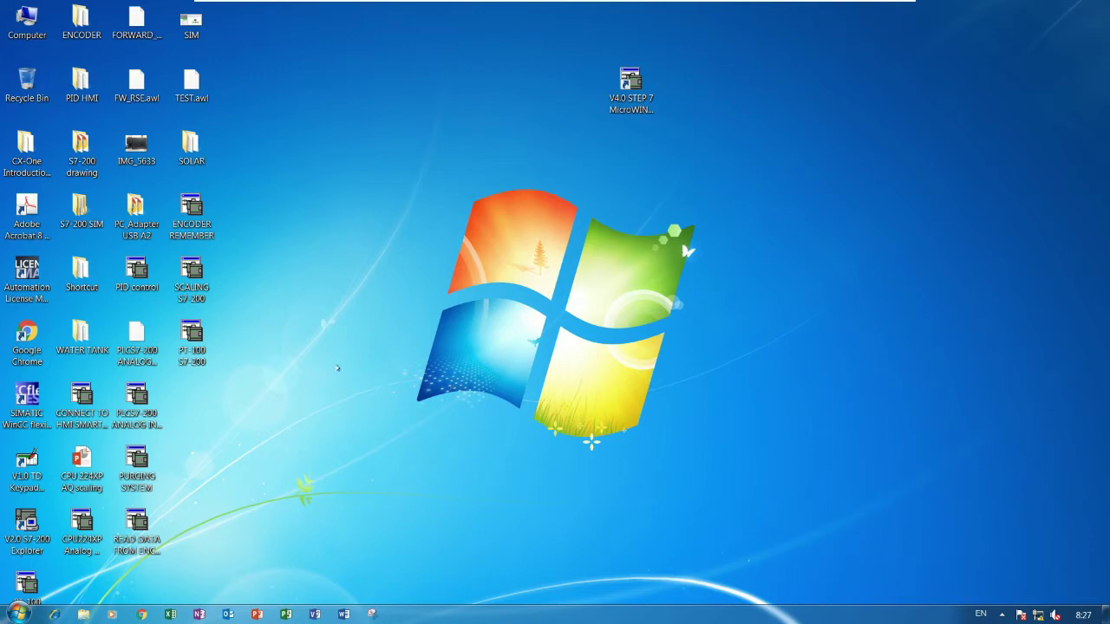
# Step: Open the PT-100 S7-200 project from the desktop and look through the existing networks of the main program
pyautogui.doubleClick(211, 351)
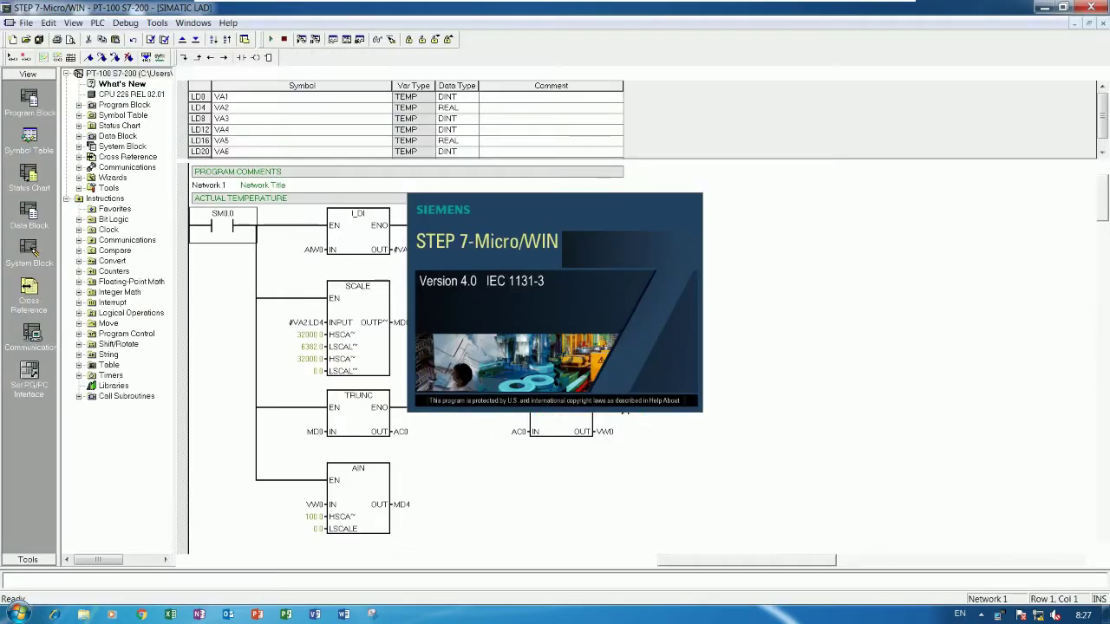
pyautogui.click(481, 295)
pyautogui.scroll(-5, 507, 373)
pyautogui.scroll(-10, 507, 374)
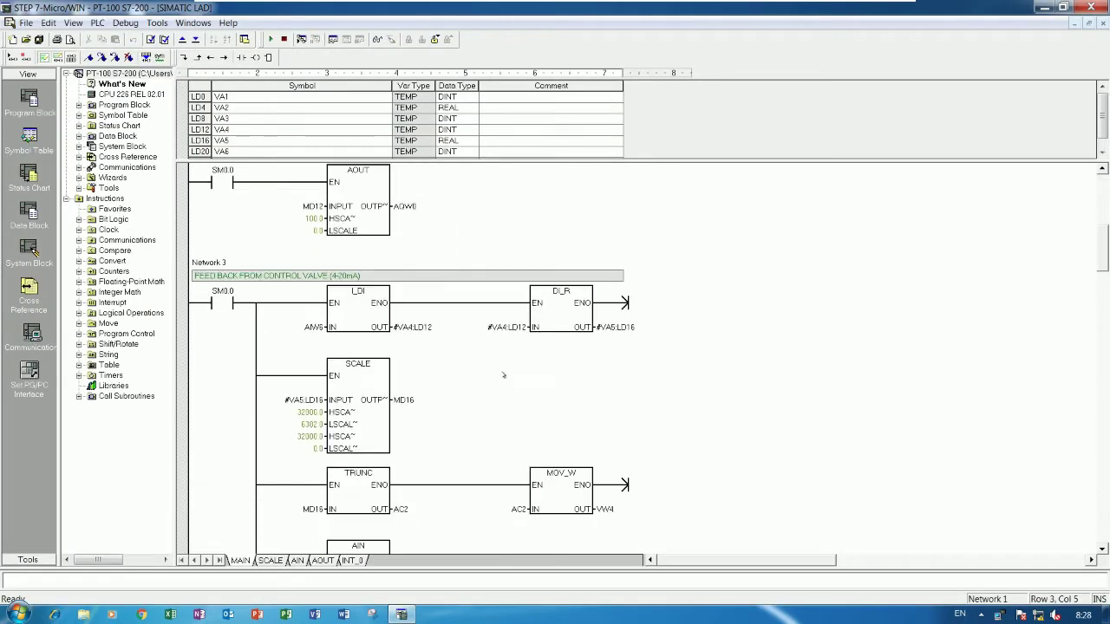
pyautogui.scroll(5, 503, 374)
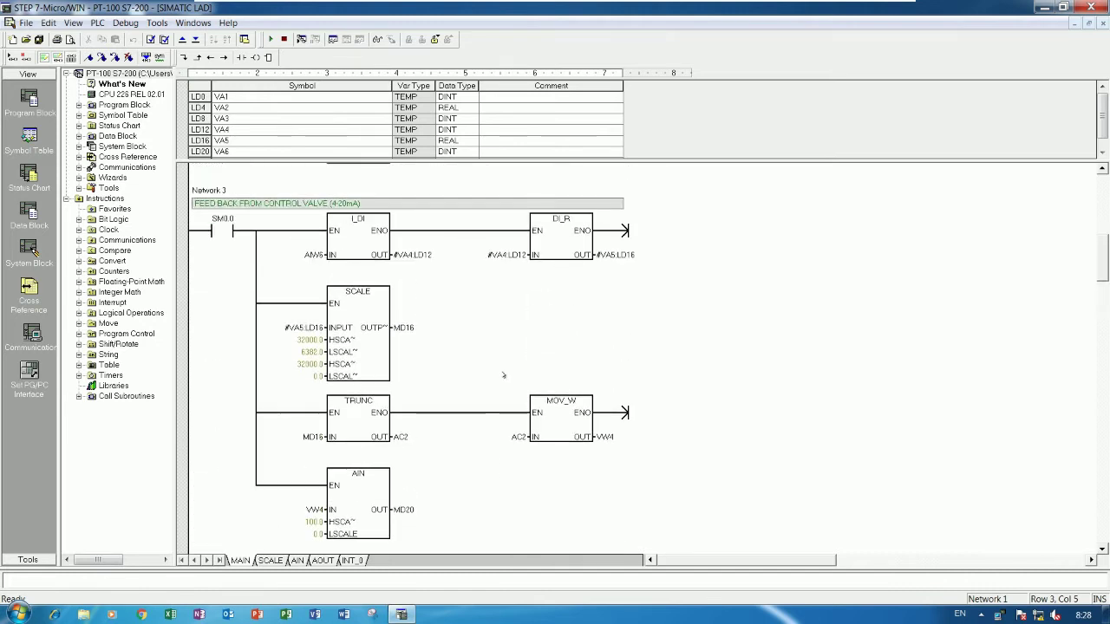
pyautogui.scroll(4, 503, 375)
pyautogui.scroll(4, 501, 366)
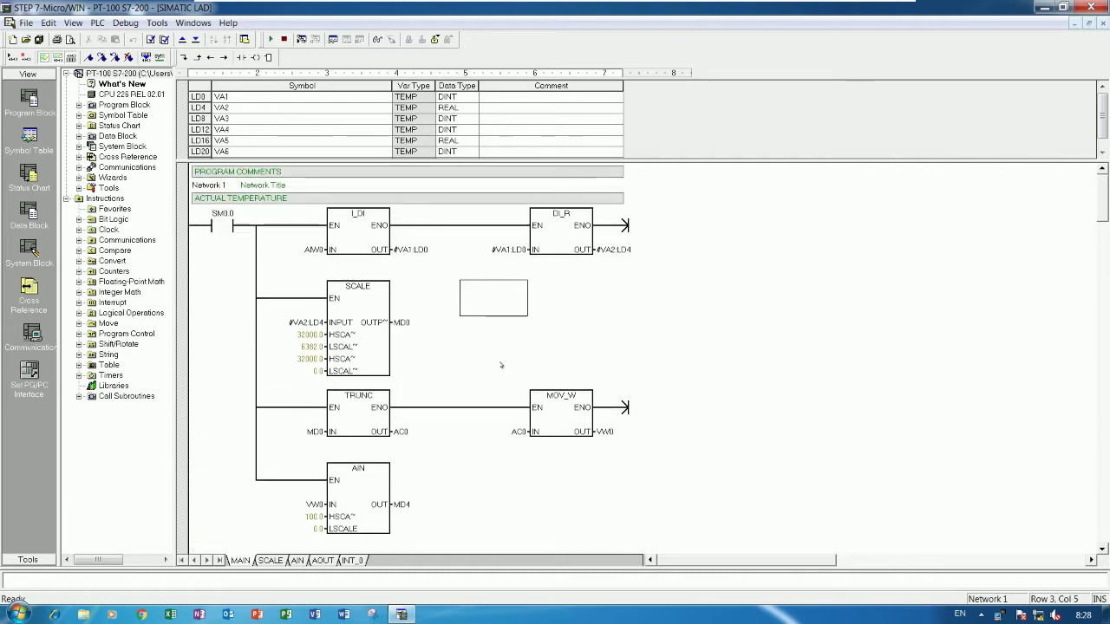
pyautogui.scroll(-9, 501, 366)
pyautogui.scroll(-5, 501, 365)
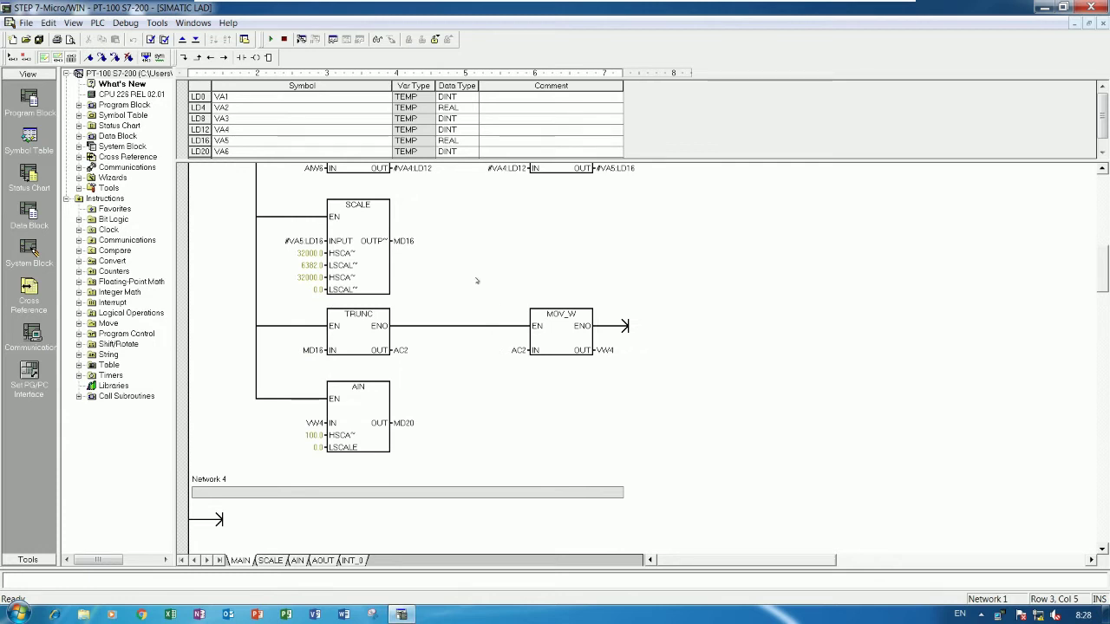
# Step: Start the Instruction Wizard for a PID instruction and choose loop 0 as the loop to configure
pyautogui.click(156, 22)
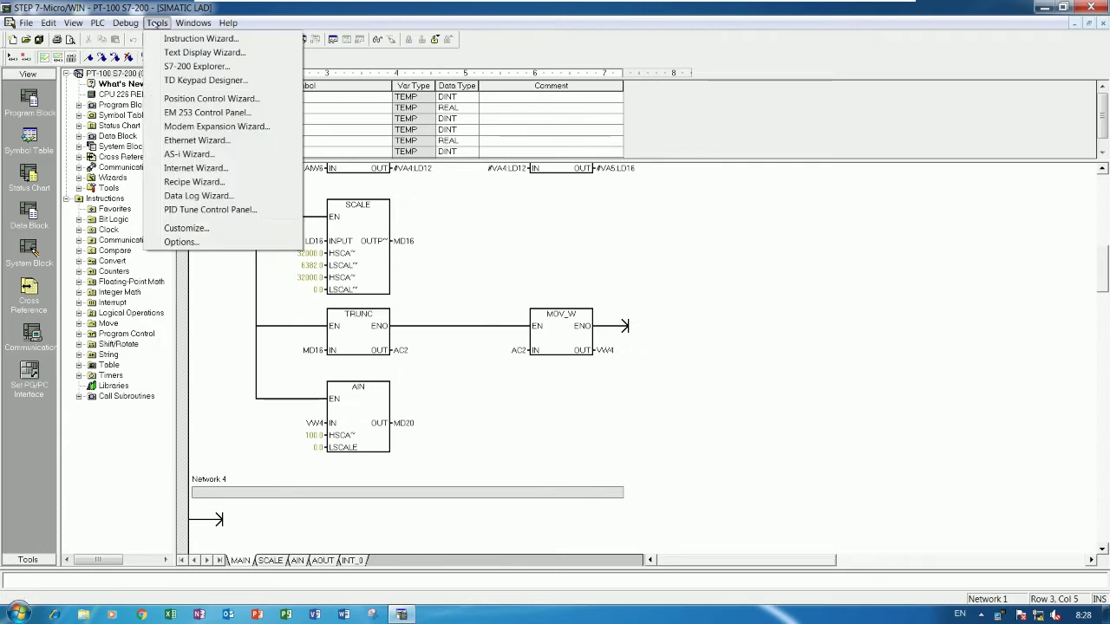
pyautogui.click(208, 41)
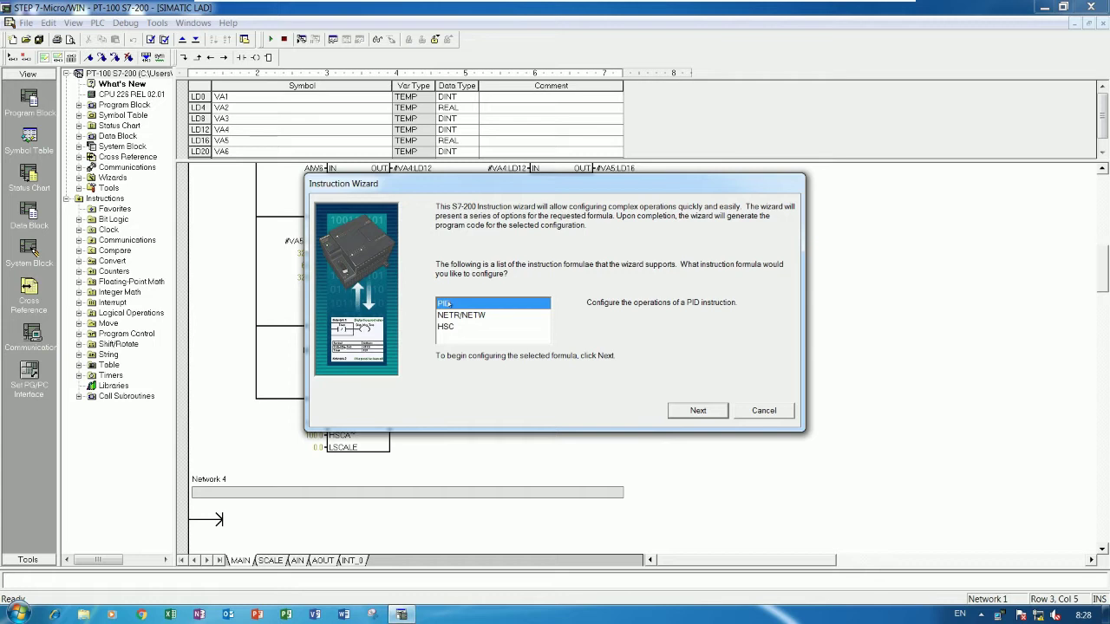
pyautogui.click(698, 411)
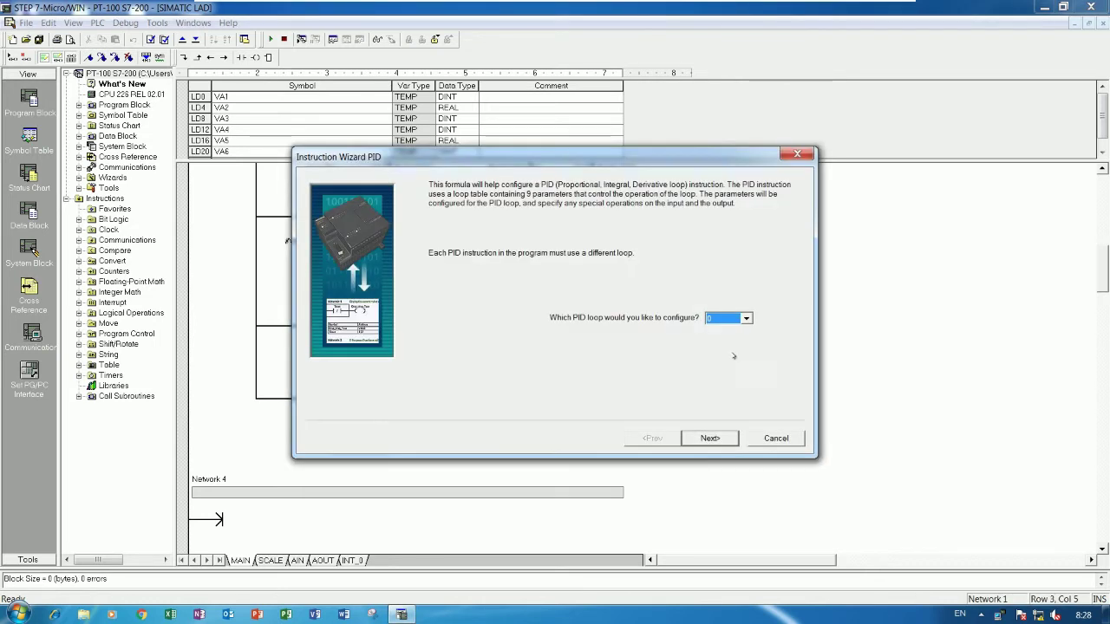
pyautogui.click(746, 319)
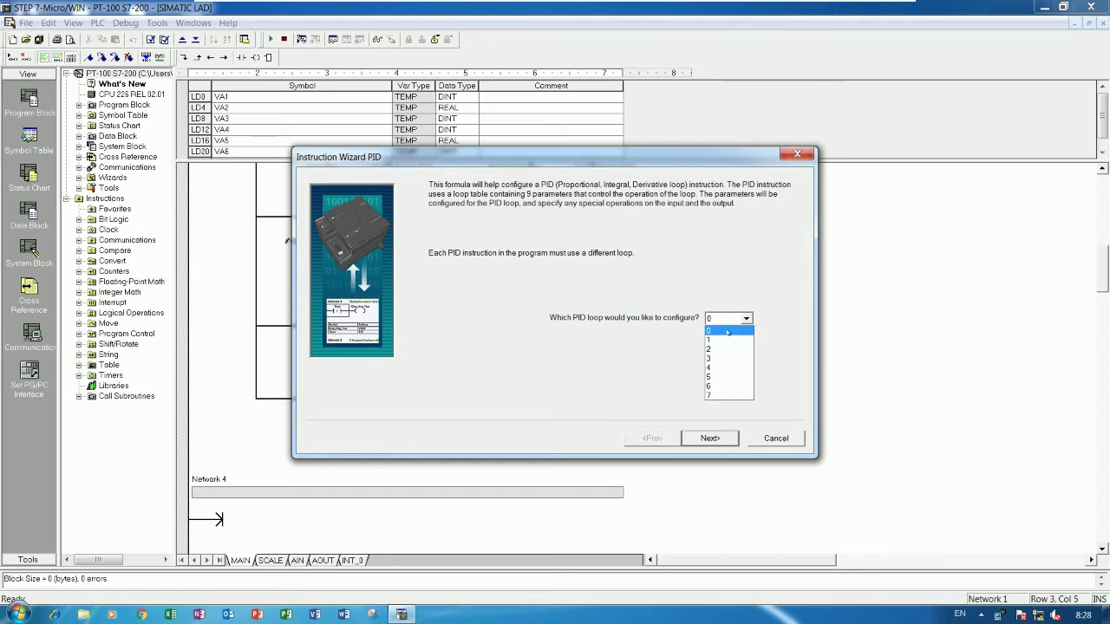
pyautogui.click(727, 332)
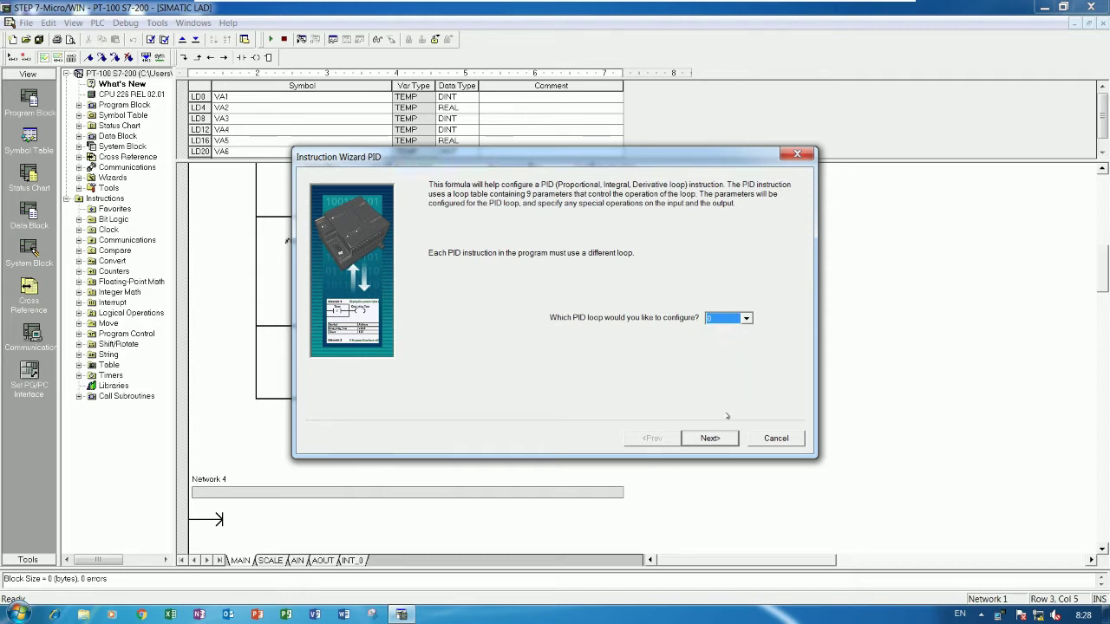
pyautogui.click(710, 438)
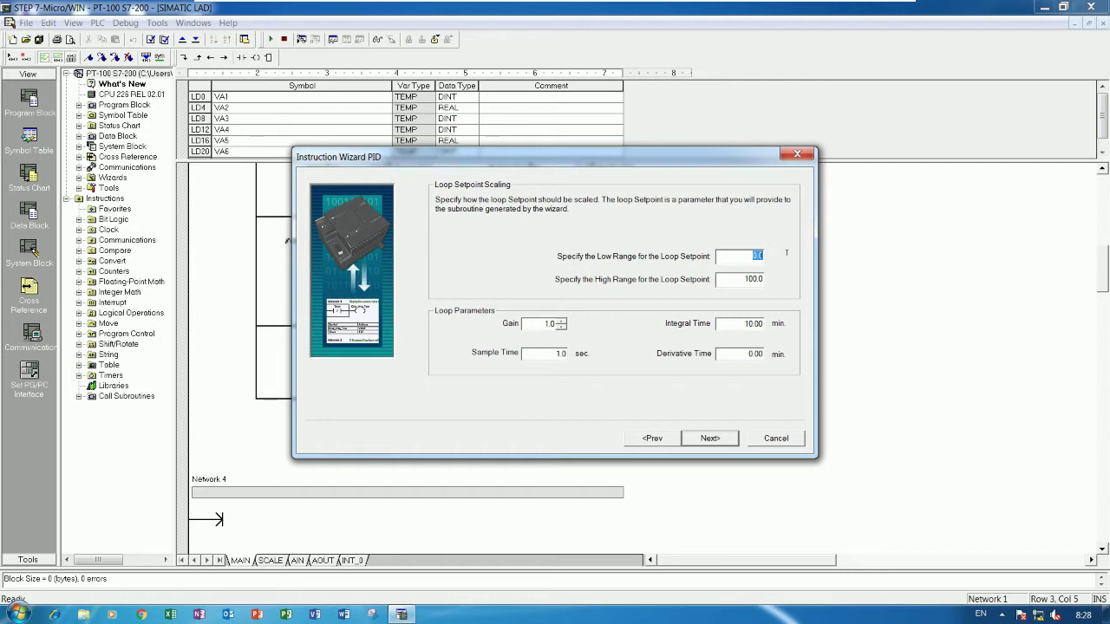
# Step: Accept a setpoint range of 0.0 to 100.0, gain 1.0, sample time 1.0 s, integral time 10.00 min and derivative time 0.00 min
pyautogui.moveTo(727, 276); pyautogui.dragTo(771, 281)
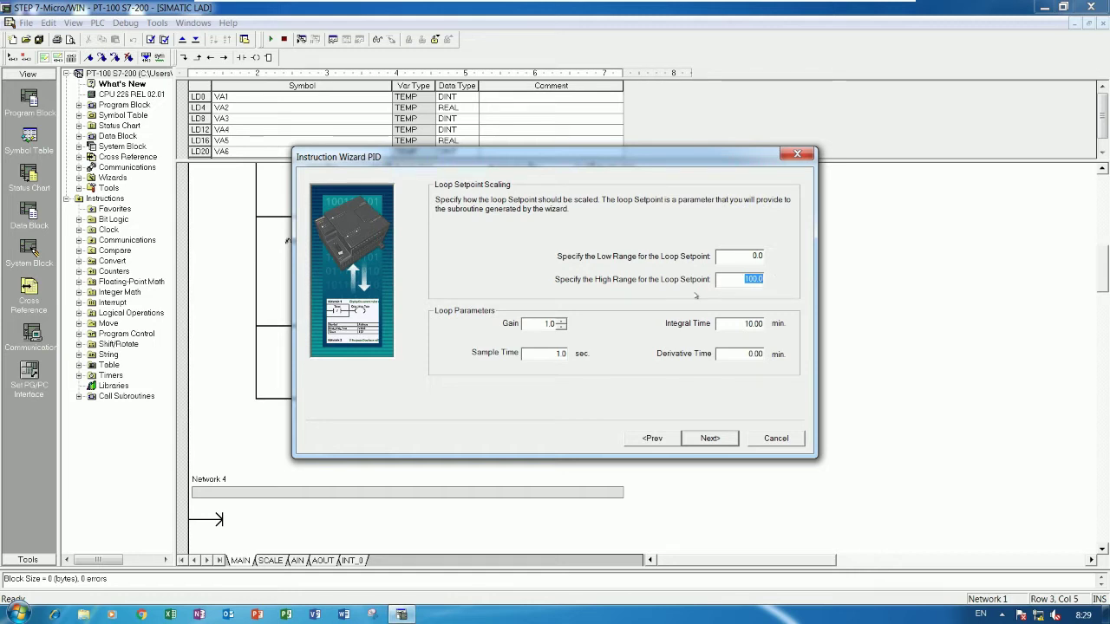
pyautogui.doubleClick(526, 322)
pyautogui.doubleClick(561, 352)
pyautogui.doubleClick(749, 324)
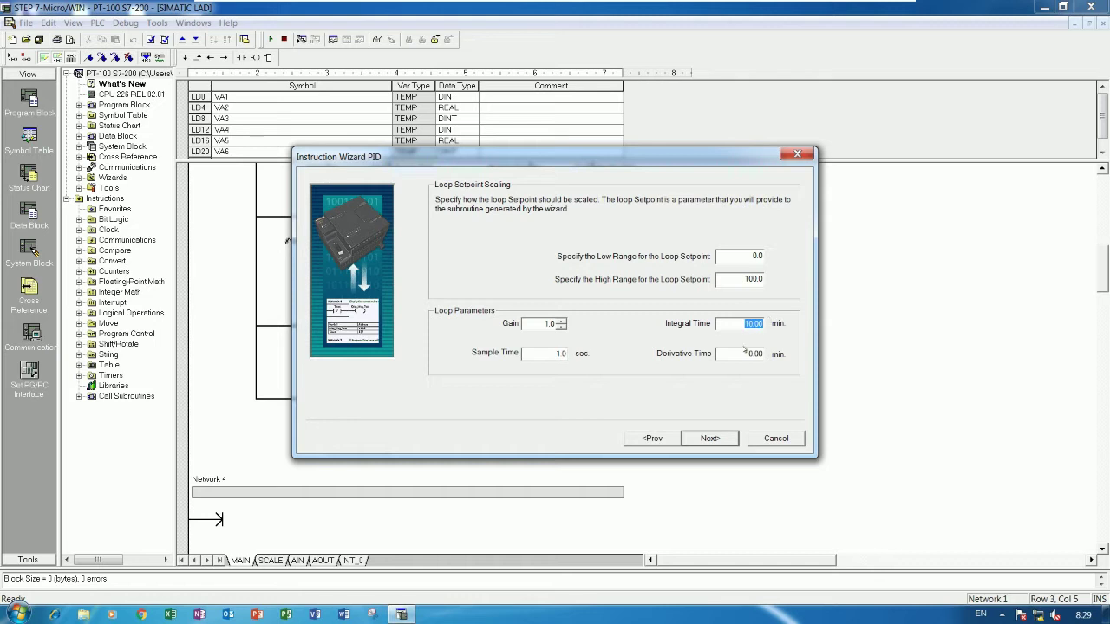
pyautogui.moveTo(735, 353); pyautogui.dragTo(768, 351)
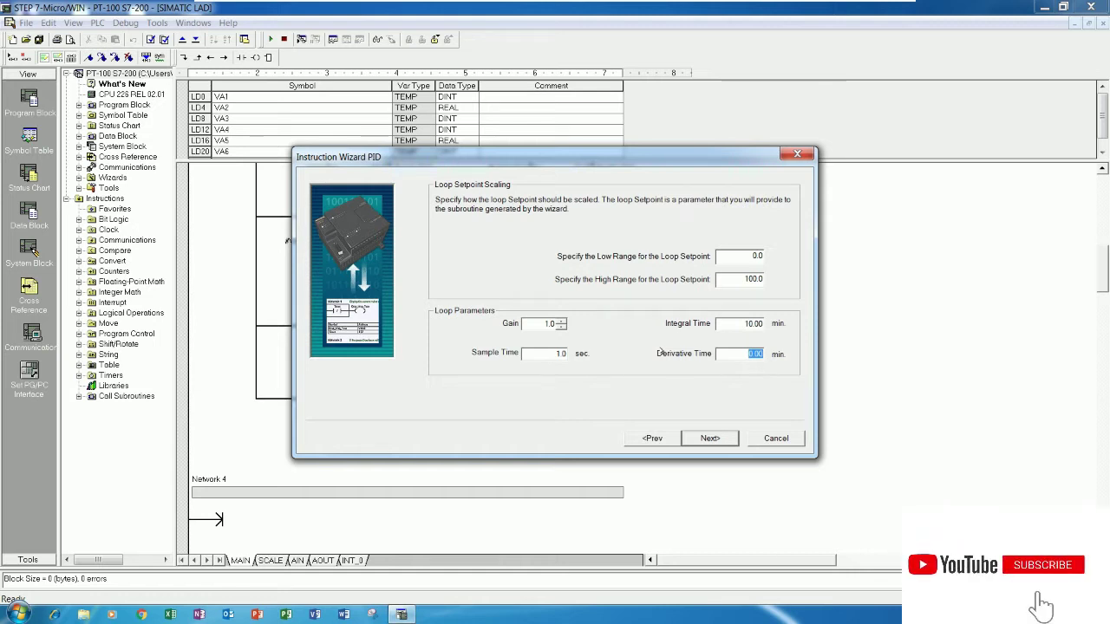
pyautogui.moveTo(744, 280); pyautogui.dragTo(792, 280)
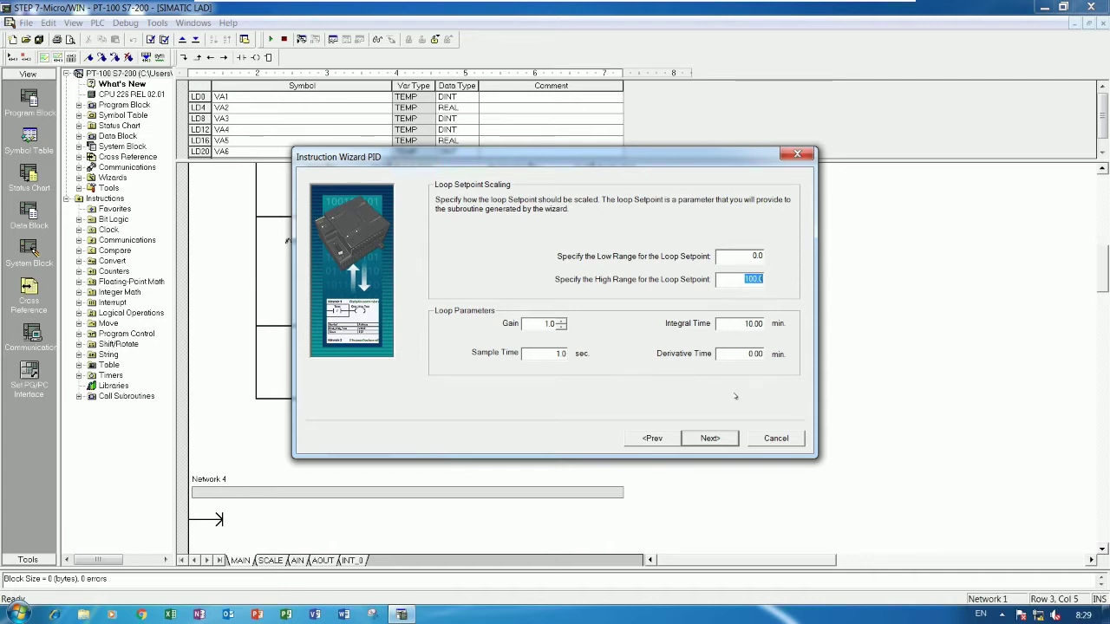
pyautogui.click(713, 438)
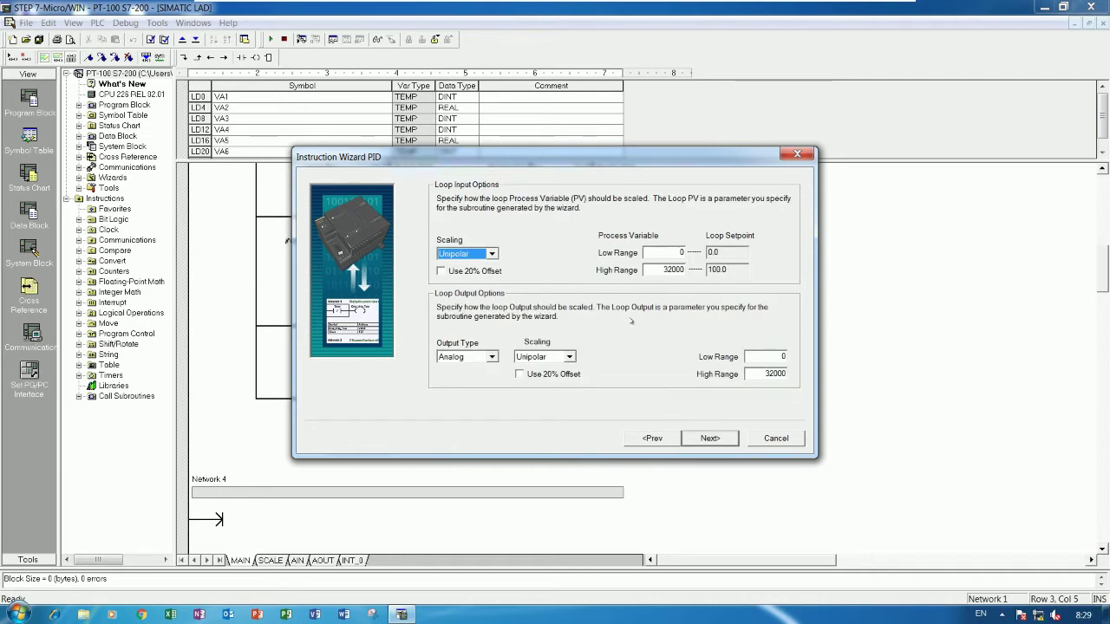
# Step: Accept unipolar scaling from 0 to 32000 for both the process variable and the analog loop output
pyautogui.doubleClick(680, 252)
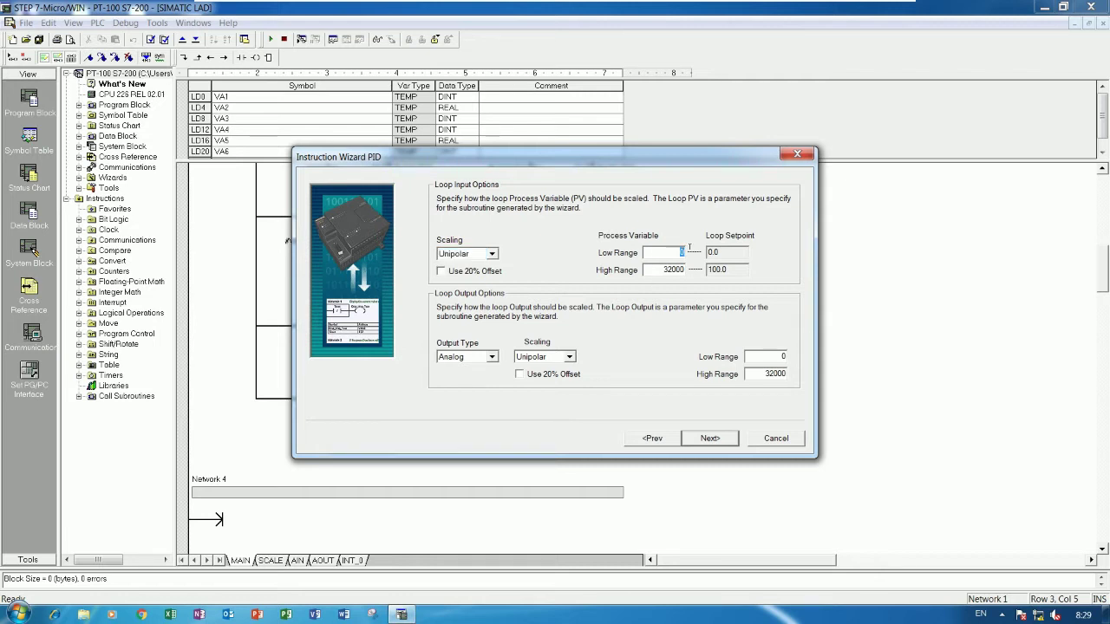
pyautogui.doubleClick(681, 269)
pyautogui.doubleClick(662, 252)
pyautogui.press('Tab')
pyautogui.moveTo(759, 356); pyautogui.dragTo(832, 362)
pyautogui.moveTo(766, 374); pyautogui.dragTo(799, 371)
pyautogui.click(710, 438)
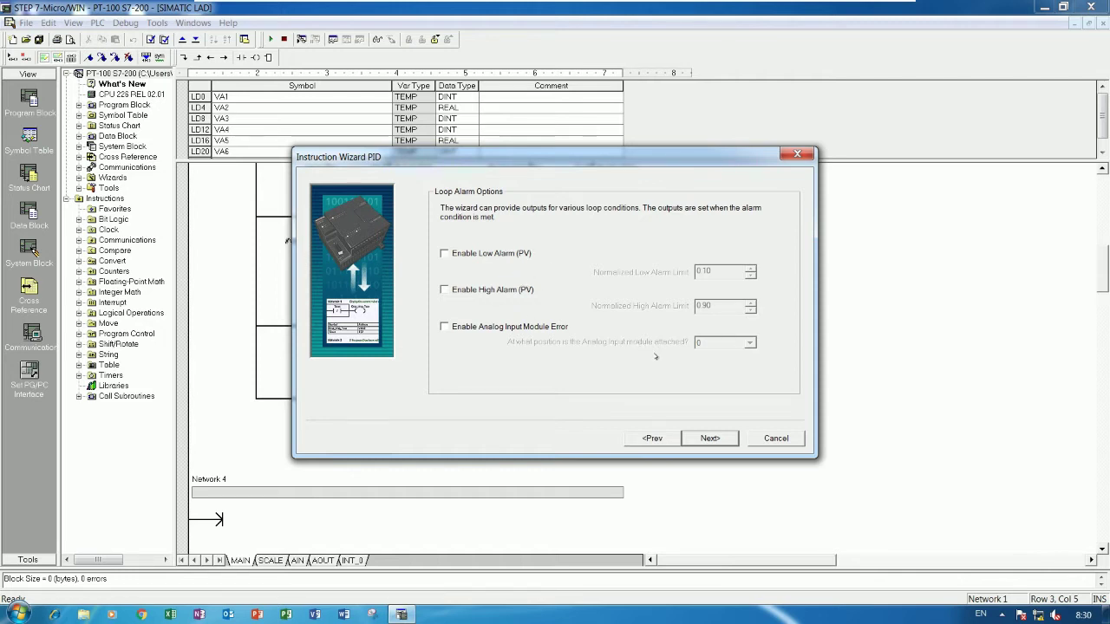
# Step: Leave all loop alarms disabled and allocate the PID configuration memory at VB6 through VB125
pyautogui.click(712, 439)
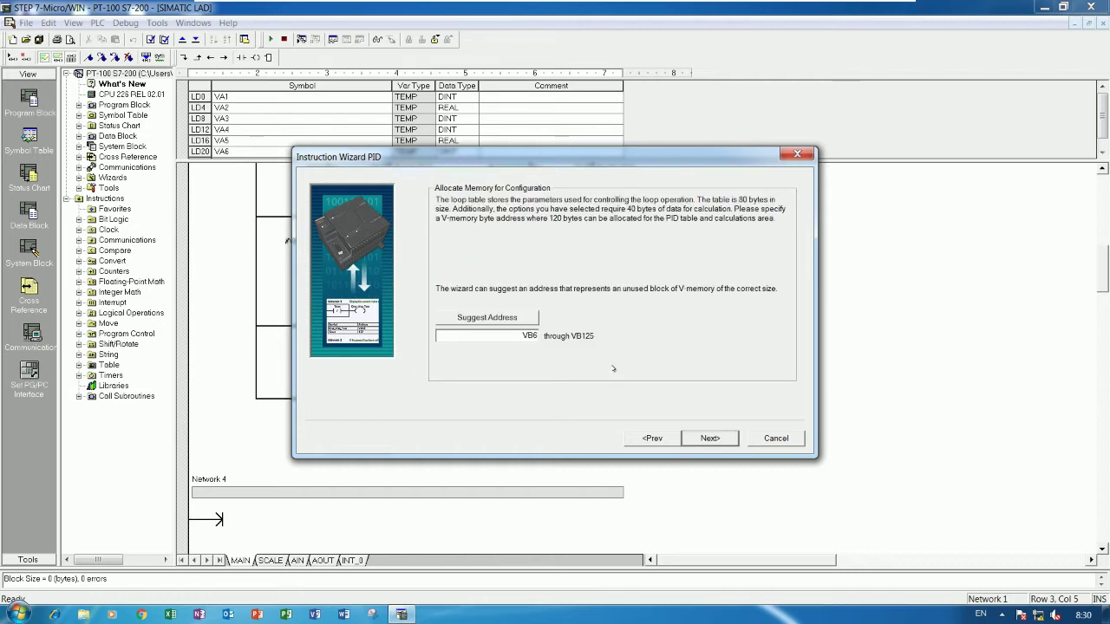
pyautogui.moveTo(522, 336); pyautogui.dragTo(638, 339)
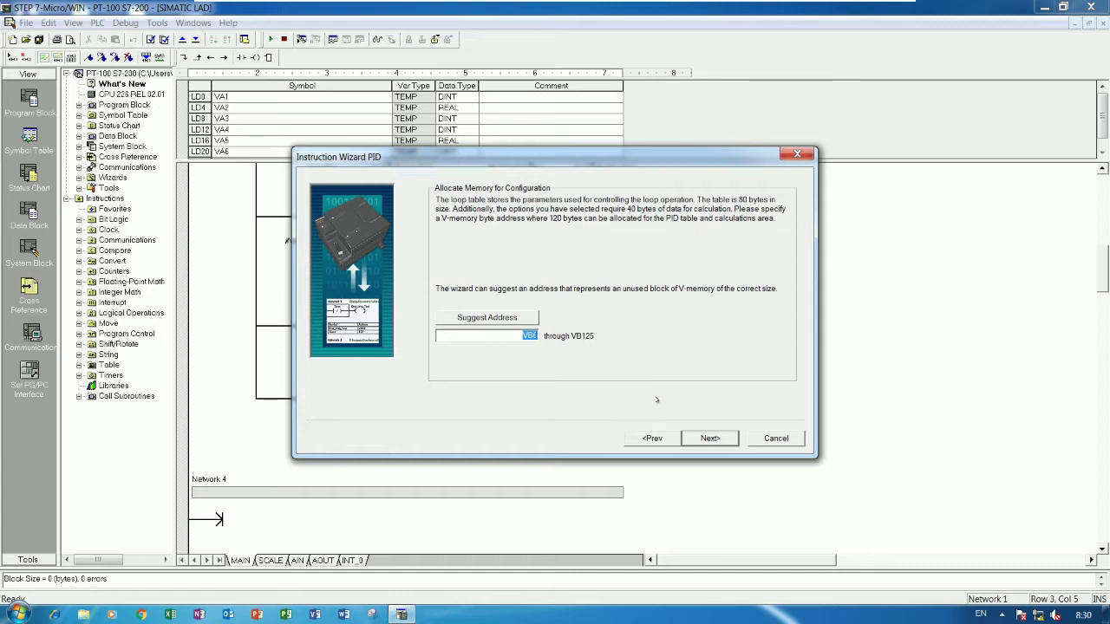
pyautogui.click(718, 440)
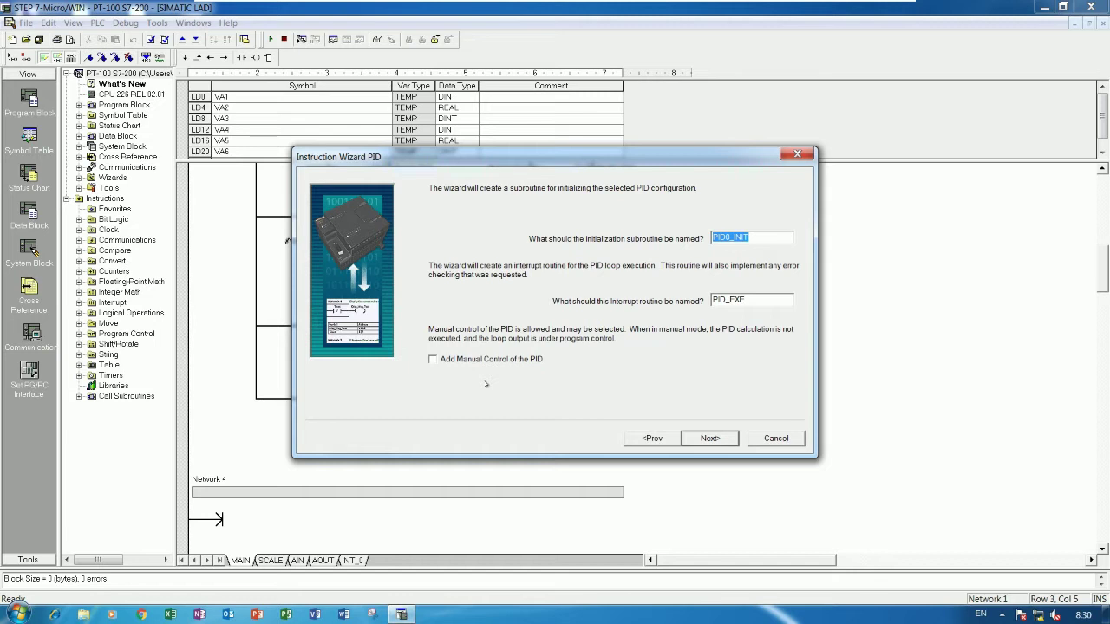
# Step: Add manual control of the PID, keep the names PID0_INIT and PID_EXE, and complete the wizard configuration
pyautogui.click(434, 360)
pyautogui.click(709, 438)
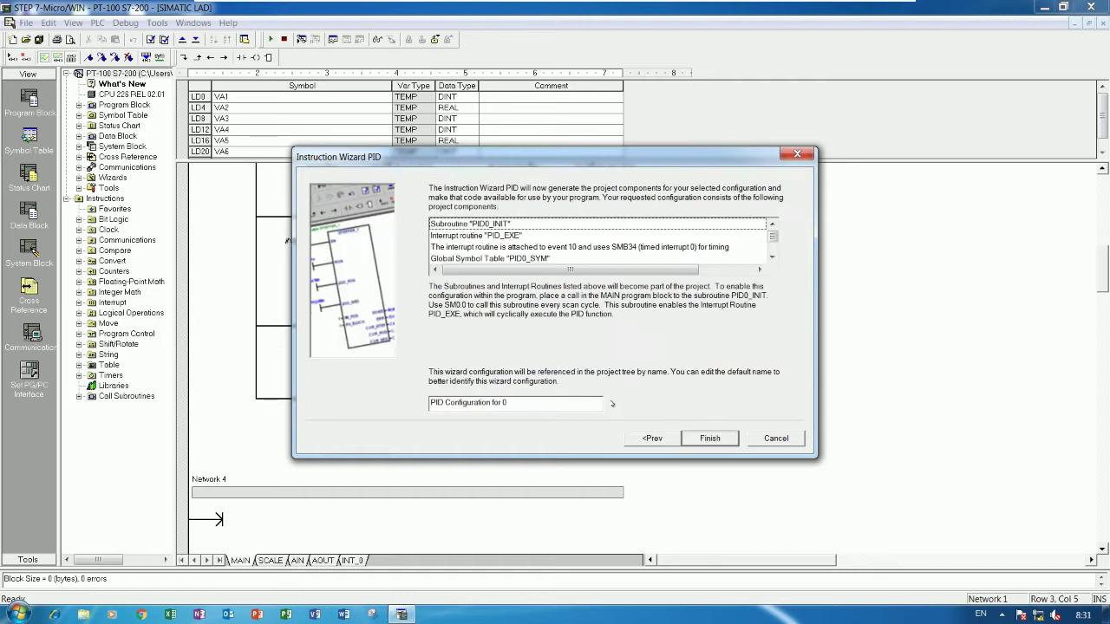
pyautogui.click(709, 439)
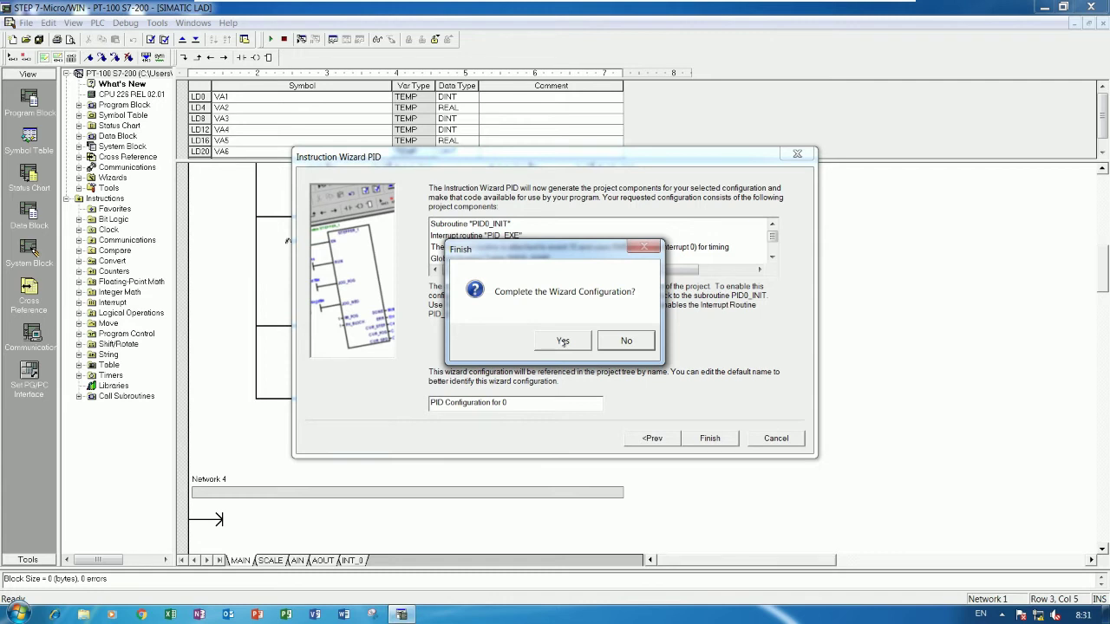
pyautogui.click(563, 342)
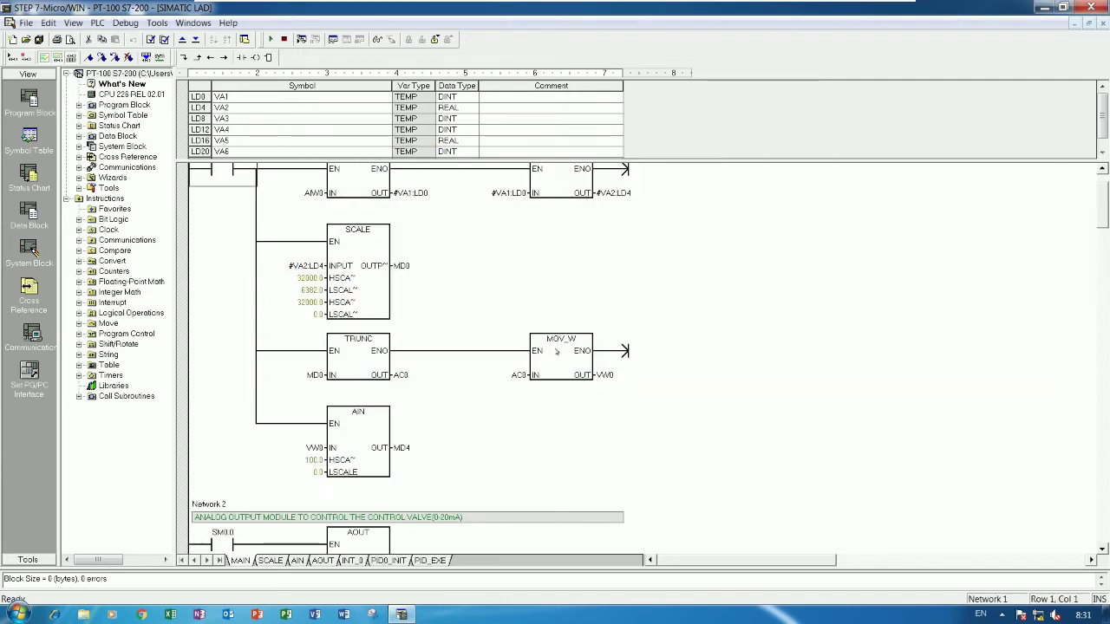
# Step: Examine the parameters of the PID0_INIT subroutine in its enlarged variable table, and return to the main program
pyautogui.scroll(-2, 512, 425)
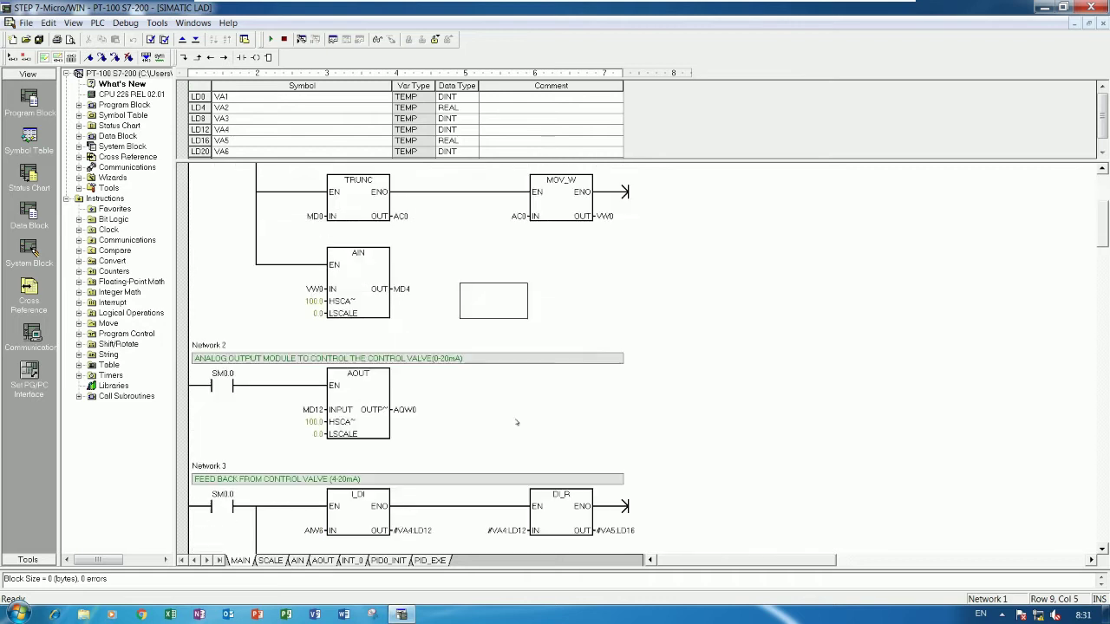
pyautogui.scroll(-1, 515, 422)
pyautogui.scroll(-6, 514, 422)
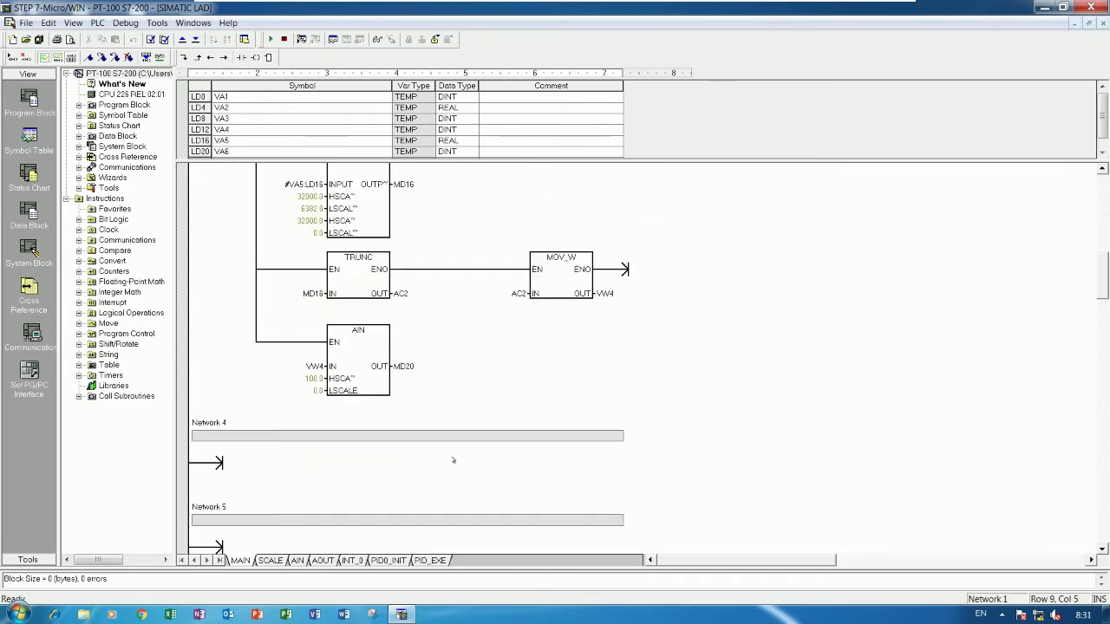
pyautogui.click(401, 559)
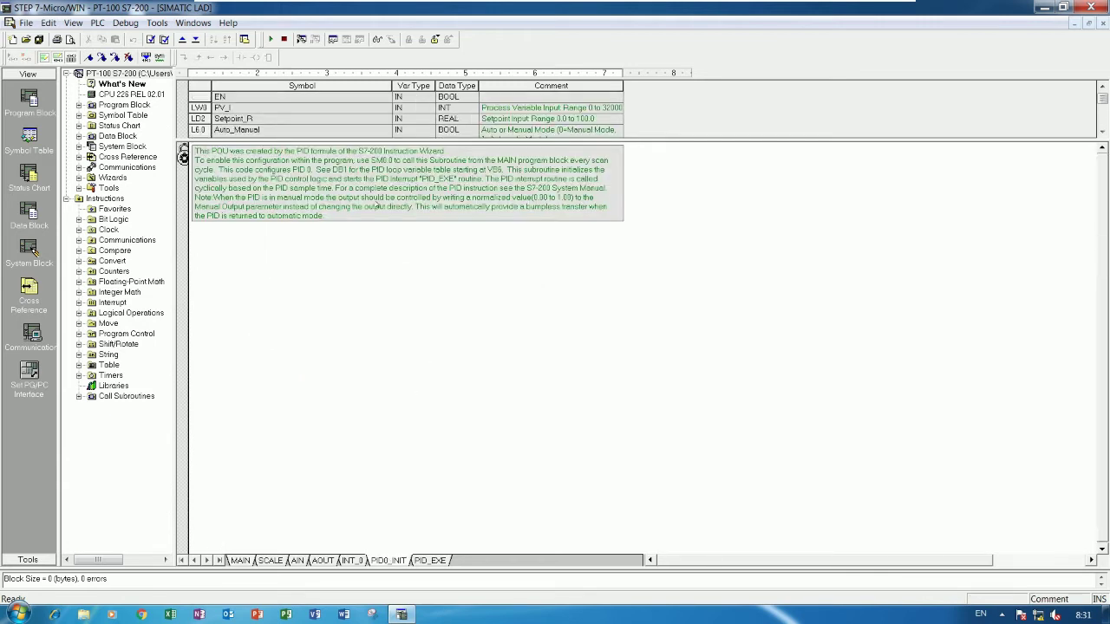
pyautogui.moveTo(344, 137); pyautogui.dragTo(342, 250)
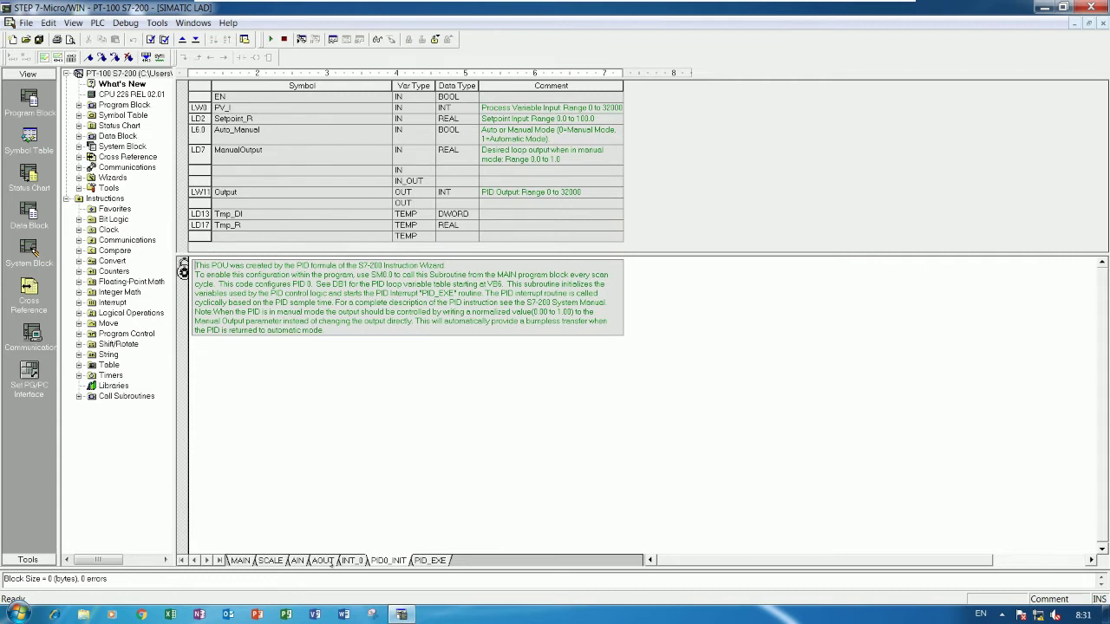
pyautogui.click(240, 561)
# Step: Enter the comment "CREATE PID CONTROL THE TEMPERATURE OF WATER" for Network 4 of the main program
pyautogui.scroll(-10, 421, 474)
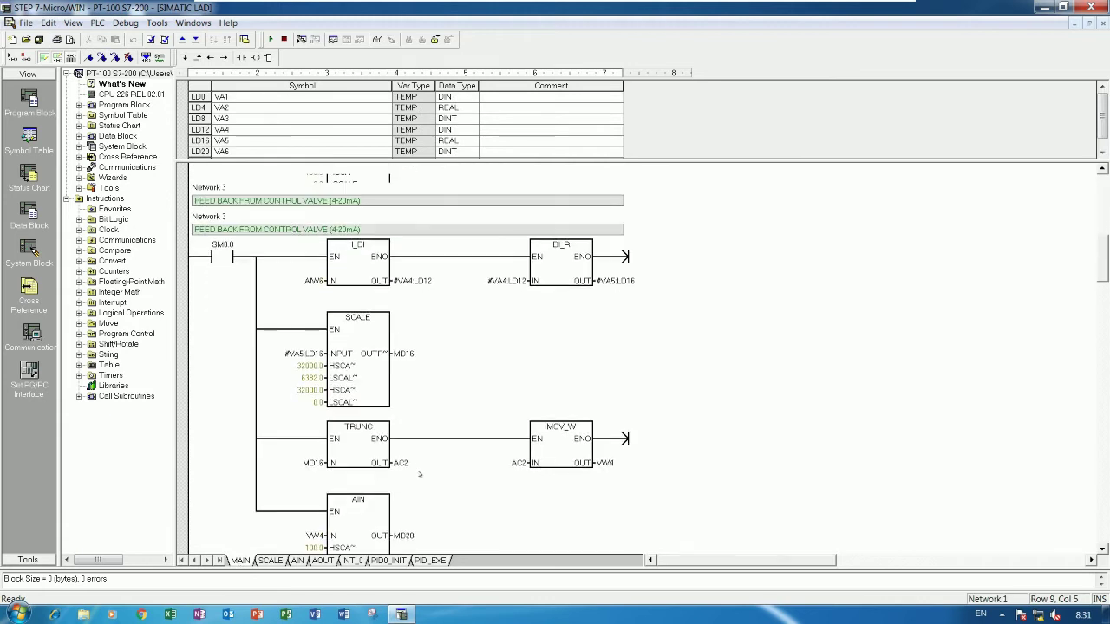
pyautogui.scroll(3, 295, 404)
pyautogui.click(237, 356)
pyautogui.click(277, 316)
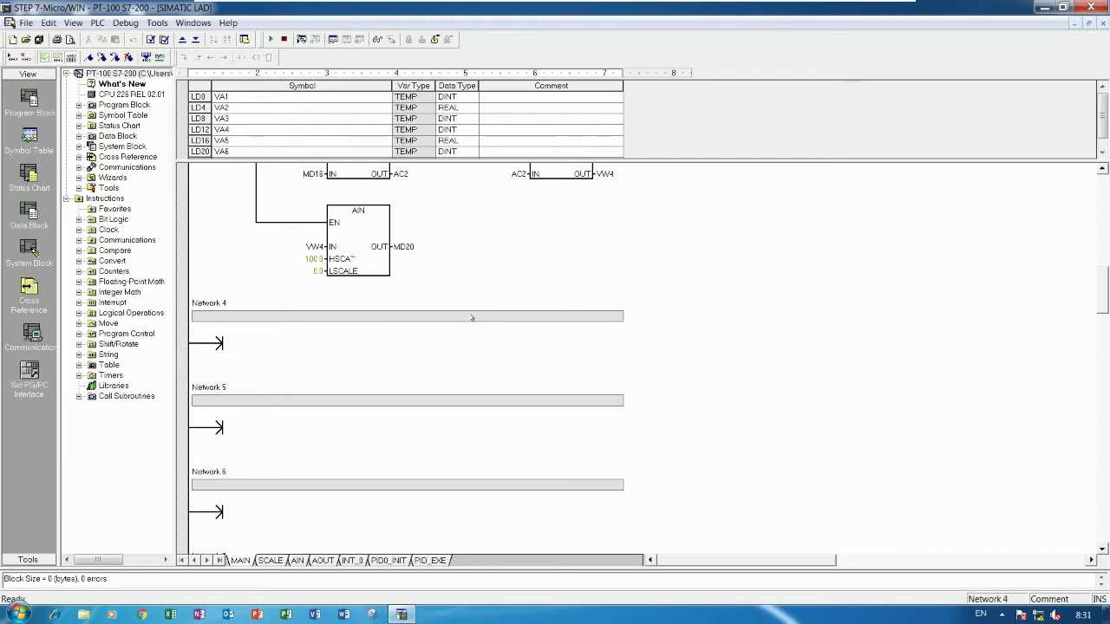
pyautogui.write('CREATE PID CO')
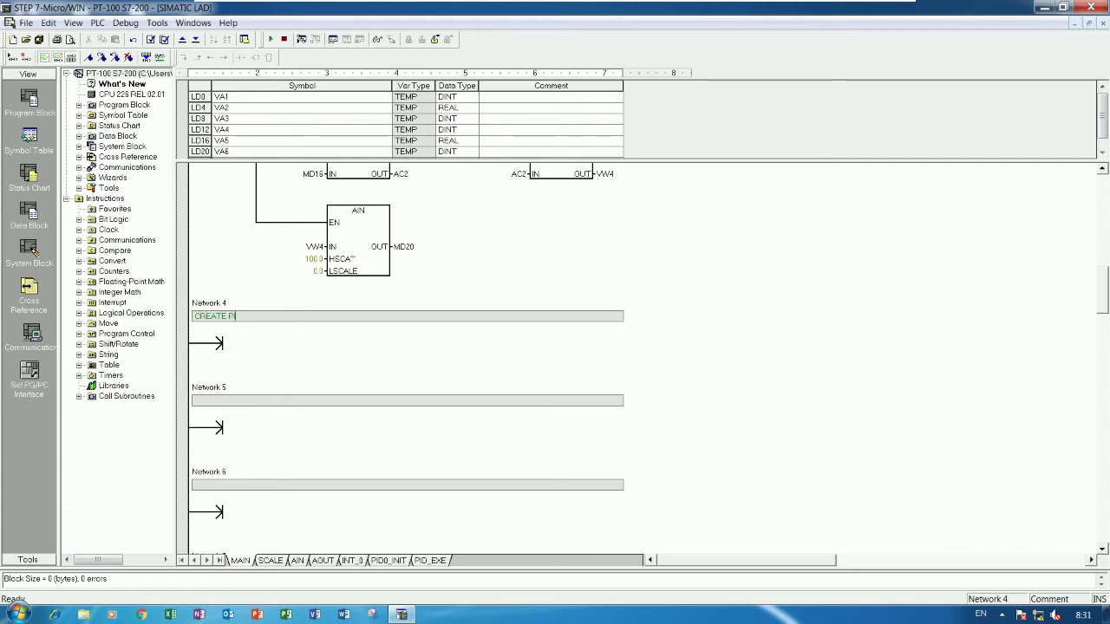
pyautogui.write('NTROL THE ')
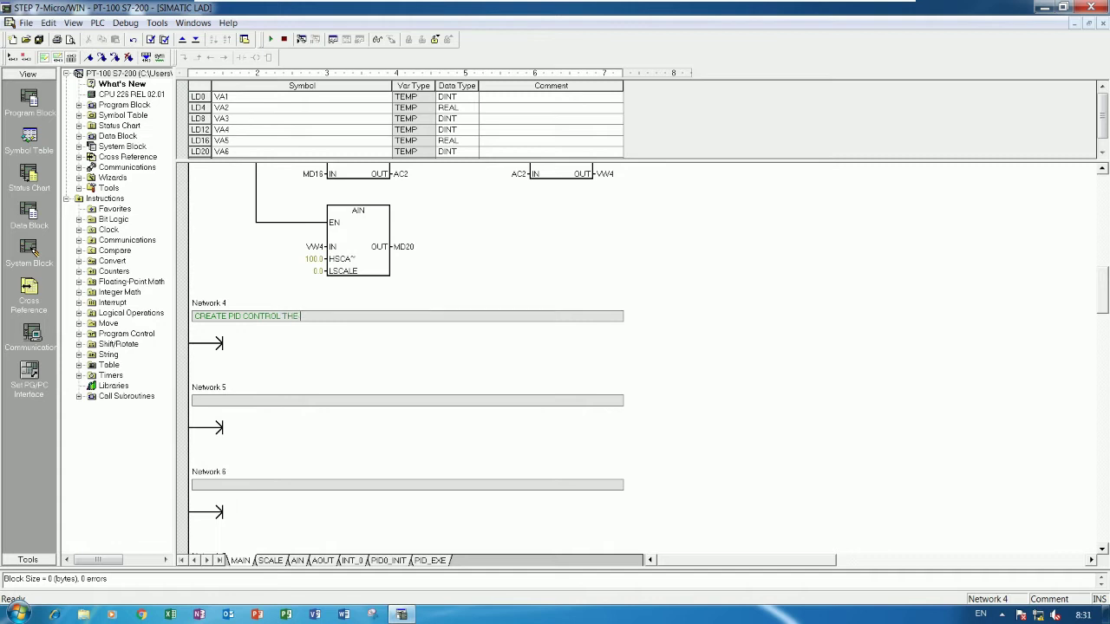
pyautogui.write('TEMPERATURE OF WATER')
# Step: Add a normally open contact addressed SM0.0 at the start of Network 4's rung
pyautogui.click(263, 359)
pyautogui.press('Left')
pyautogui.click(242, 58)
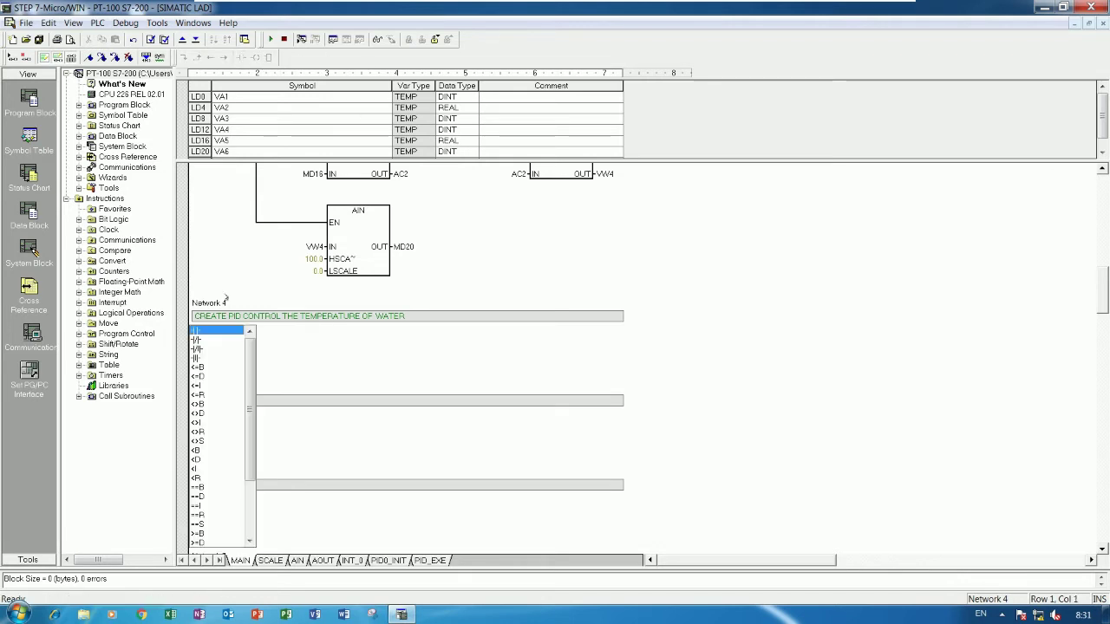
pyautogui.press('Return')
pyautogui.click(426, 353)
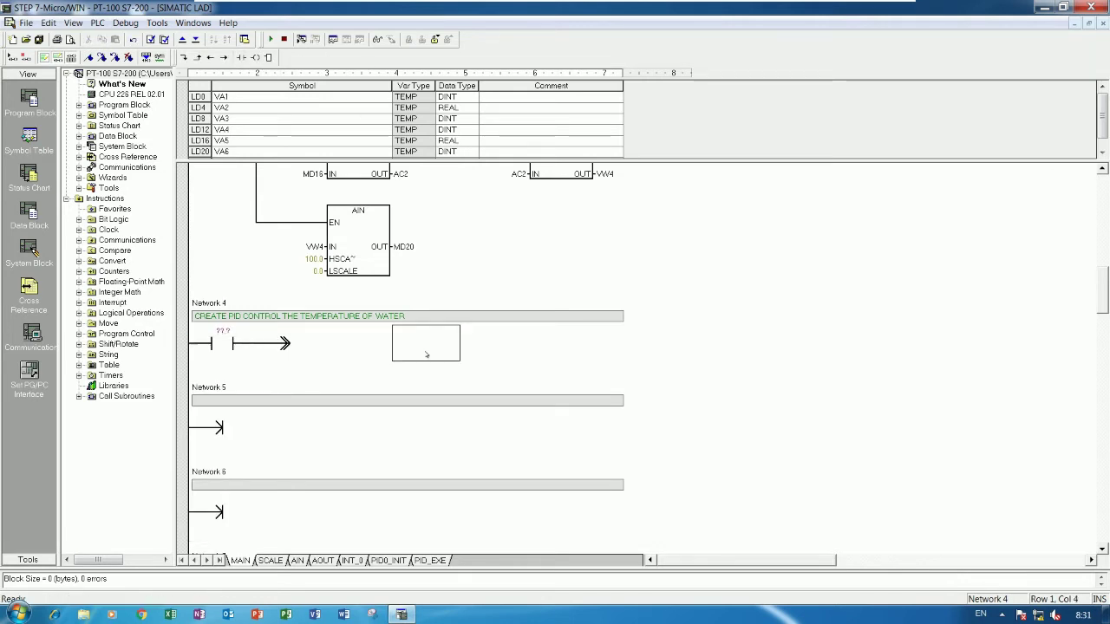
pyautogui.click(224, 332)
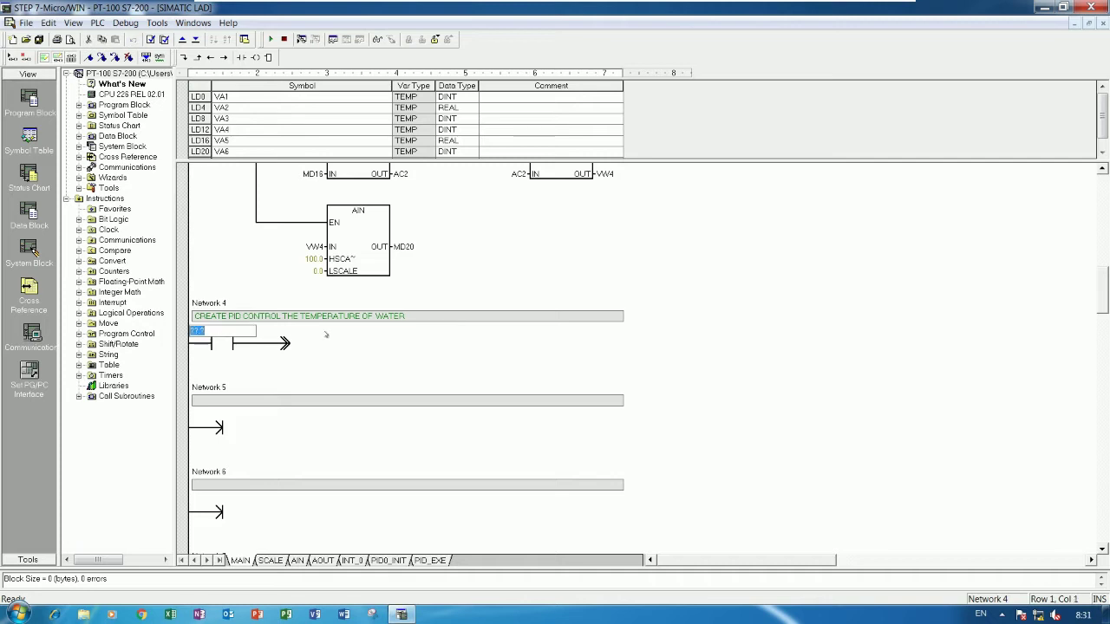
pyautogui.write('SM0.0')
pyautogui.press('Return')
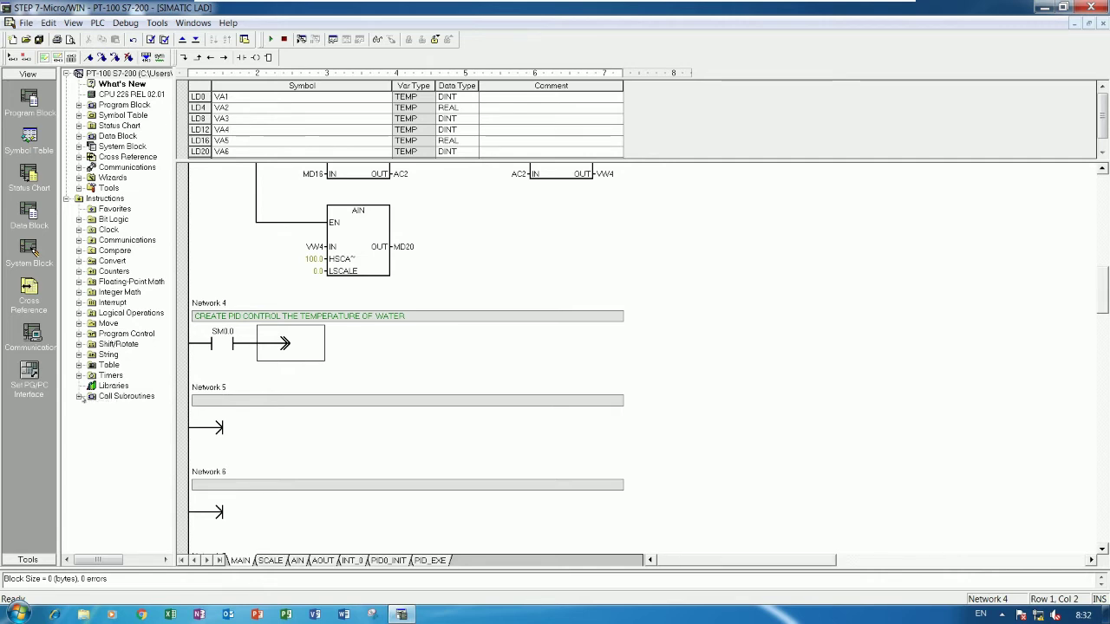
# Step: Insert a call to the PID0_INIT subroutine after the SM0.0 contact in Network 4
pyautogui.click(79, 396)
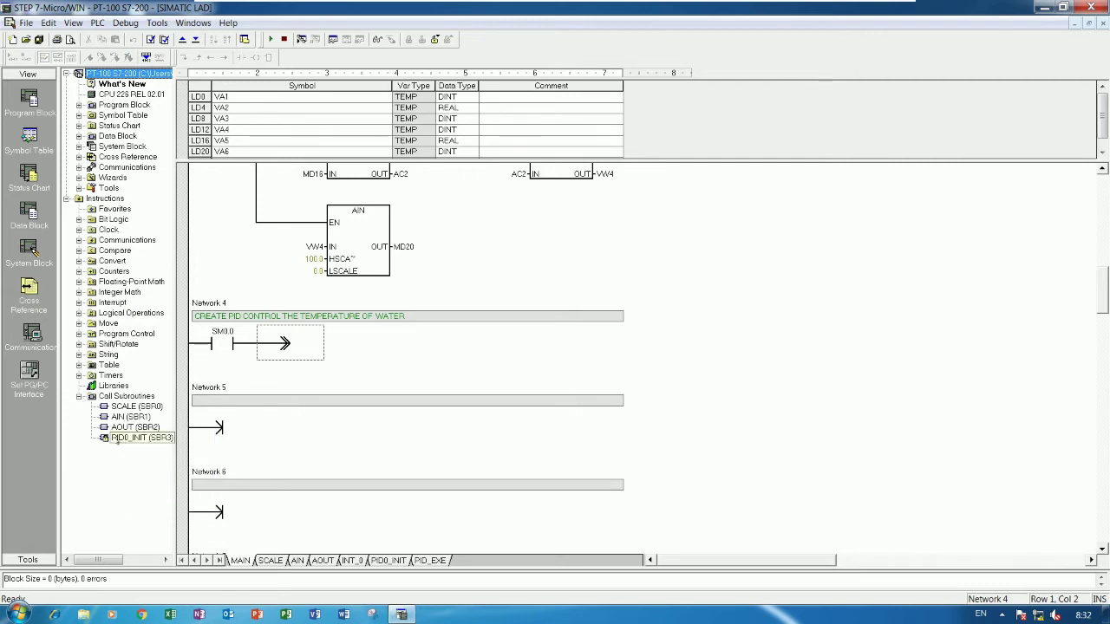
pyautogui.moveTo(130, 437); pyautogui.dragTo(292, 358)
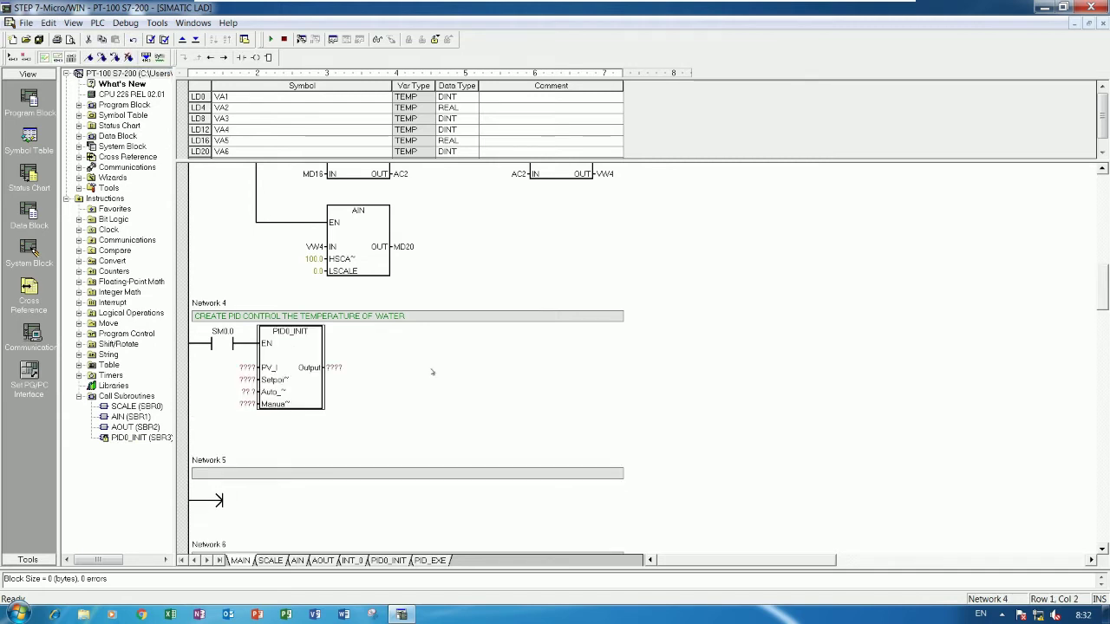
pyautogui.click(481, 378)
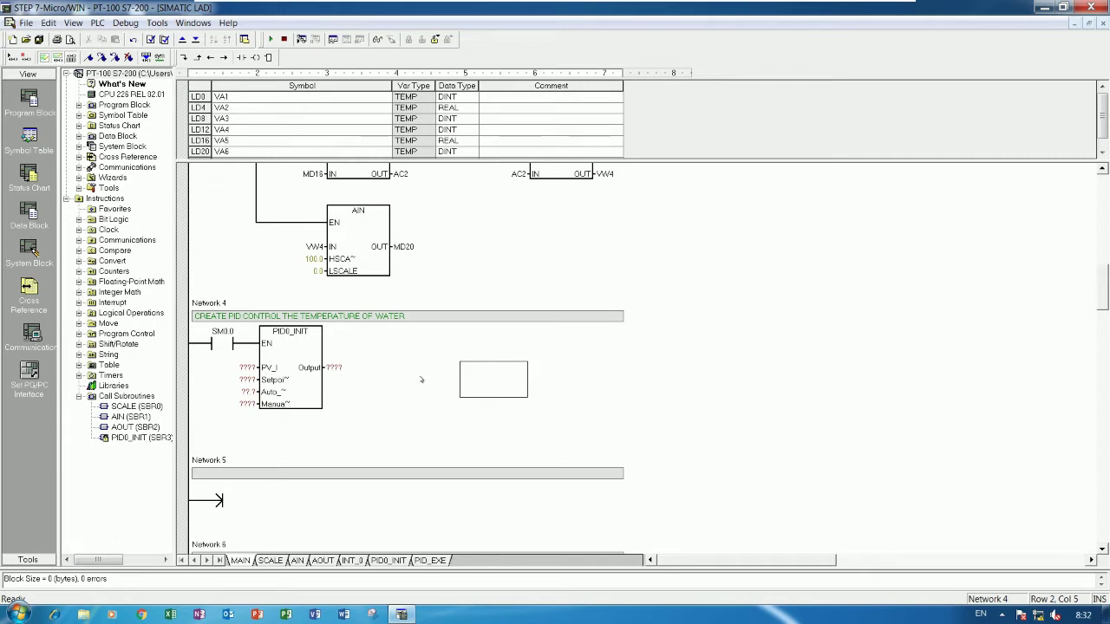
# Step: Check the analog input address used in Network 1 and assign AIW0 to the PV_I input of PID0_INIT
pyautogui.scroll(6, 421, 379)
pyautogui.scroll(-5, 312, 417)
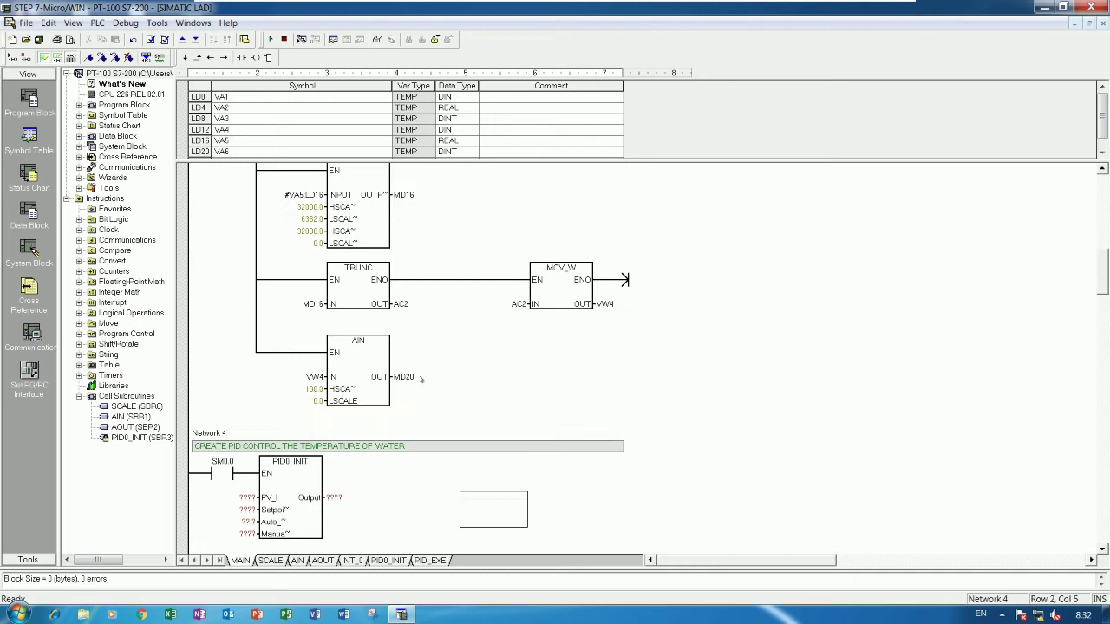
pyautogui.click(274, 418)
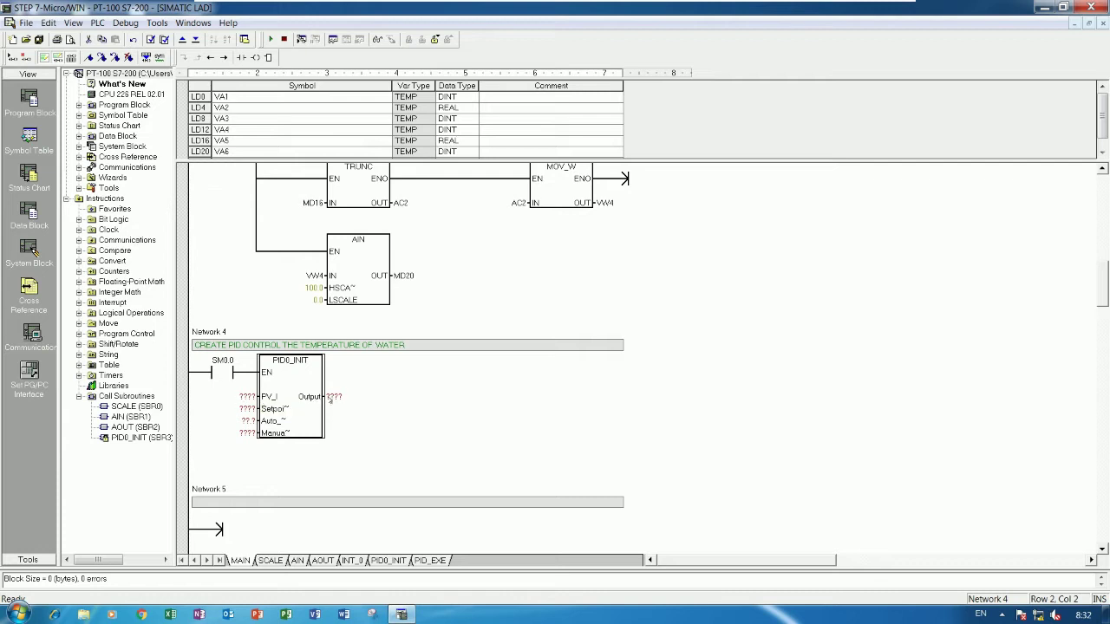
pyautogui.scroll(10, 396, 395)
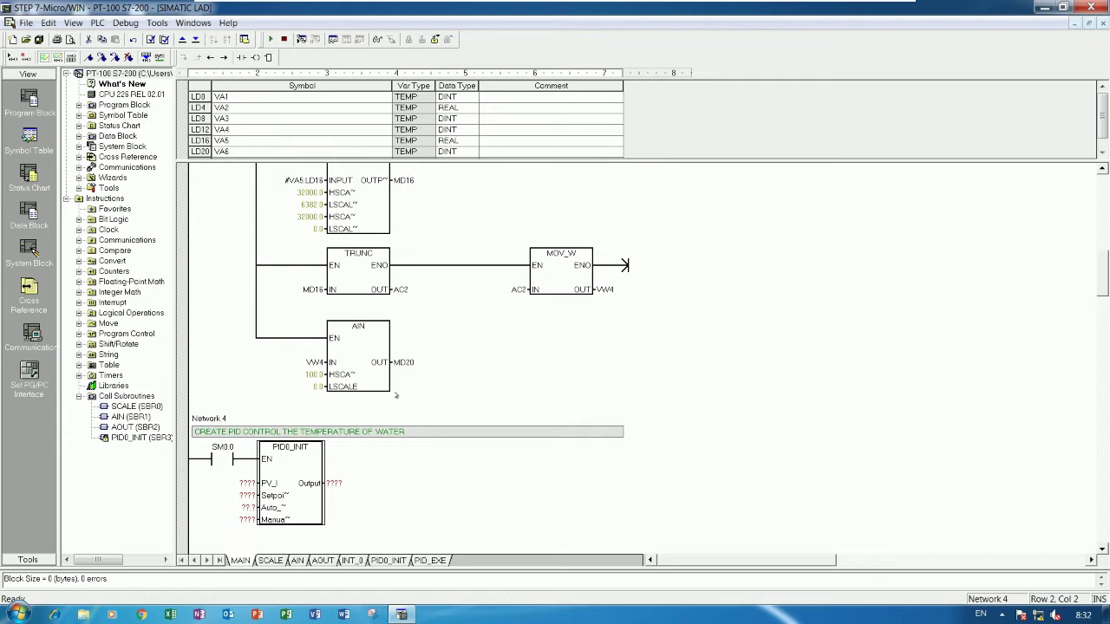
pyautogui.scroll(5, 396, 395)
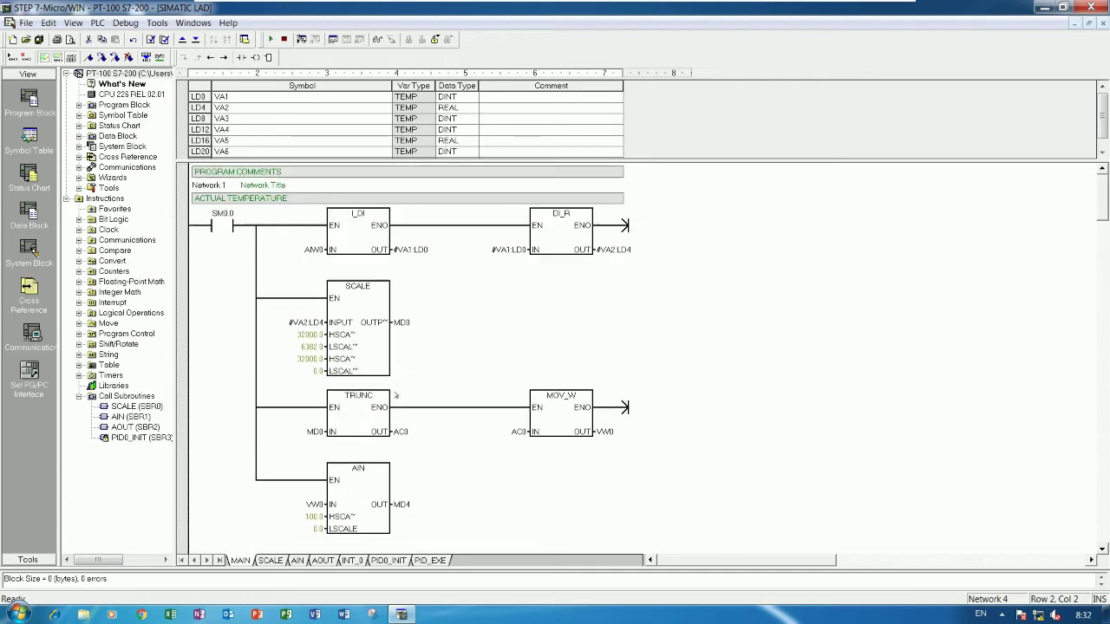
pyautogui.click(306, 248)
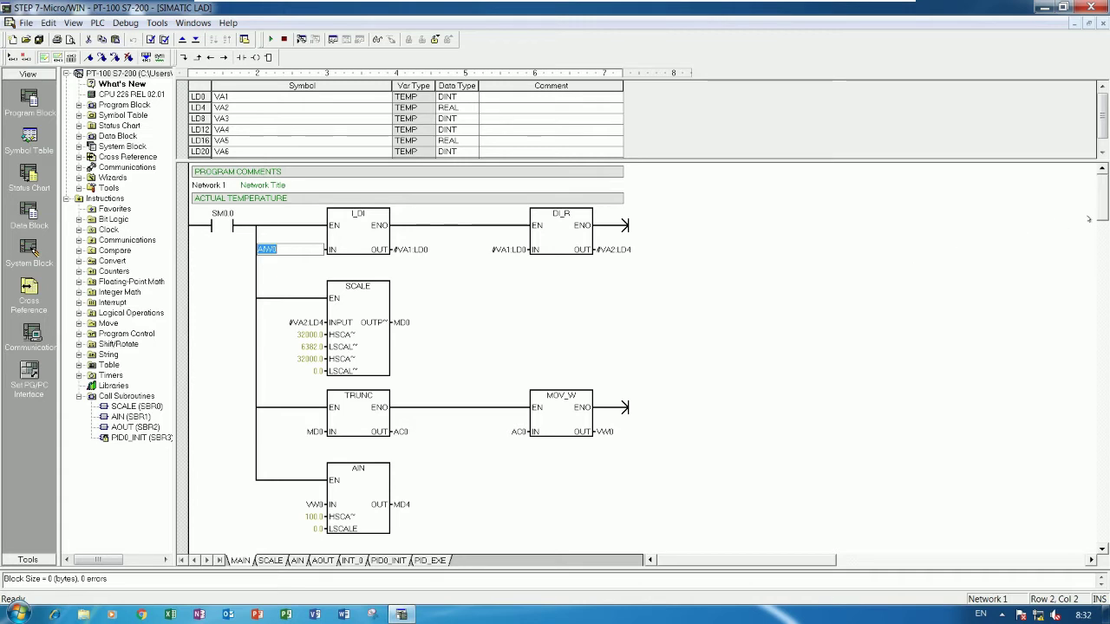
pyautogui.moveTo(1101, 215); pyautogui.dragTo(1080, 321)
pyautogui.click(246, 314)
pyautogui.write('AIW0')
pyautogui.click(376, 343)
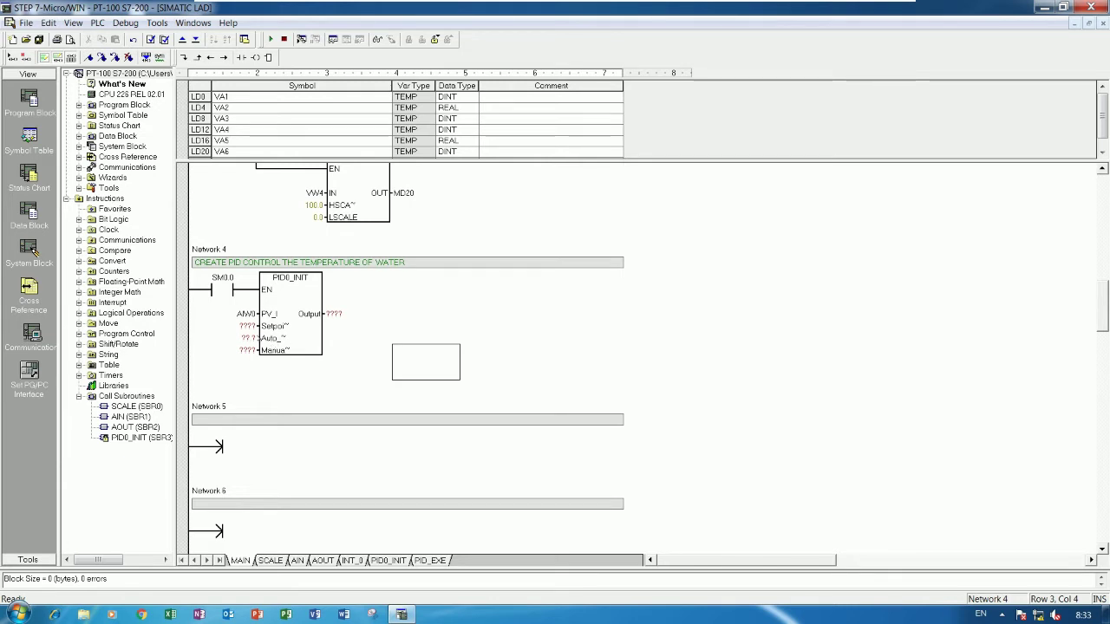
# Step: Assign VD700 to the setpoint input of the PID0_INIT block
pyautogui.click(248, 326)
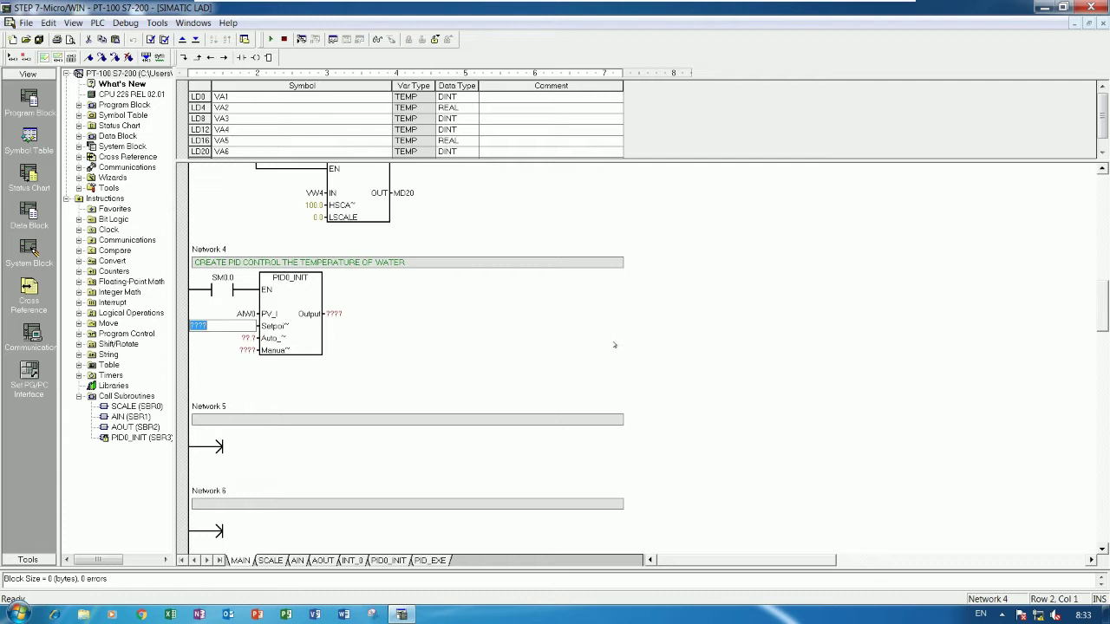
pyautogui.write('VD700')
pyautogui.press('Return')
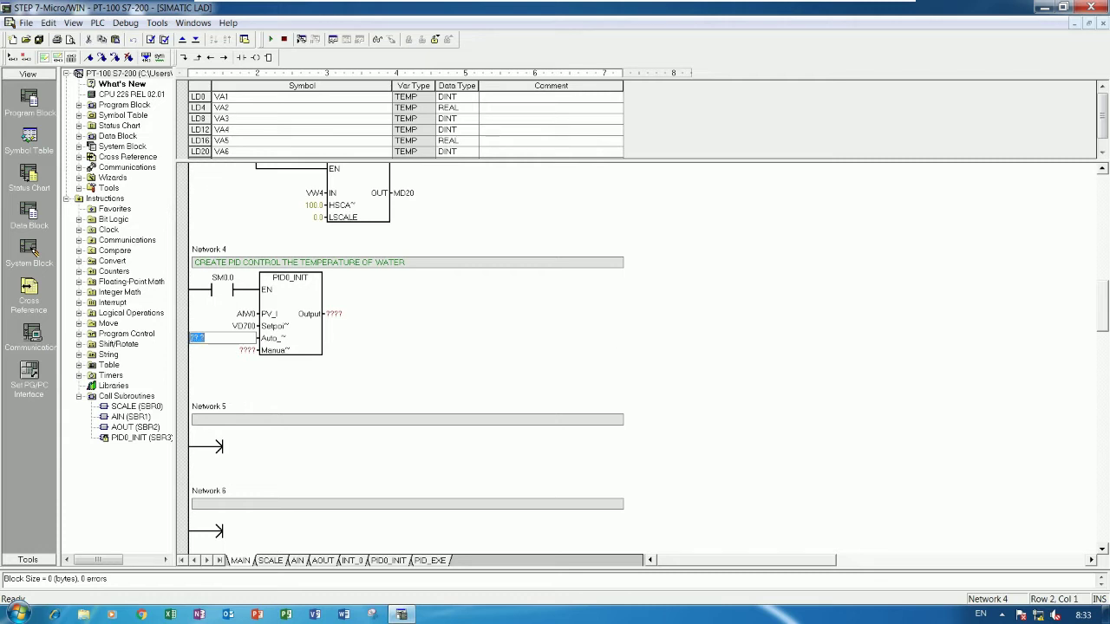
pyautogui.click(424, 312)
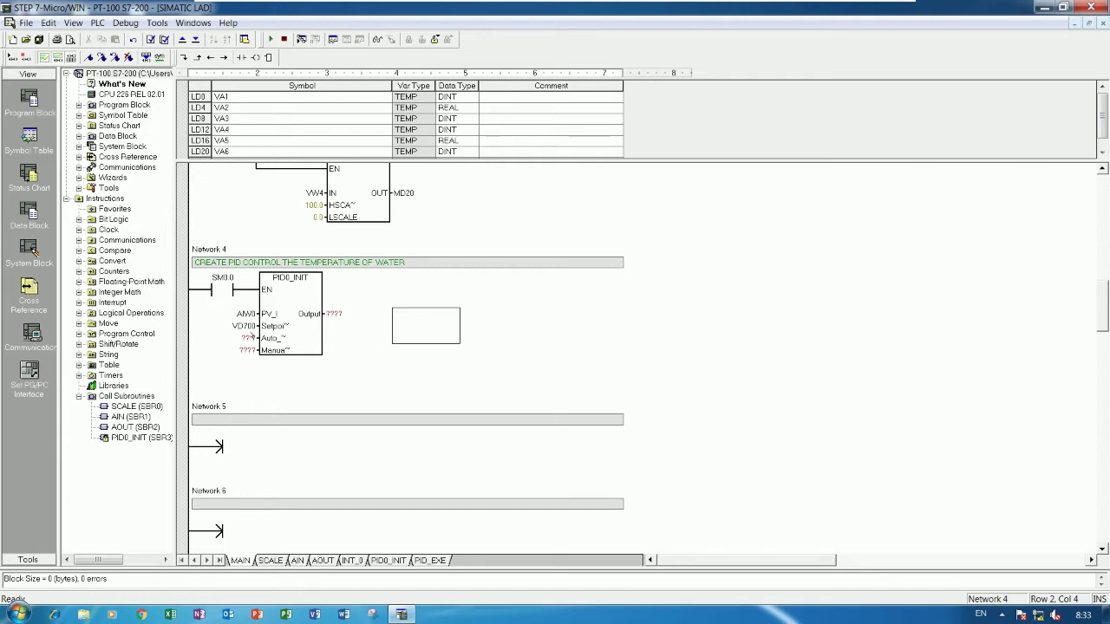
pyautogui.click(283, 307)
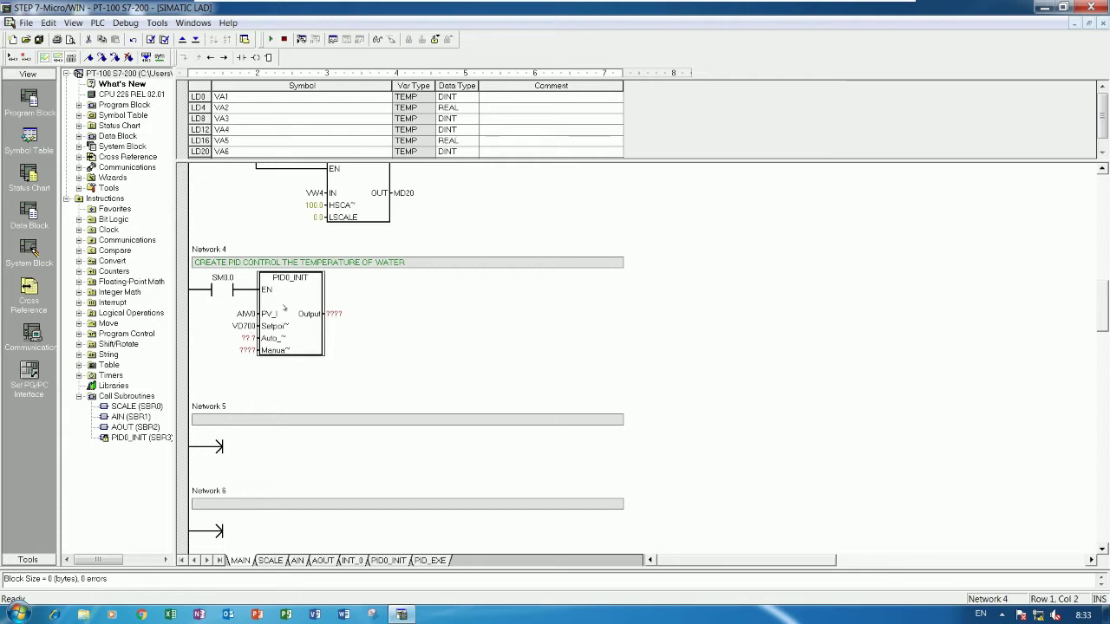
pyautogui.click(441, 321)
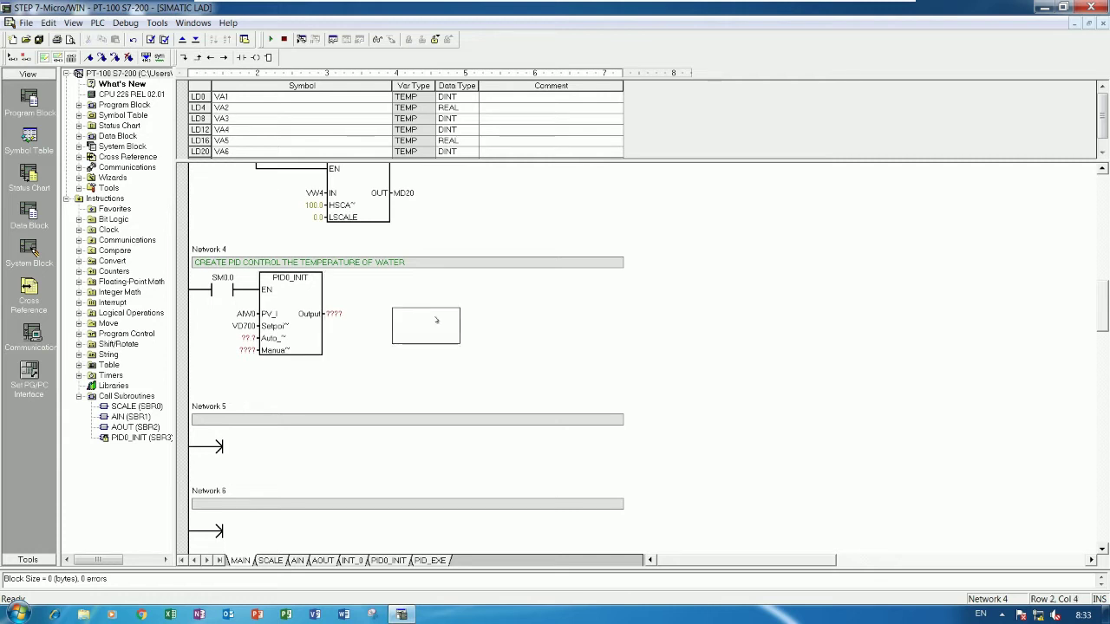
# Step: Move the PID0_INIT block one row down in Network 4 to free the cell after the SM0.0 contact
pyautogui.click(291, 314)
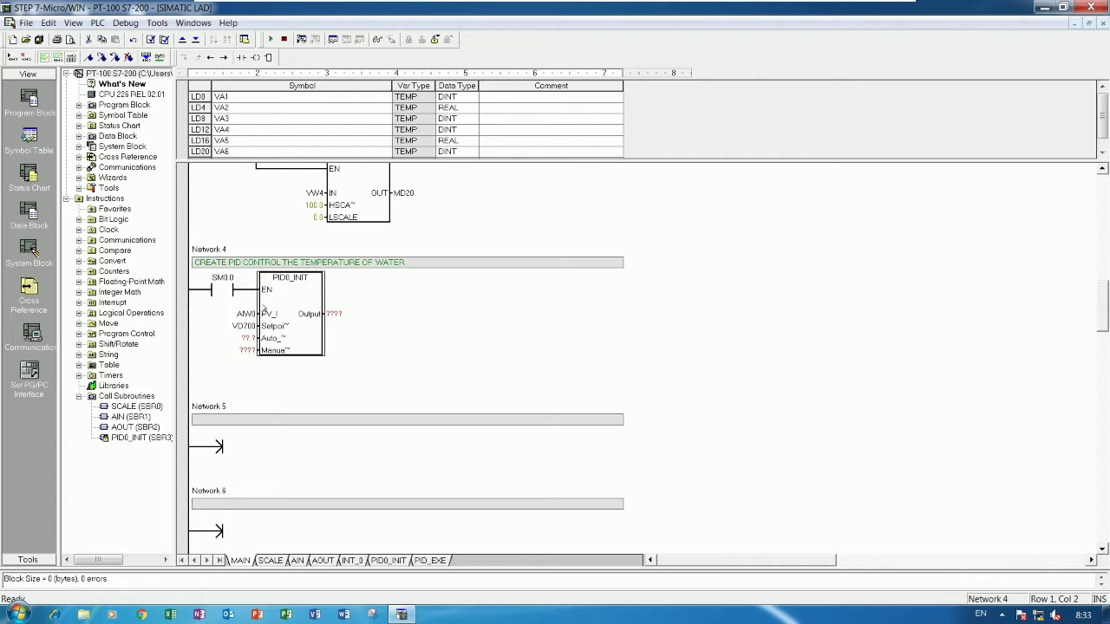
pyautogui.press('Delete')
pyautogui.click(280, 331)
pyautogui.click(294, 314)
pyautogui.hotkey('ctrl', 'z')
pyautogui.click(298, 291)
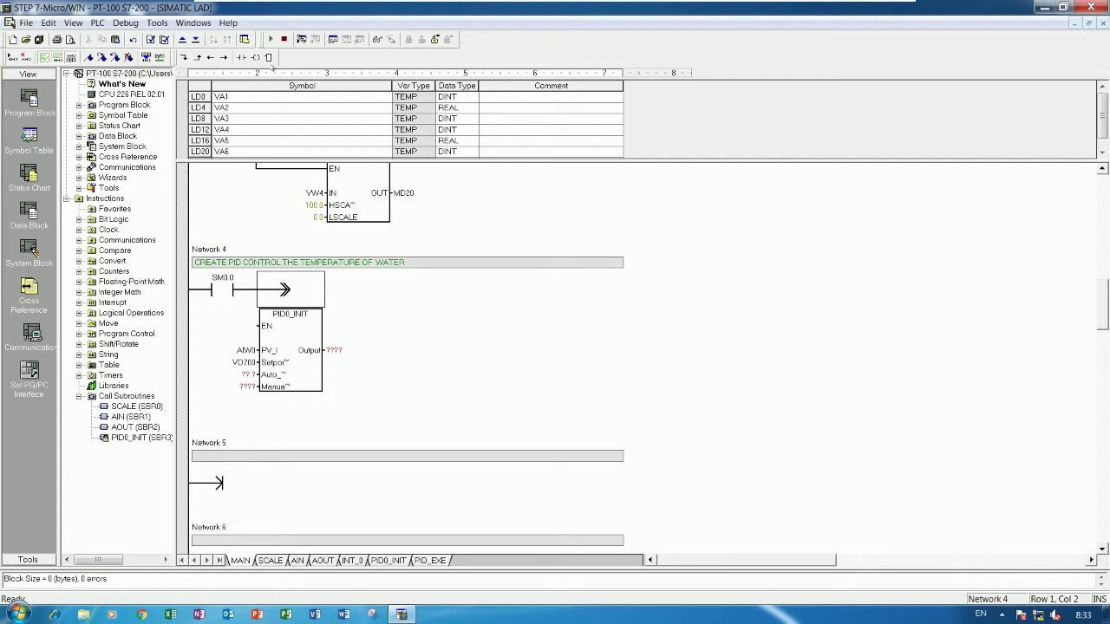
# Step: Insert a DI_R conversion box after the SM0.0 contact with input VD700 and output VD710
pyautogui.click(269, 57)
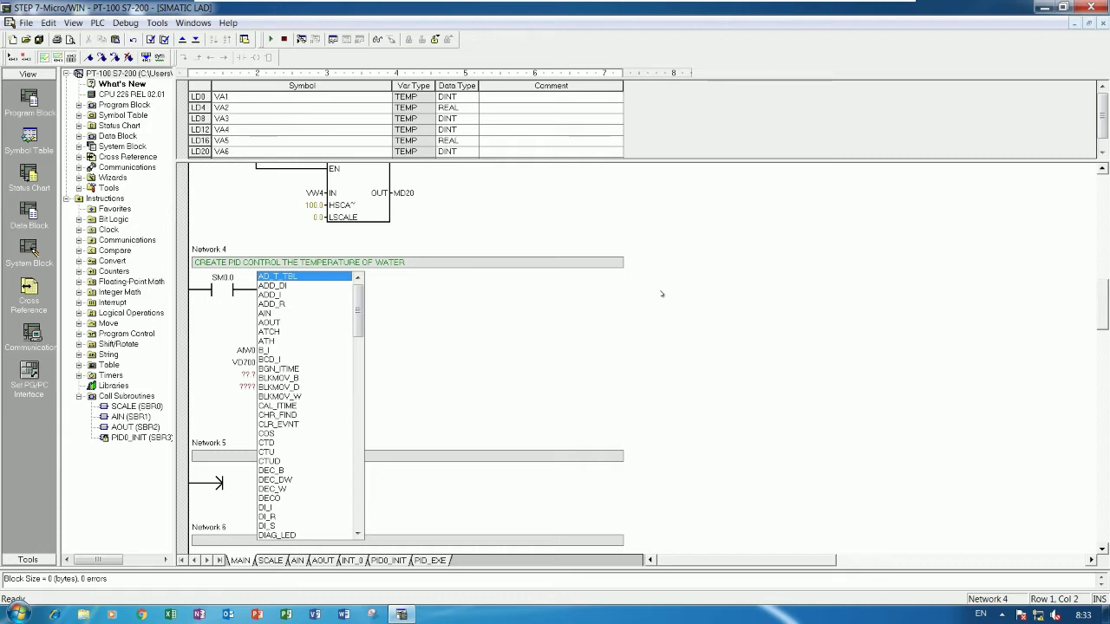
pyautogui.write('di')
pyautogui.press('Down')
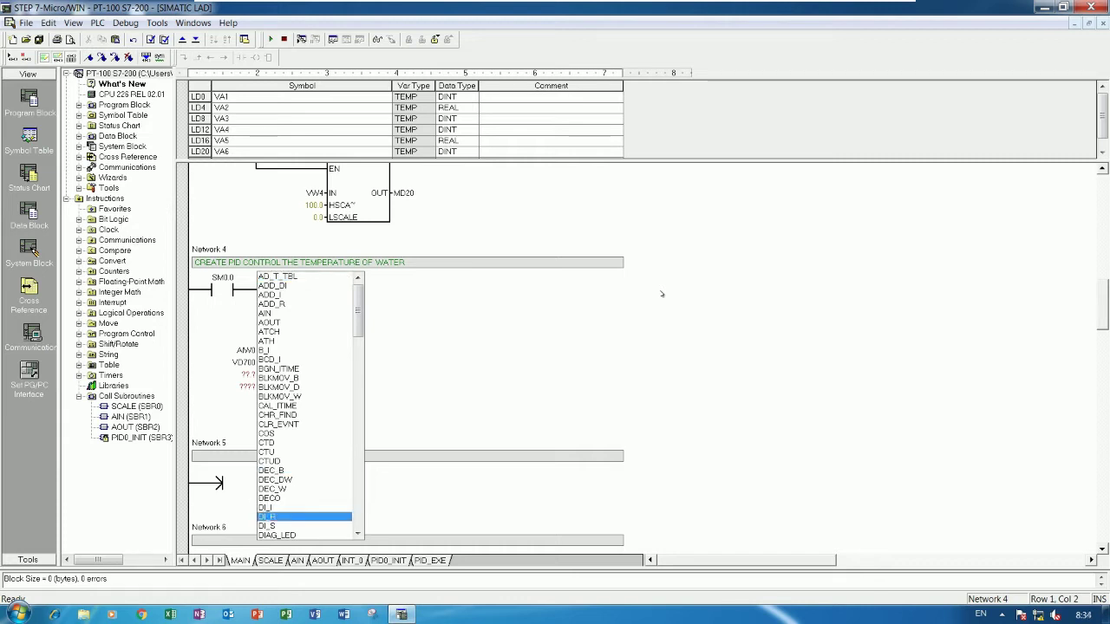
pyautogui.press('Return')
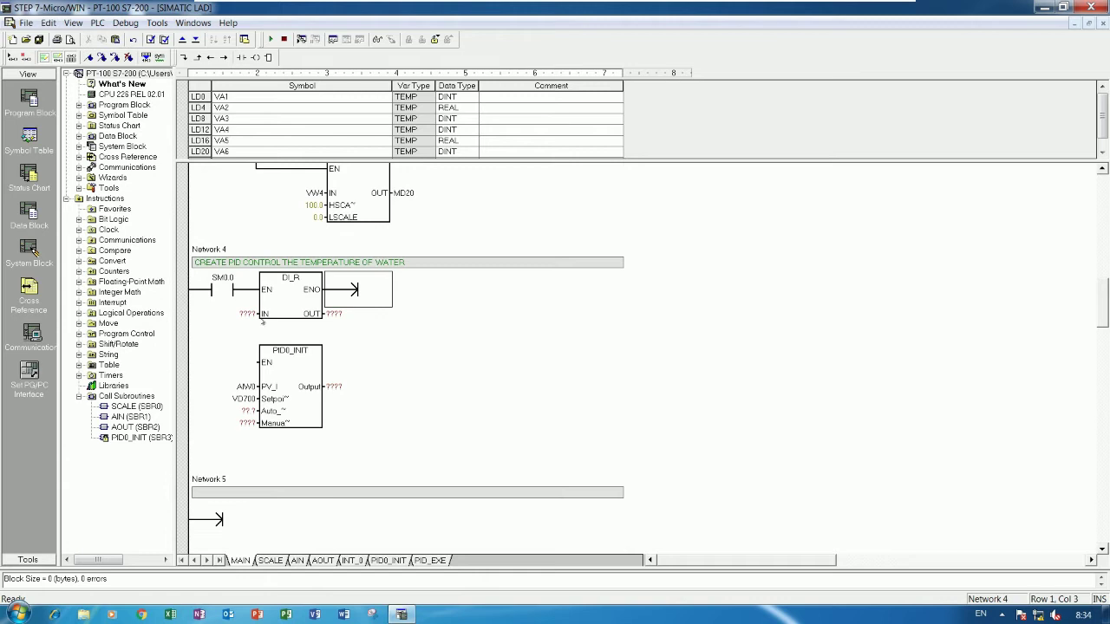
pyautogui.click(250, 317)
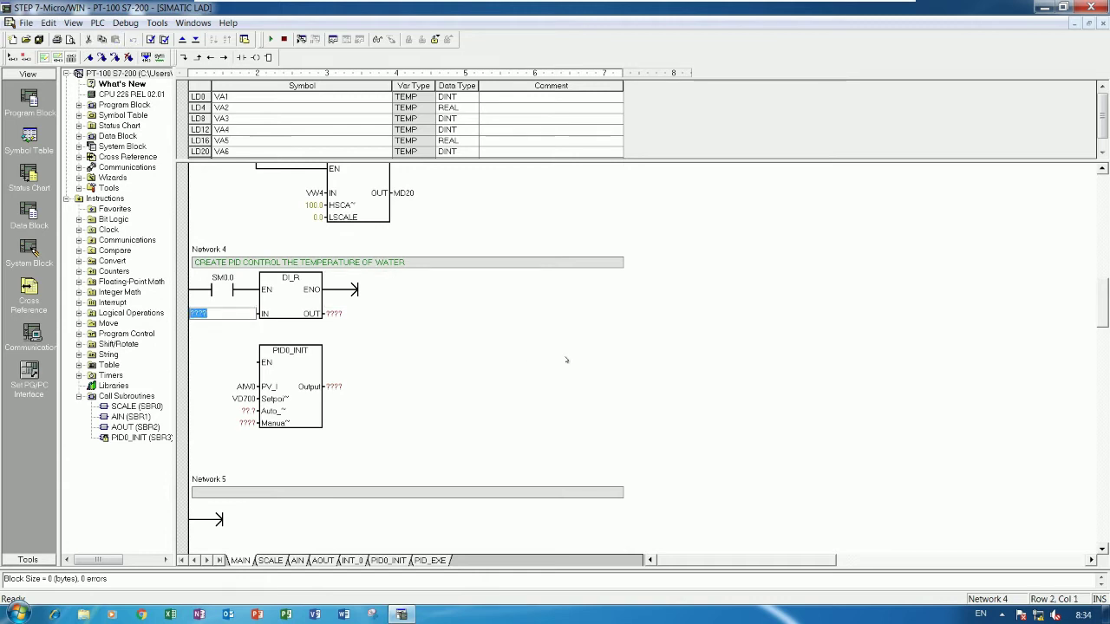
pyautogui.write('VD700')
pyautogui.press('Return')
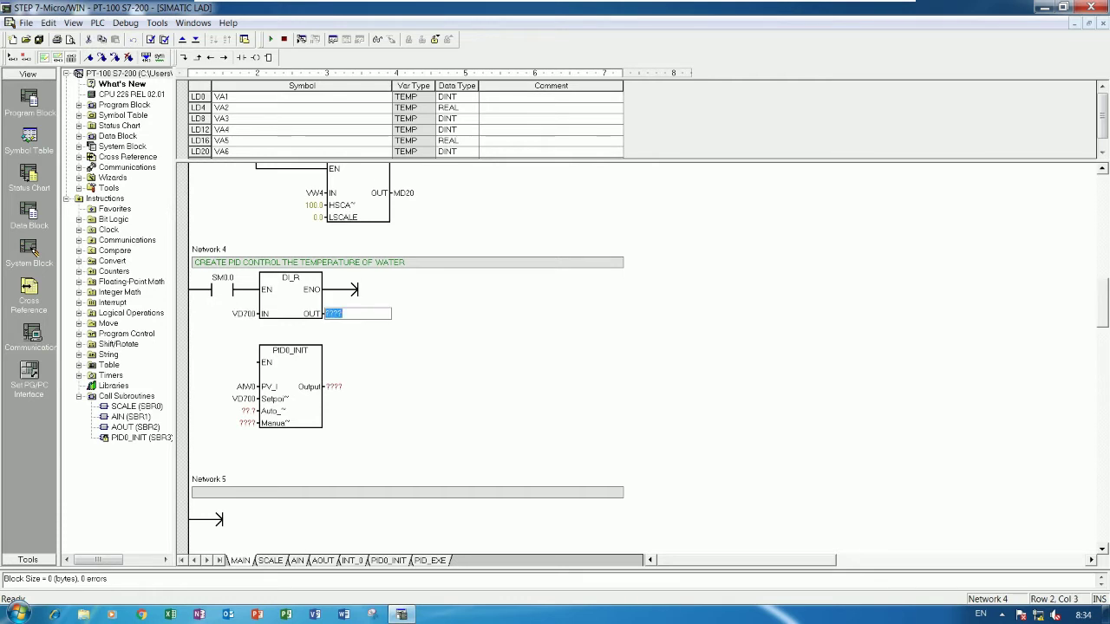
pyautogui.write('VD710')
pyautogui.press('Return')
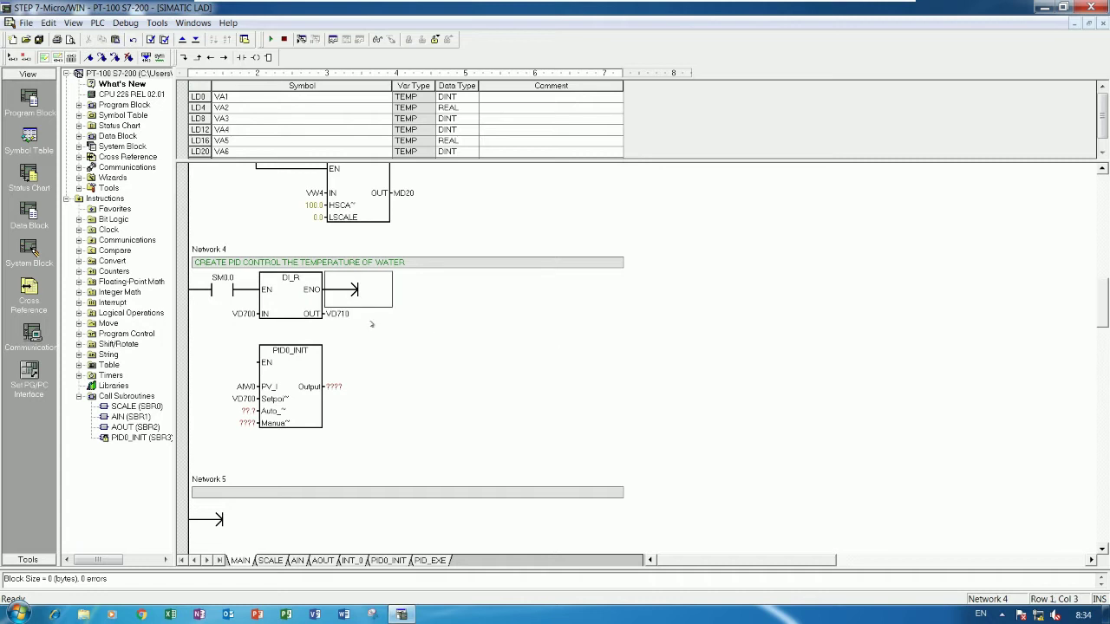
# Step: Assign VD710, the output of the DI_R conversion, to the setpoint input of PID0_INIT
pyautogui.click(363, 312)
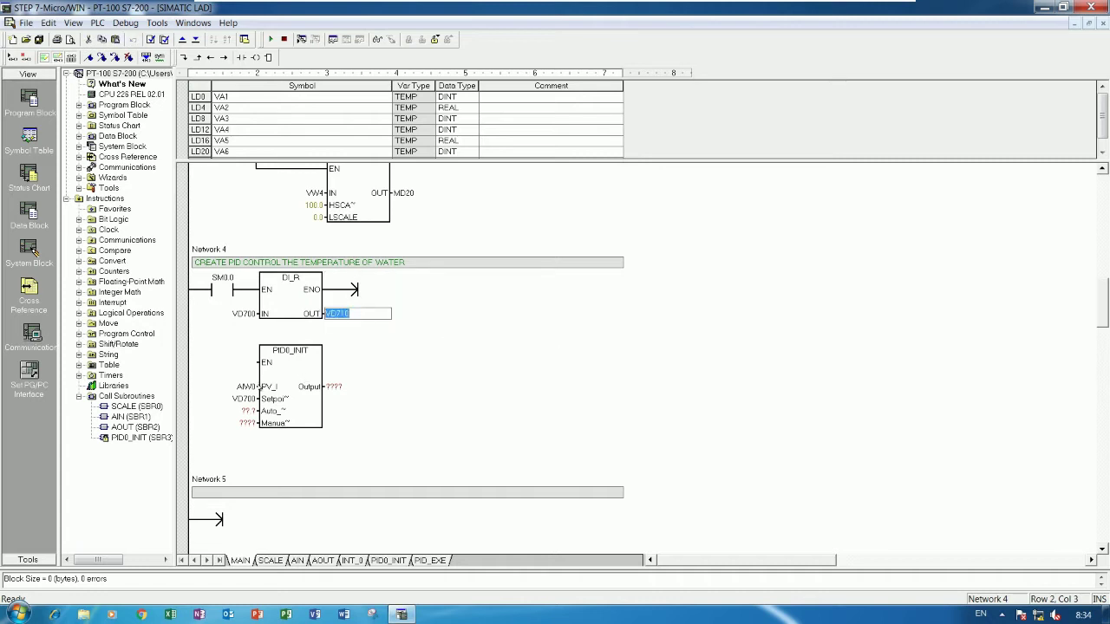
pyautogui.click(243, 400)
pyautogui.write('VD710')
pyautogui.click(463, 377)
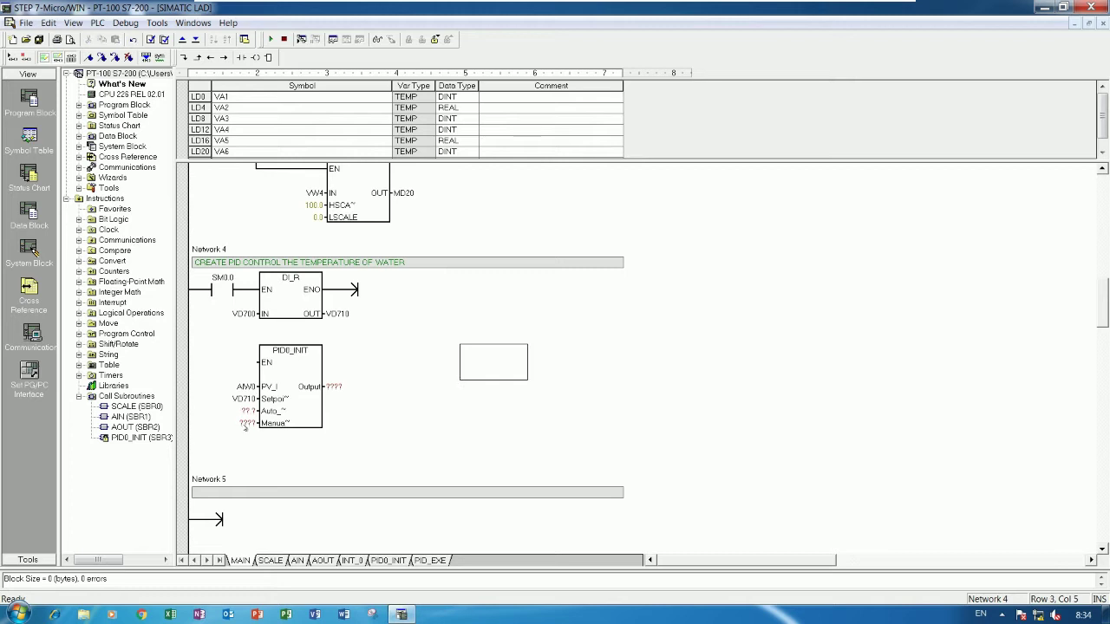
# Step: Duplicate the DI_R conversion box into the free cell below the PID0_INIT block
pyautogui.click(290, 304)
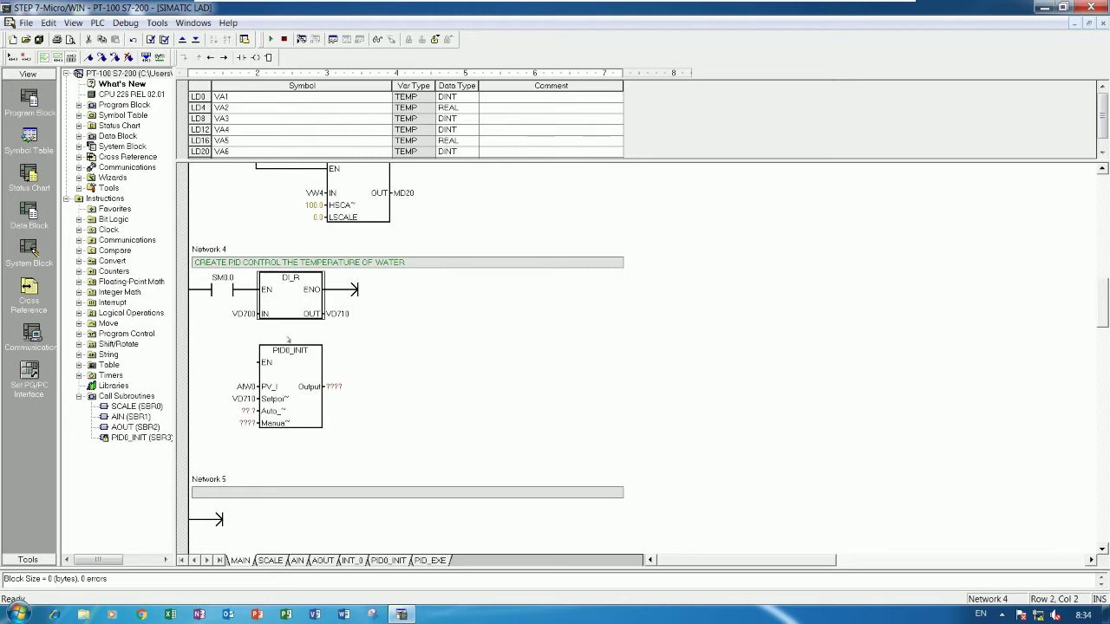
pyautogui.click(291, 403)
pyautogui.click(281, 460)
pyautogui.click(304, 313)
pyautogui.click(290, 464)
pyautogui.hotkey('ctrl', 'v')
# Step: Rearrange the Network 4 boxes so the second DI_R sits directly below the first and PID0_INIT comes last
pyautogui.click(297, 423)
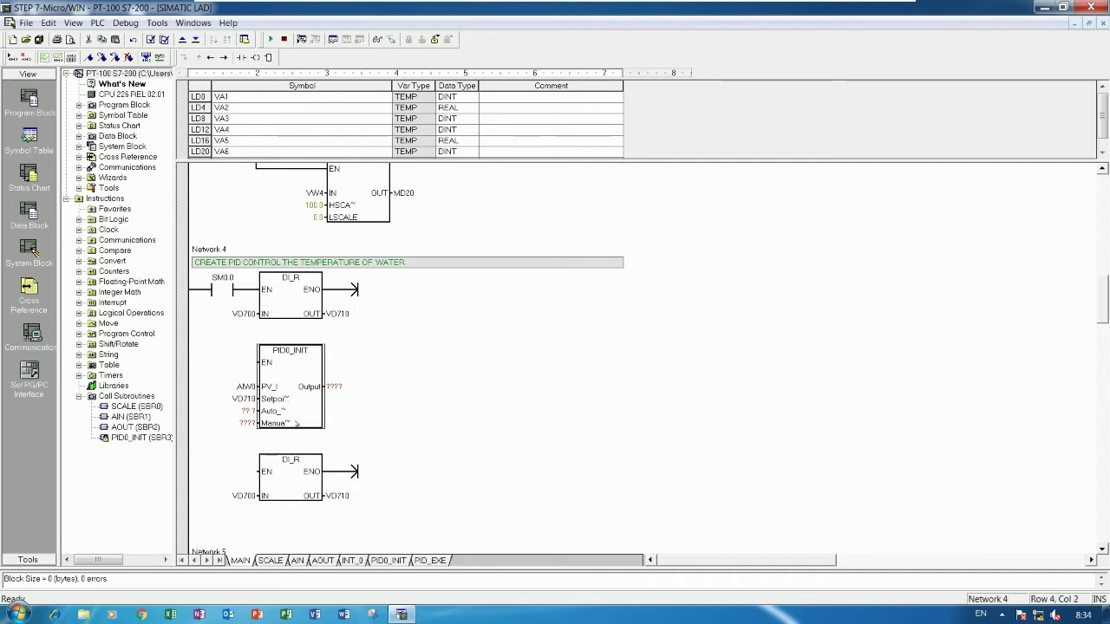
pyautogui.press('Delete')
pyautogui.scroll(-3, 295, 451)
pyautogui.click(311, 415)
pyautogui.hotkey('ctrl', 'v')
pyautogui.scroll(1, 305, 395)
pyautogui.click(303, 395)
pyautogui.moveTo(293, 412); pyautogui.dragTo(296, 288)
pyautogui.moveTo(304, 491); pyautogui.dragTo(308, 377)
pyautogui.click(433, 372)
# Step: Draw branch lines from the SM0.0 contact to the enable inputs of the second DI_R and PID0_INIT
pyautogui.click(244, 297)
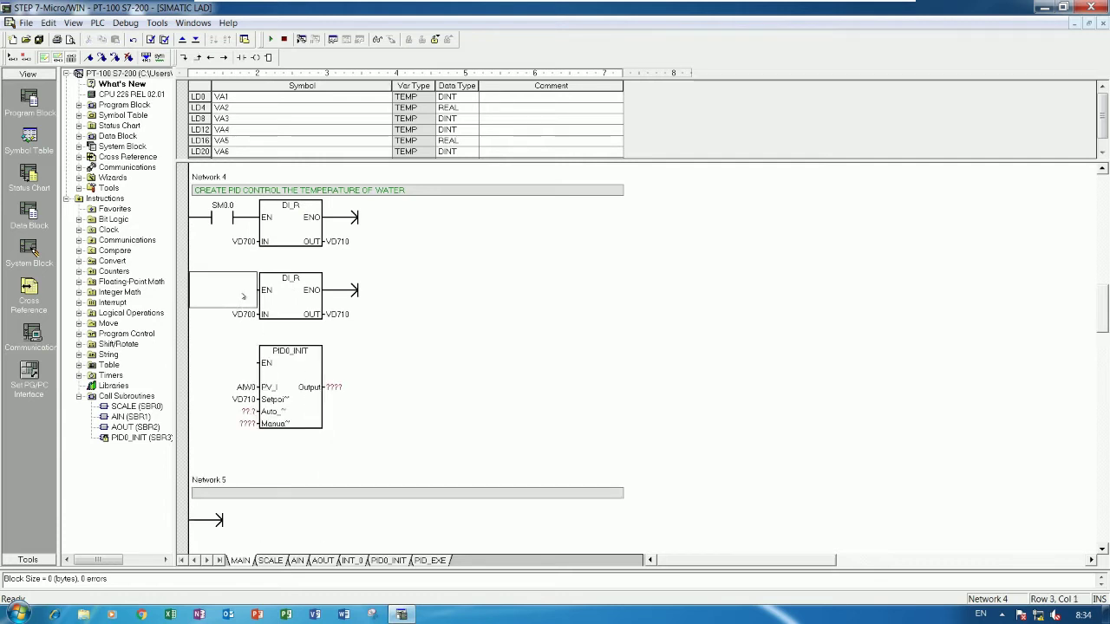
pyautogui.hotkey('ctrl', 'Right')
pyautogui.hotkey('ctrl', 'Up')
pyautogui.hotkey('ctrl', 'Up')
pyautogui.press('Down')
pyautogui.press('Down')
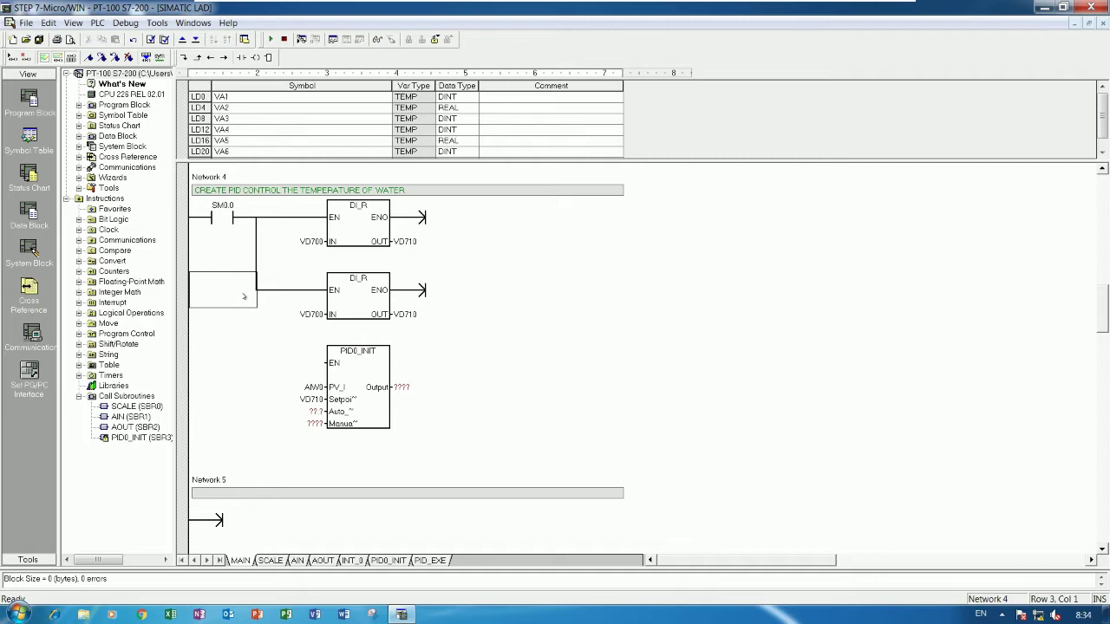
pyautogui.click(299, 357)
pyautogui.hotkey('ctrl', 'Left')
pyautogui.hotkey('ctrl', 'Up')
pyautogui.hotkey('ctrl', 'Up')
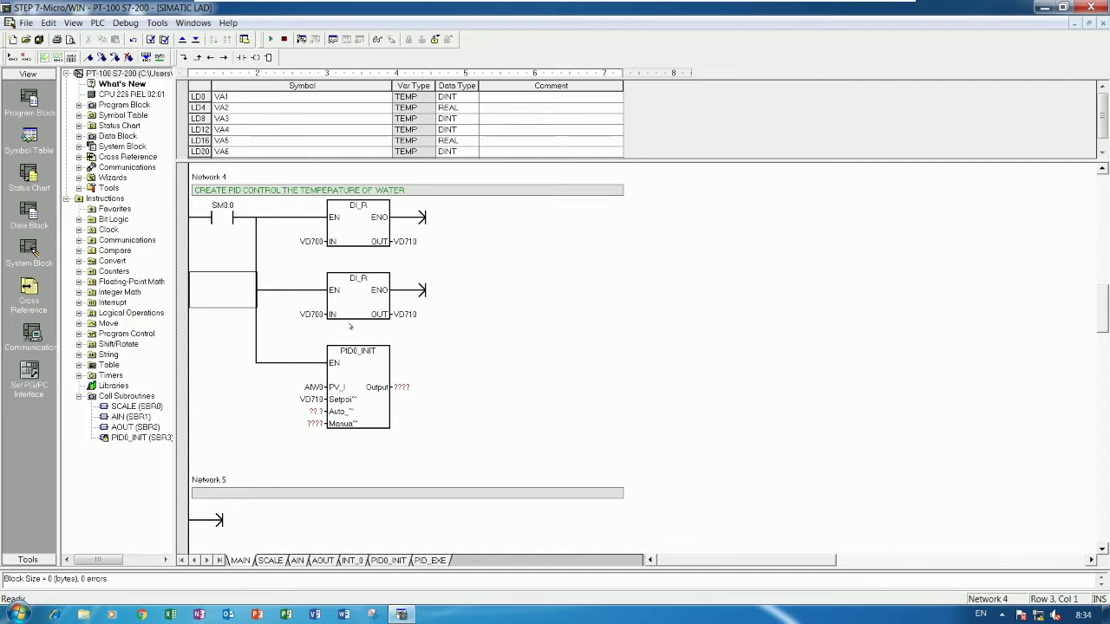
# Step: Change the input address of the second DI_R conversion to VD800
pyautogui.click(286, 314)
pyautogui.click(279, 314)
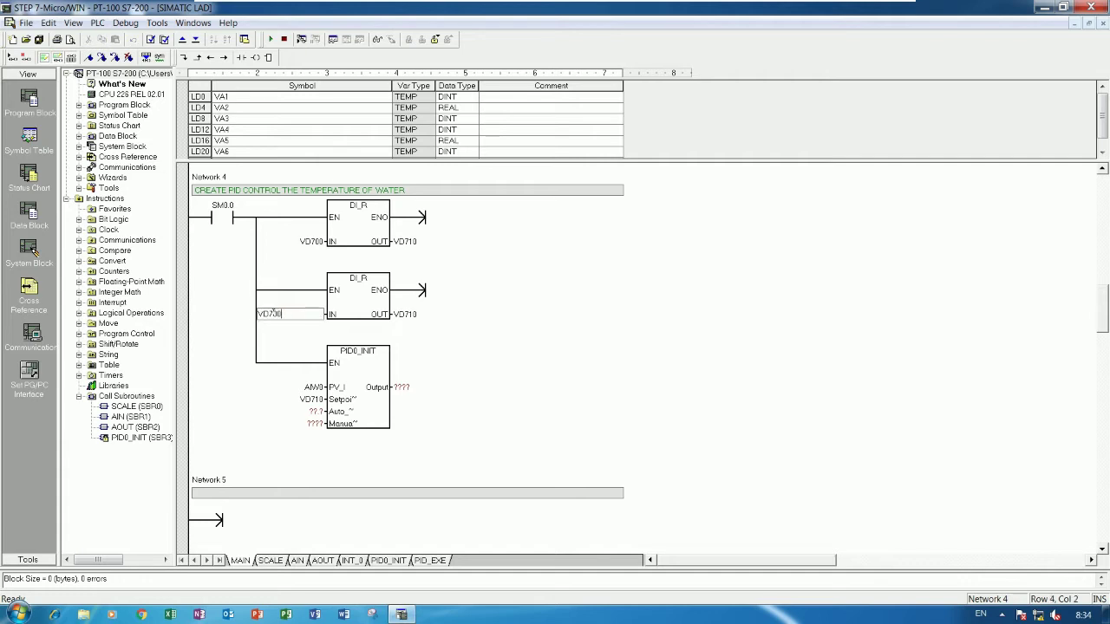
pyautogui.write('8')
pyautogui.press('Return')
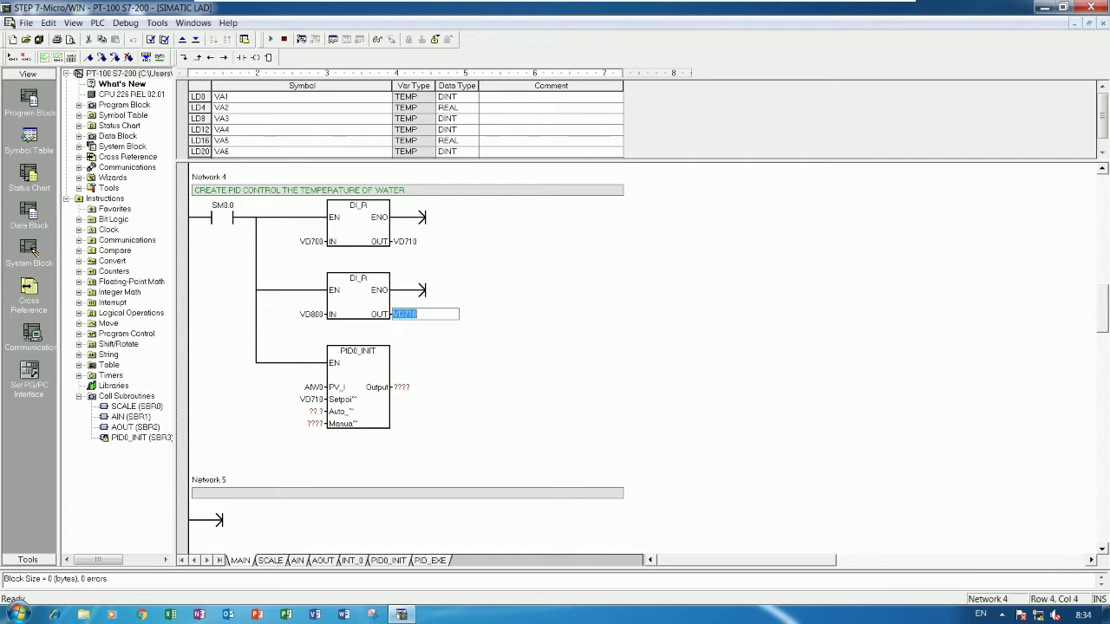
# Step: Change the output address of the second DI_R conversion to VD810
pyautogui.click(421, 314)
pyautogui.press('BackSpace')
pyautogui.write('810')
pyautogui.press('Return')
# Step: Copy the second DI_R's output address VD810 into the manual output input of PID0_INIT
pyautogui.click(420, 316)
pyautogui.hotkey('ctrl', 'c')
pyautogui.click(315, 425)
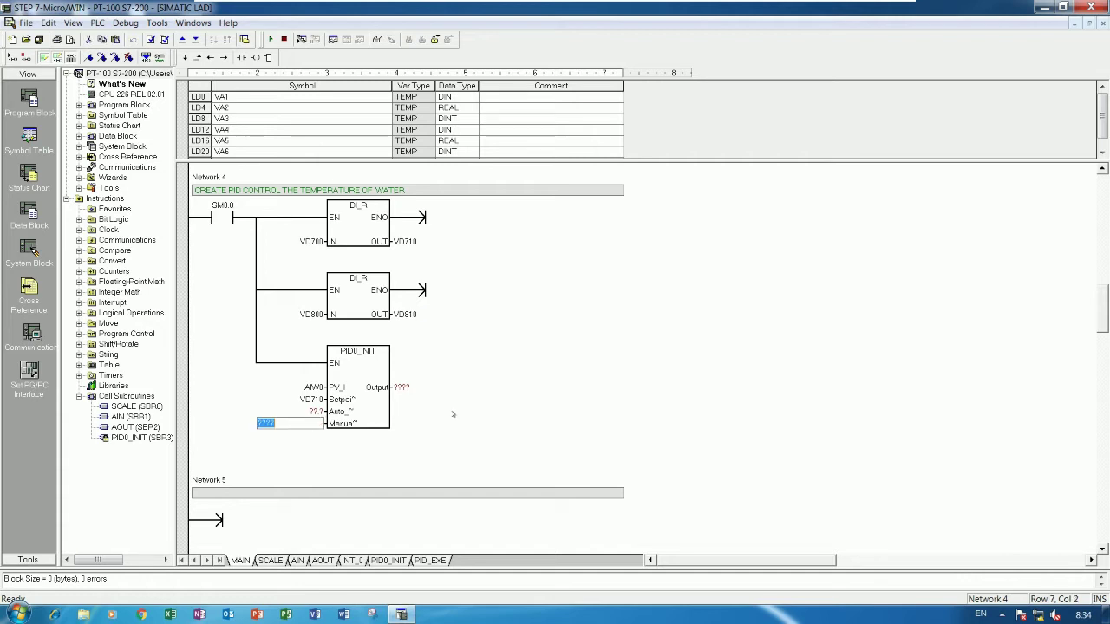
pyautogui.hotkey('ctrl', 'v')
pyautogui.click(483, 407)
# Step: Assign M10.4 to the auto/manual input of the PID0_INIT block
pyautogui.click(315, 412)
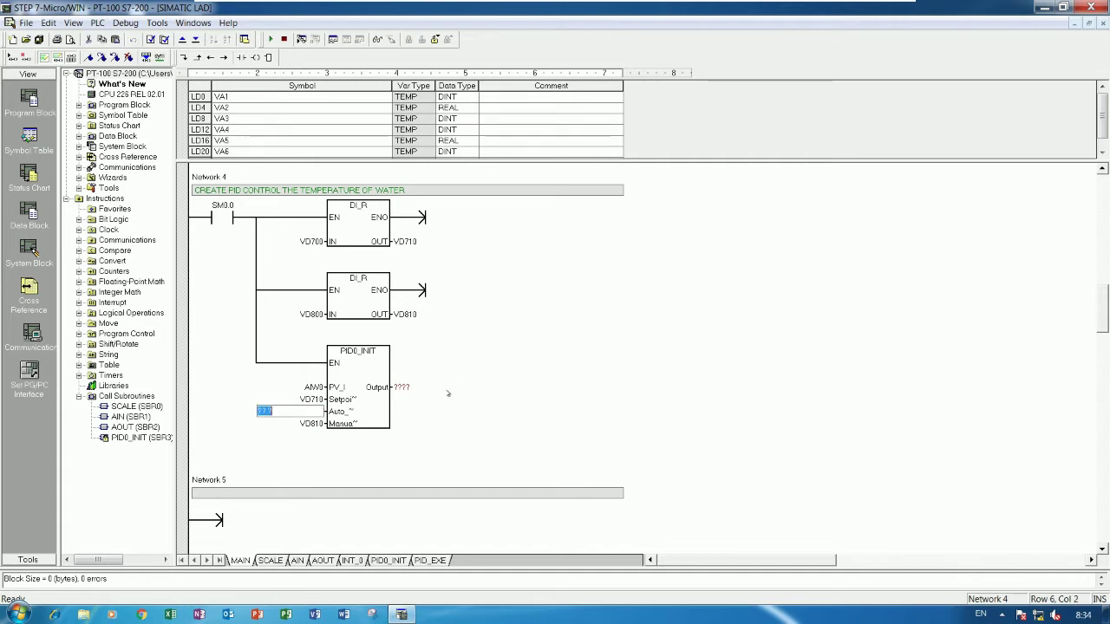
pyautogui.click(525, 381)
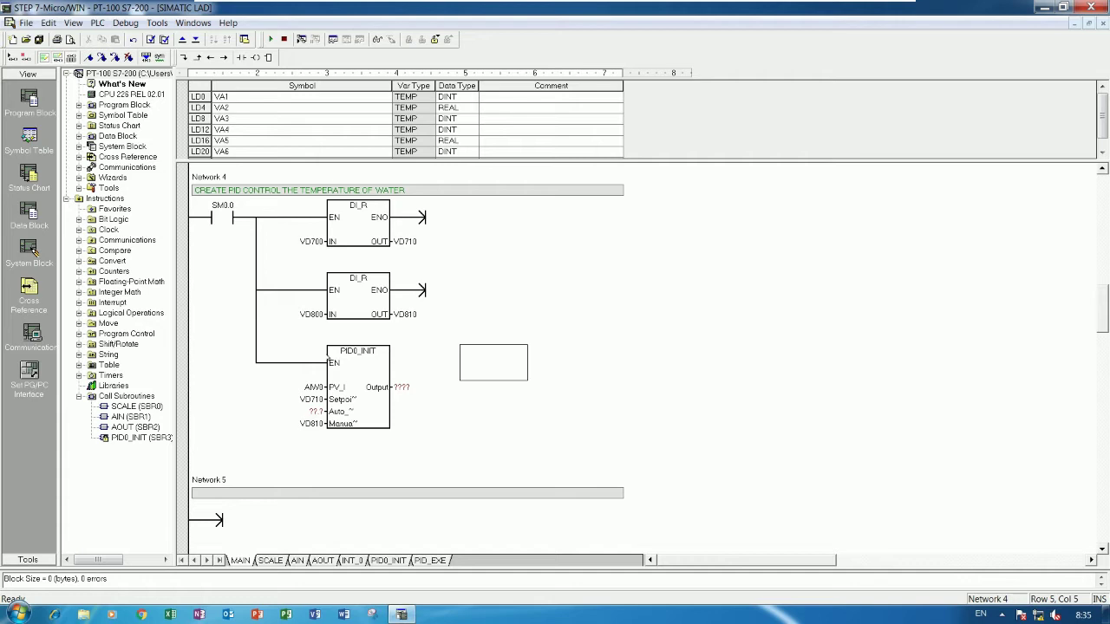
pyautogui.click(313, 422)
pyautogui.click(314, 413)
pyautogui.write('M1.0')
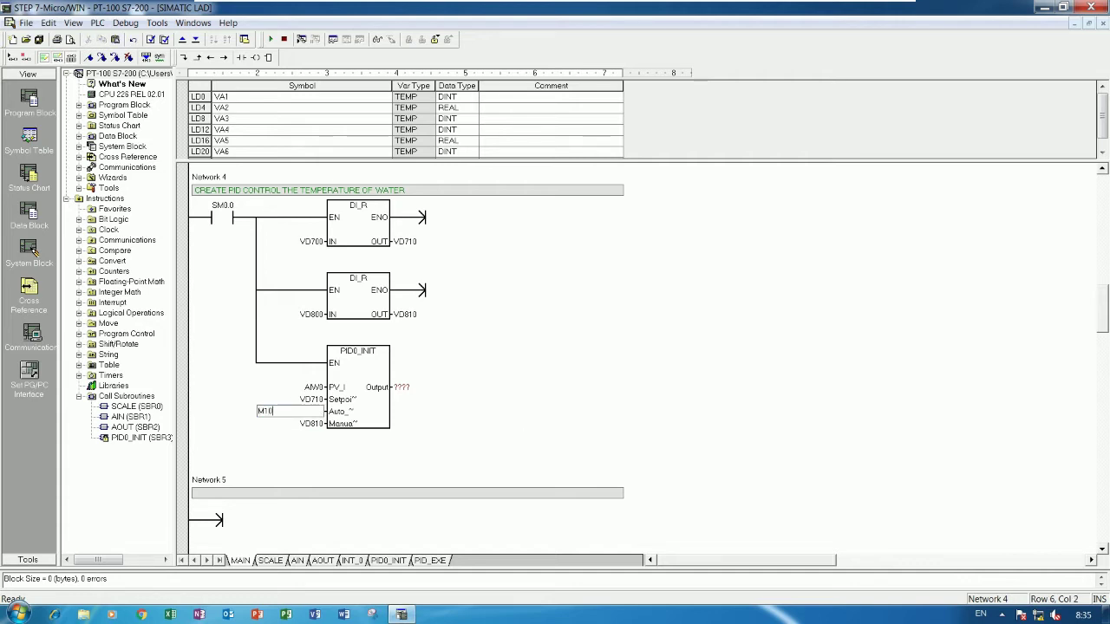
pyautogui.write('.4')
pyautogui.press('Return')
pyautogui.click(553, 431)
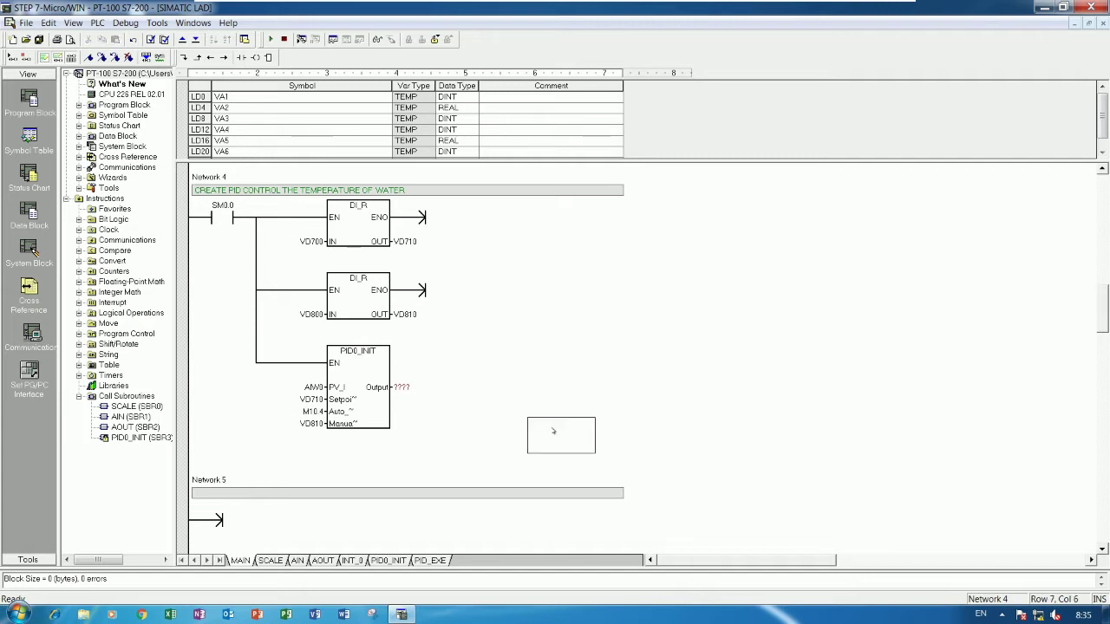
# Step: Delete Network 2, which holds the AOUT block for controlling the control valve
pyautogui.click(411, 388)
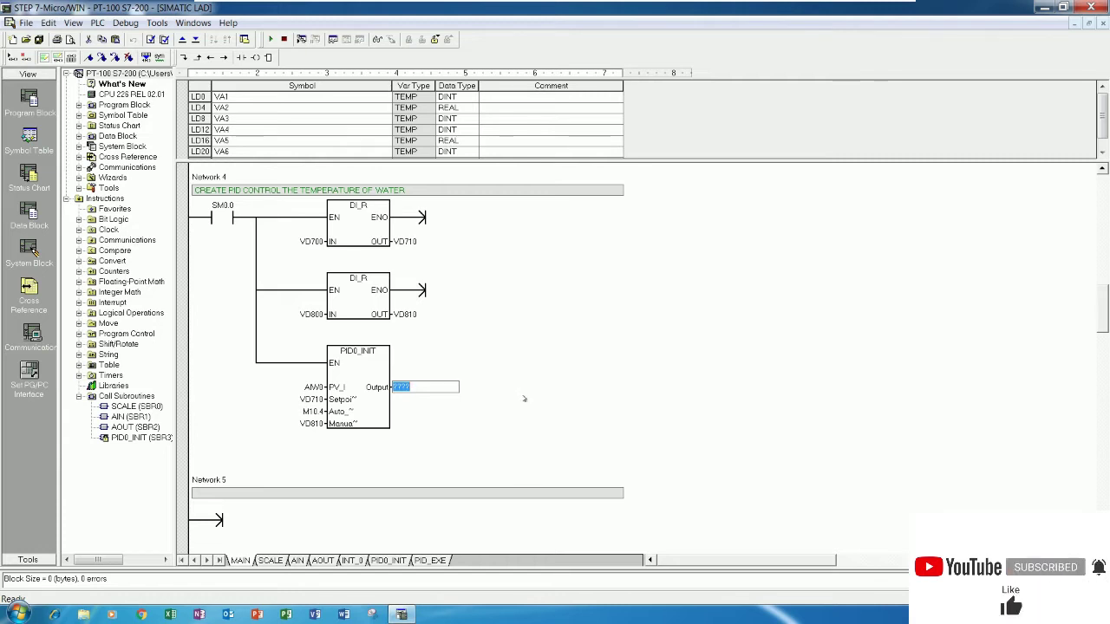
pyautogui.scroll(3, 520, 386)
pyautogui.scroll(7, 516, 374)
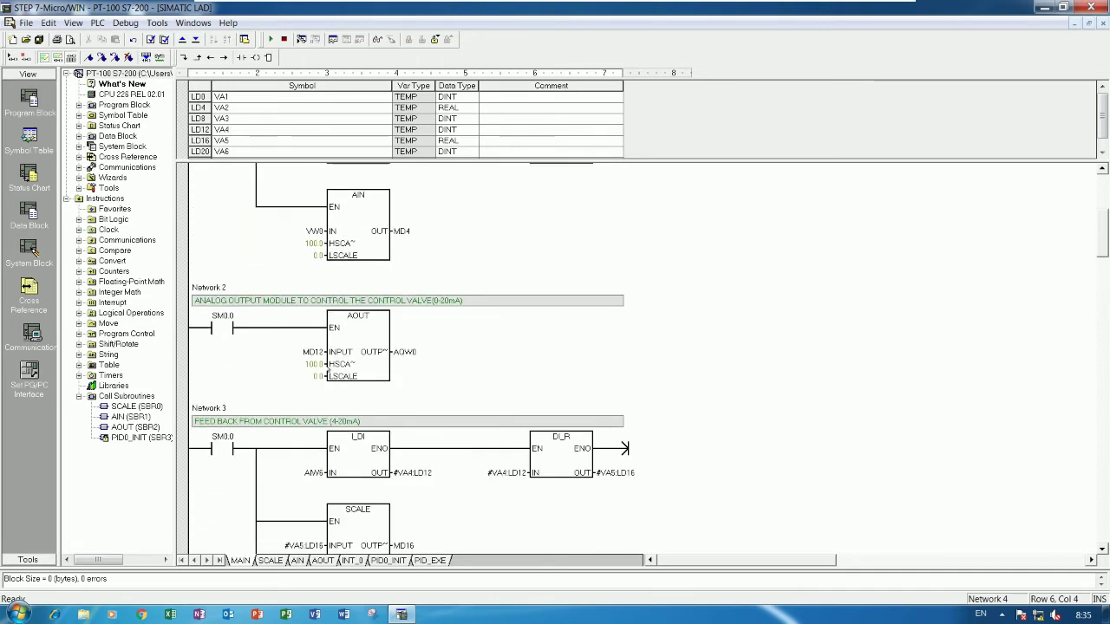
pyautogui.rightClick(219, 302)
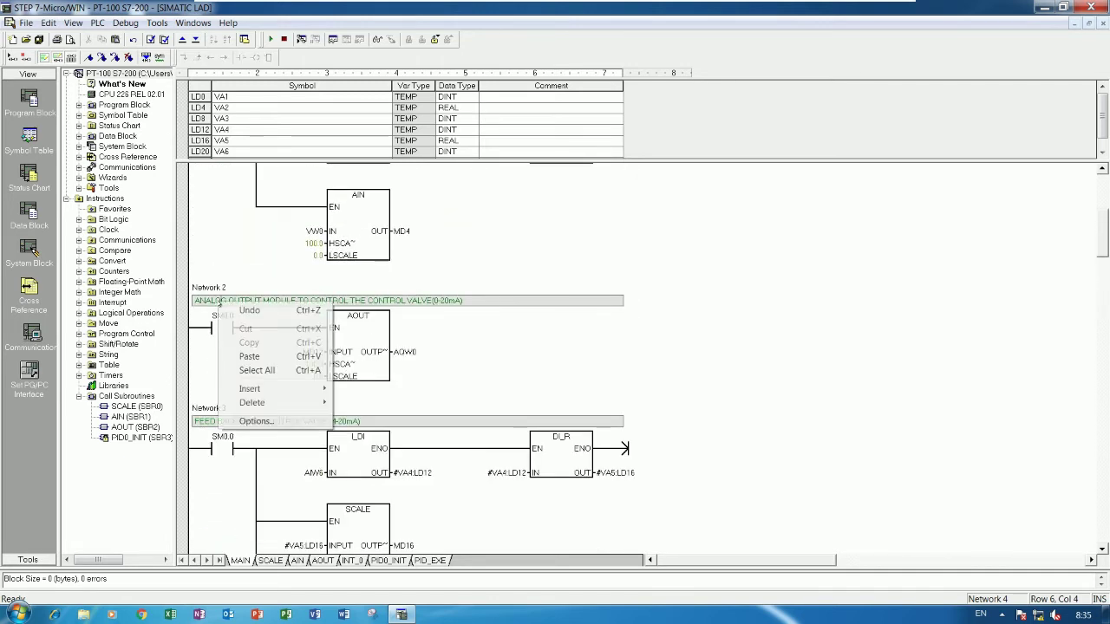
pyautogui.moveTo(293, 404)
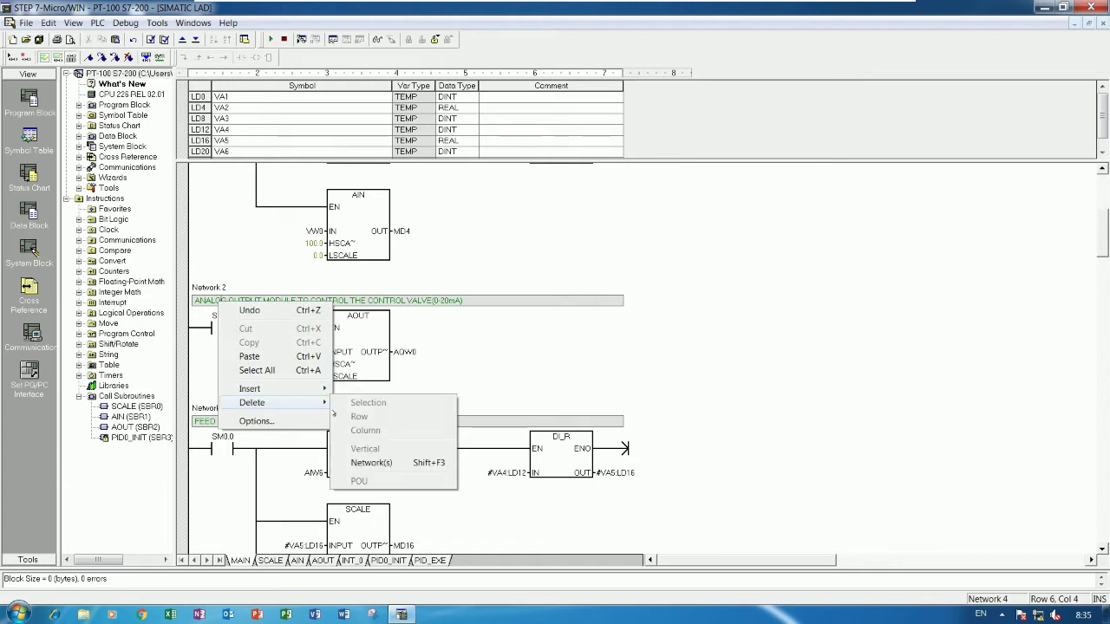
pyautogui.click(394, 463)
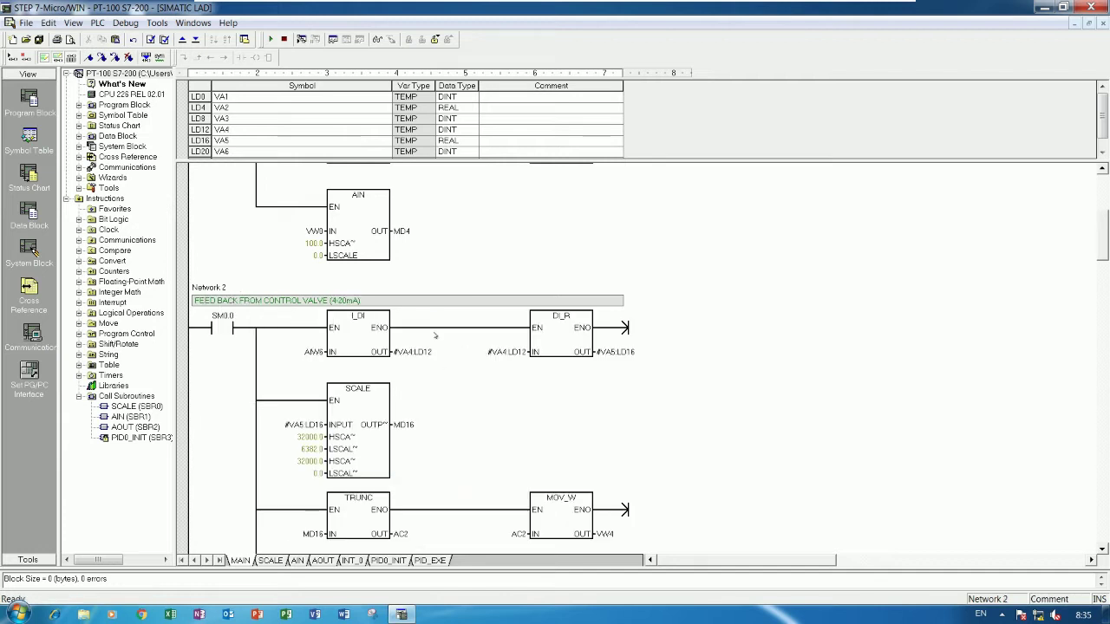
# Step: Assign AQW0 to the output of the PID0_INIT block
pyautogui.scroll(-1, 401, 349)
pyautogui.scroll(-7, 402, 350)
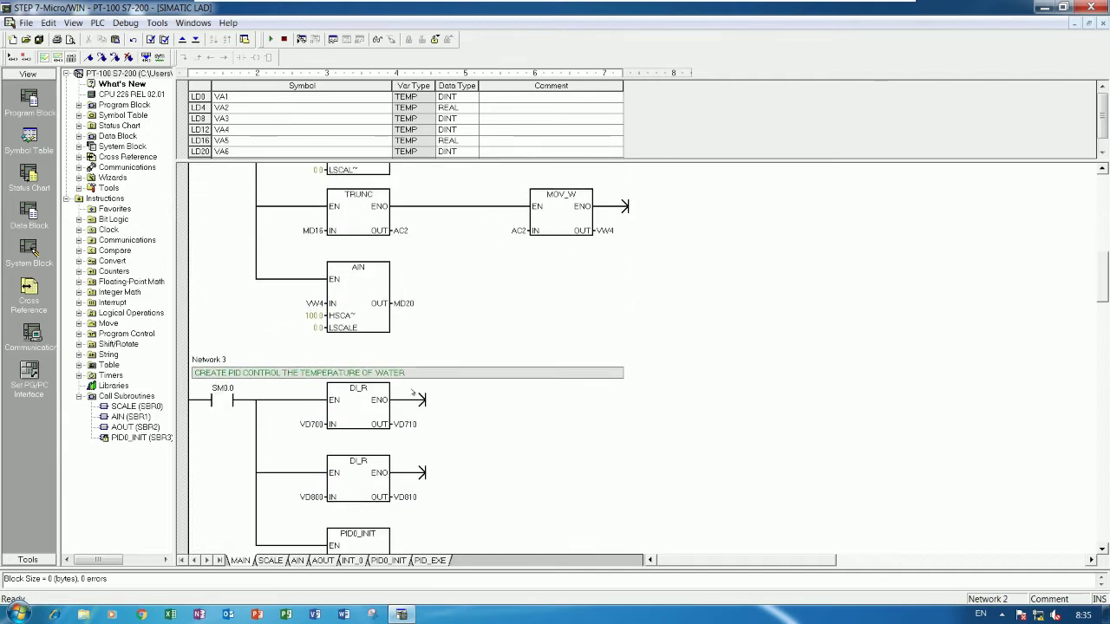
pyautogui.scroll(-3, 418, 390)
pyautogui.click(402, 368)
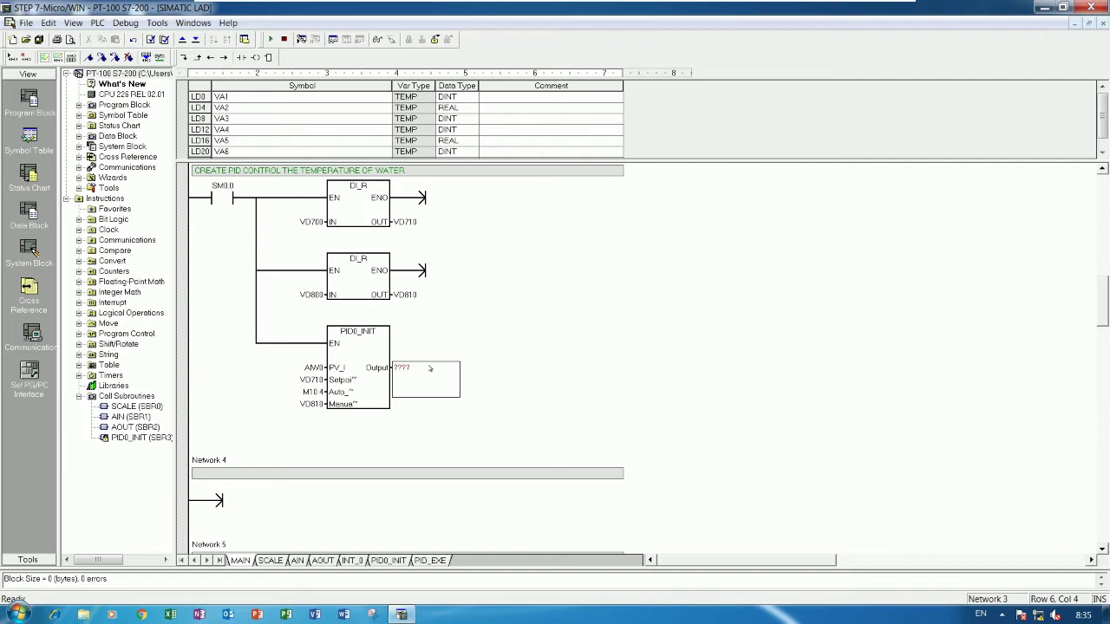
pyautogui.write('AQ')
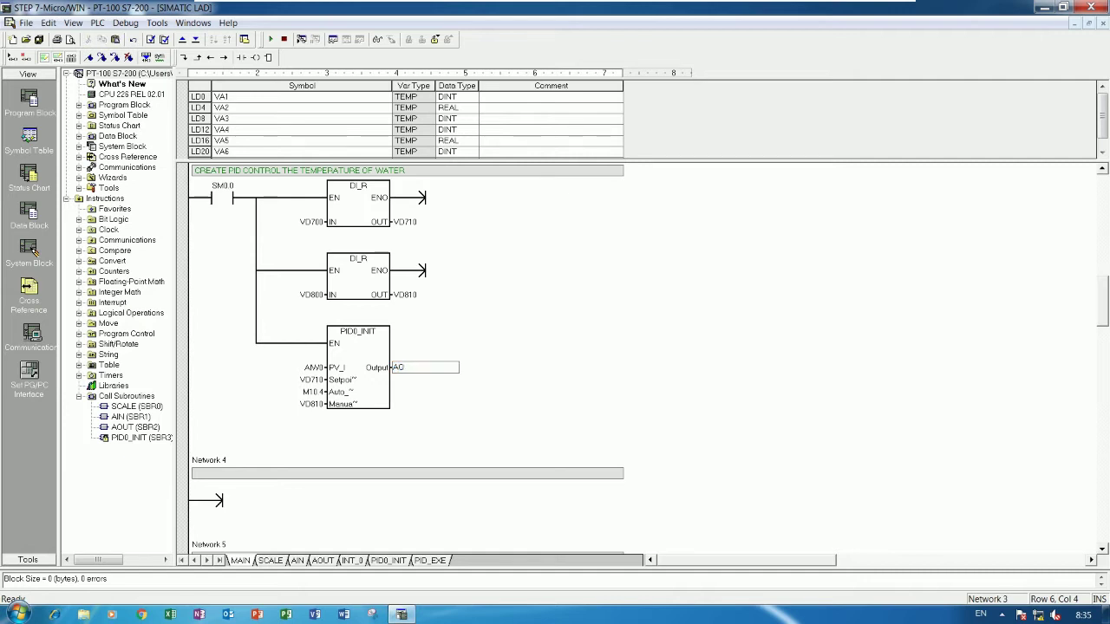
pyautogui.write('W0')
pyautogui.press('Return')
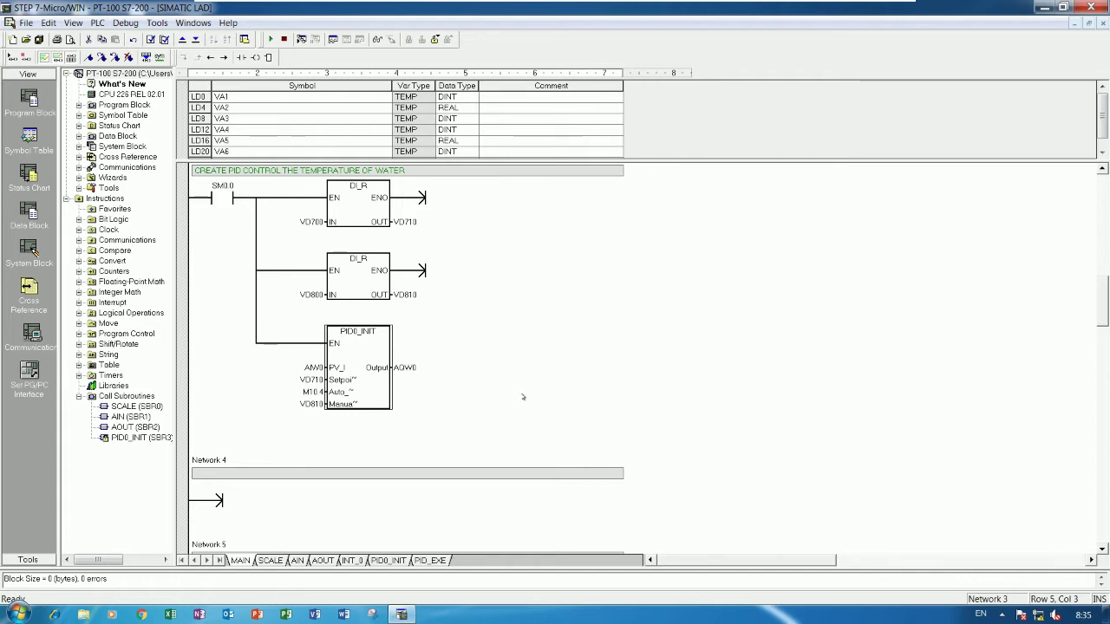
# Step: Set the output address of the PID0_INIT block to VW90
pyautogui.click(374, 435)
pyautogui.scroll(-2, 355, 429)
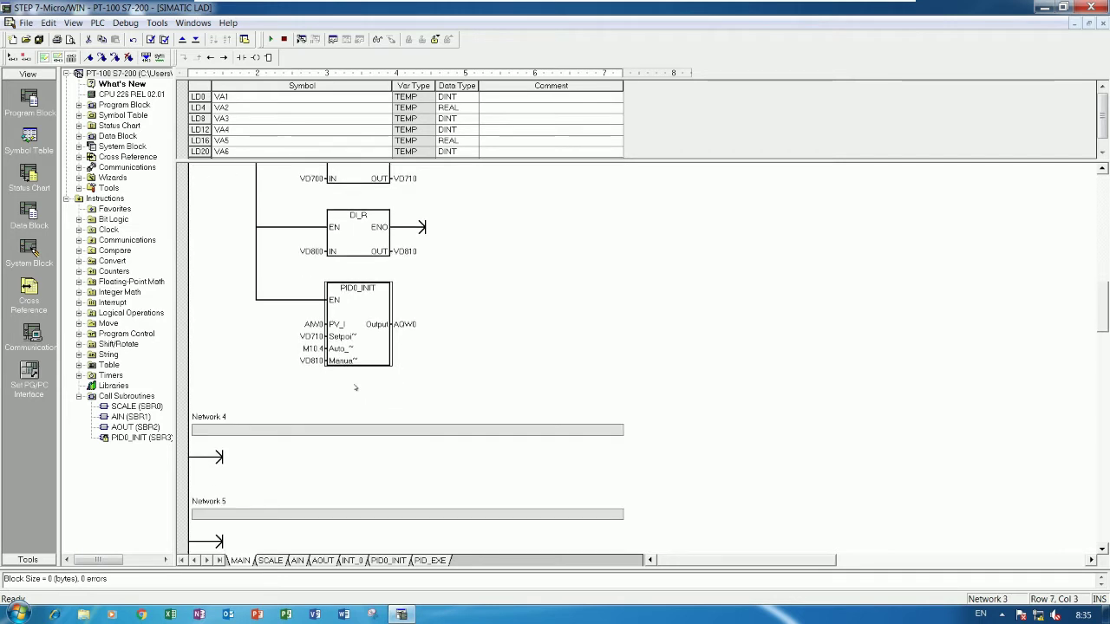
pyautogui.click(404, 324)
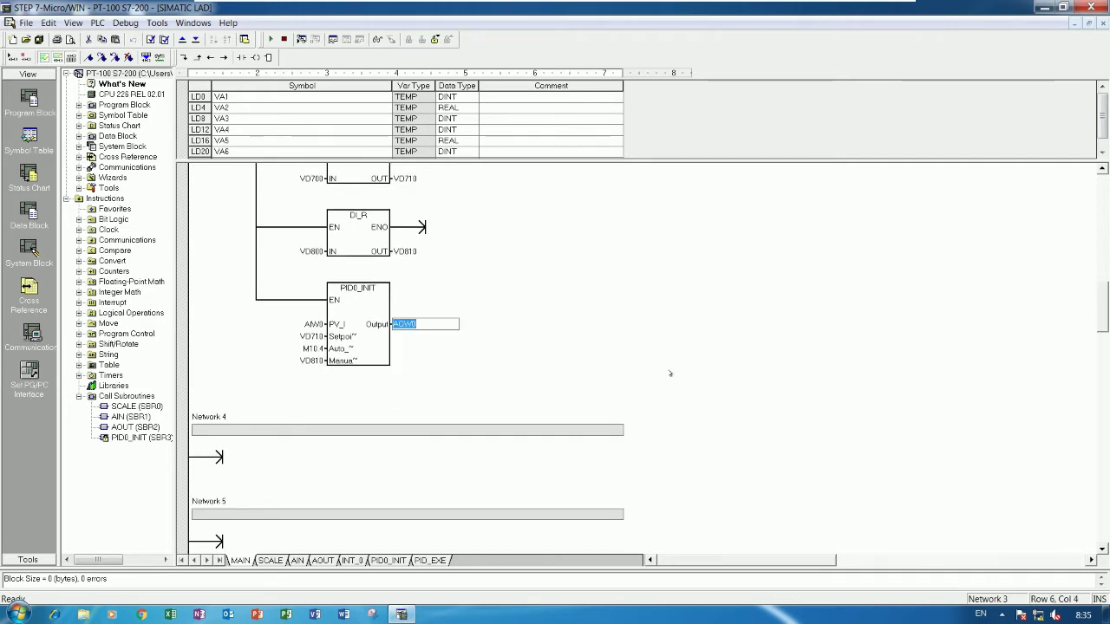
pyautogui.write('VW')
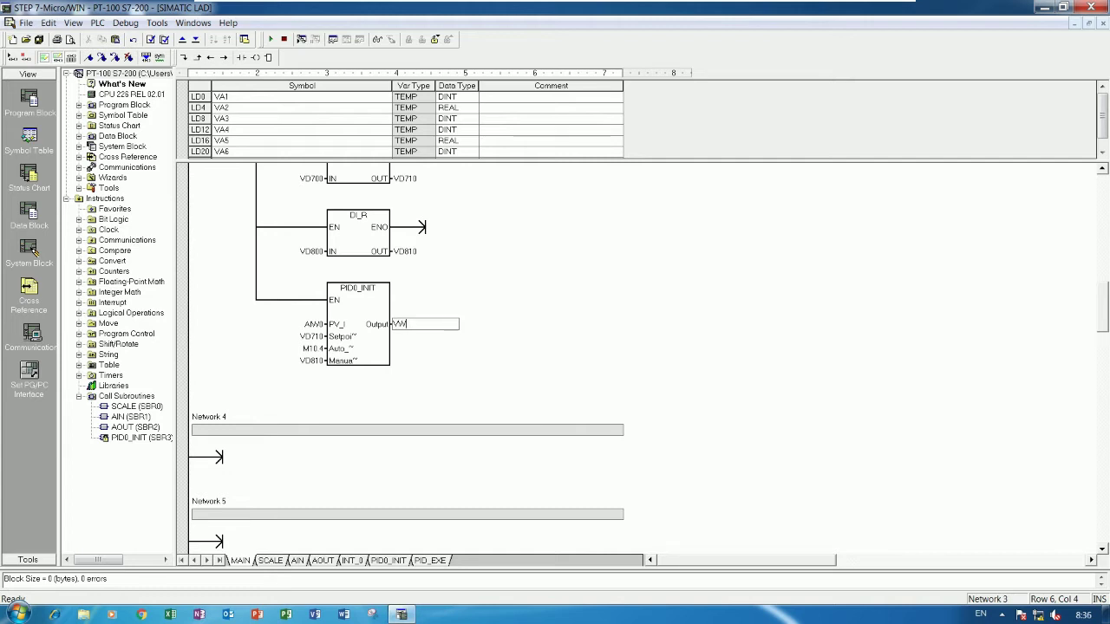
pyautogui.write('90')
pyautogui.press('Return')
pyautogui.click(352, 397)
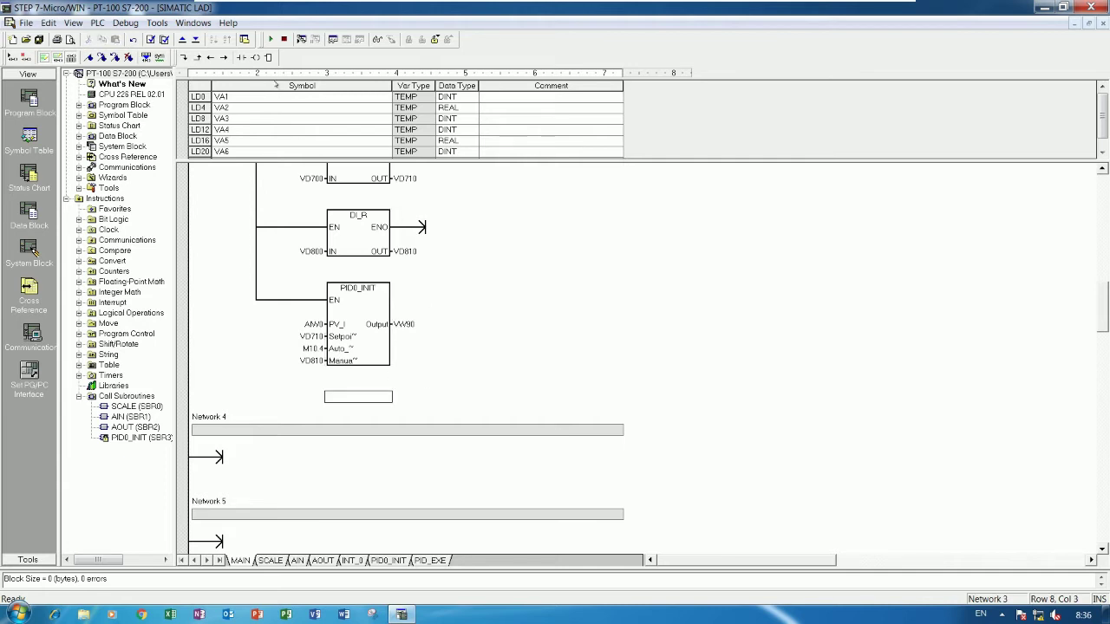
pyautogui.click(269, 57)
pyautogui.click(742, 339)
# Step: Insert a MOV_W box in the free cell directly below the PID0_INIT block
pyautogui.click(354, 395)
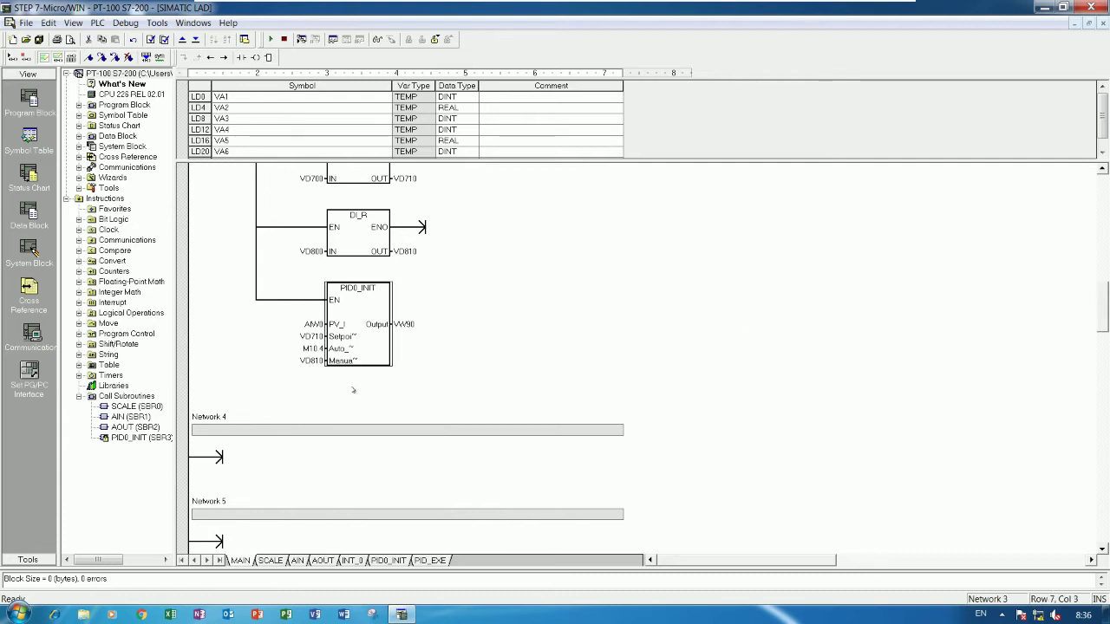
pyautogui.click(354, 395)
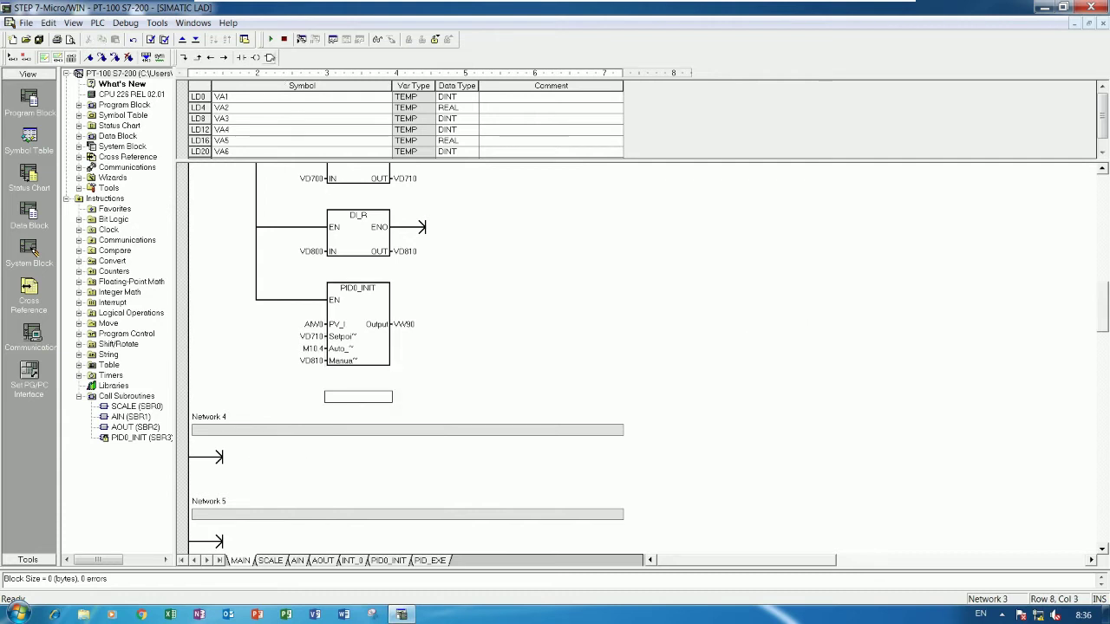
pyautogui.click(269, 57)
pyautogui.press('m')
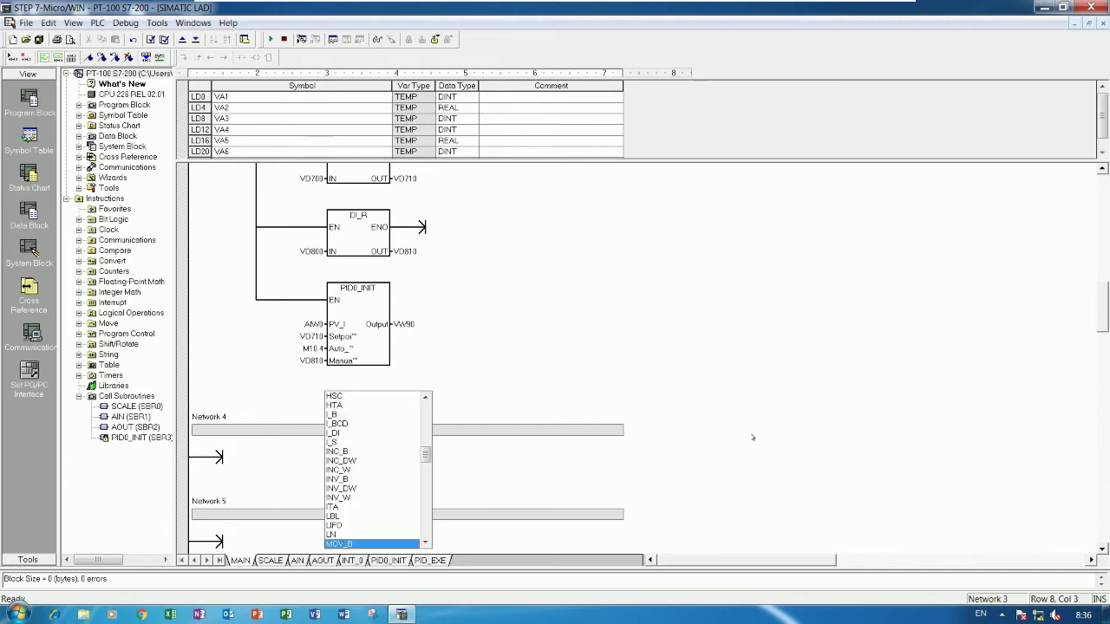
pyautogui.press('Down')
pyautogui.press('Down')
pyautogui.press('Down')
pyautogui.press('Down')
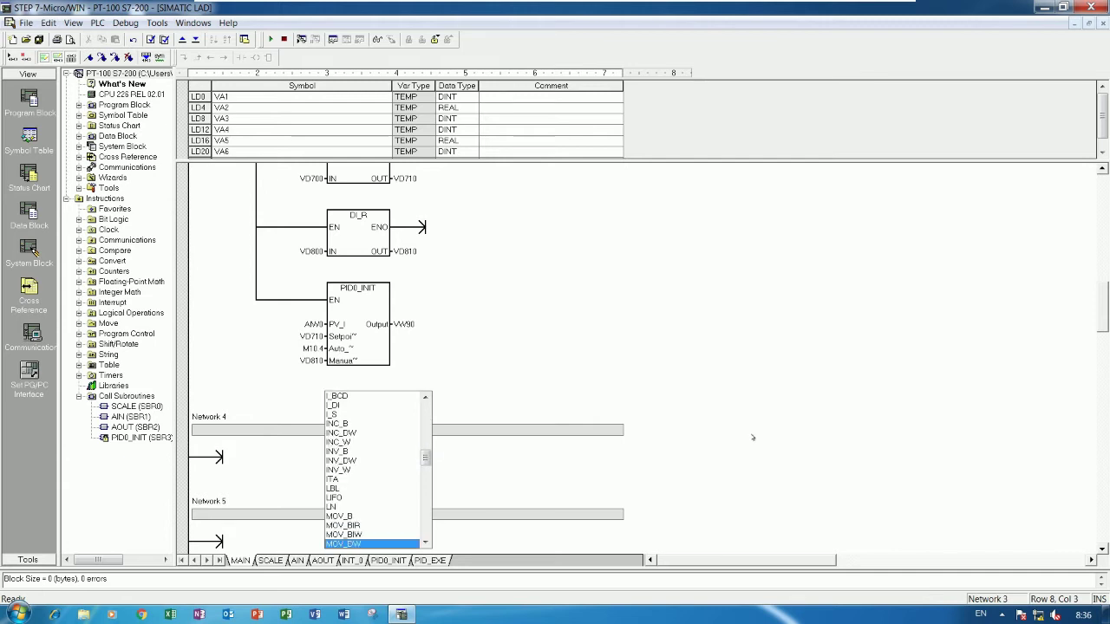
pyautogui.press('Down')
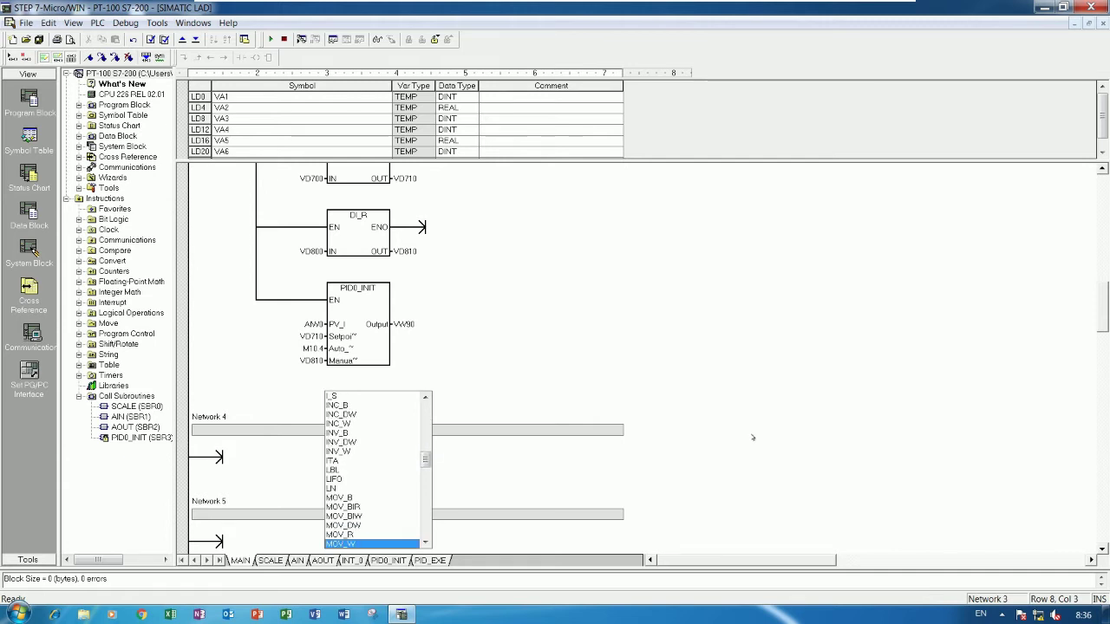
pyautogui.press('Return')
# Step: Draw a branch line from the SM0.0 rung to the enable input of the MOV_W box
pyautogui.press('Left')
pyautogui.press('Left')
pyautogui.press('Left')
pyautogui.press('Up')
pyautogui.press('Up')
pyautogui.press('Up')
# Step: Copy the PID0_INIT output address VW90 into the IN parameter of the MOV_W box
pyautogui.click(405, 324)
pyautogui.hotkey('ctrl', 'c')
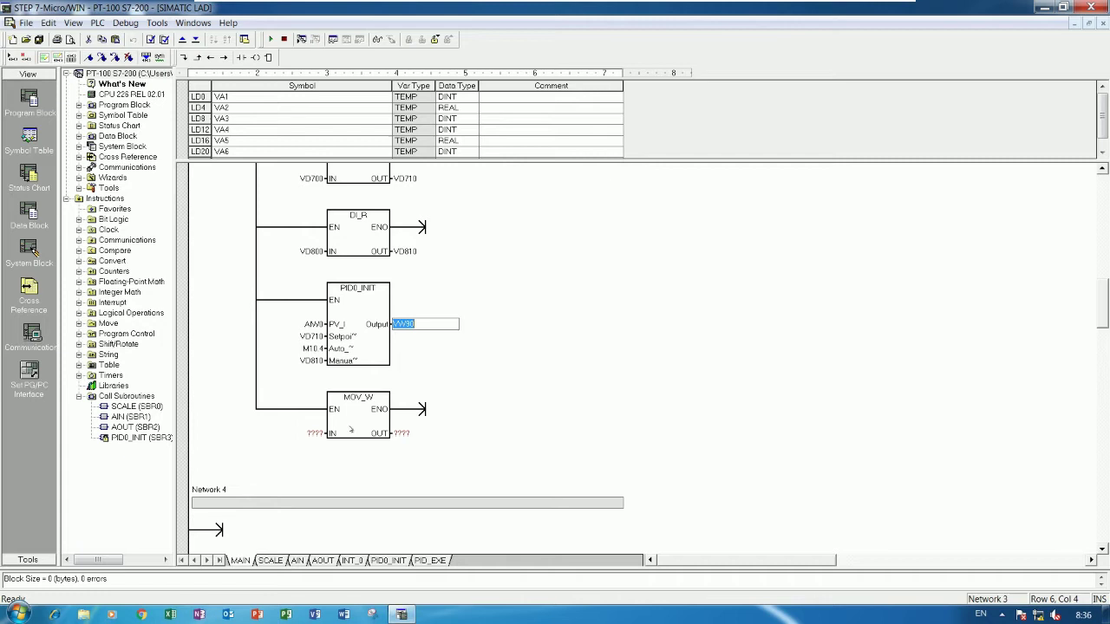
pyautogui.click(309, 433)
pyautogui.hotkey('ctrl', 'v')
pyautogui.press('Return')
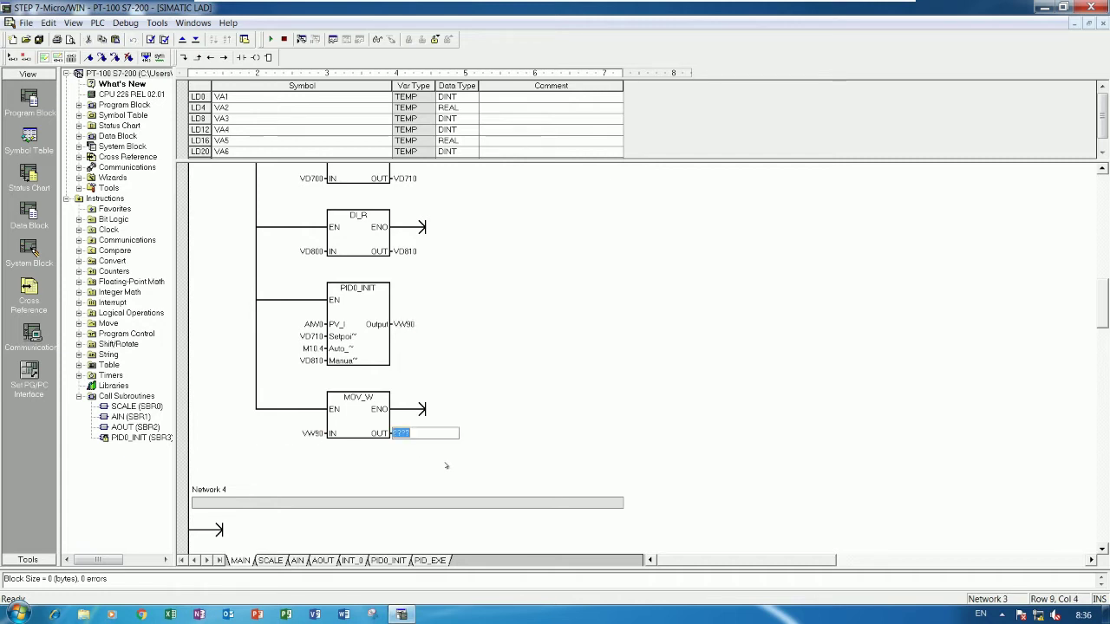
# Step: Assign AQW0 to the OUT parameter of the MOV_W box
pyautogui.write('AQW0')
pyautogui.press('Return')
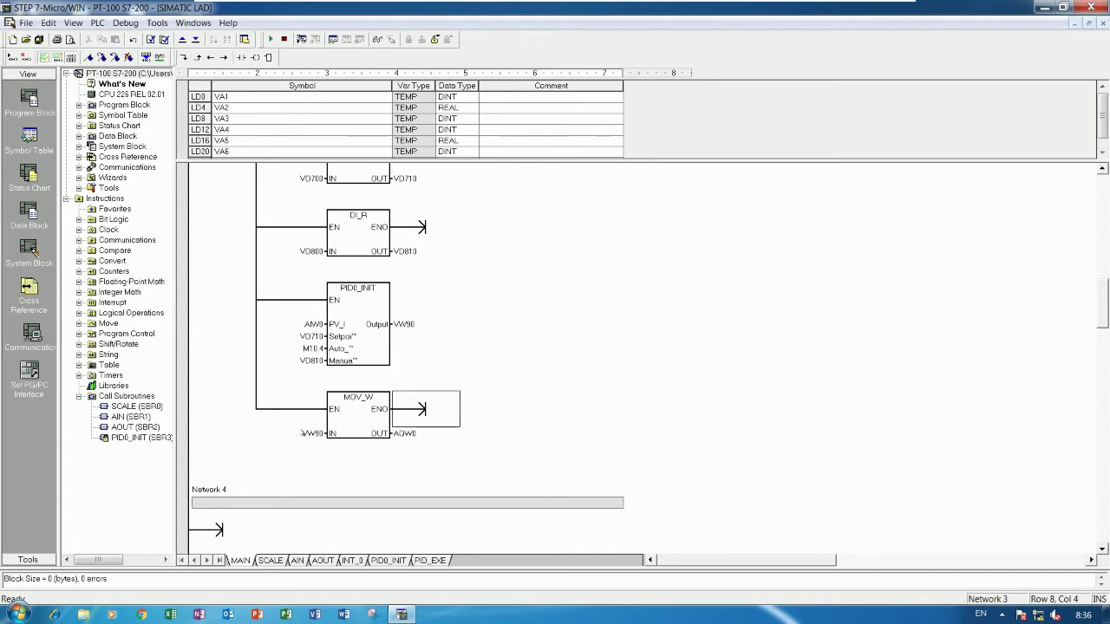
pyautogui.click(313, 433)
pyautogui.click(419, 436)
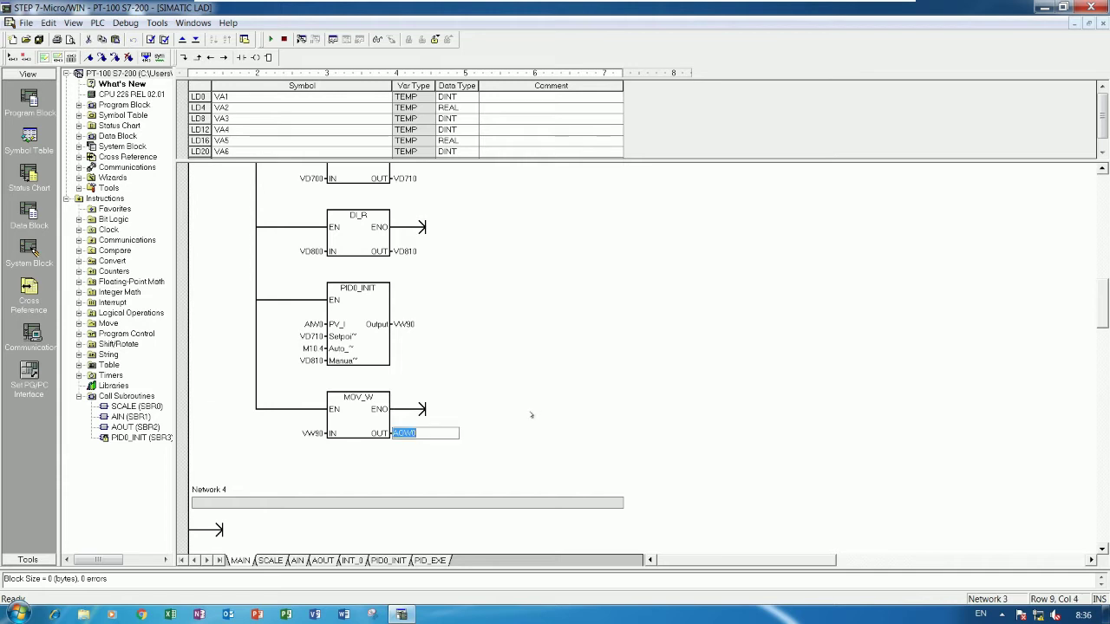
pyautogui.click(522, 403)
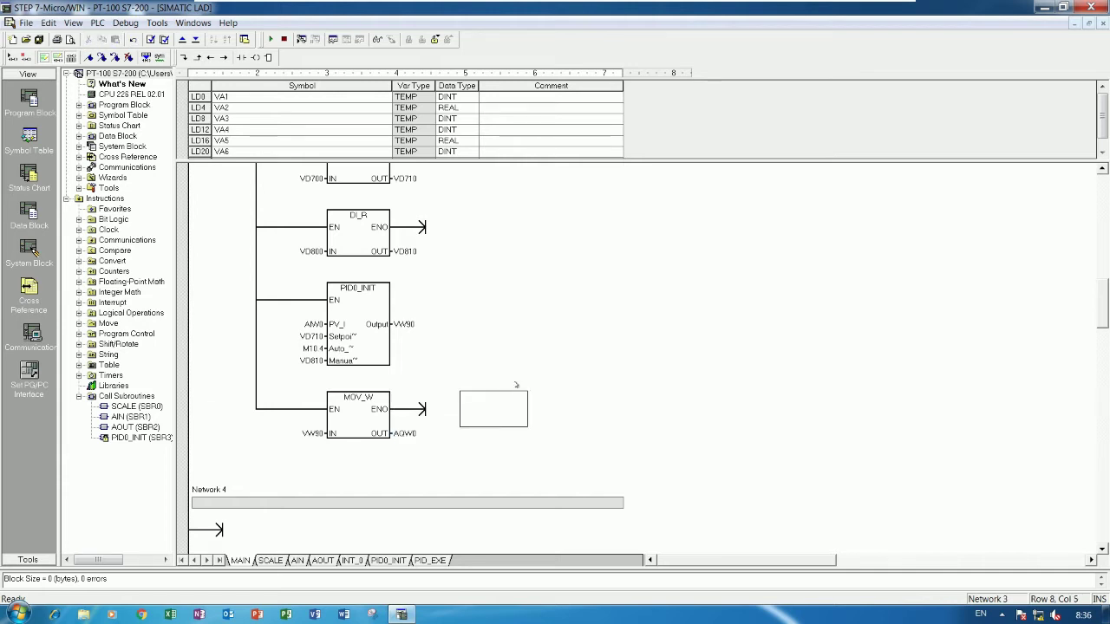
# Step: Review the main program's networks from the actual temperature scaling to the PID control and its MOV_W output
pyautogui.scroll(5, 518, 392)
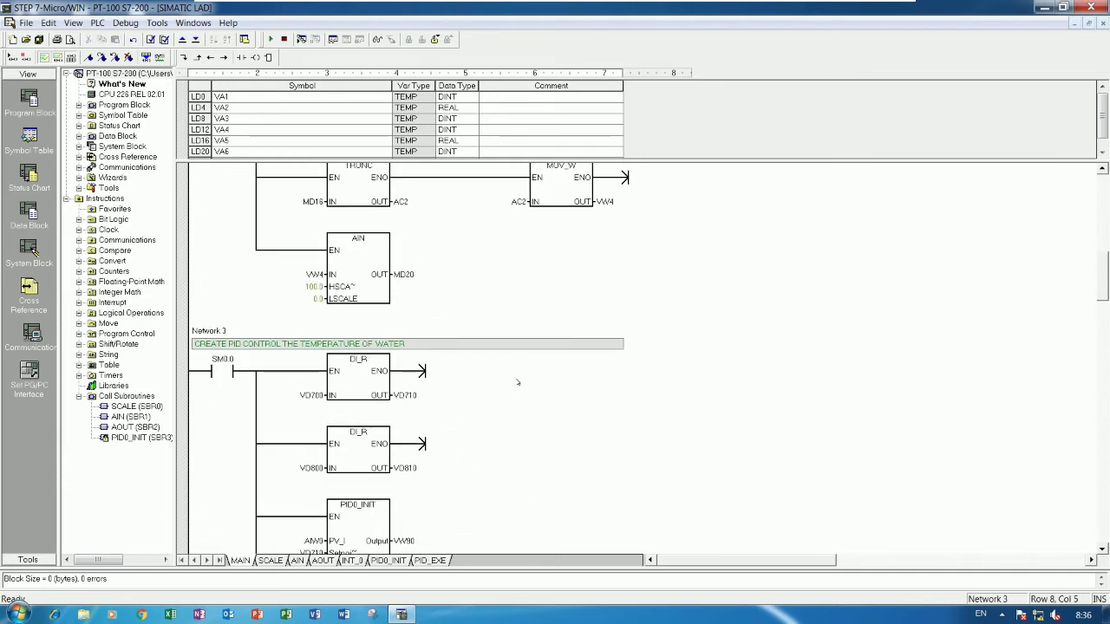
pyautogui.scroll(-2, 518, 383)
pyautogui.scroll(15, 518, 383)
pyautogui.scroll(5, 524, 372)
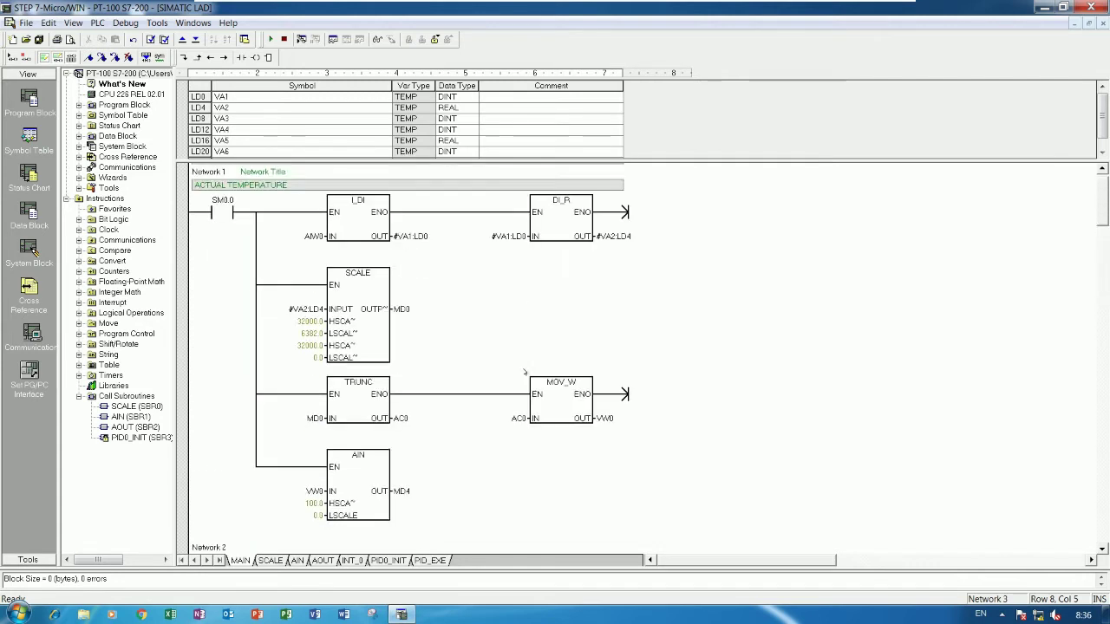
pyautogui.scroll(-3, 426, 433)
pyautogui.click(406, 444)
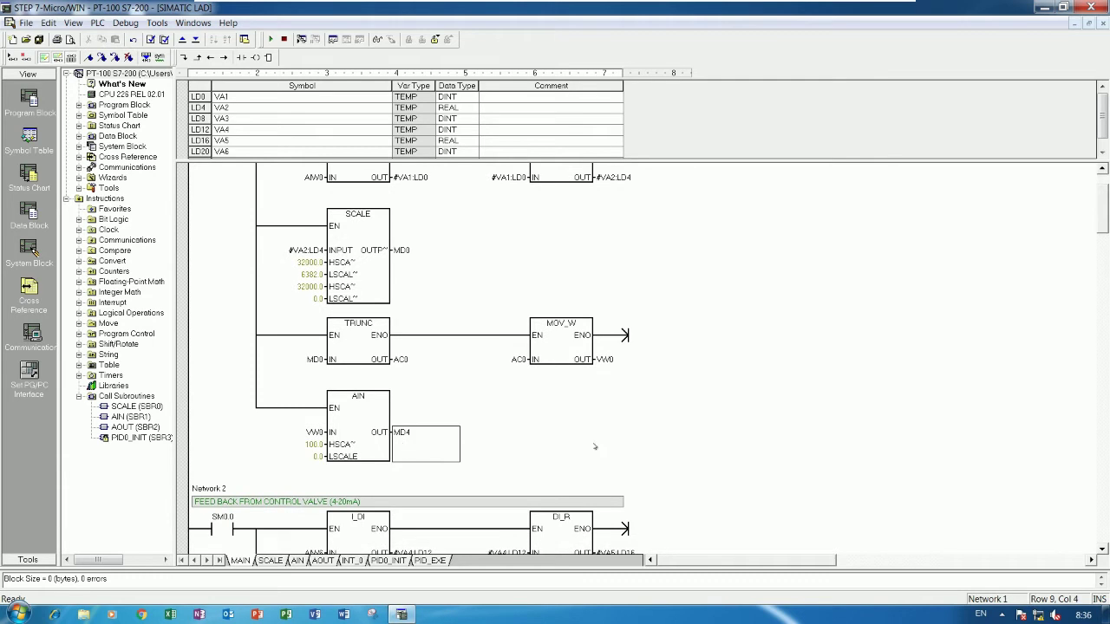
pyautogui.scroll(-8, 444, 428)
pyautogui.scroll(-8, 458, 418)
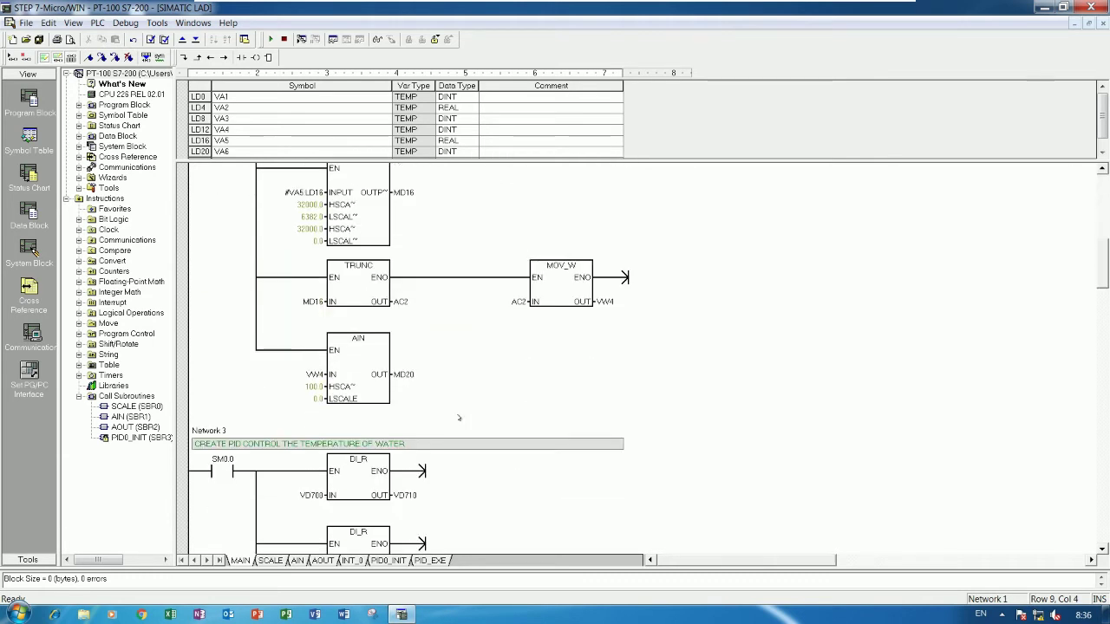
pyautogui.scroll(-5, 459, 418)
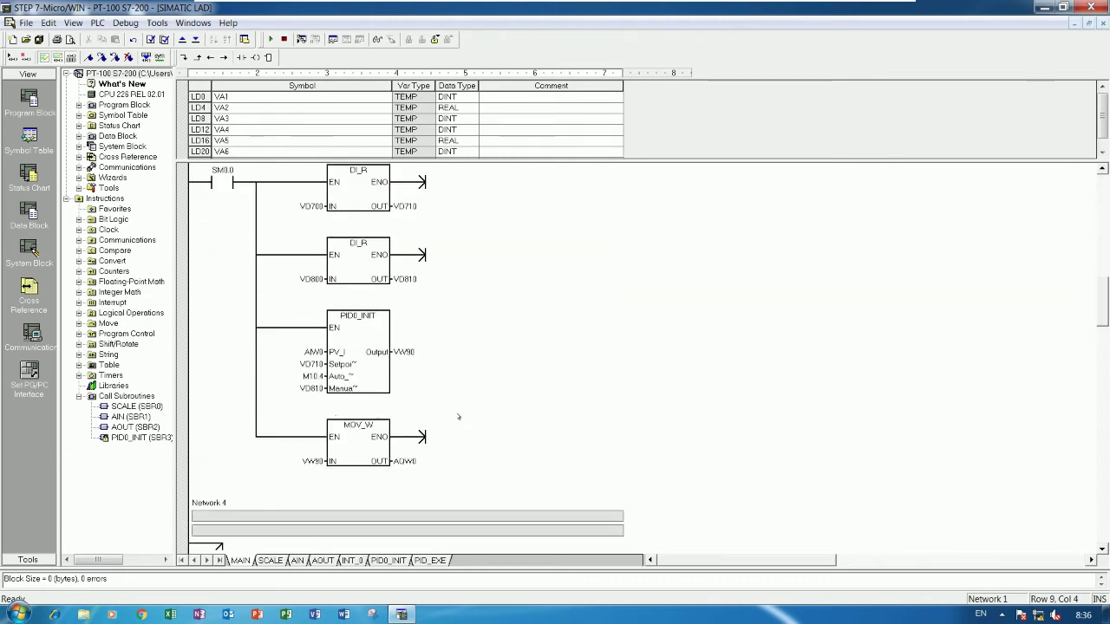
pyautogui.click(411, 386)
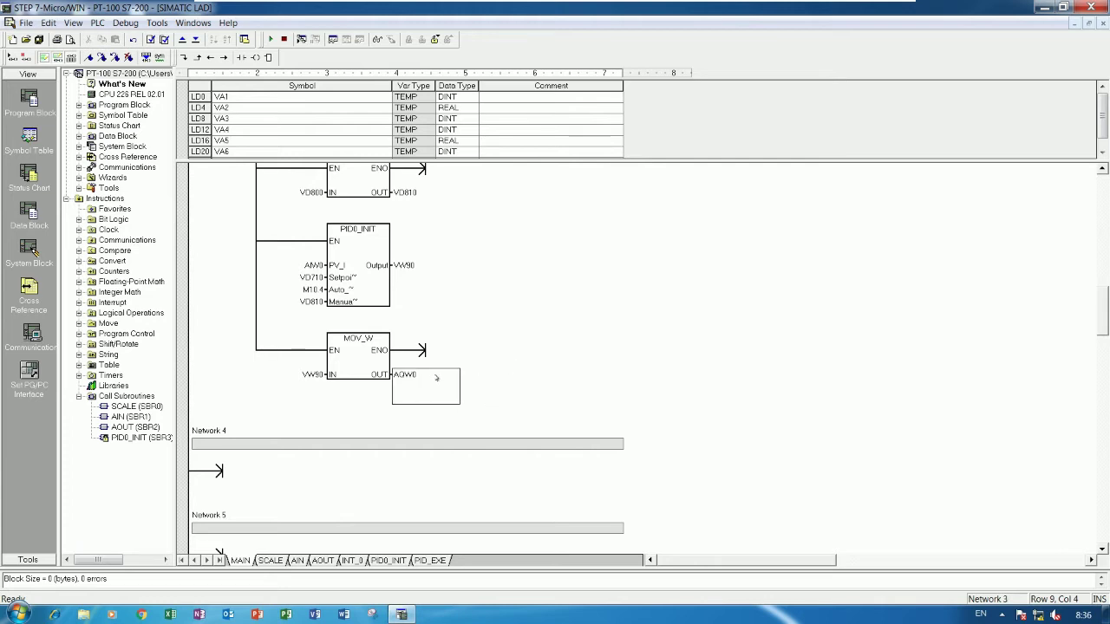
pyautogui.click(493, 314)
pyautogui.scroll(3, 494, 314)
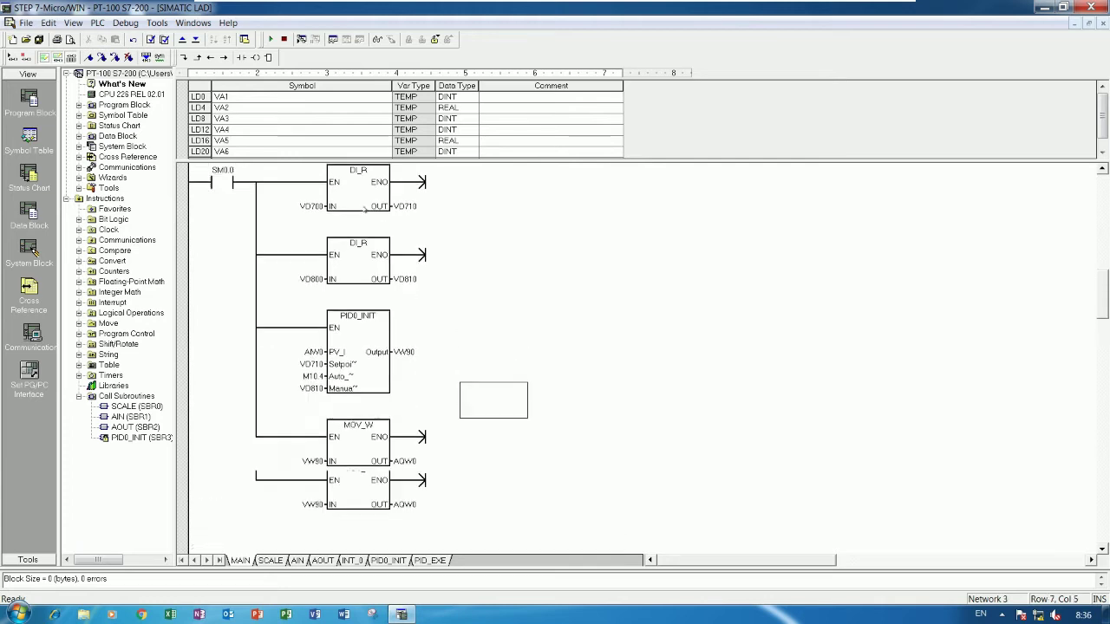
# Step: Compile all blocks of the project and enlarge the output window to check the compile messages
pyautogui.click(164, 39)
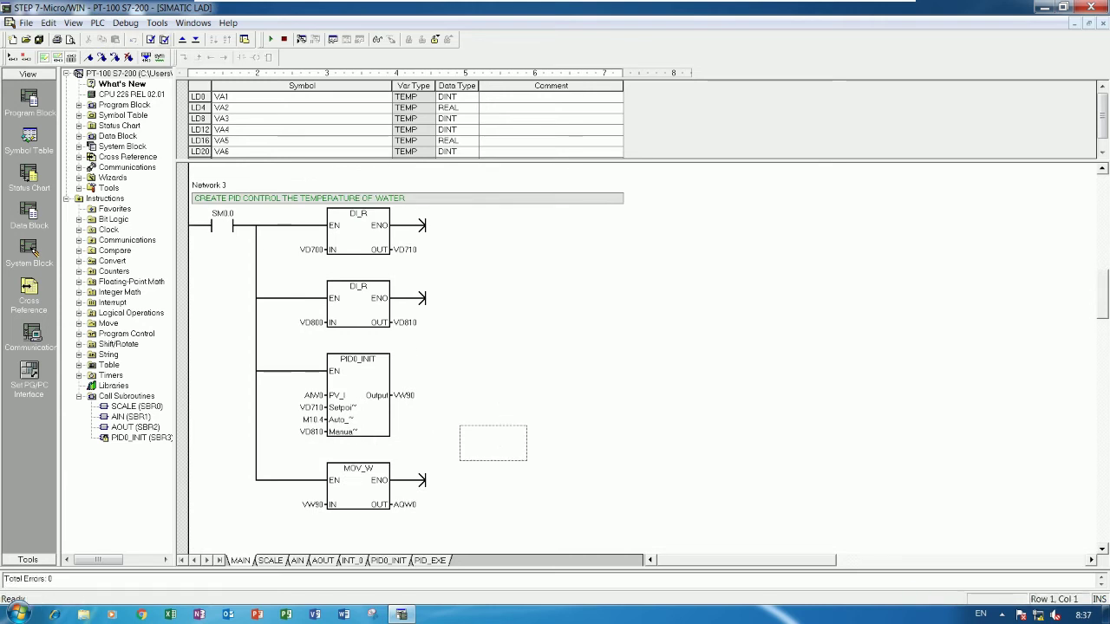
pyautogui.moveTo(199, 561); pyautogui.dragTo(198, 531)
pyautogui.click(58, 579)
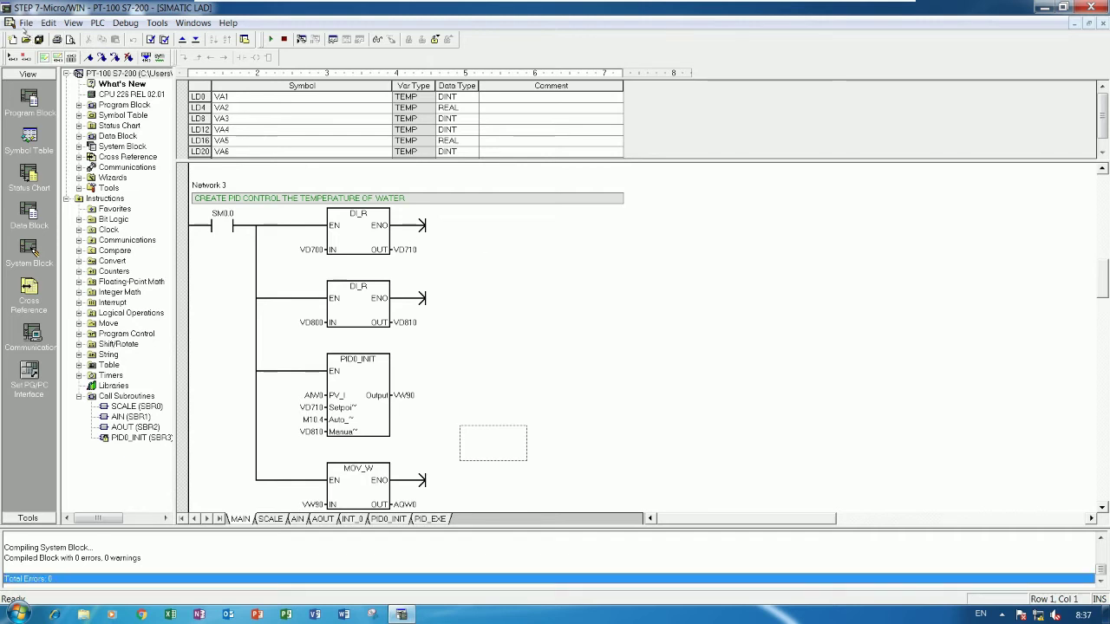
# Step: Download the program, data and system blocks to the PLC, accept the mode-change prompts and close the download dialog
pyautogui.click(26, 23)
pyautogui.click(45, 84)
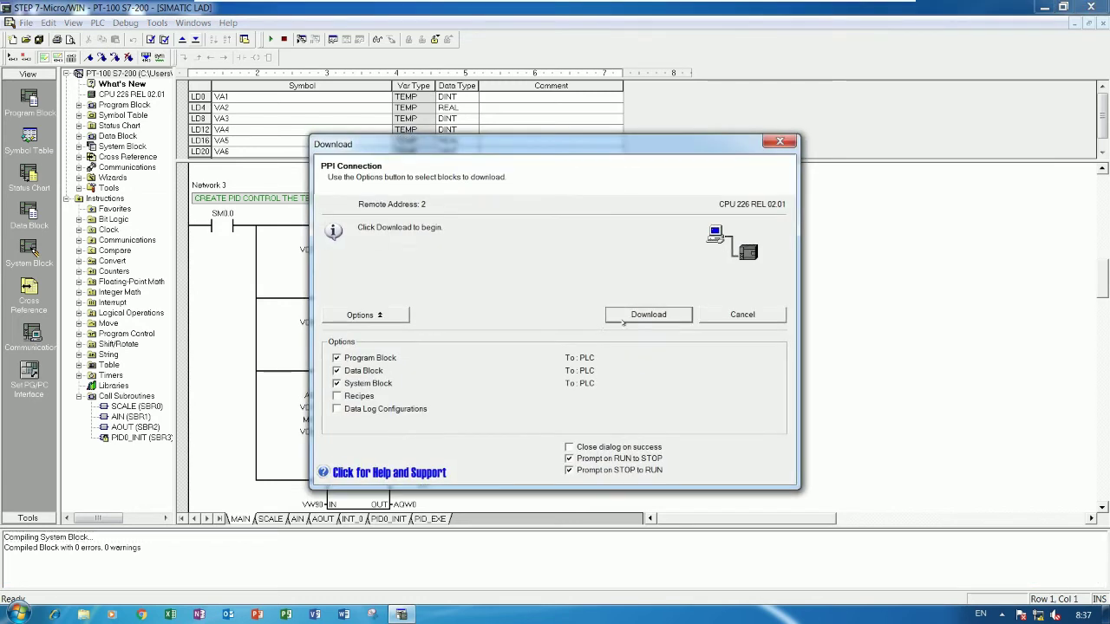
pyautogui.click(610, 317)
pyautogui.click(572, 348)
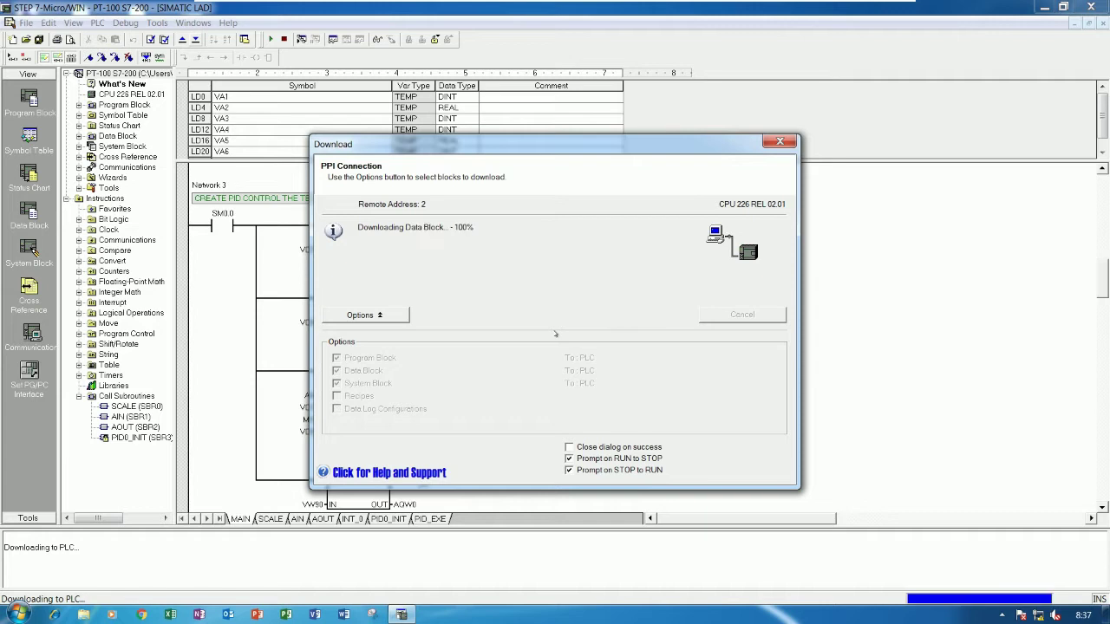
pyautogui.click(566, 350)
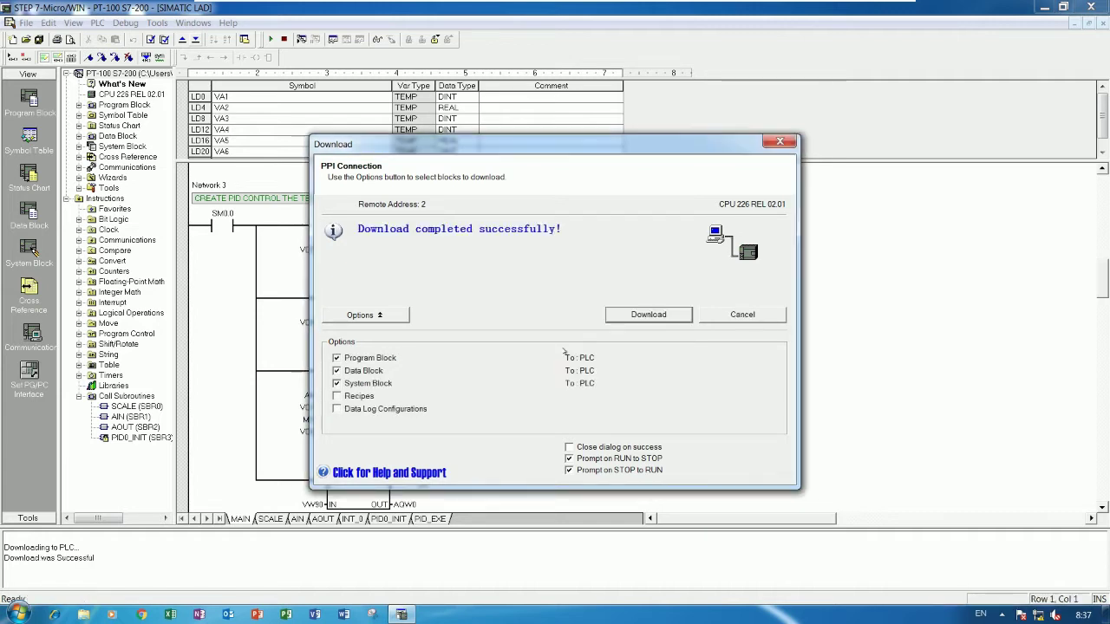
pyautogui.click(729, 317)
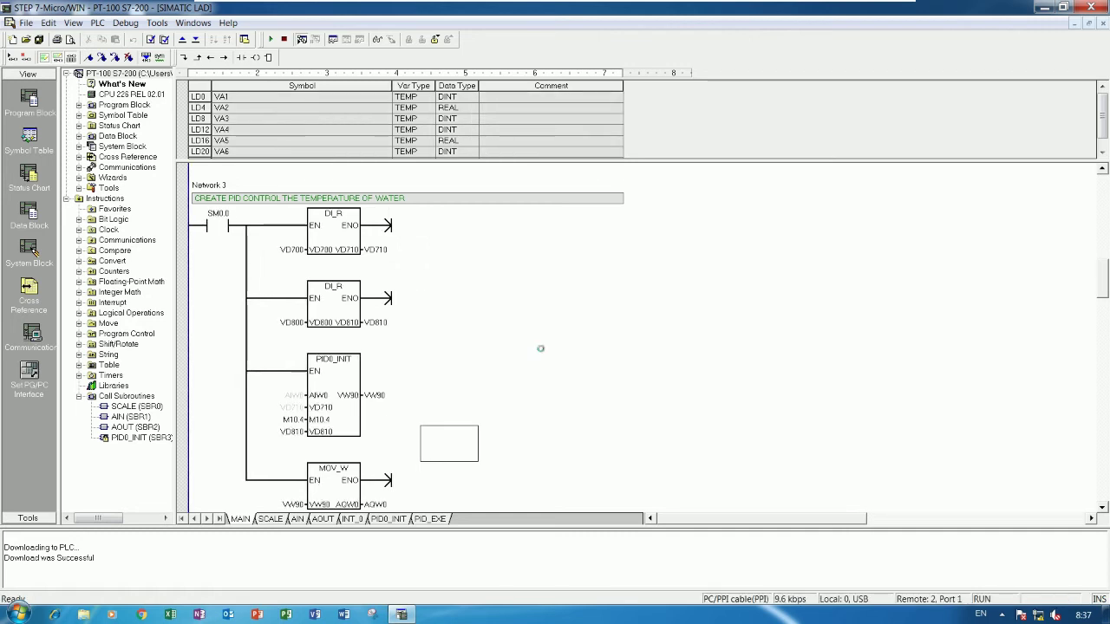
# Step: Monitor the live values of the main program's networks, from the AIN temperature scaling to the PID0_INIT call and its MOV_W output
pyautogui.scroll(-5, 553, 358)
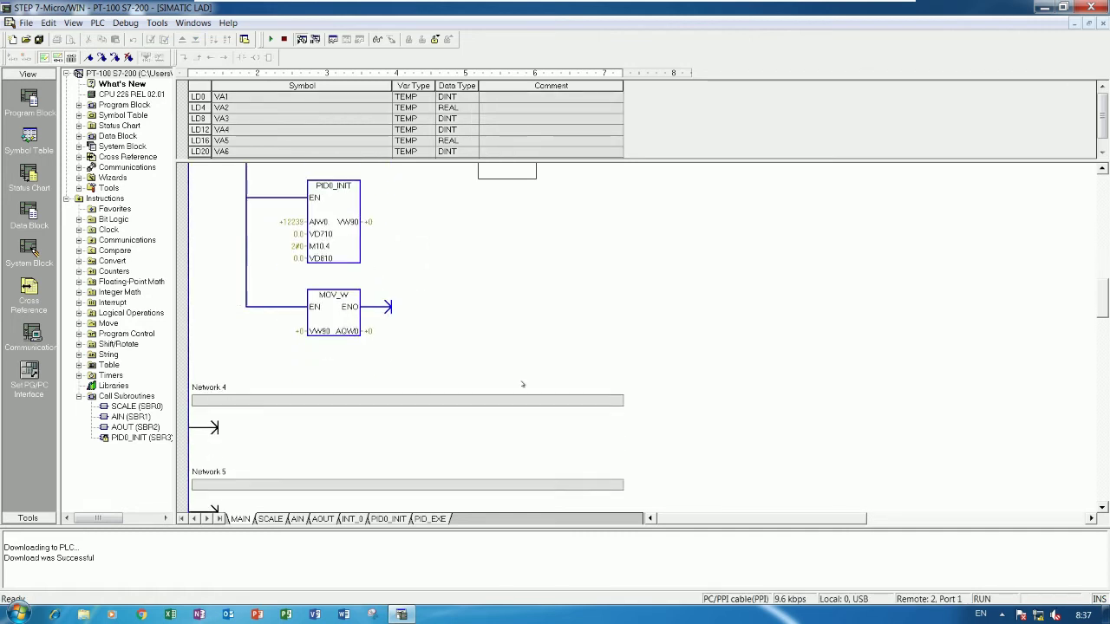
pyautogui.scroll(3, 522, 384)
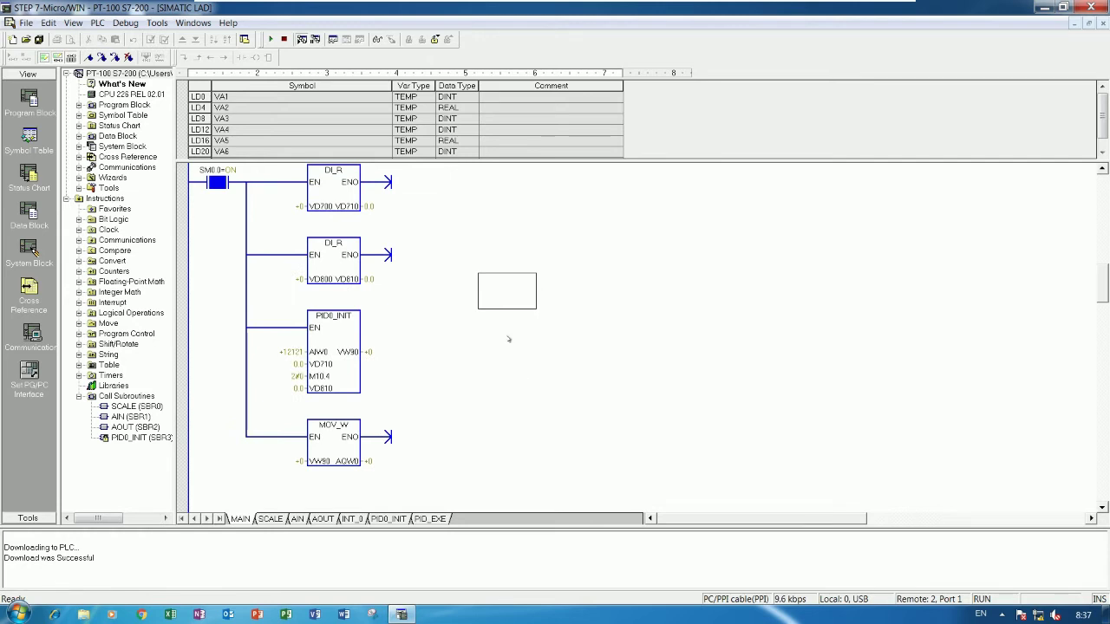
pyautogui.scroll(12, 510, 339)
pyautogui.scroll(6, 540, 341)
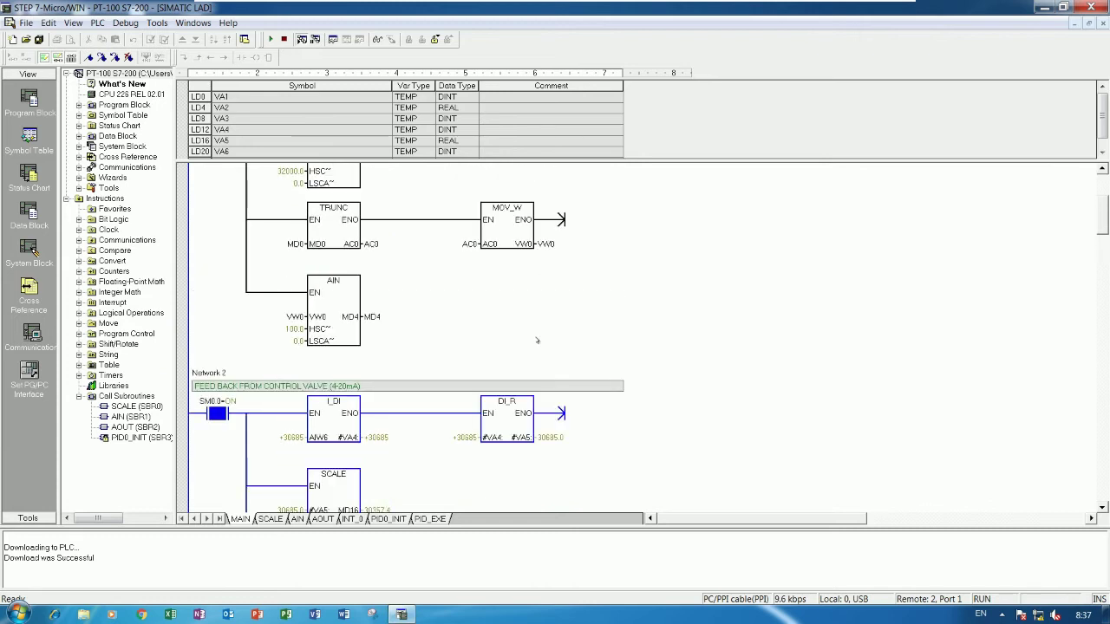
pyautogui.moveTo(385, 320)
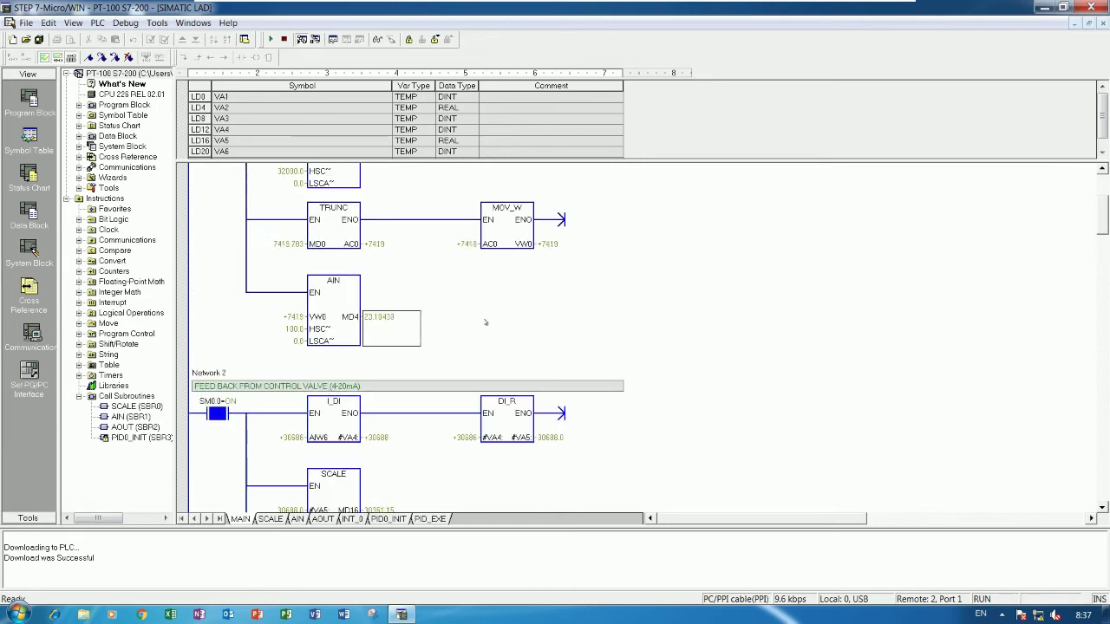
pyautogui.scroll(-12, 486, 323)
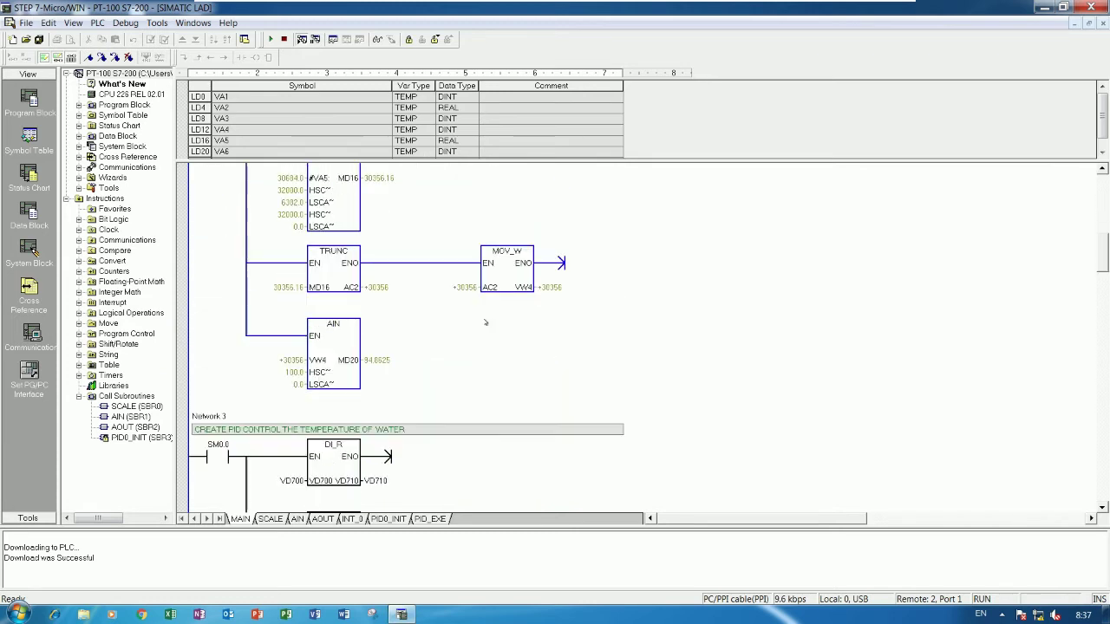
pyautogui.scroll(-6, 485, 323)
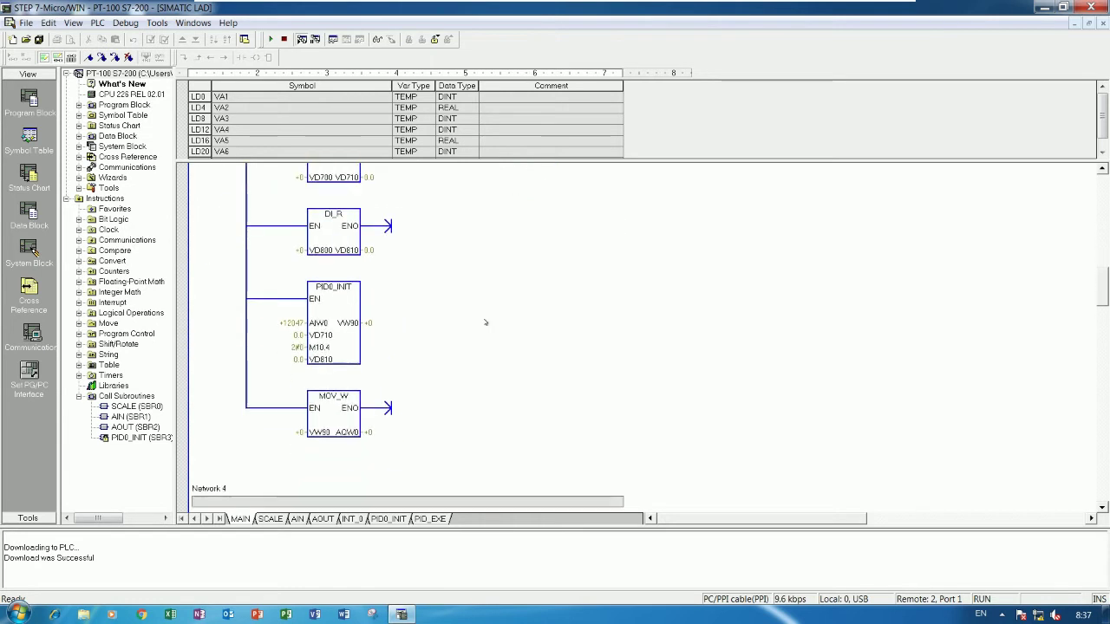
pyautogui.scroll(1, 485, 322)
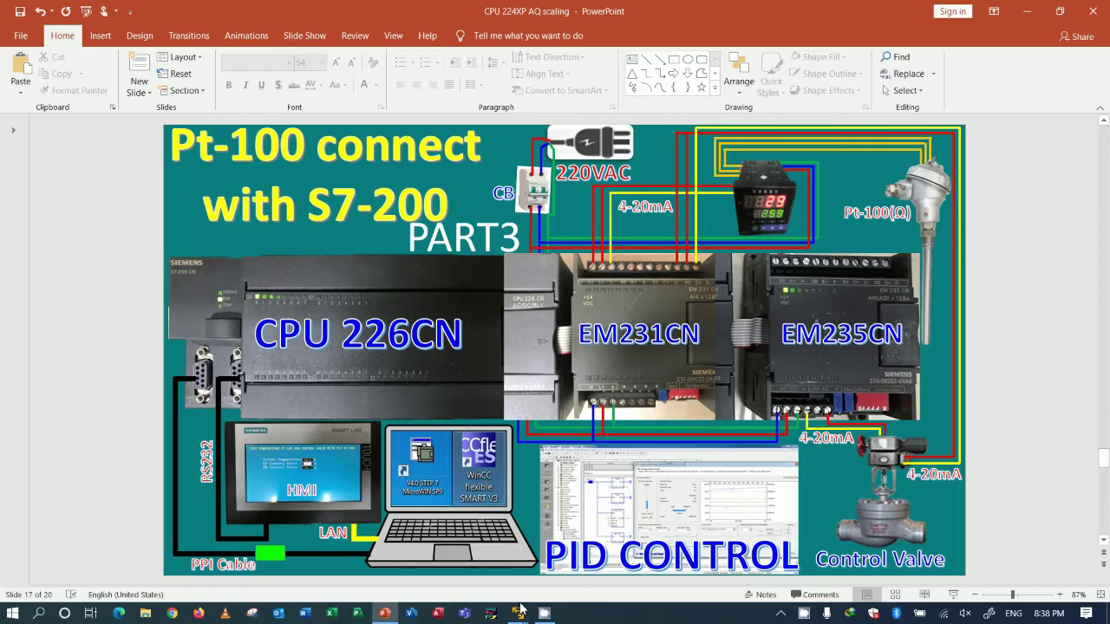
# Step: Switch to the Windows 10 virtual machine, launch WinCC flexible SMART V3 and open the recent project PT100
pyautogui.moveTo(520, 609)
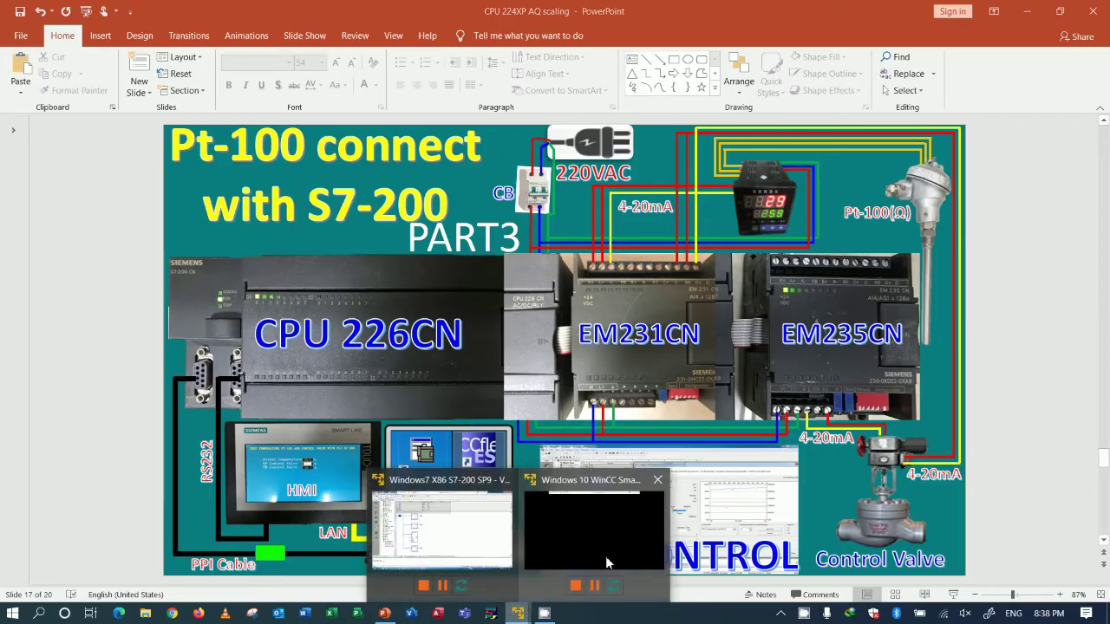
pyautogui.click(591, 531)
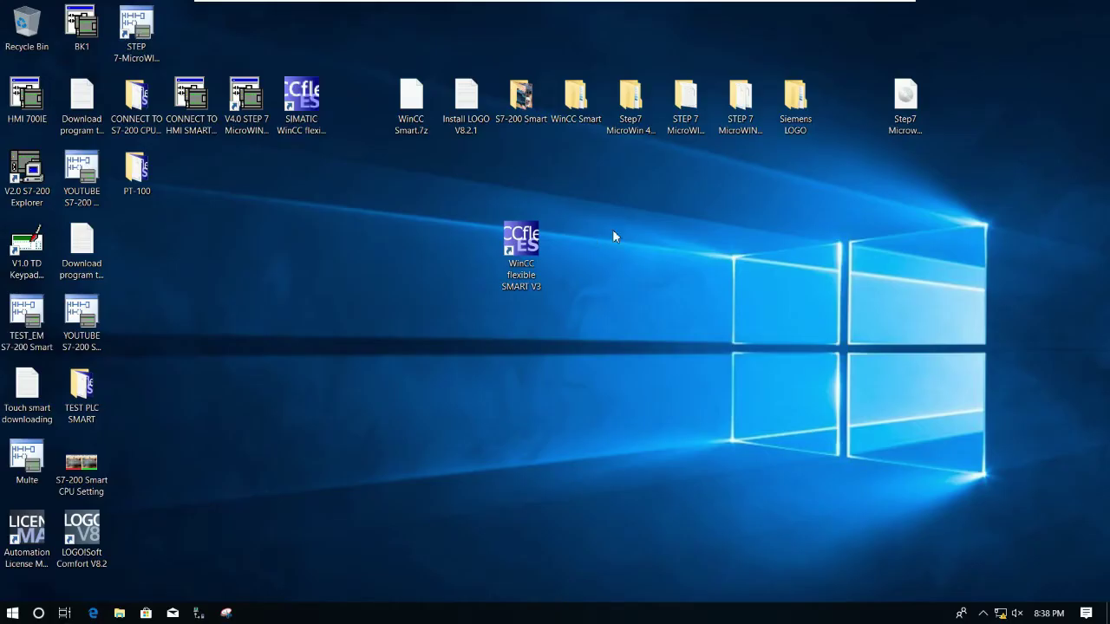
pyautogui.click(522, 252)
pyautogui.moveTo(521, 251); pyautogui.dragTo(524, 206)
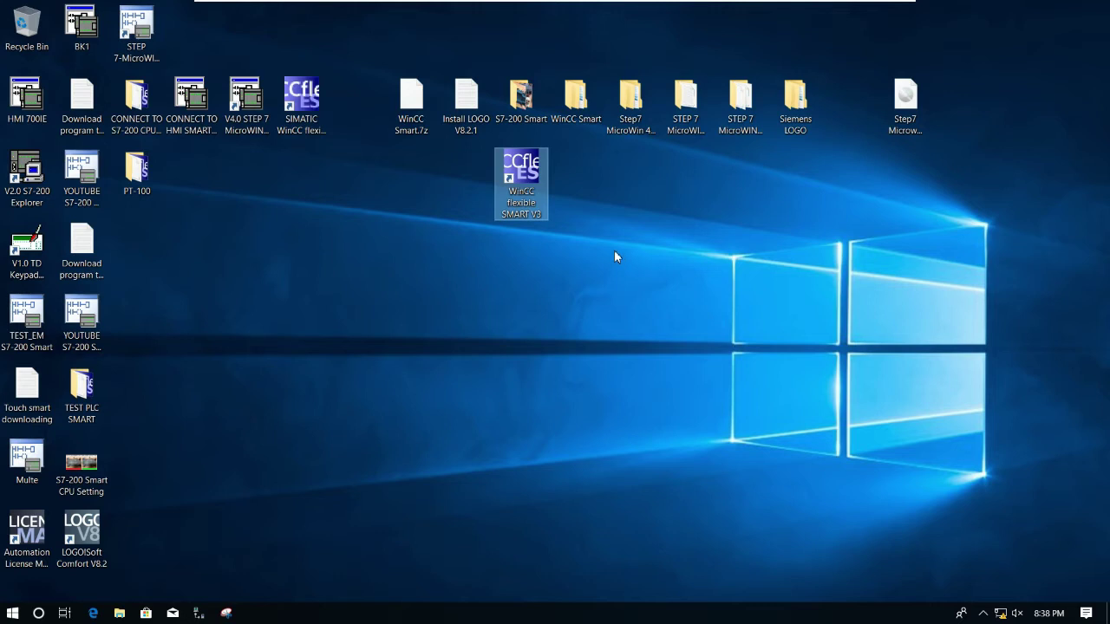
pyautogui.doubleClick(527, 186)
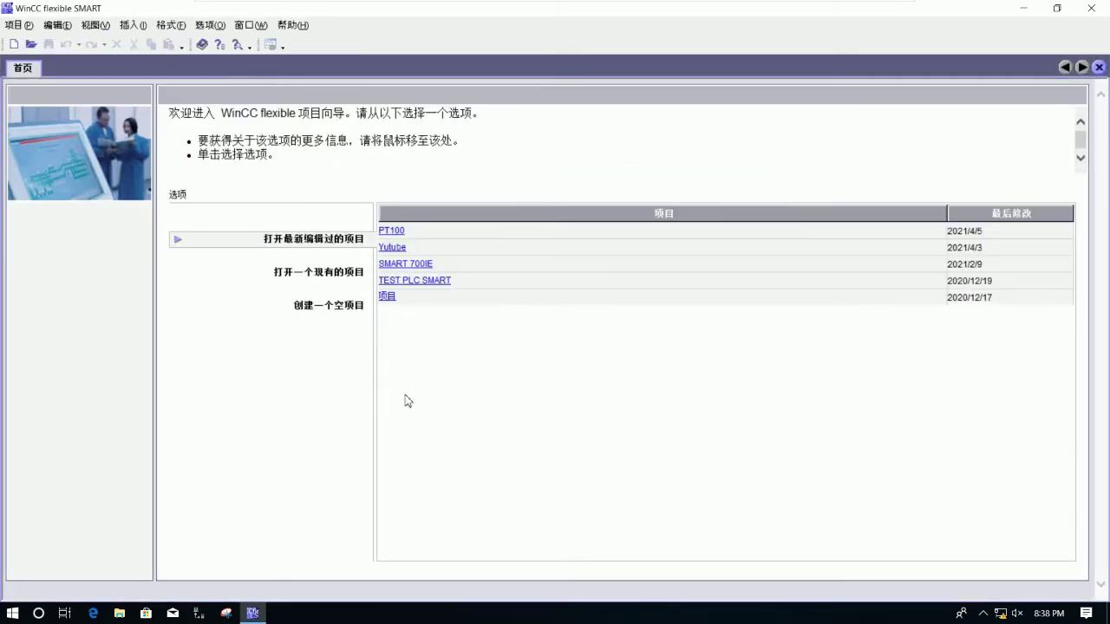
pyautogui.click(391, 233)
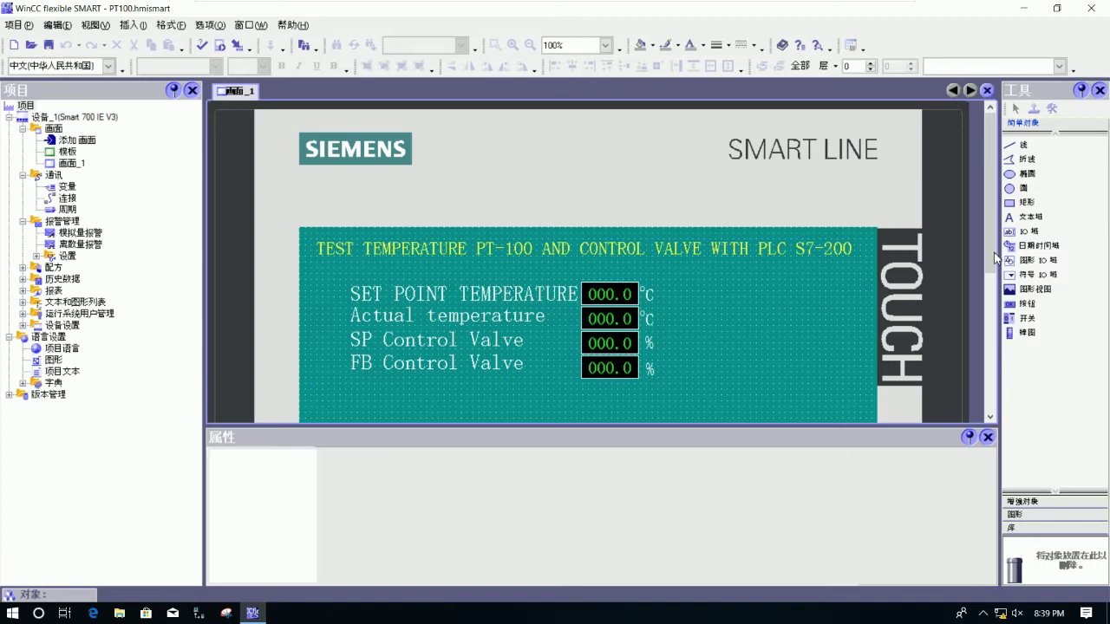
pyautogui.moveTo(995, 257); pyautogui.dragTo(987, 286)
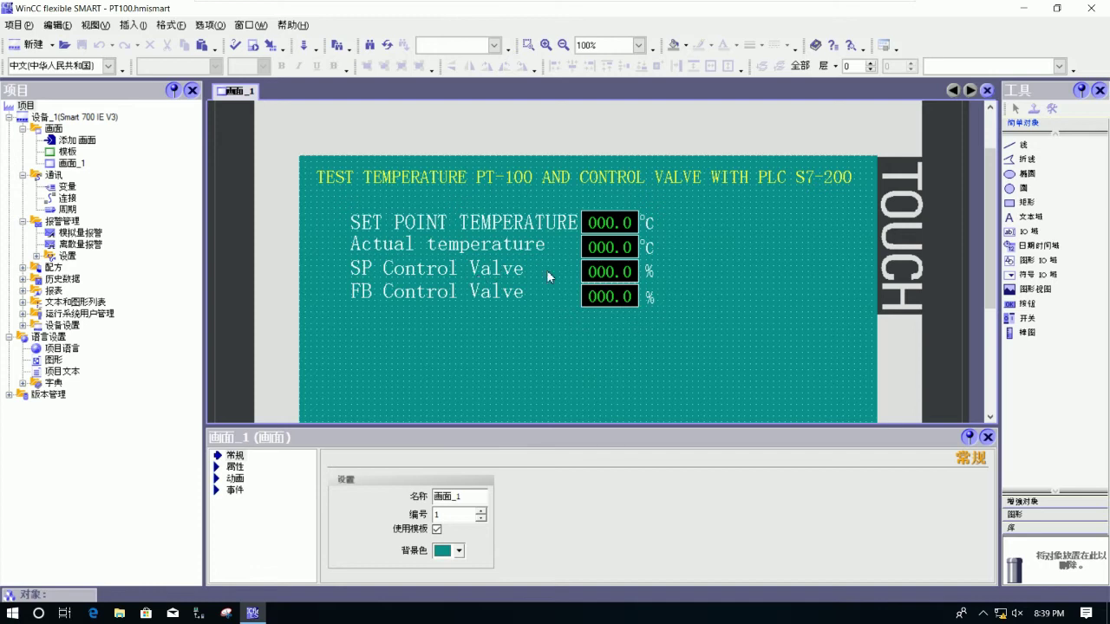
pyautogui.click(509, 225)
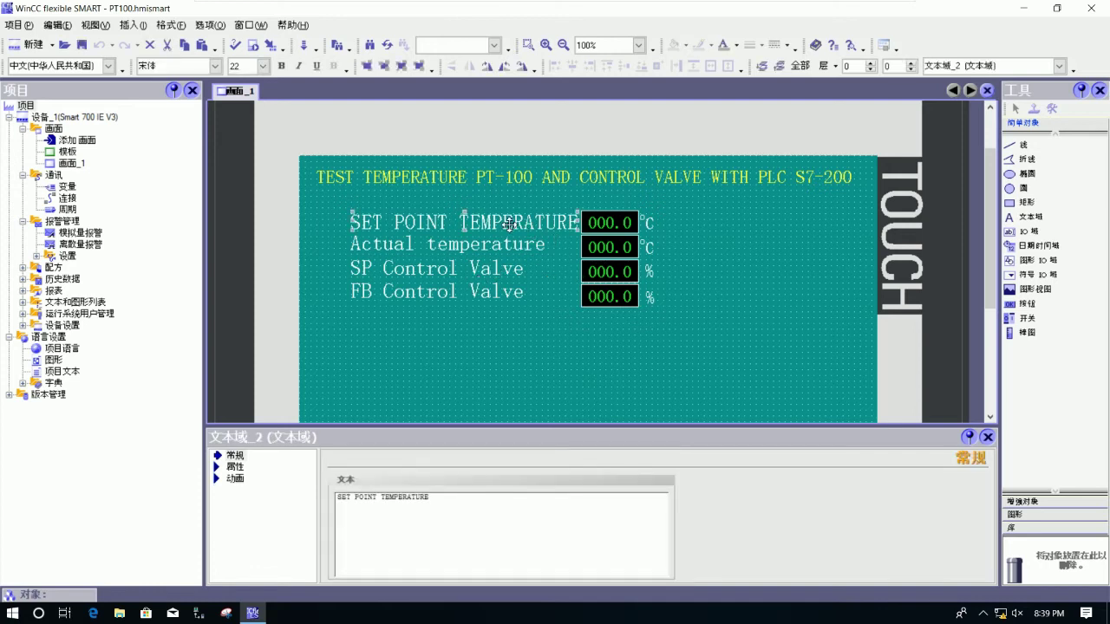
pyautogui.click(499, 247)
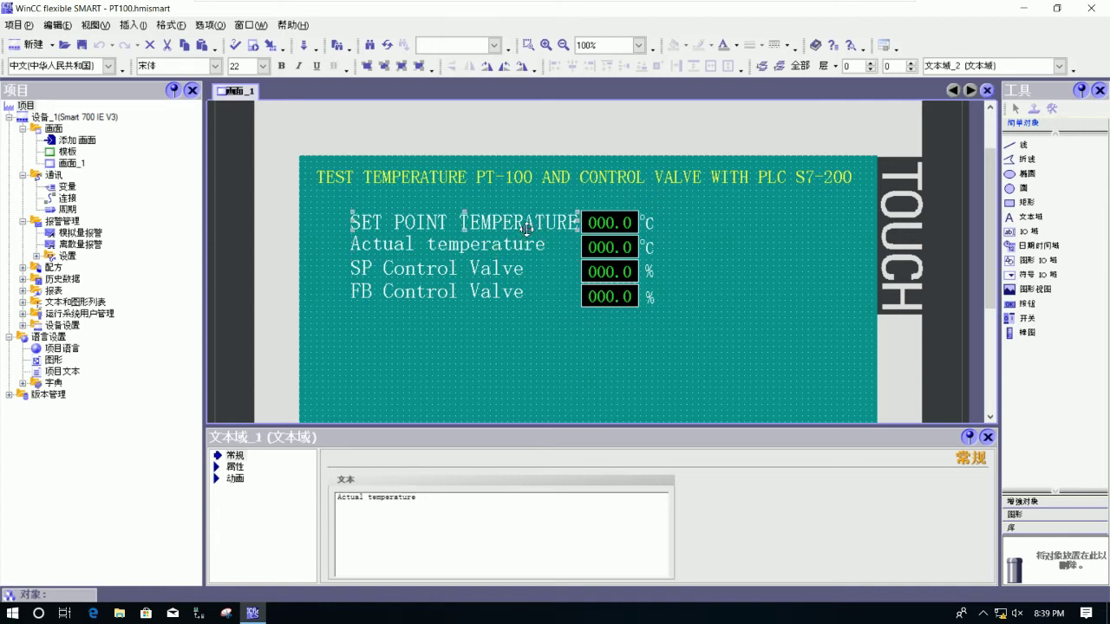
pyautogui.click(722, 356)
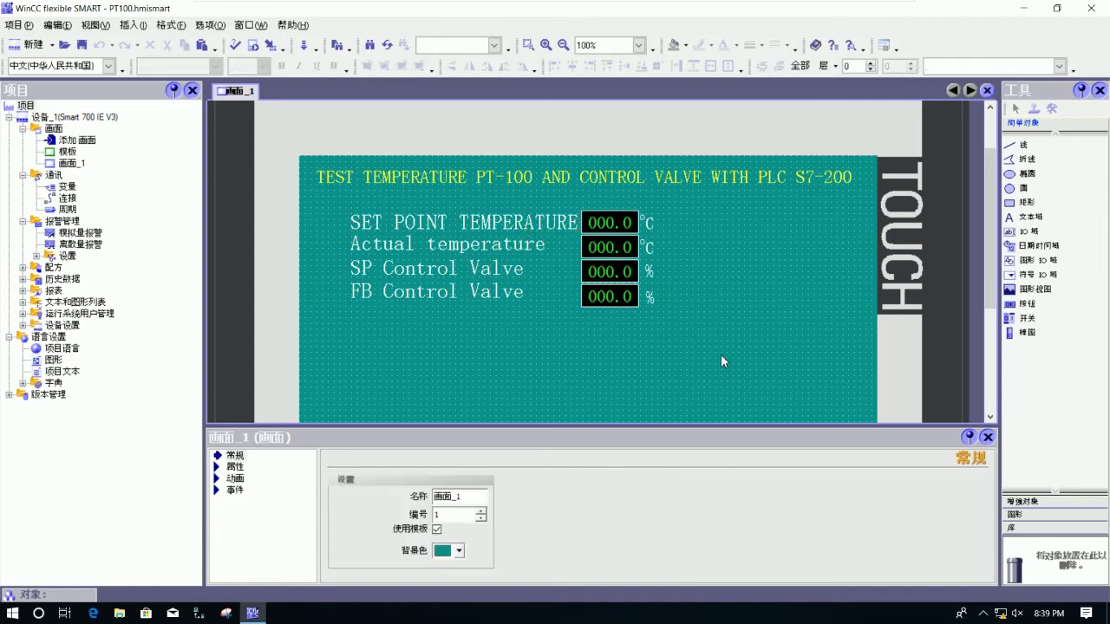
# Step: Move the FB Control Valve value field and its % sign down, away from the SP Control Valve row
pyautogui.click(650, 297)
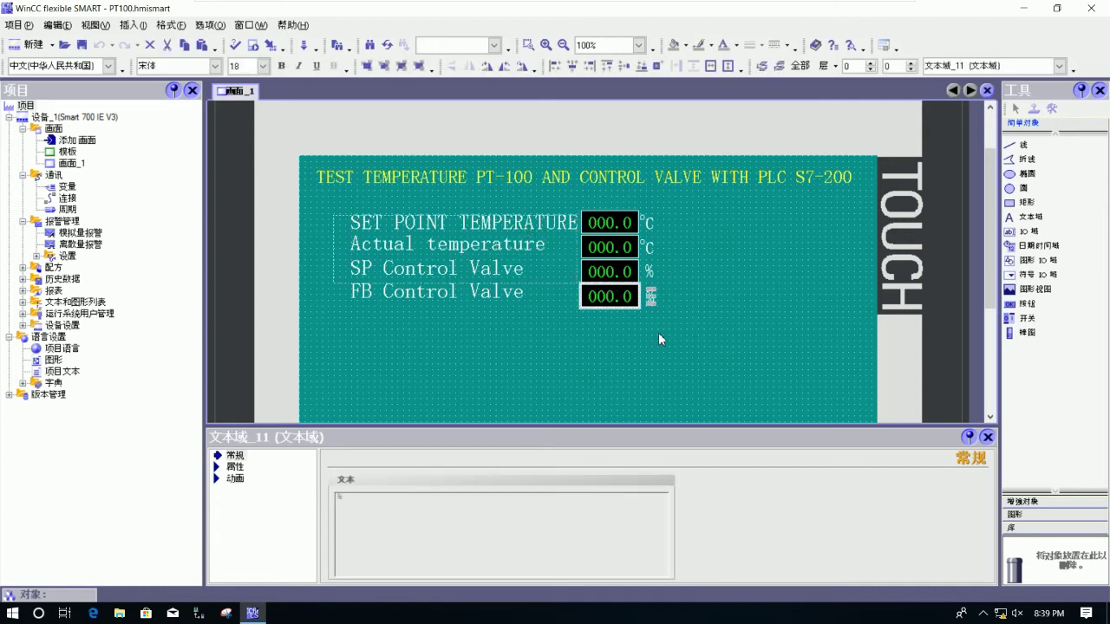
pyautogui.press('Down')
pyautogui.press('Down')
pyautogui.press('Down')
pyautogui.press('Down')
pyautogui.press('Down')
pyautogui.press('Down')
pyautogui.press('Down')
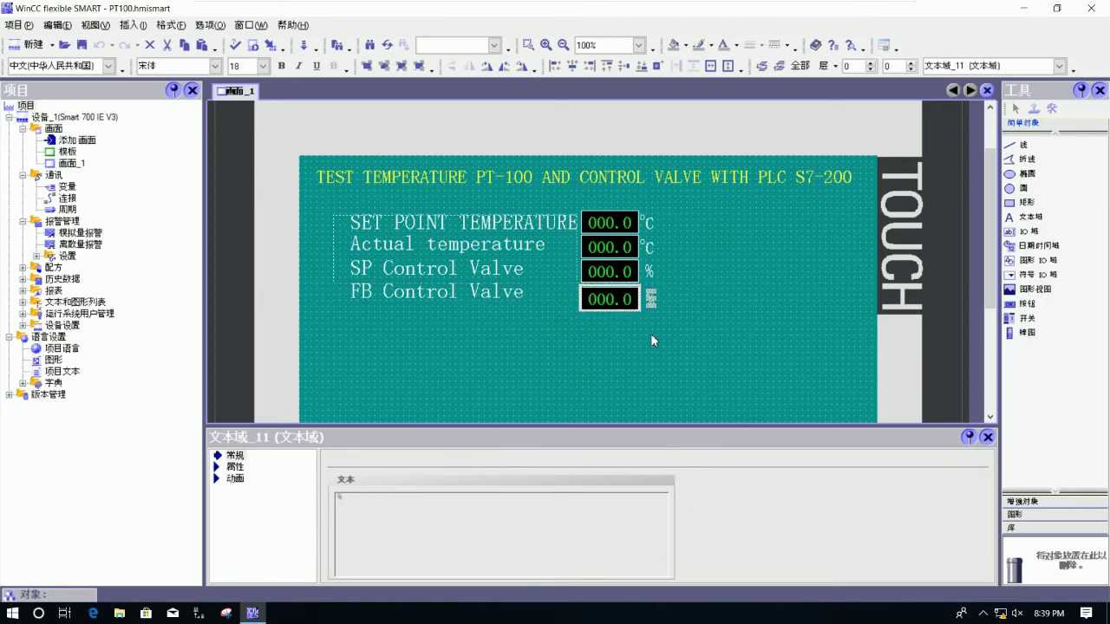
pyautogui.press('Down')
pyautogui.press('Down')
pyautogui.press('Down')
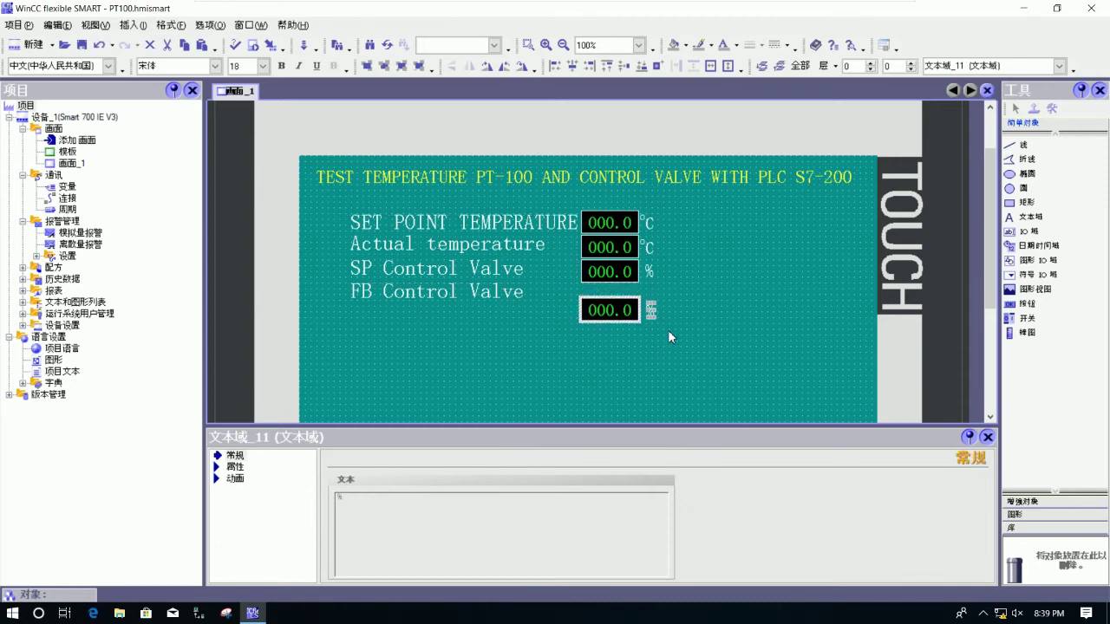
pyautogui.click(677, 339)
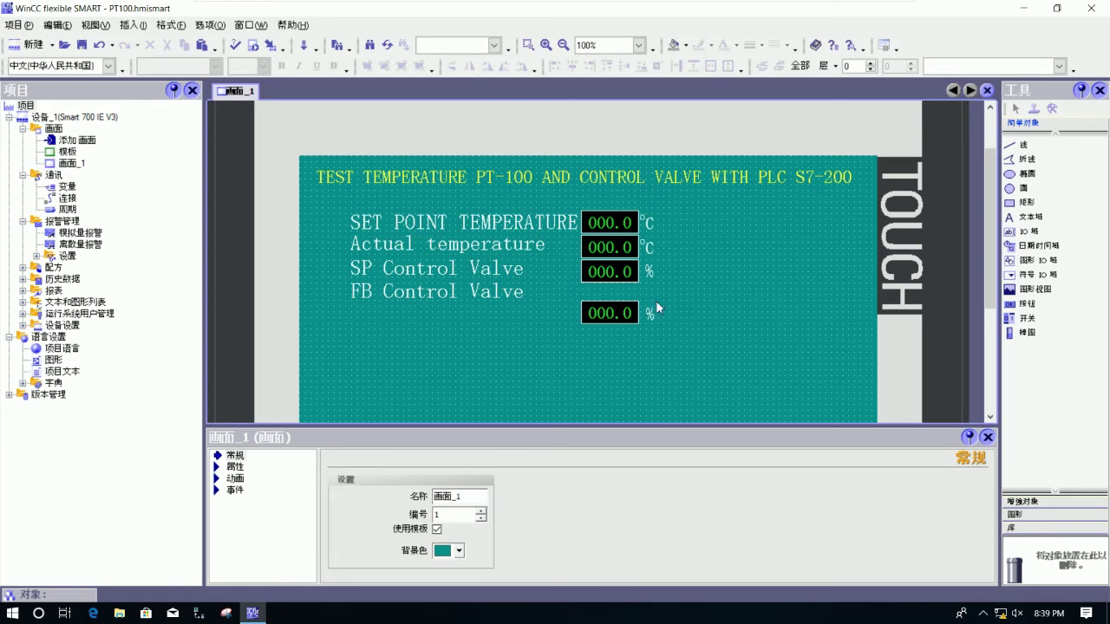
# Step: Shift the FB Control Valve % sign aside, enlarge the value field and move the field further down
pyautogui.moveTo(652, 314); pyautogui.dragTo(673, 294)
pyautogui.click(636, 313)
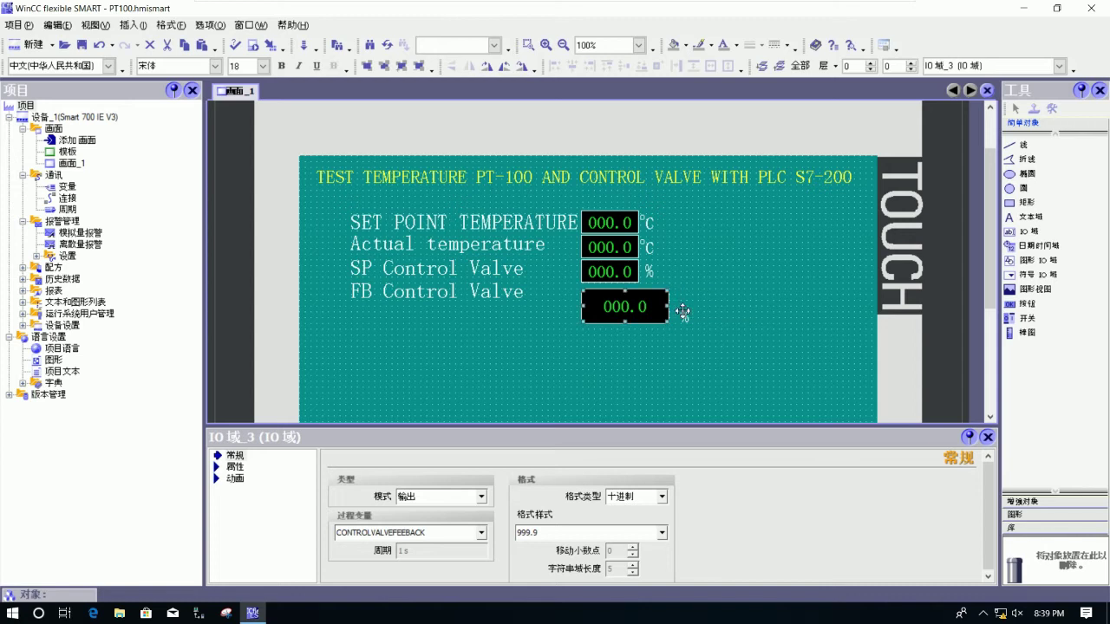
pyautogui.press('Down')
pyautogui.press('Down')
pyautogui.press('Down')
pyautogui.press('Down')
pyautogui.press('Down')
pyautogui.press('Down')
pyautogui.press('Down')
pyautogui.press('Down')
pyautogui.press('Down')
pyautogui.press('Down')
pyautogui.press('Down')
pyautogui.press('Down')
pyautogui.press('Down')
pyautogui.press('Down')
pyautogui.press('Down')
pyautogui.press('Down')
pyautogui.press('Down')
pyautogui.press('Down')
pyautogui.press('Down')
pyautogui.press('Down')
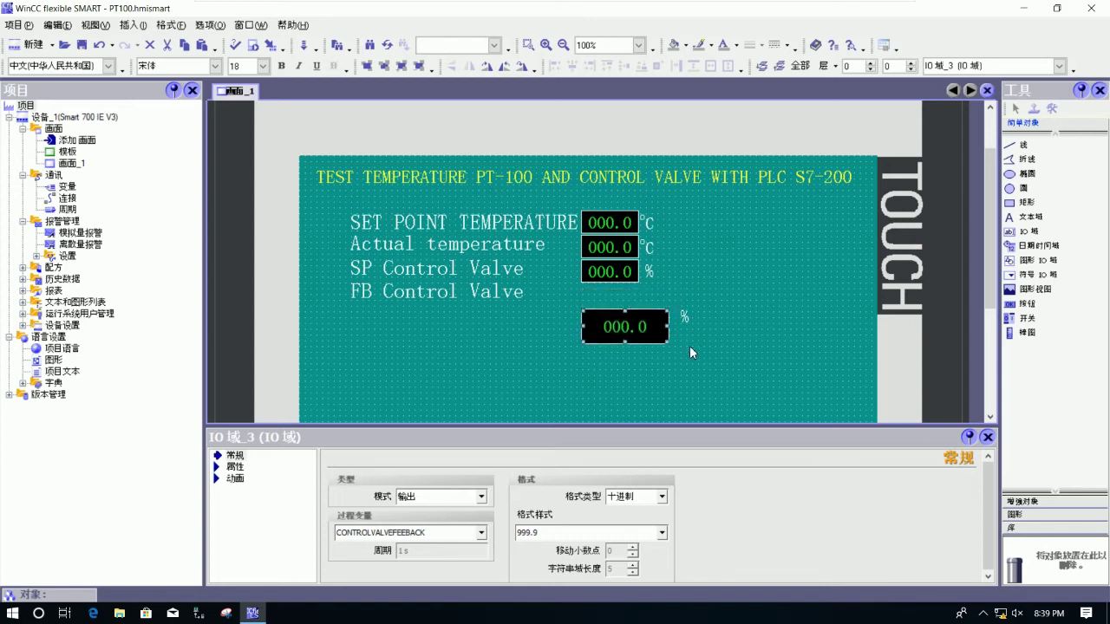
# Step: Place the % sign right beside the enlarged FB Control Valve value field
pyautogui.click(692, 332)
pyautogui.click(684, 323)
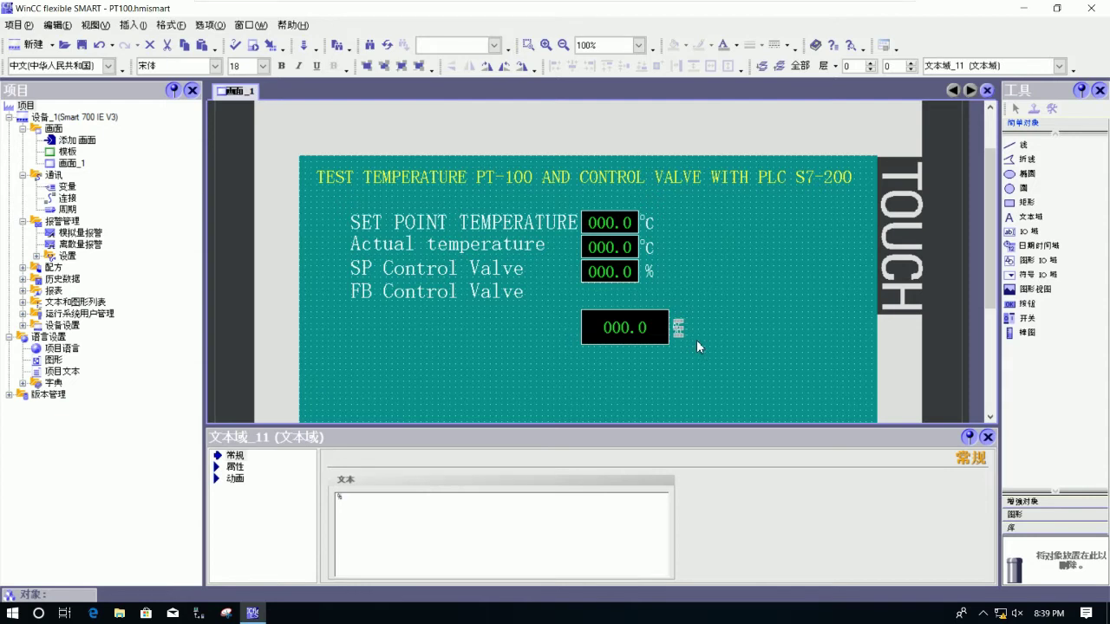
pyautogui.click(703, 345)
# Step: Move the FB Control Valve label down to the level of its enlarged value field and dismiss the error dialog
pyautogui.click(623, 325)
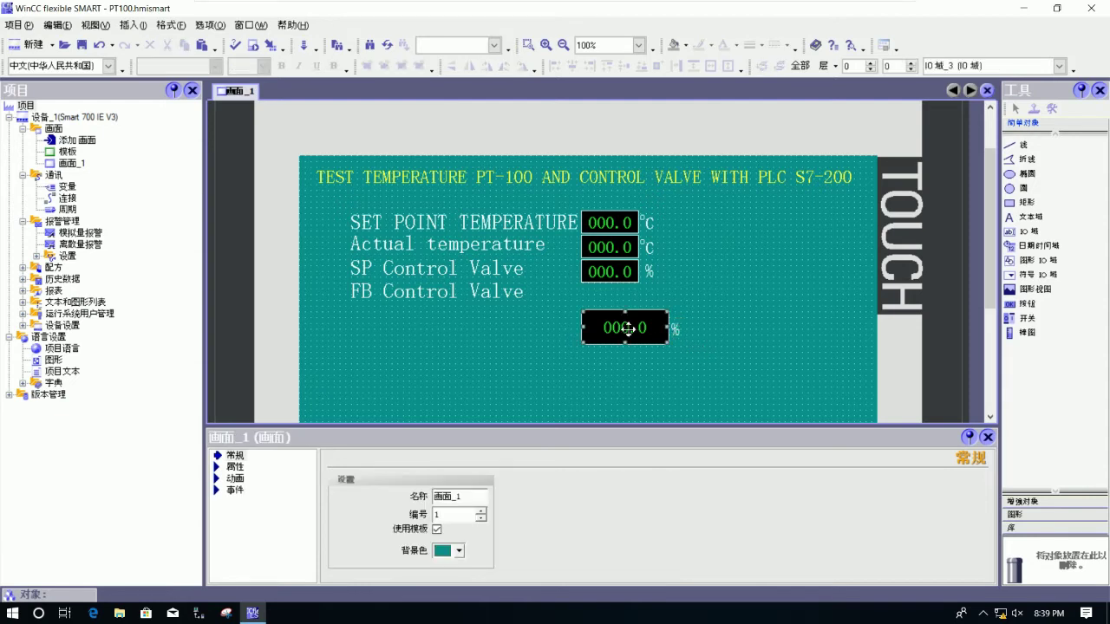
pyautogui.moveTo(492, 298); pyautogui.dragTo(483, 344)
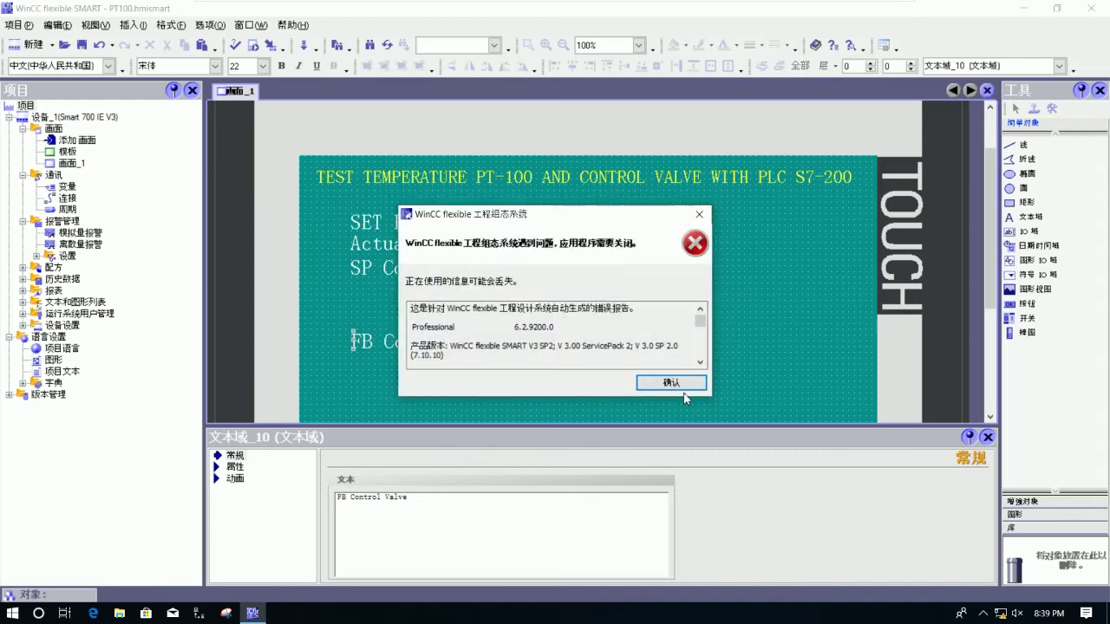
pyautogui.click(685, 388)
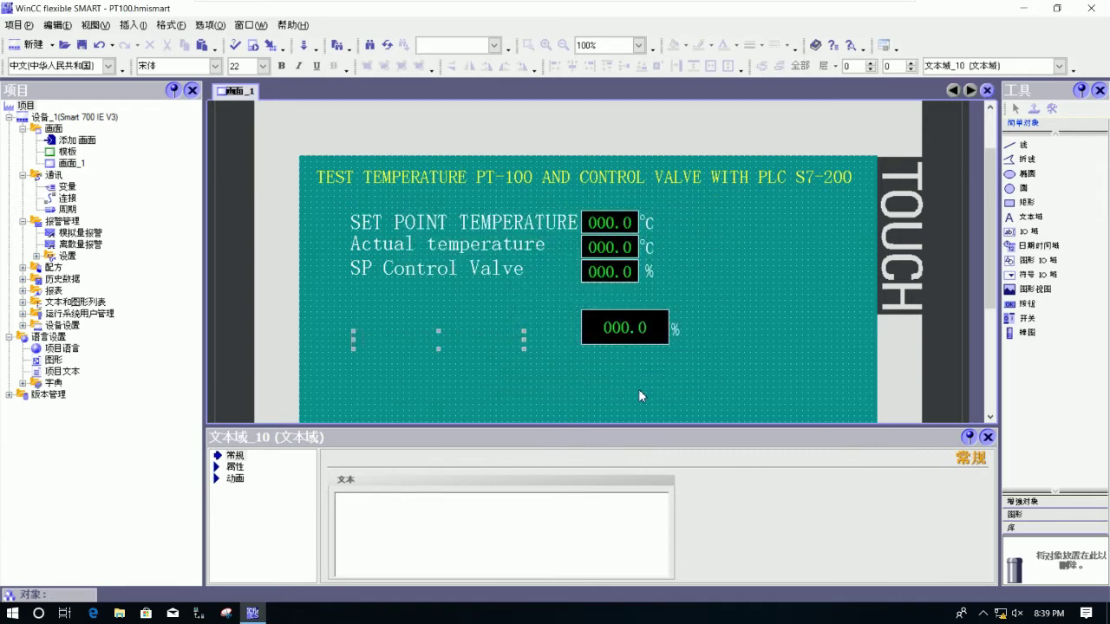
# Step: Change the FB Control Valve label's text to FEED BACK FROM CONTROL VALVE and shift the label a little to the left
pyautogui.click(518, 372)
pyautogui.click(501, 345)
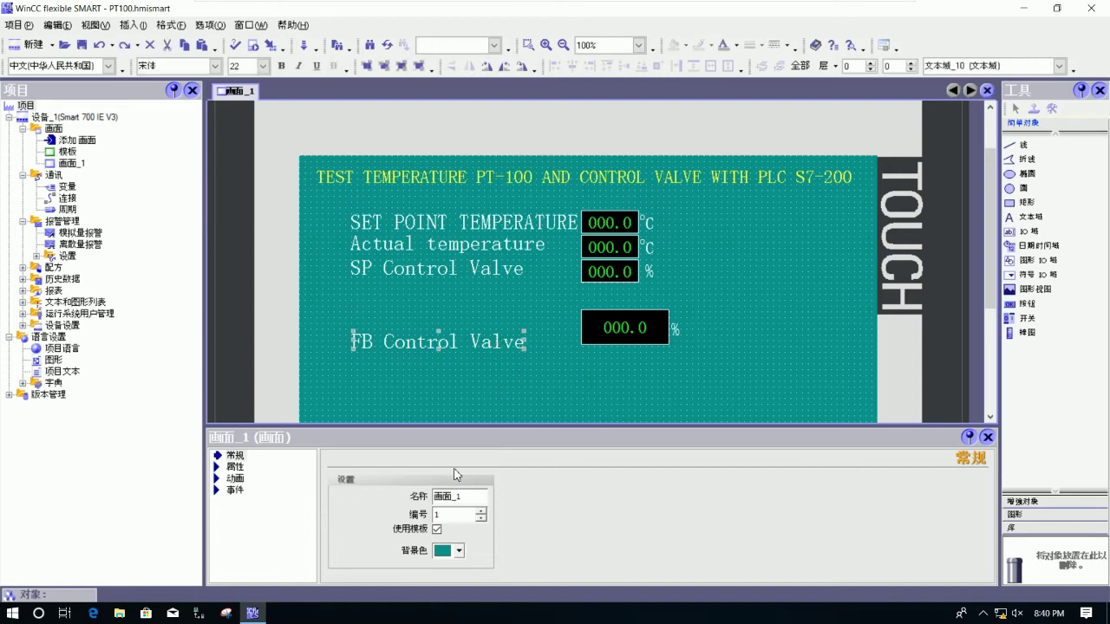
pyautogui.tripleClick(364, 497)
pyautogui.write('FEE')
pyautogui.write('BEB')
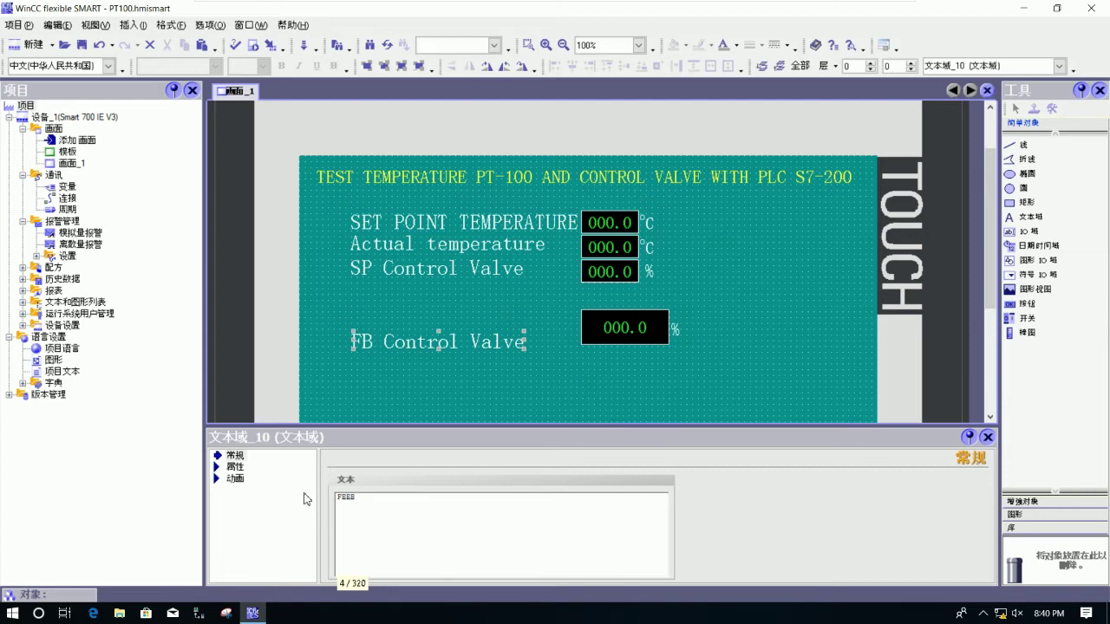
pyautogui.press('BackSpace')
pyautogui.write('D BACK FROM CONTR')
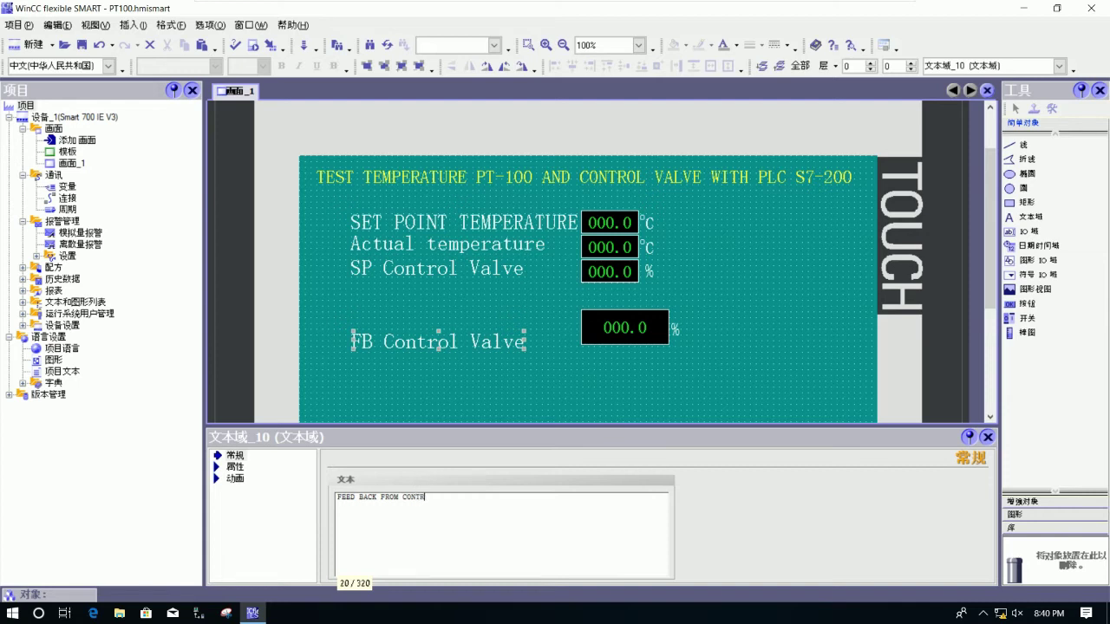
pyautogui.write('OL VALVE')
pyautogui.click(484, 384)
pyautogui.moveTo(481, 339); pyautogui.dragTo(453, 335)
# Step: Move the feedback value field and its % sign to the end of the FEED BACK FROM CONTROL VALVE label, level with the text
pyautogui.click(642, 326)
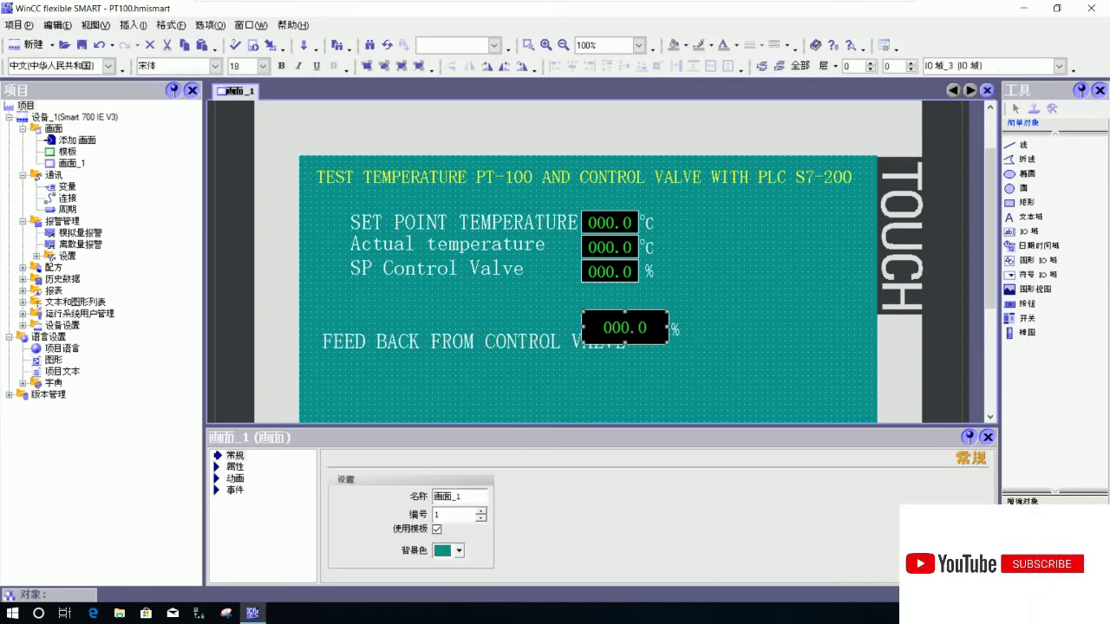
pyautogui.moveTo(630, 327); pyautogui.dragTo(691, 335)
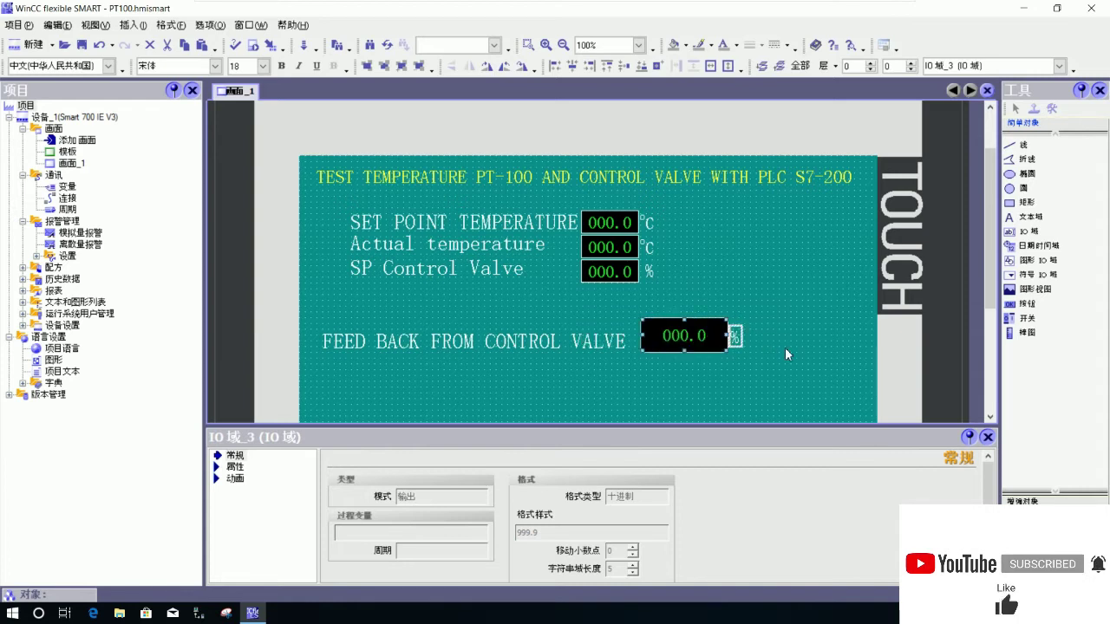
pyautogui.press('Down')
pyautogui.press('Down')
pyautogui.press('Down')
pyautogui.press('Down')
pyautogui.press('Left')
pyautogui.press('Left')
pyautogui.press('Left')
pyautogui.press('Left')
pyautogui.click(693, 286)
pyautogui.click(731, 341)
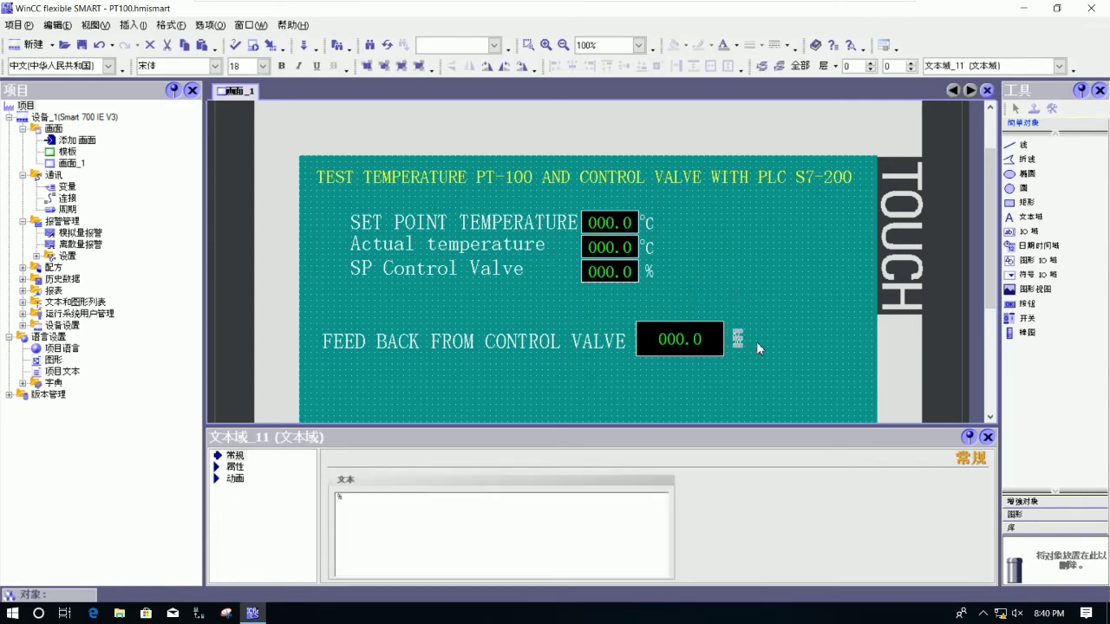
pyautogui.click(708, 300)
# Step: Set the font size of the feedback value field to 22 pt
pyautogui.click(681, 339)
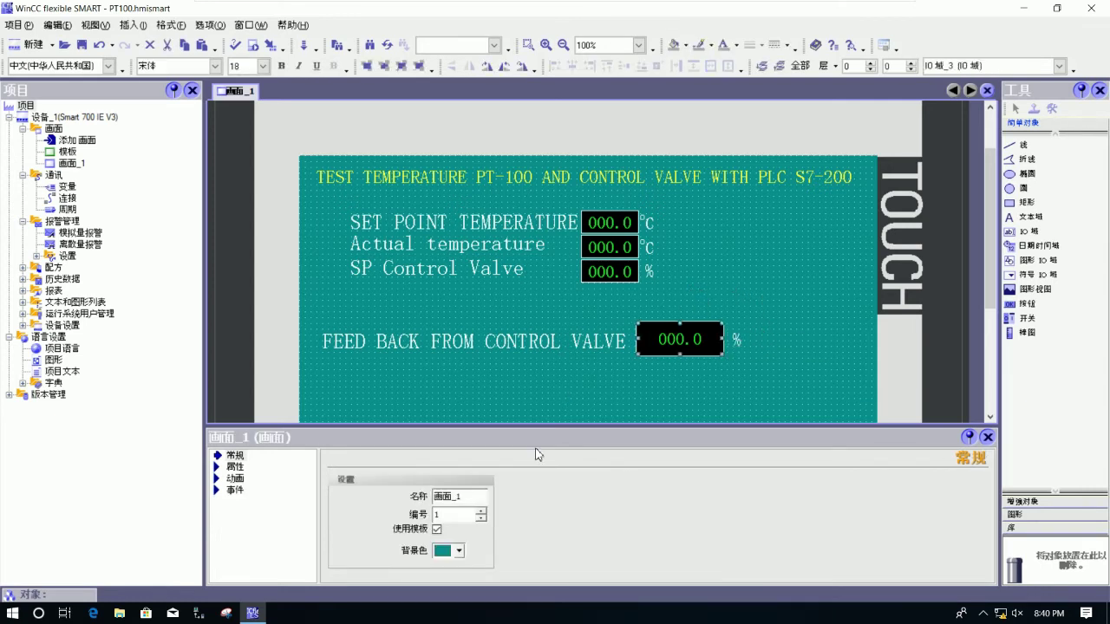
pyautogui.click(235, 467)
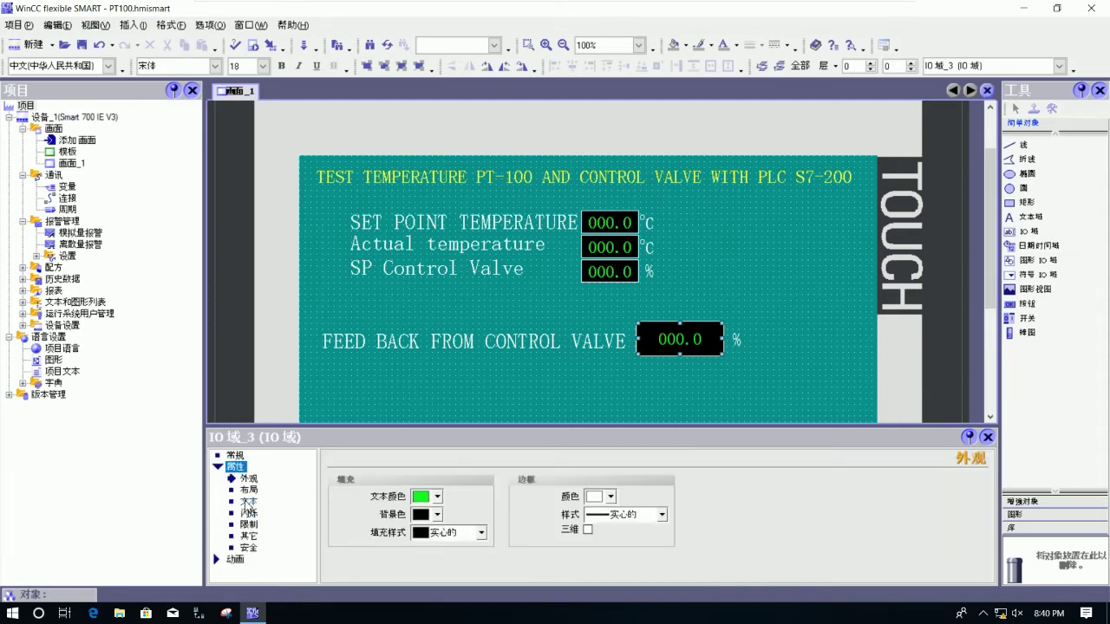
pyautogui.click(248, 501)
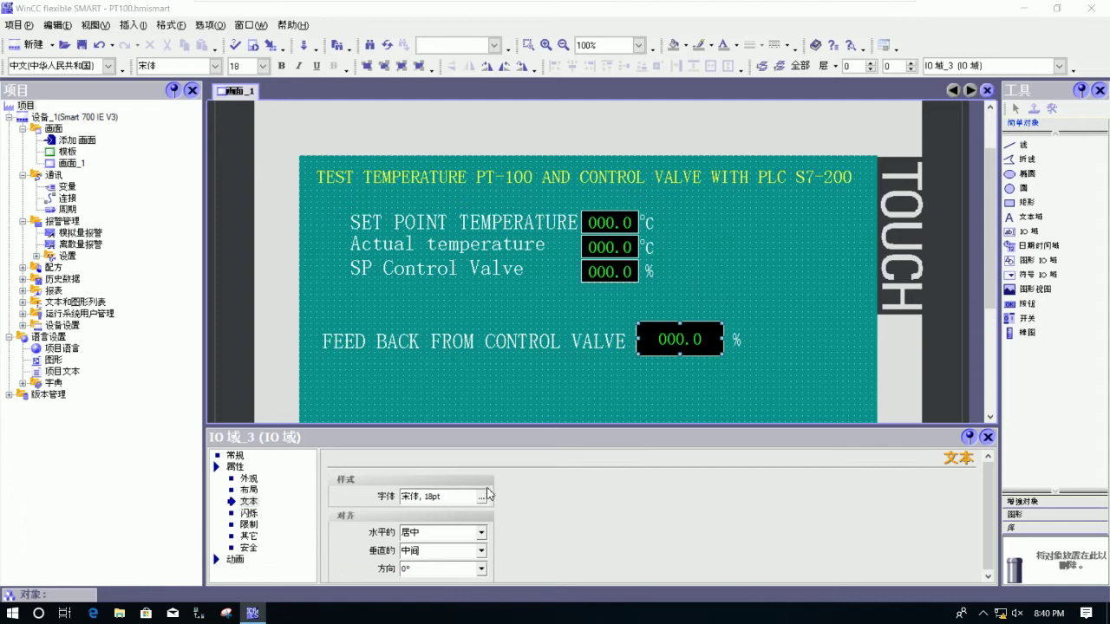
pyautogui.click(481, 497)
pyautogui.click(593, 323)
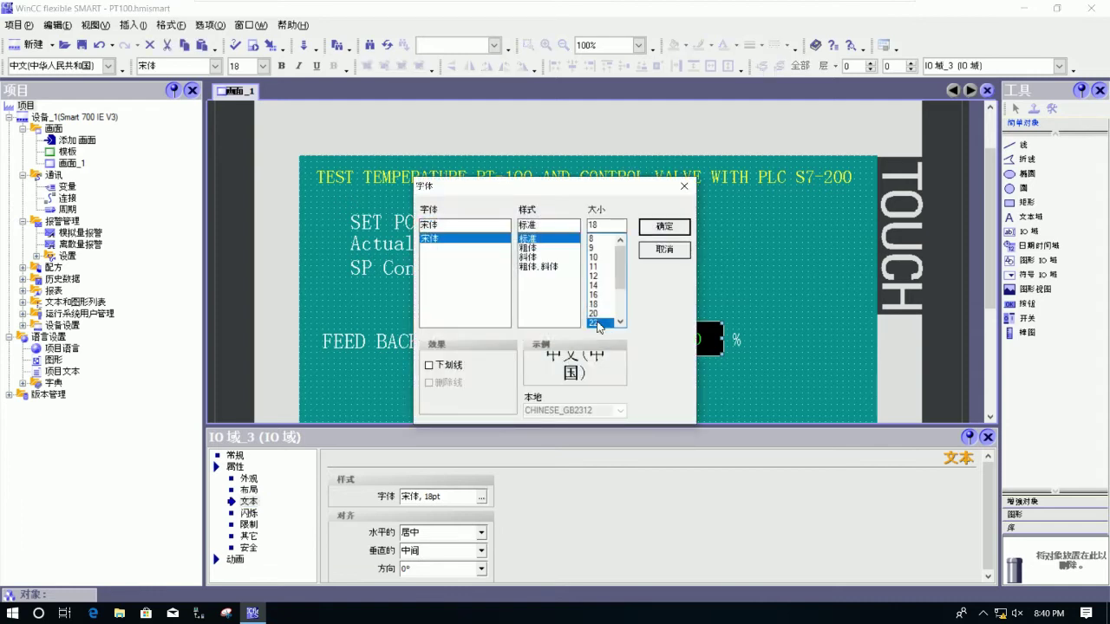
pyautogui.click(663, 228)
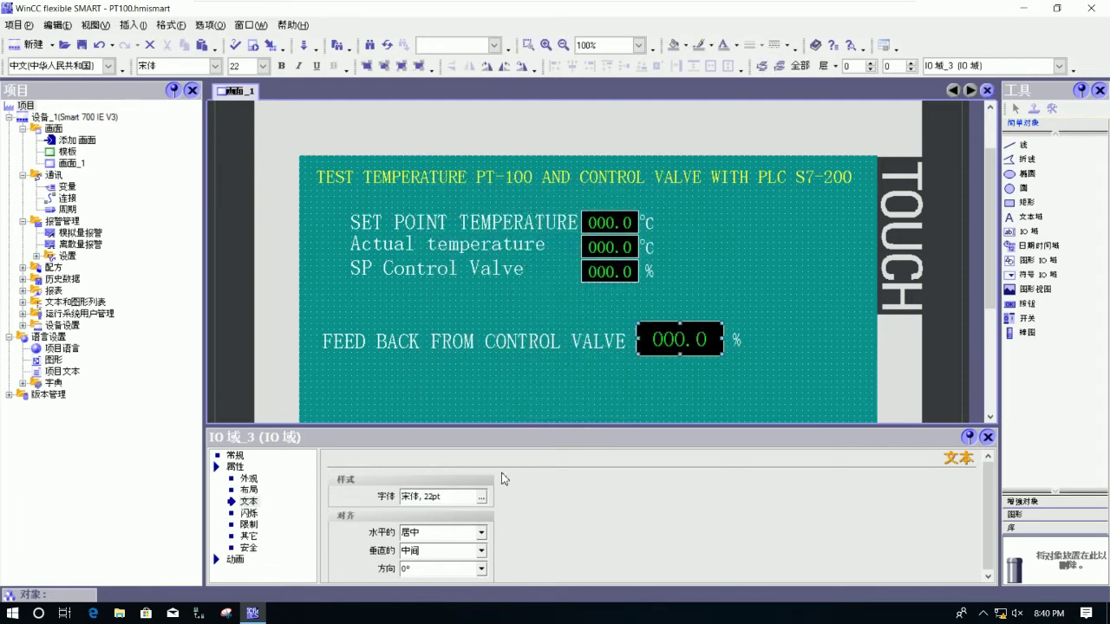
# Step: Set the font size of the feedback value field to 26 pt
pyautogui.click(482, 496)
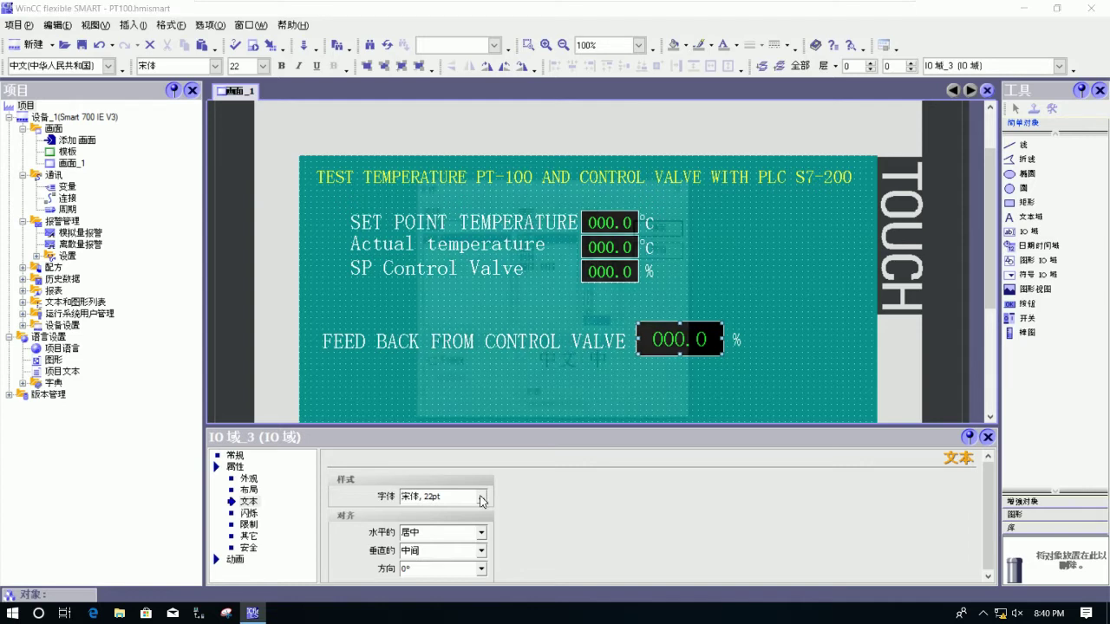
pyautogui.click(620, 322)
pyautogui.click(620, 322)
pyautogui.click(620, 322)
pyautogui.click(598, 315)
pyautogui.click(663, 226)
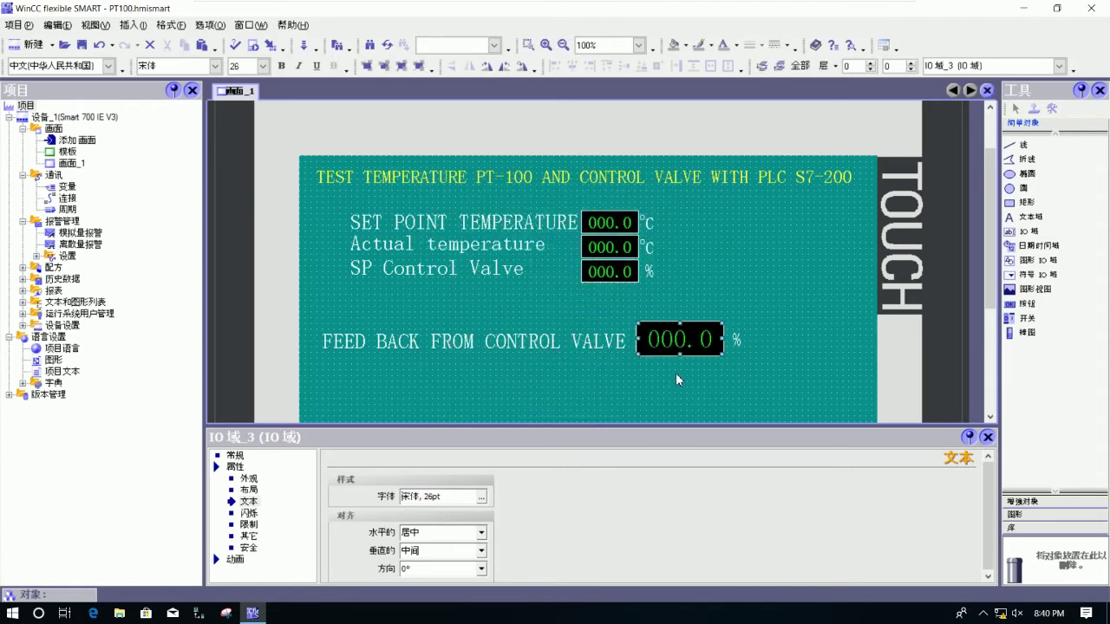
pyautogui.click(734, 279)
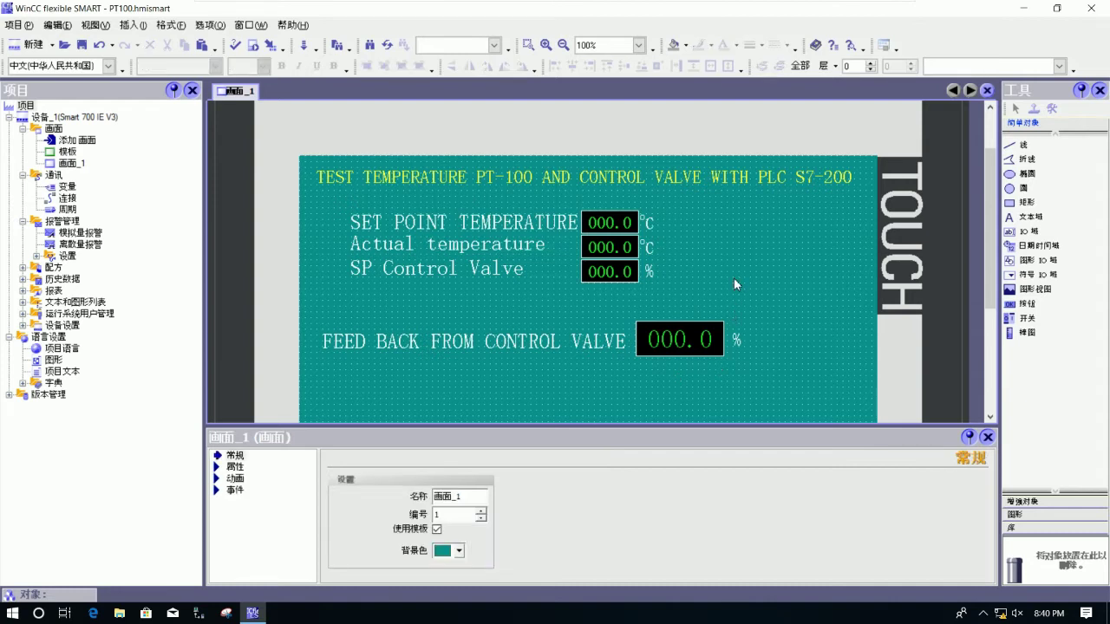
# Step: Delete the small value fields of the SP Control Valve, Actual temperature and SET POINT TEMPERATURE rows
pyautogui.click(652, 270)
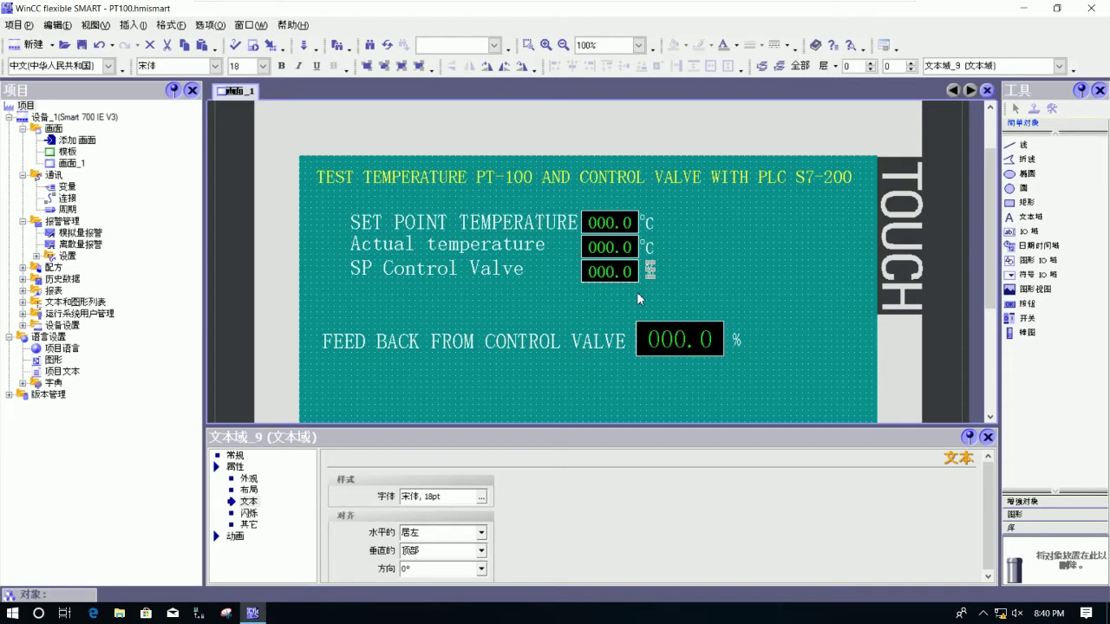
pyautogui.moveTo(639, 298); pyautogui.dragTo(661, 206)
pyautogui.click(623, 274)
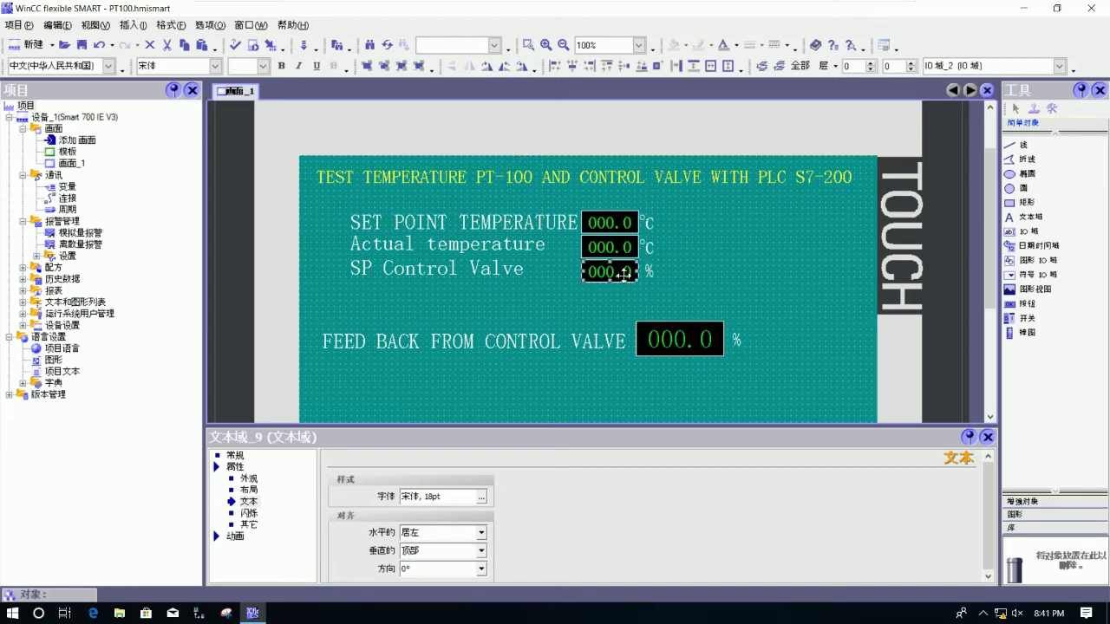
pyautogui.press('Delete')
pyautogui.click(623, 243)
pyautogui.press('Delete')
pyautogui.click(611, 223)
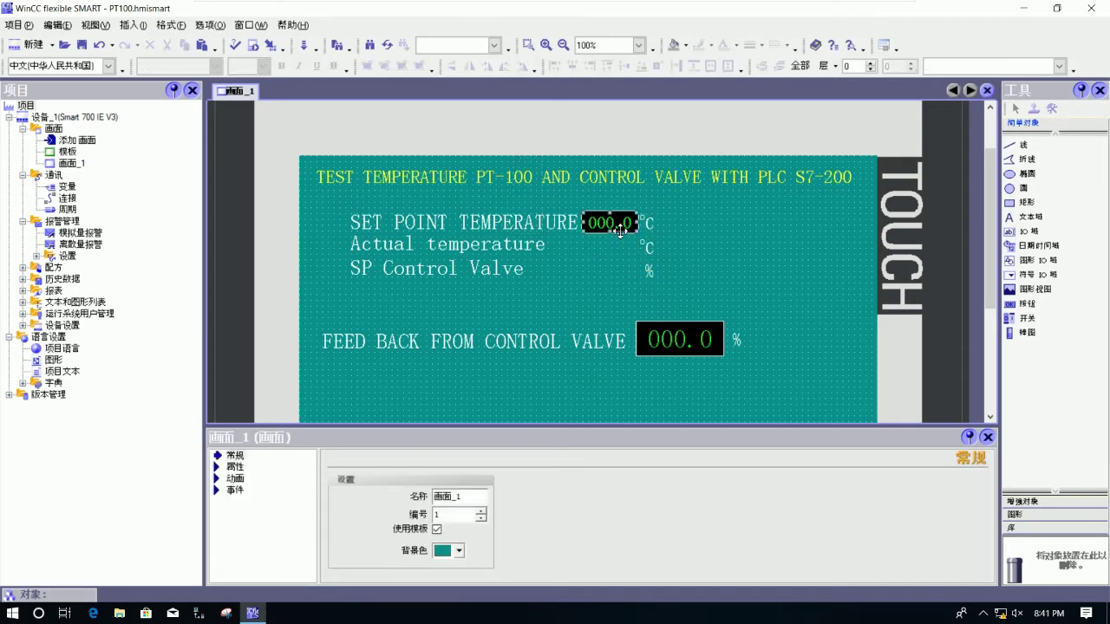
pyautogui.press('Delete')
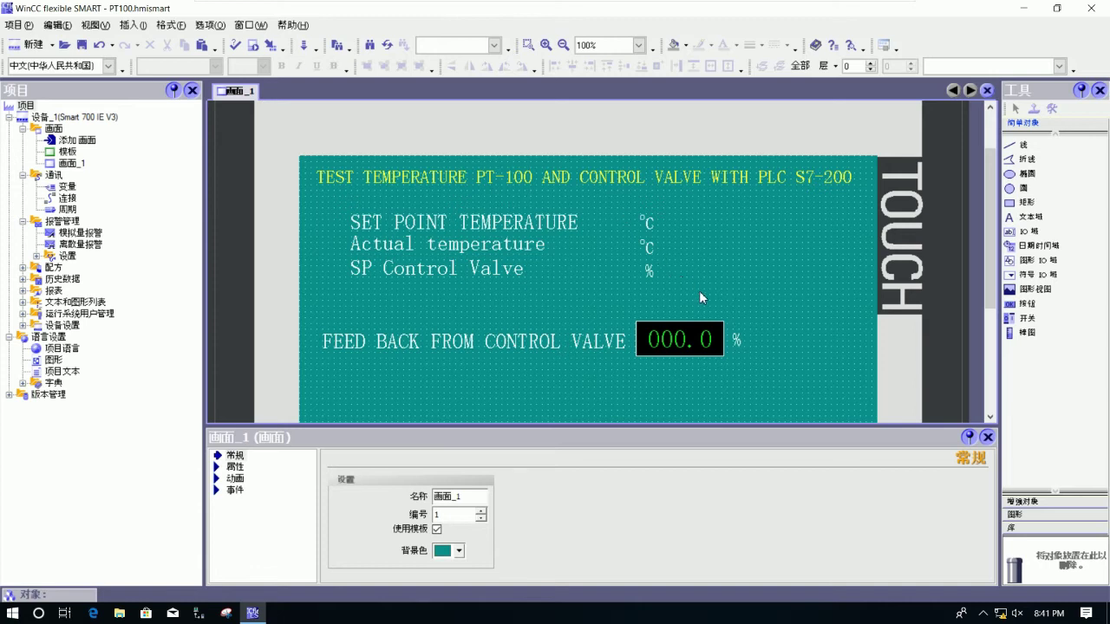
# Step: Shift the three upper unit signs further right and stack three copies of the feedback value field above the original
pyautogui.moveTo(699, 298); pyautogui.dragTo(633, 208)
pyautogui.moveTo(653, 271); pyautogui.dragTo(770, 269)
pyautogui.click(772, 343)
pyautogui.moveTo(681, 338); pyautogui.dragTo(704, 222)
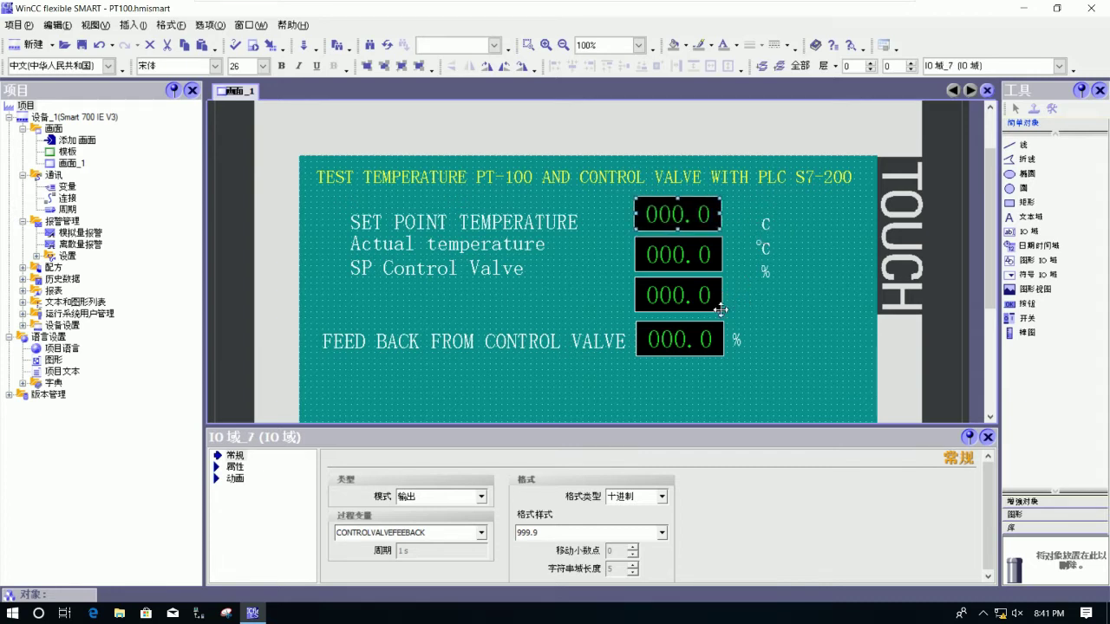
# Step: Nudge the lowest copied value field down and right to align it with the feedback value field
pyautogui.click(747, 312)
pyautogui.click(702, 296)
pyautogui.press('Down')
pyautogui.press('Down')
pyautogui.press('Down')
pyautogui.press('Down')
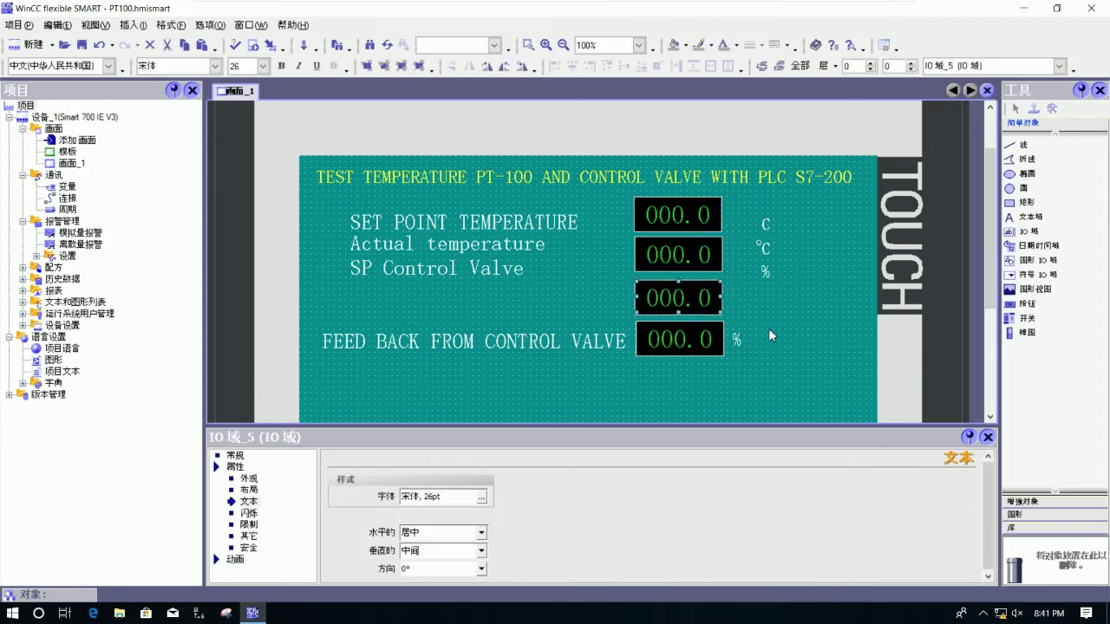
pyautogui.press('Right')
pyautogui.press('Right')
pyautogui.click(765, 323)
# Step: Nudge the second-row value field down to space it evenly above the third-row field
pyautogui.click(701, 263)
pyautogui.press('Down')
pyautogui.press('Down')
pyautogui.press('Down')
pyautogui.press('Down')
pyautogui.press('Down')
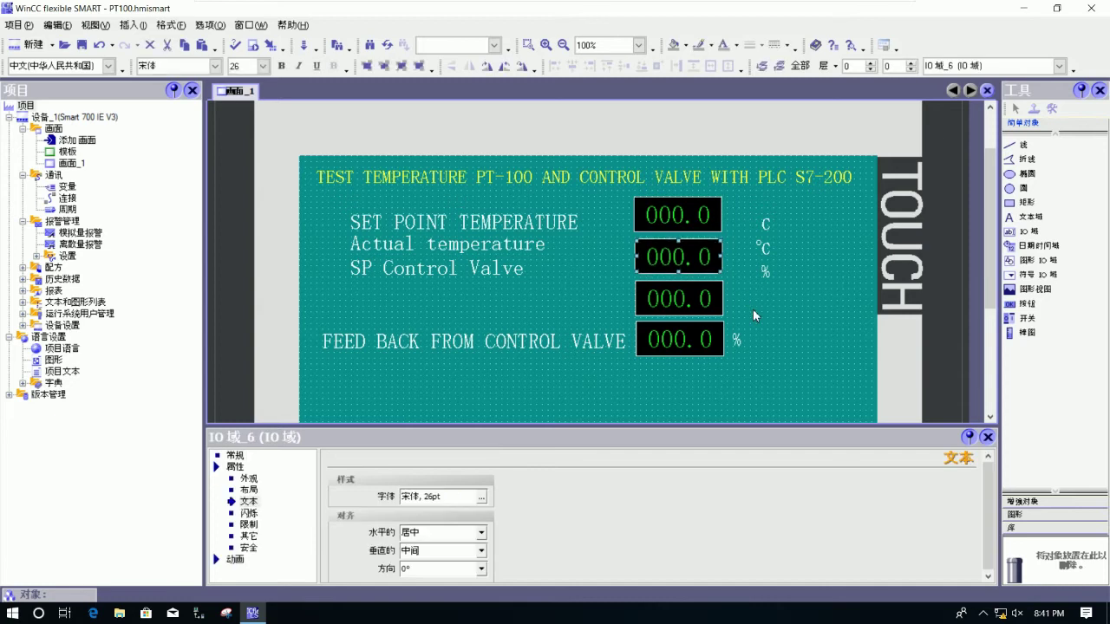
pyautogui.click(752, 309)
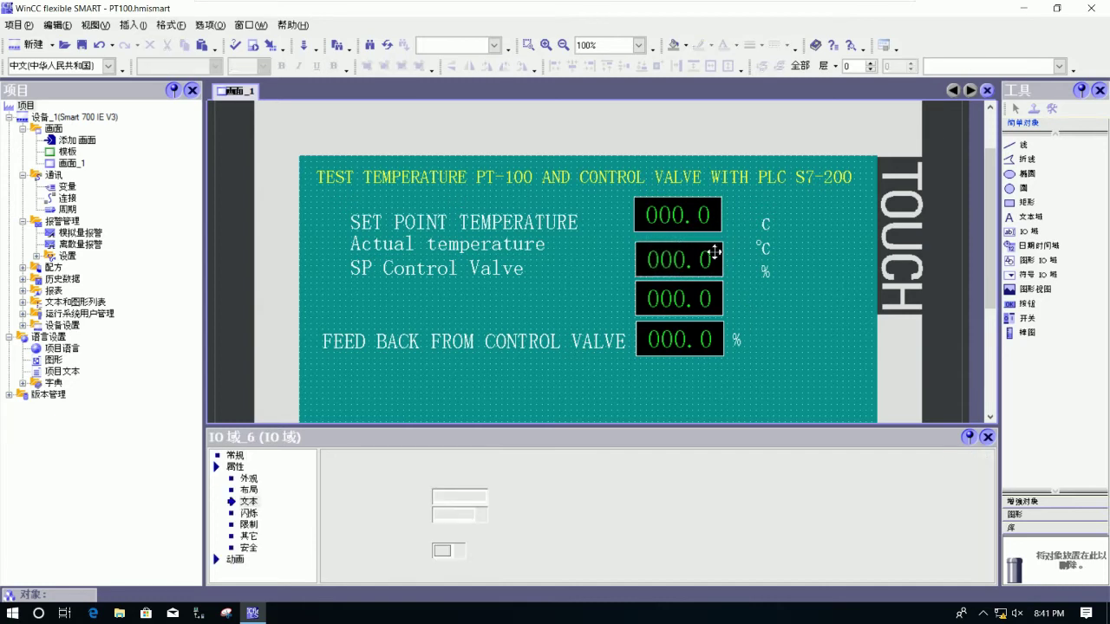
pyautogui.click(711, 258)
pyautogui.click(751, 307)
# Step: Lower the SET POINT TEMPERATURE value field until it is evenly spaced above the second-row field
pyautogui.click(699, 218)
pyautogui.press('Down')
pyautogui.press('Down')
pyautogui.press('Down')
pyautogui.press('Down')
pyautogui.press('Down')
pyautogui.press('Down')
pyautogui.press('Down')
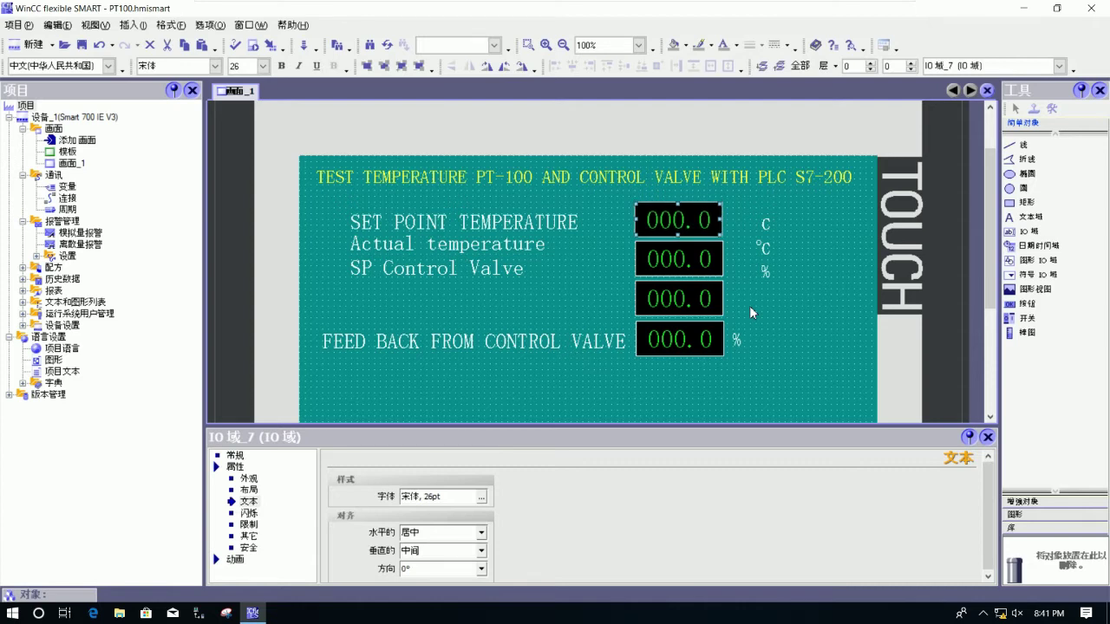
pyautogui.click(756, 306)
pyautogui.click(696, 227)
pyautogui.press('Up')
pyautogui.click(762, 328)
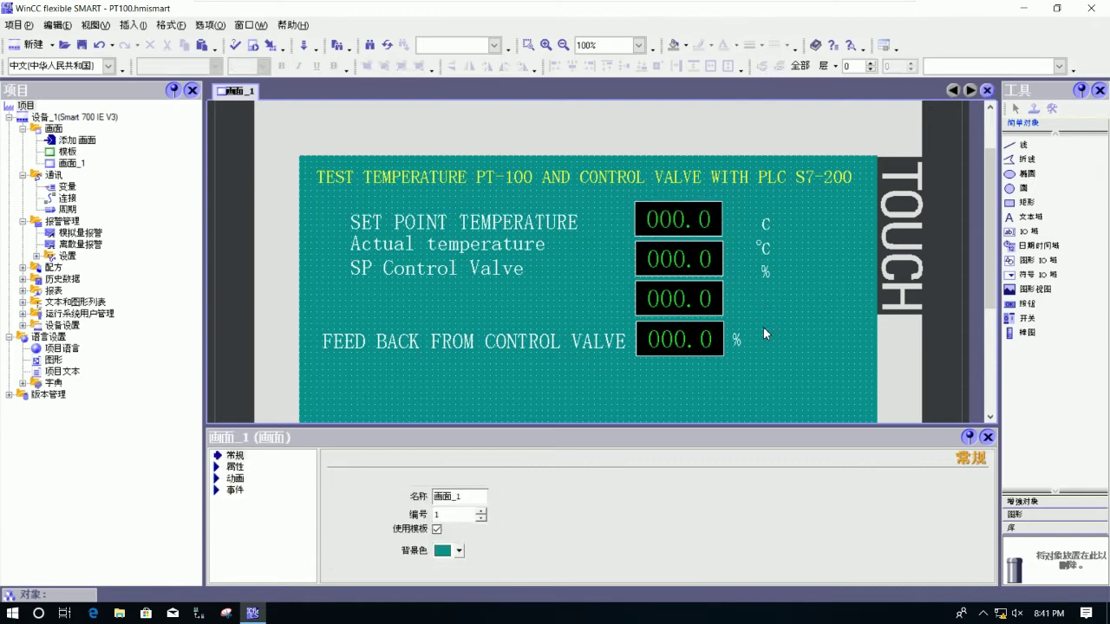
# Step: Nudge the feedback value field slightly up to even out its gap to the field above
pyautogui.click(685, 339)
pyautogui.press('Up')
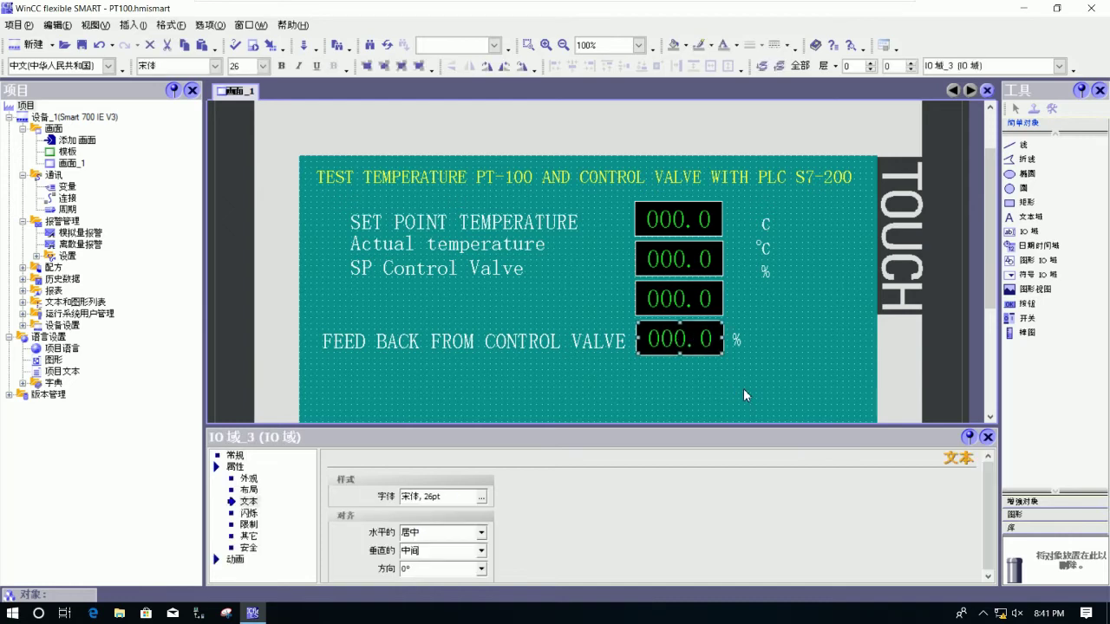
pyautogui.click(780, 340)
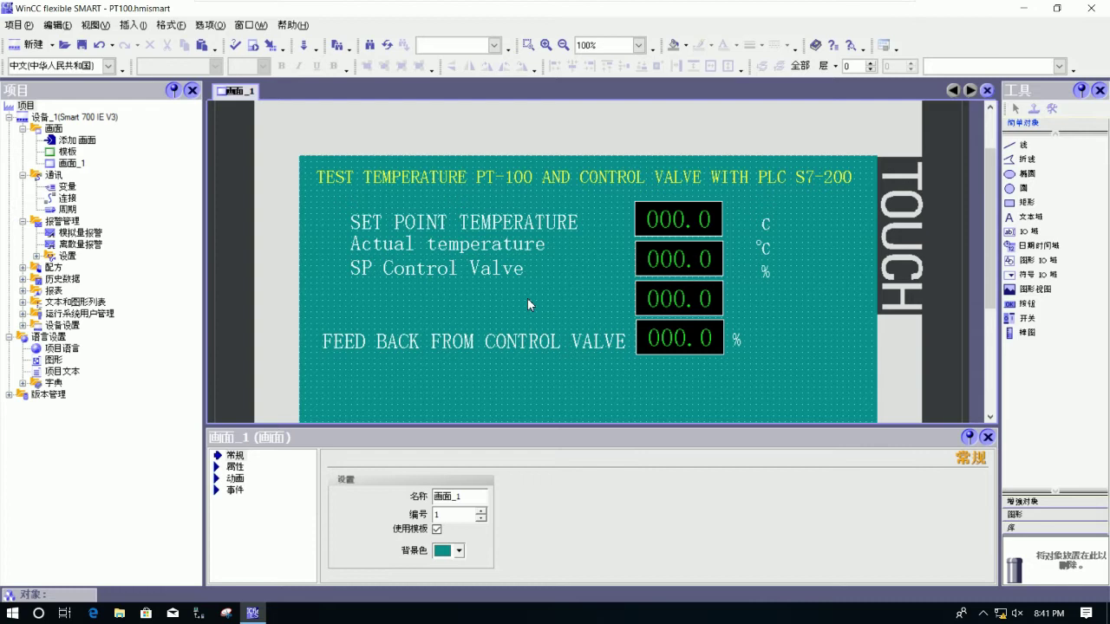
# Step: Level the SET POINT TEMPERATURE label with its value field and delete the Actual temperature and SP Control Valve labels
pyautogui.click(520, 227)
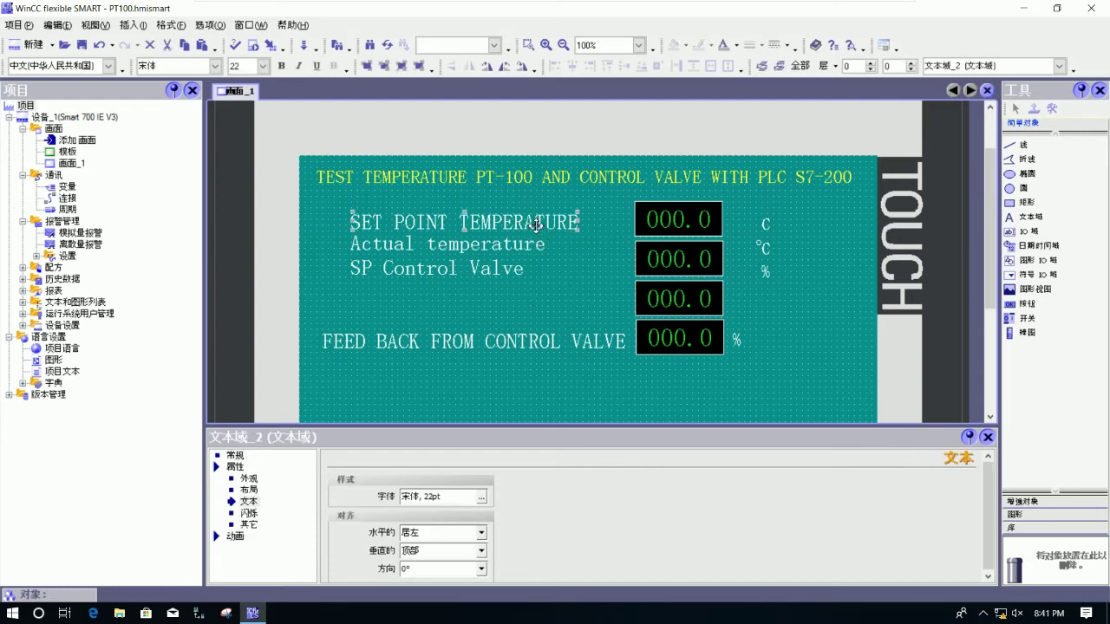
pyautogui.moveTo(536, 226); pyautogui.dragTo(531, 223)
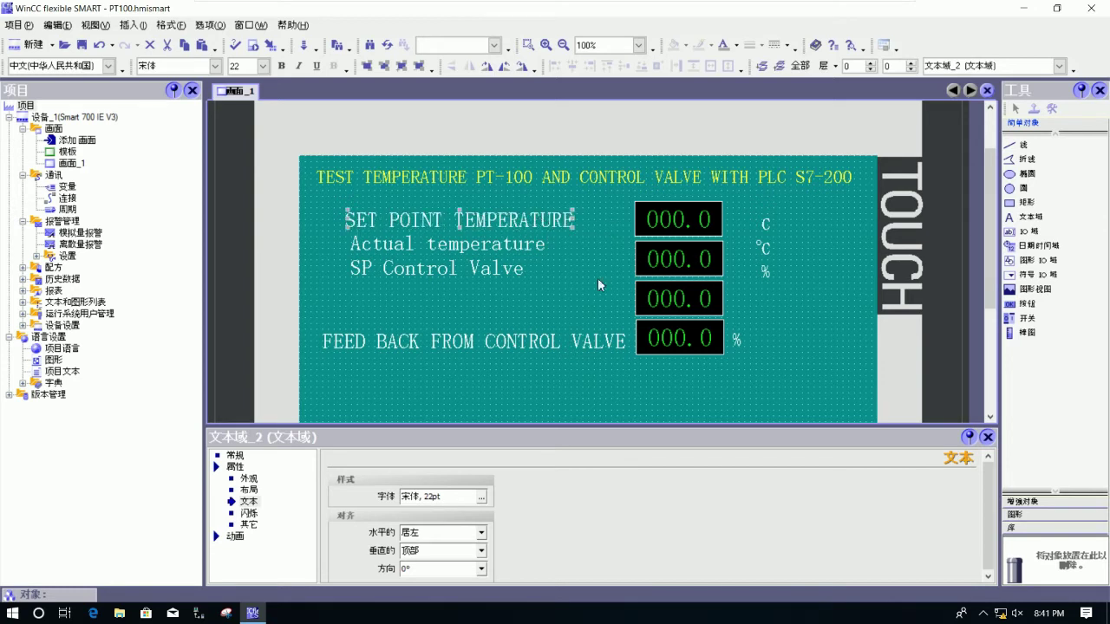
pyautogui.click(480, 245)
pyautogui.moveTo(471, 268); pyautogui.dragTo(510, 268)
pyautogui.click(560, 339)
pyautogui.press('Delete')
pyautogui.click(486, 291)
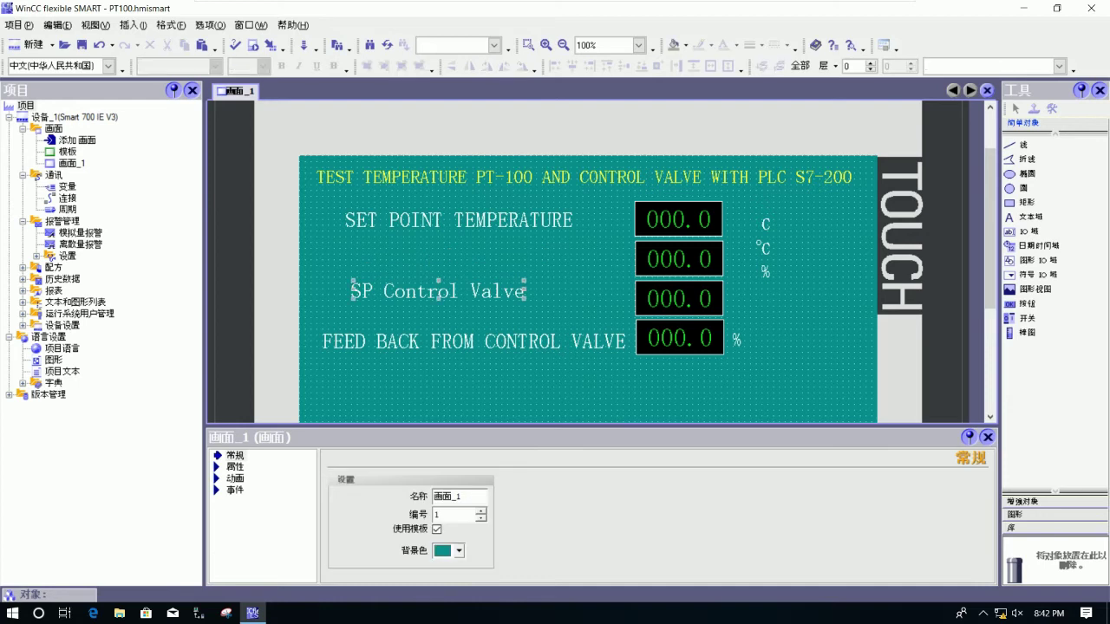
pyautogui.press('Delete')
# Step: Copy the SET POINT TEMPERATURE label to the second row and change the copy's text to ACTUAL TEMPERATURE INSIDE WATER TANK
pyautogui.click(515, 224)
pyautogui.moveTo(515, 224); pyautogui.dragTo(519, 259)
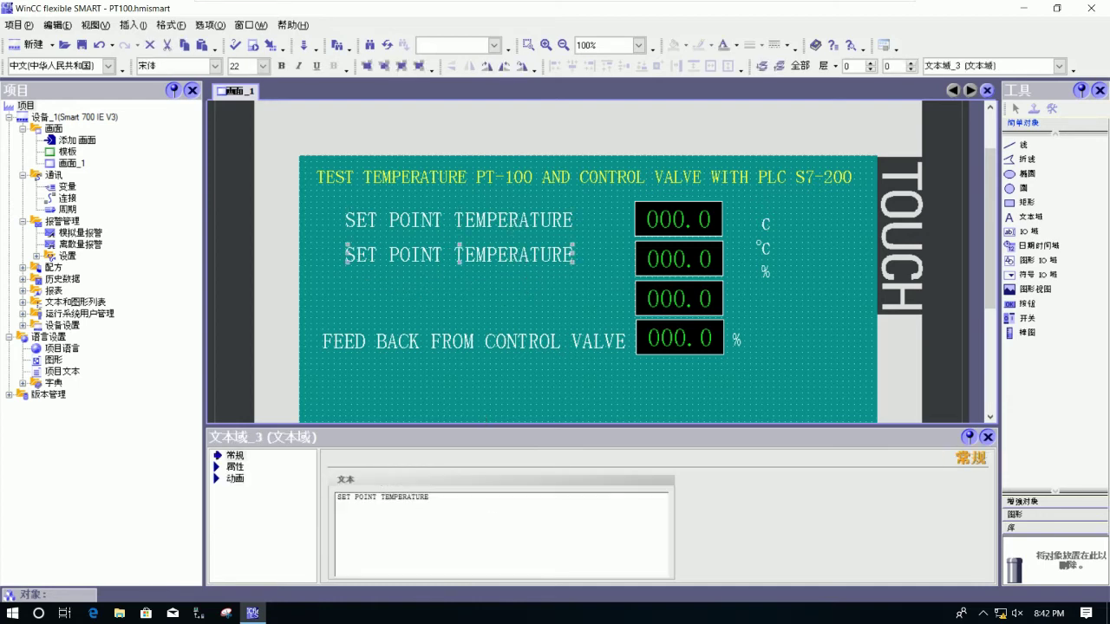
pyautogui.moveTo(439, 501); pyautogui.dragTo(294, 505)
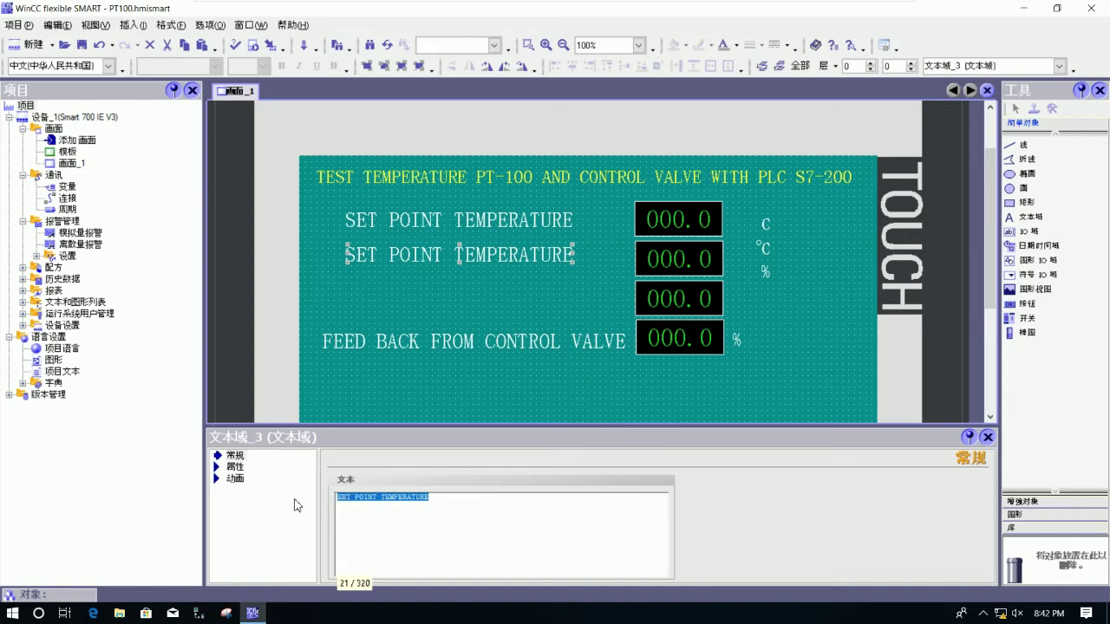
pyautogui.write('ACTUAL')
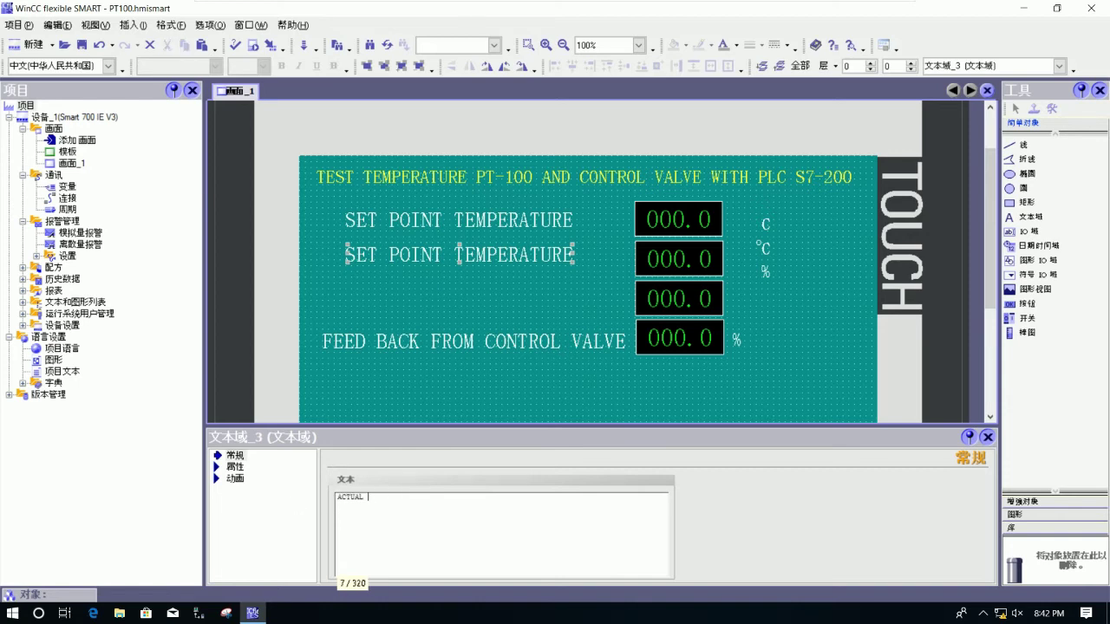
pyautogui.write(' TEMPERATOURE INSIDE WATER TANK')
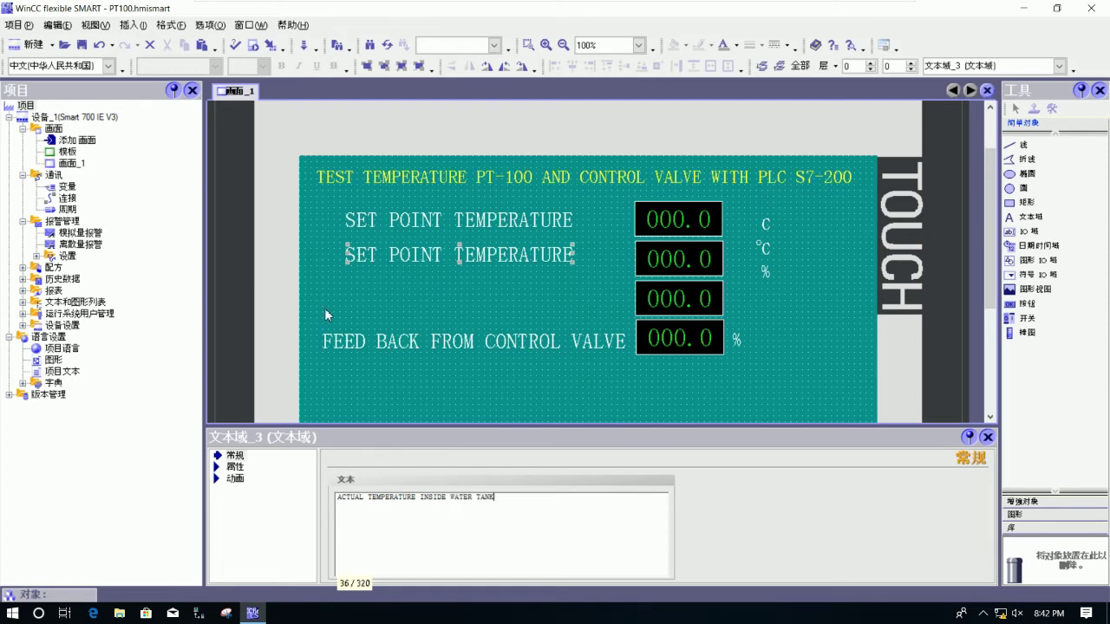
pyautogui.click(495, 308)
# Step: Level the ACTUAL TEMPERATURE label with the second value field and shorten its text to ACTUAL TEMPERATURE INSIDE WATER
pyautogui.moveTo(530, 262); pyautogui.dragTo(491, 269)
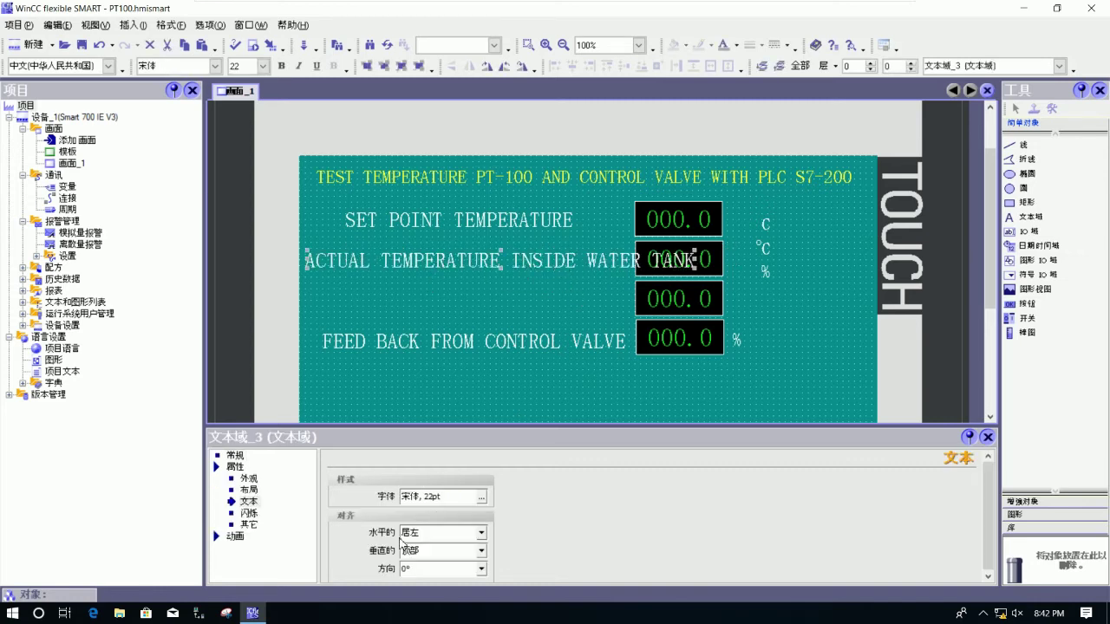
pyautogui.click(235, 455)
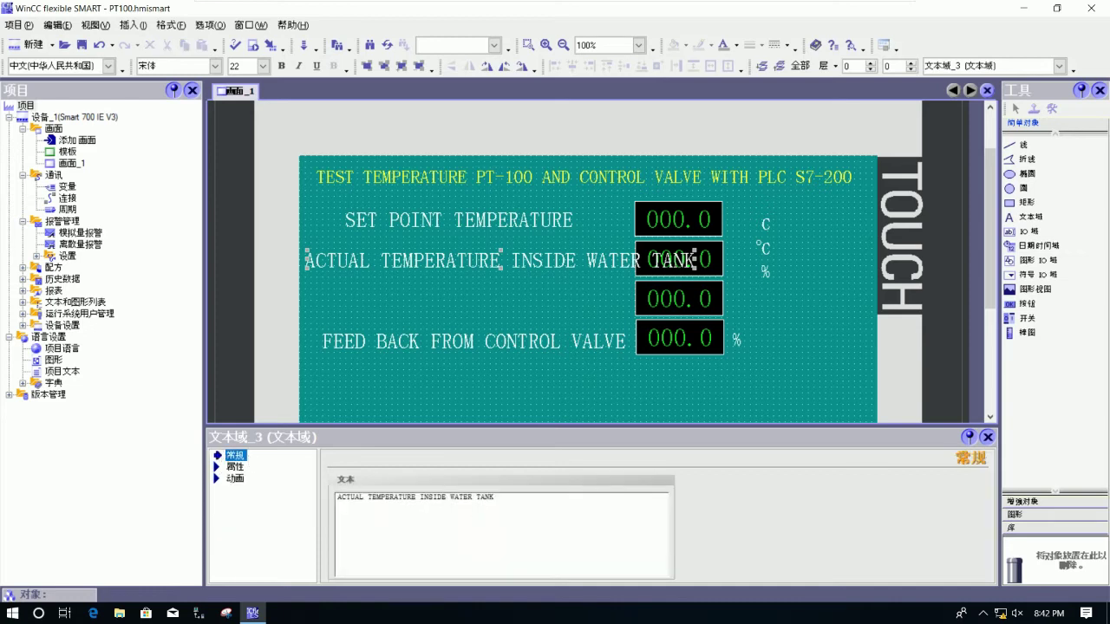
pyautogui.moveTo(494, 498); pyautogui.dragTo(476, 498)
pyautogui.press('BackSpace')
pyautogui.click(545, 374)
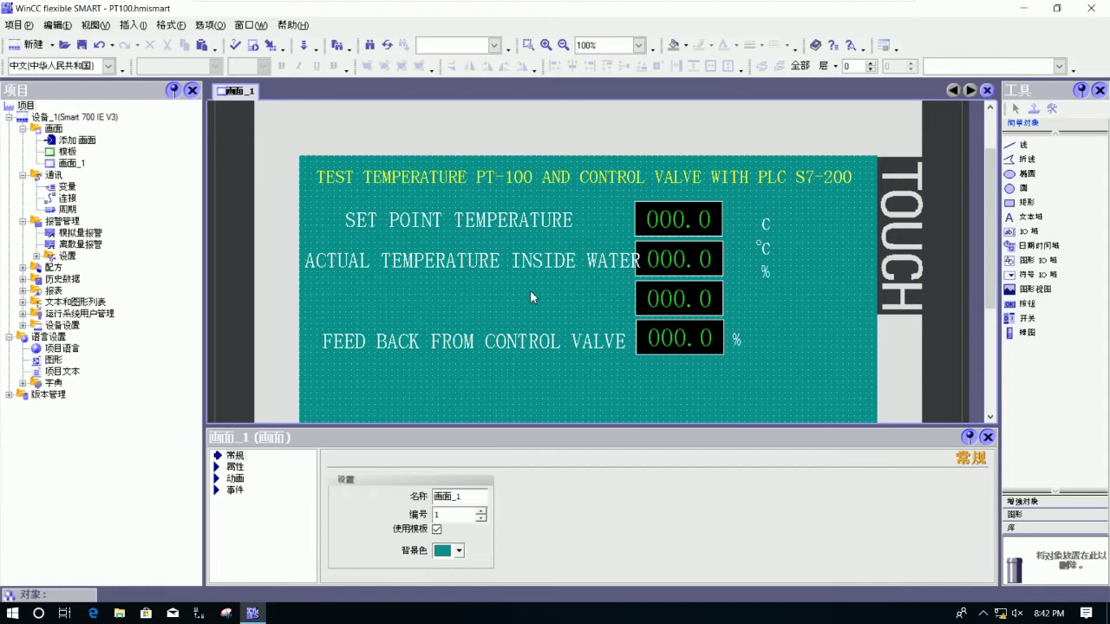
# Step: Change the second-row label's text to ACTUAL TEMPERATURE OF WATER and position it just clear of its value field
pyautogui.click(532, 262)
pyautogui.moveTo(532, 262); pyautogui.dragTo(527, 262)
pyautogui.moveTo(486, 499); pyautogui.dragTo(429, 498)
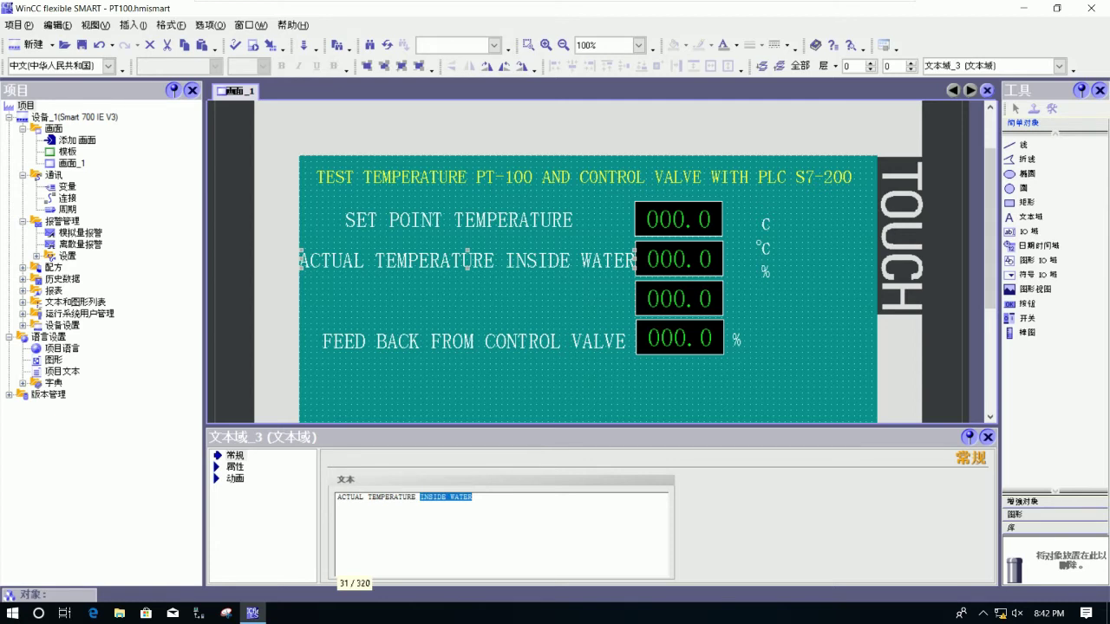
pyautogui.write('OF WATER')
pyautogui.click(555, 298)
pyautogui.moveTo(473, 265); pyautogui.dragTo(509, 268)
pyautogui.click(490, 295)
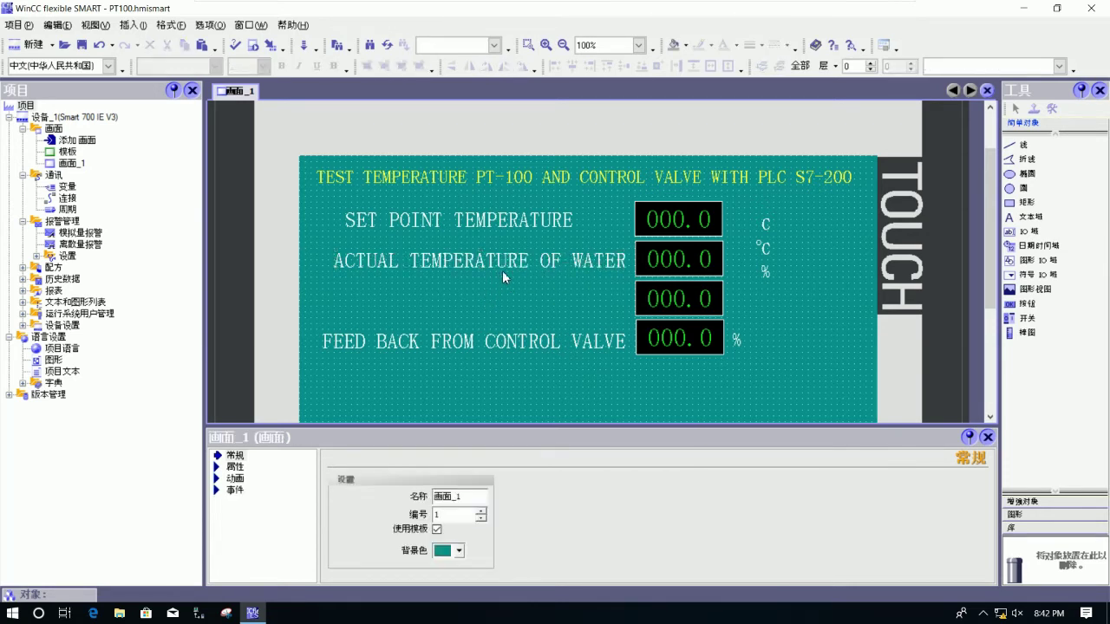
# Step: Nudge the SET POINT TEMPERATURE label left to line up with the label below and lower it slightly
pyautogui.click(460, 227)
pyautogui.press('Left')
pyautogui.press('Left')
pyautogui.press('Left')
pyautogui.press('Left')
pyautogui.press('Left')
pyautogui.press('Left')
pyautogui.press('Left')
pyautogui.press('Left')
pyautogui.press('Left')
pyautogui.press('Left')
pyautogui.press('Left')
pyautogui.press('Left')
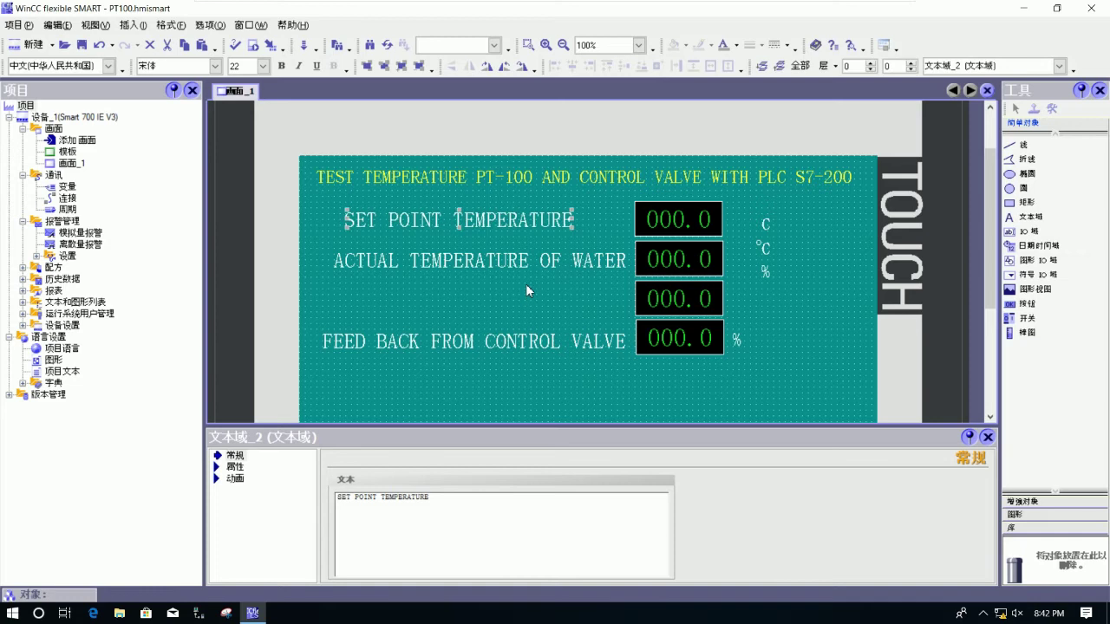
pyautogui.press('Left')
pyautogui.press('Left')
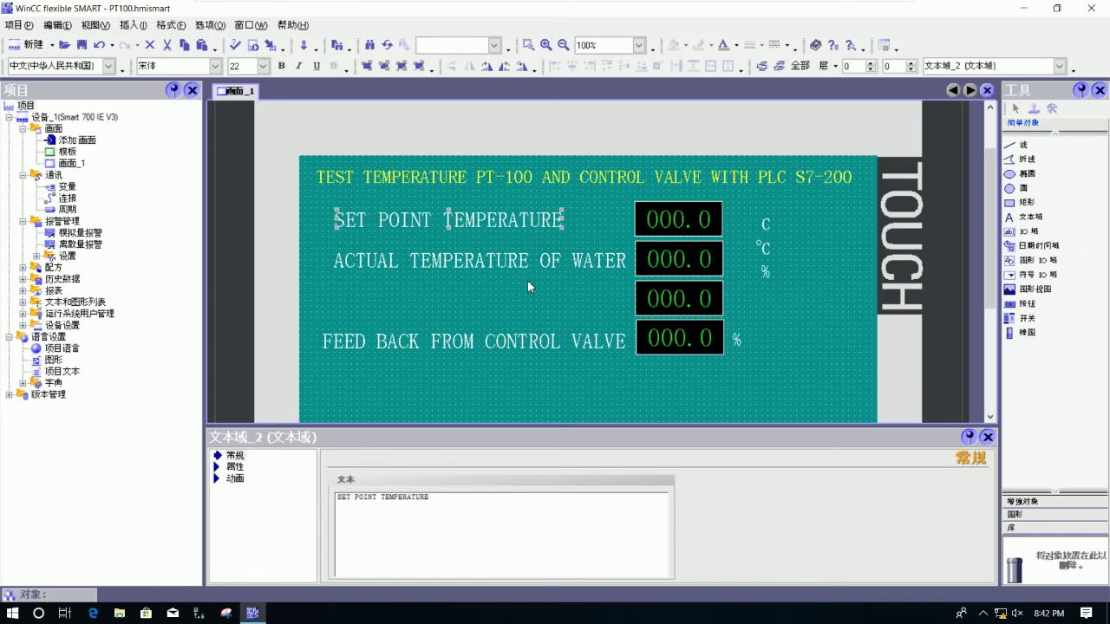
pyautogui.press('Down')
pyautogui.press('Down')
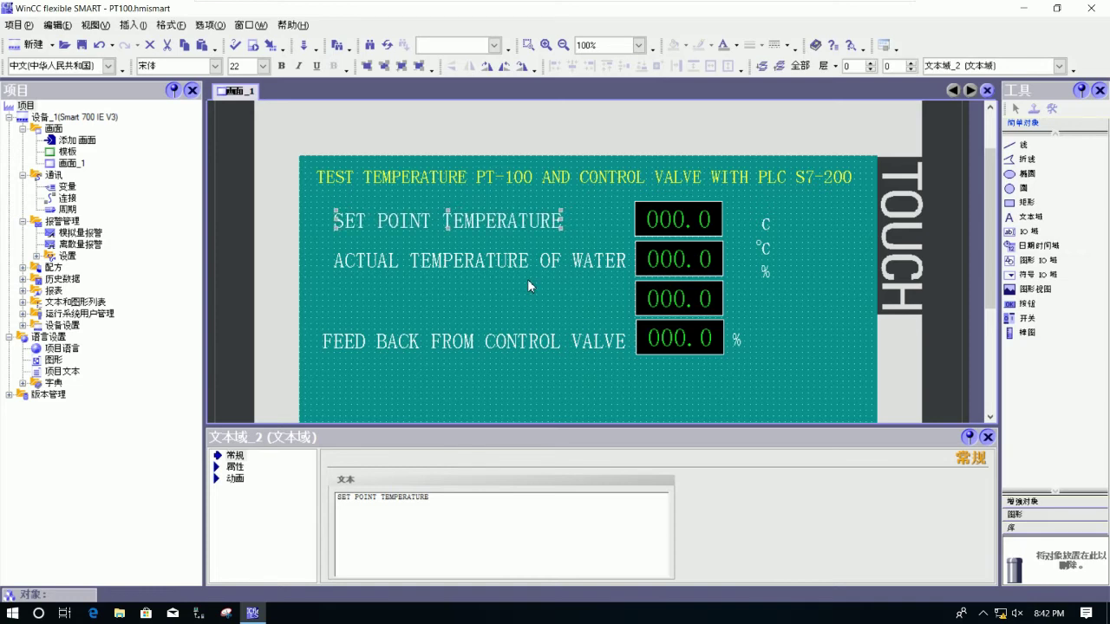
pyautogui.click(528, 278)
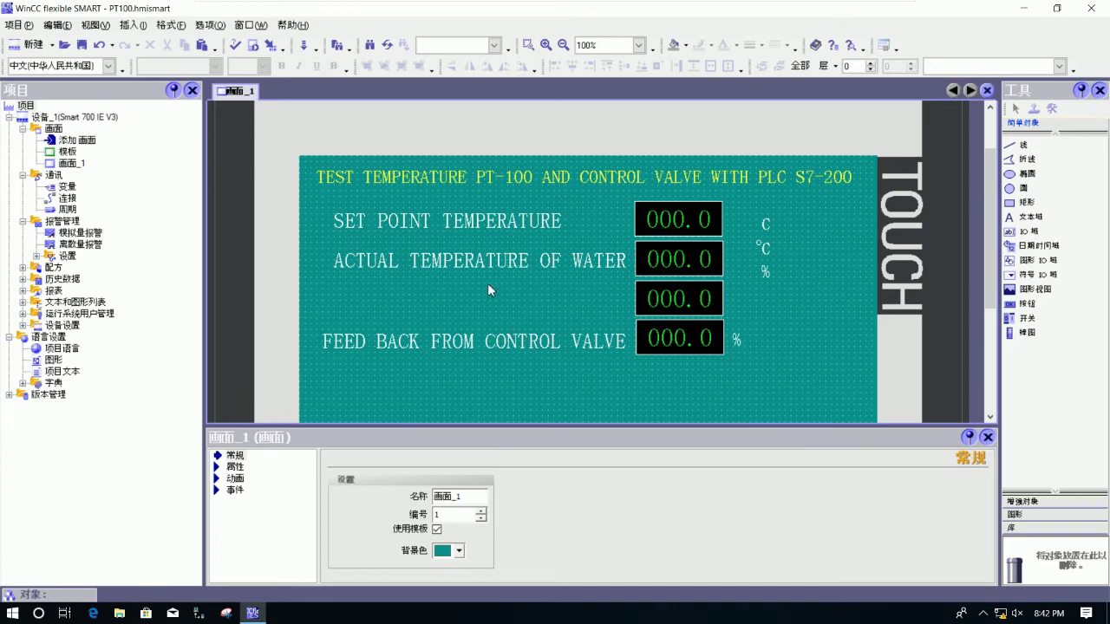
# Step: Copy the FEED BACK FROM CONTROL VALVE label to the empty third row, level with its value field
pyautogui.click(672, 222)
pyautogui.click(675, 260)
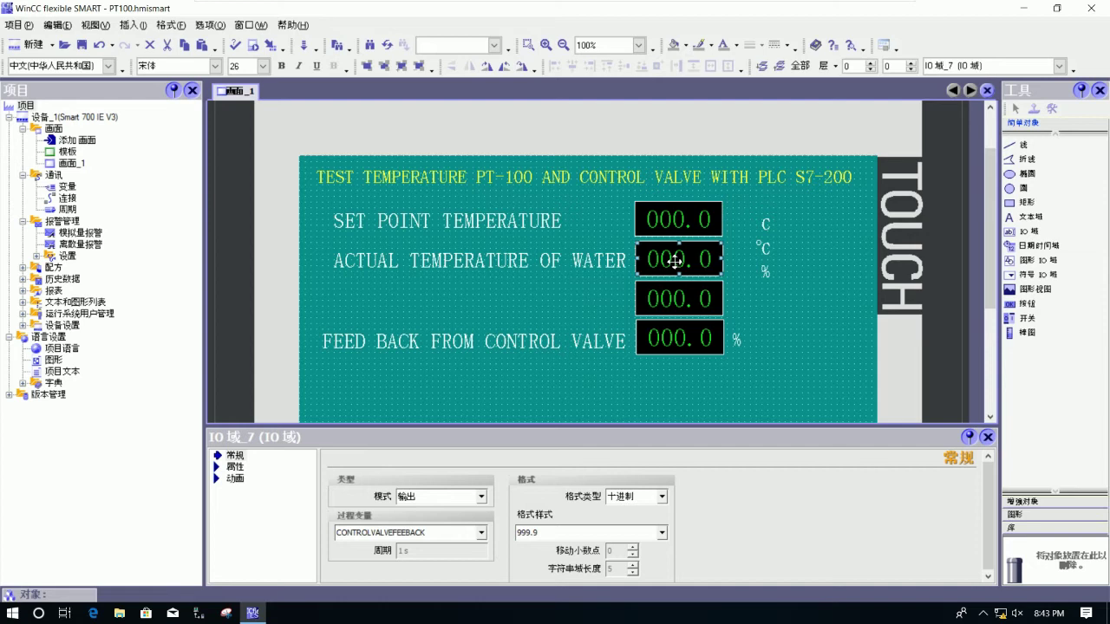
pyautogui.click(760, 306)
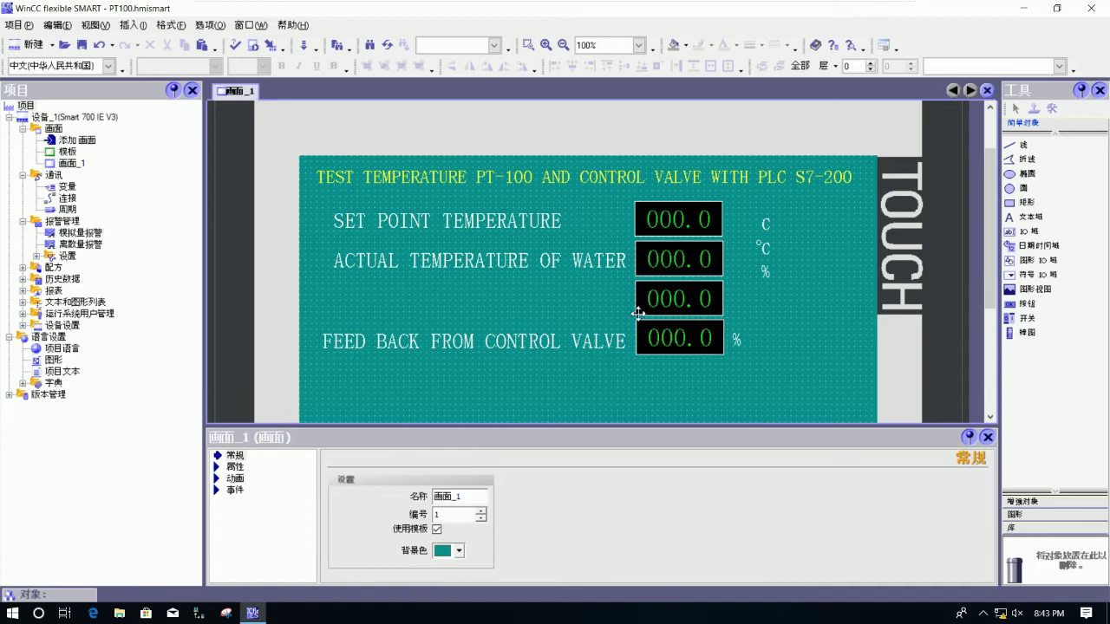
pyautogui.click(675, 300)
pyautogui.moveTo(582, 337); pyautogui.dragTo(583, 301)
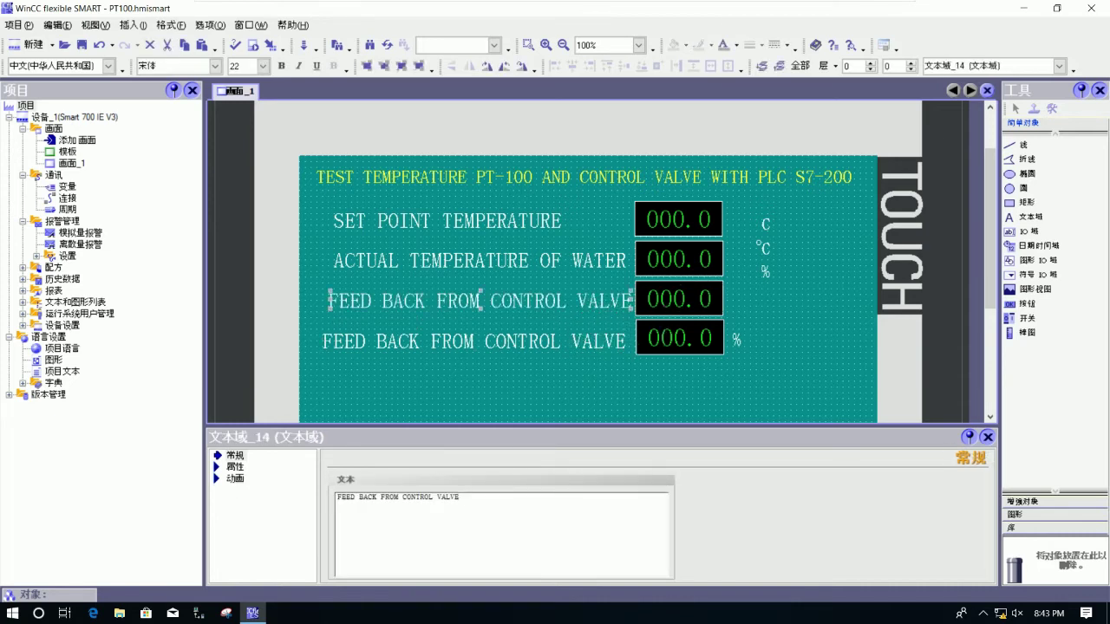
pyautogui.click(686, 306)
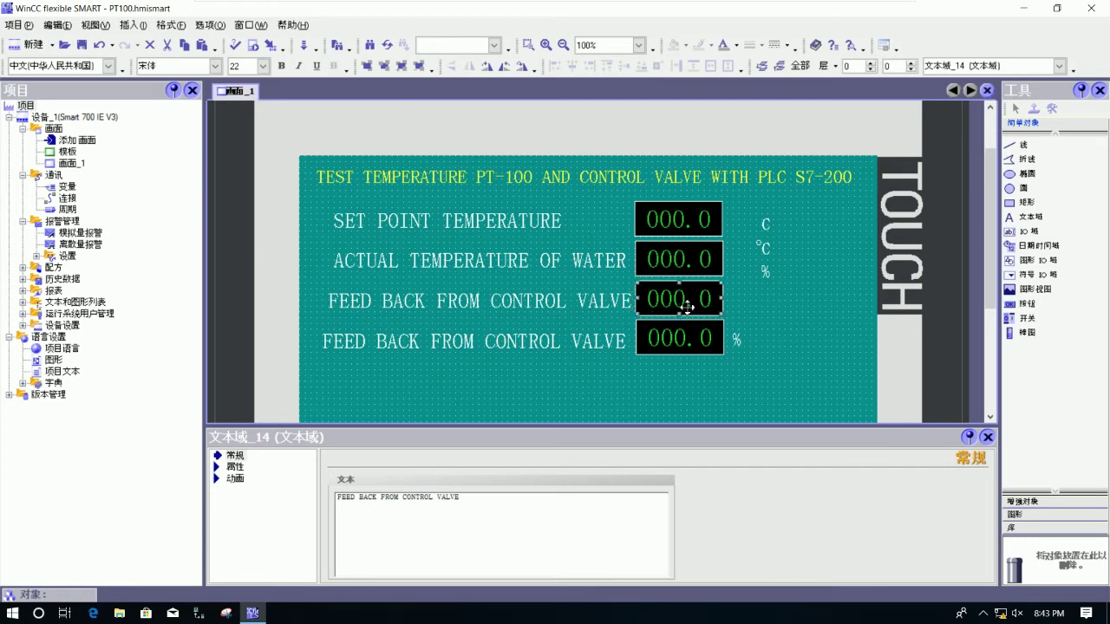
# Step: Change the third-row label's text to SET POINT TO CONTROL VALVE
pyautogui.click(458, 301)
pyautogui.moveTo(468, 497); pyautogui.dragTo(317, 497)
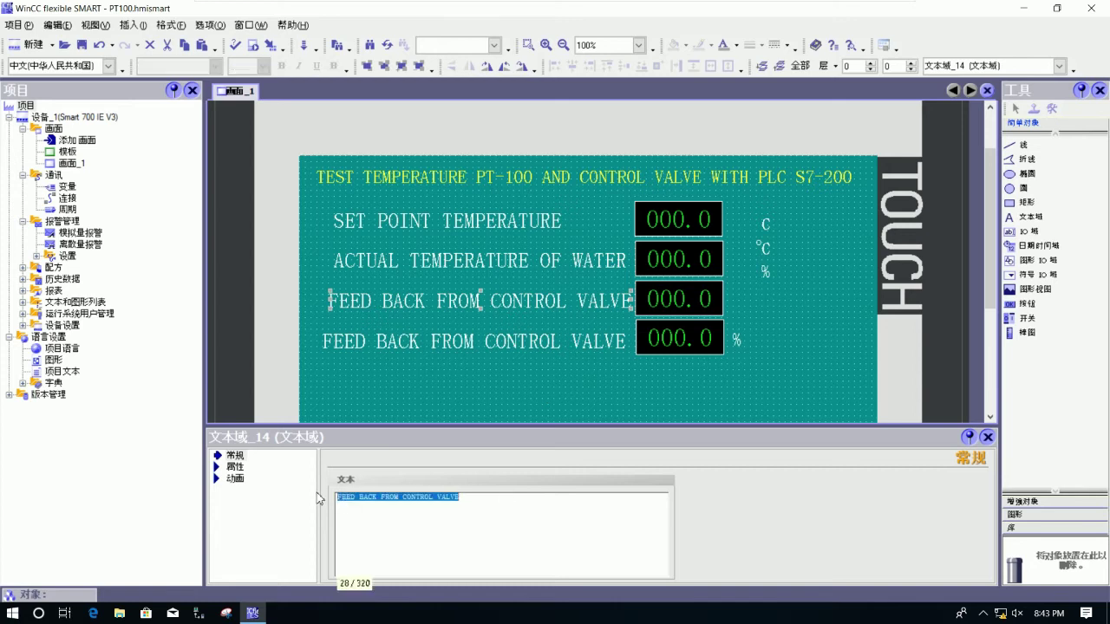
pyautogui.click(328, 370)
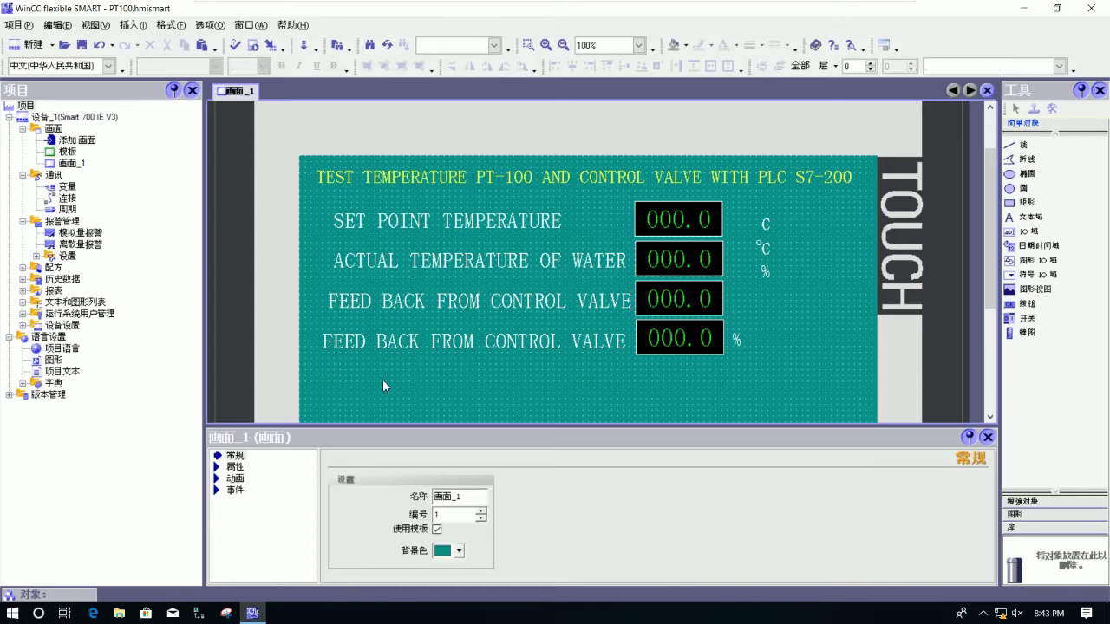
pyautogui.click(468, 308)
pyautogui.moveTo(464, 497); pyautogui.dragTo(338, 496)
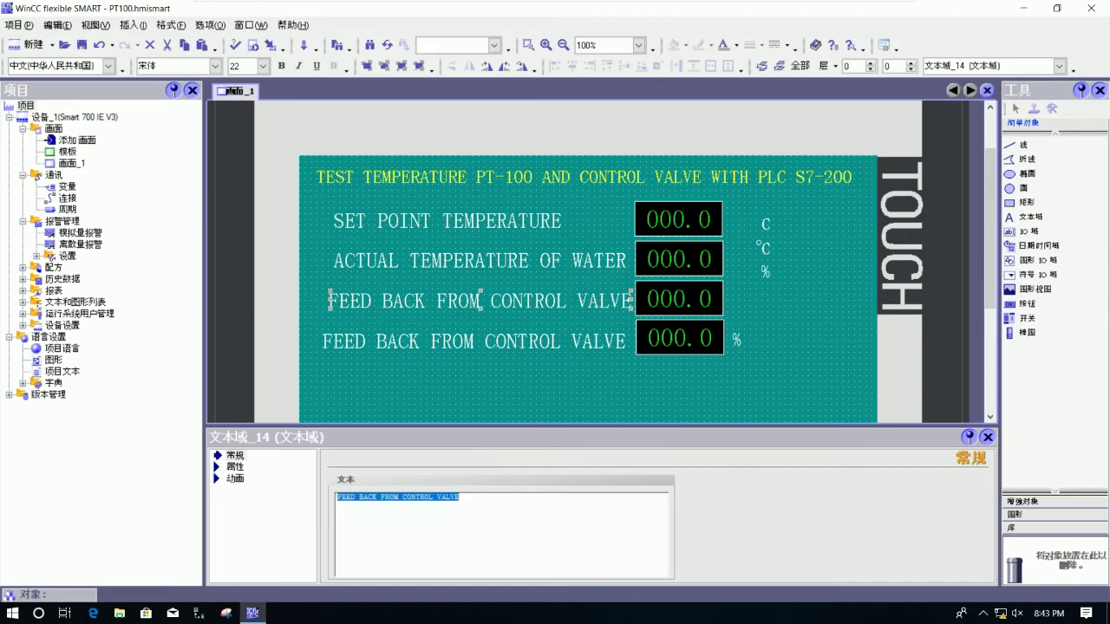
pyautogui.click(398, 497)
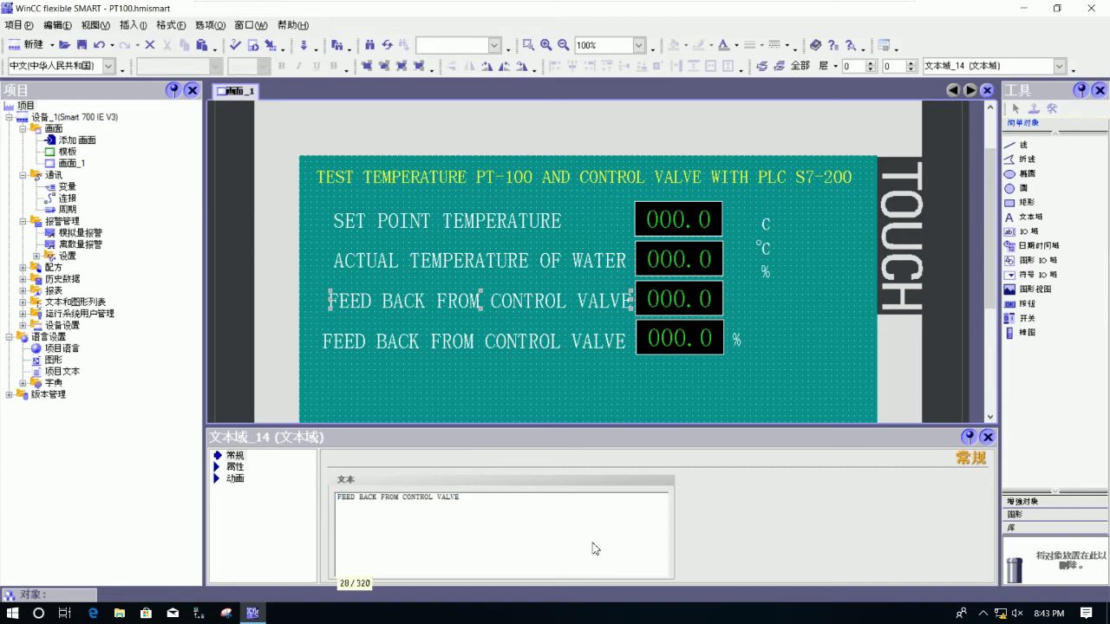
pyautogui.press('BackSpace')
pyautogui.press('BackSpace')
pyautogui.press('BackSpace')
pyautogui.press('BackSpace')
pyautogui.press('BackSpace')
pyautogui.press('BackSpace')
pyautogui.press('BackSpace')
pyautogui.press('BackSpace')
pyautogui.press('BackSpace')
pyautogui.press('BackSpace')
pyautogui.press('BackSpace')
pyautogui.press('BackSpace')
pyautogui.press('BackSpace')
pyautogui.press('BackSpace')
pyautogui.write('SET')
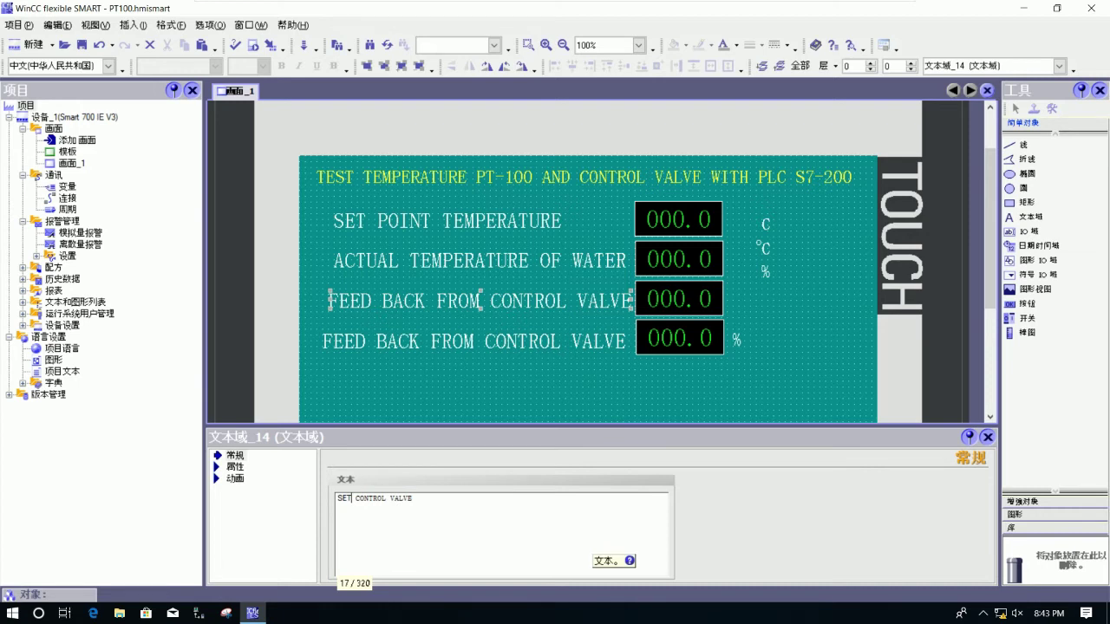
pyautogui.write('POINT')
pyautogui.press('BackSpace')
pyautogui.press('BackSpace')
pyautogui.press('BackSpace')
pyautogui.press('BackSpace')
pyautogui.press('BackSpace')
pyautogui.write('POINT TO')
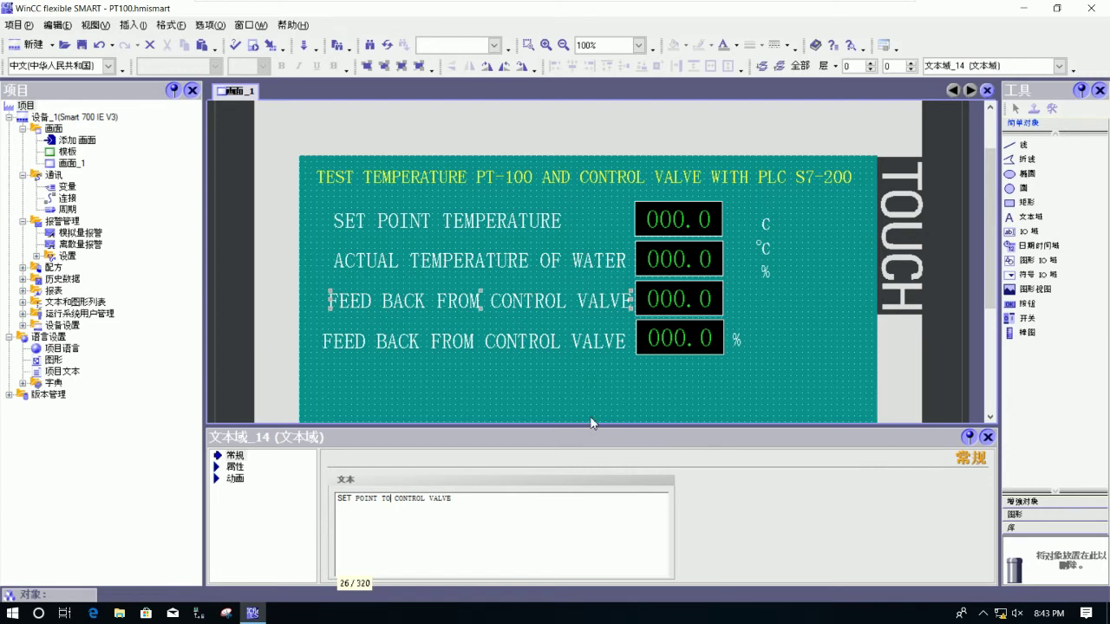
pyautogui.click(563, 385)
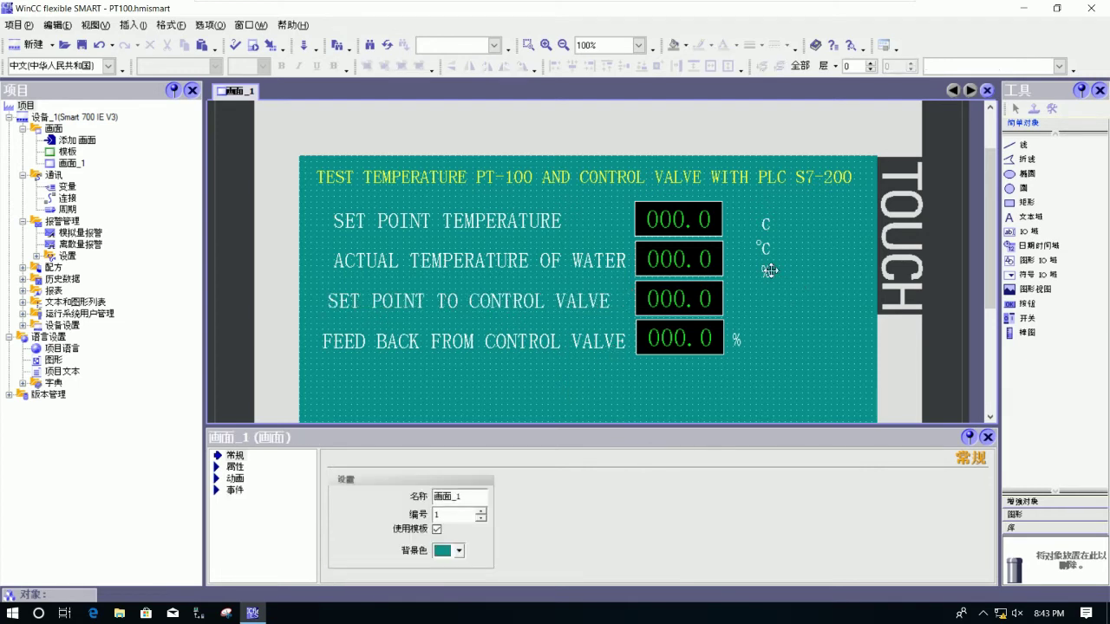
# Step: Copy the feedback row's % unit beside the third value field and delete the stray % label
pyautogui.moveTo(736, 339); pyautogui.dragTo(738, 298)
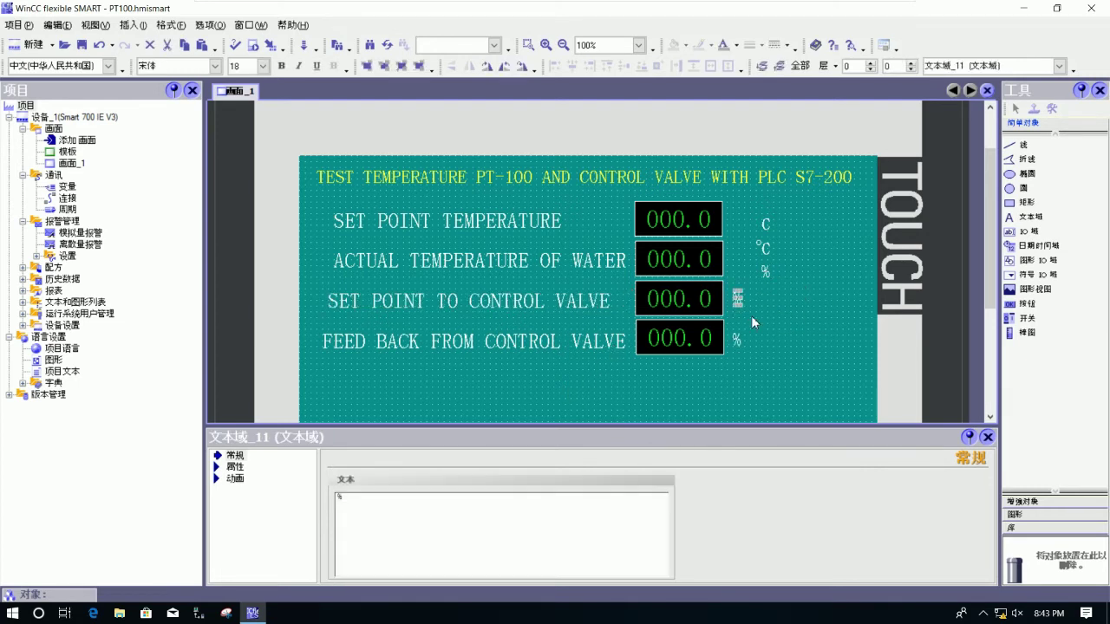
pyautogui.click(761, 326)
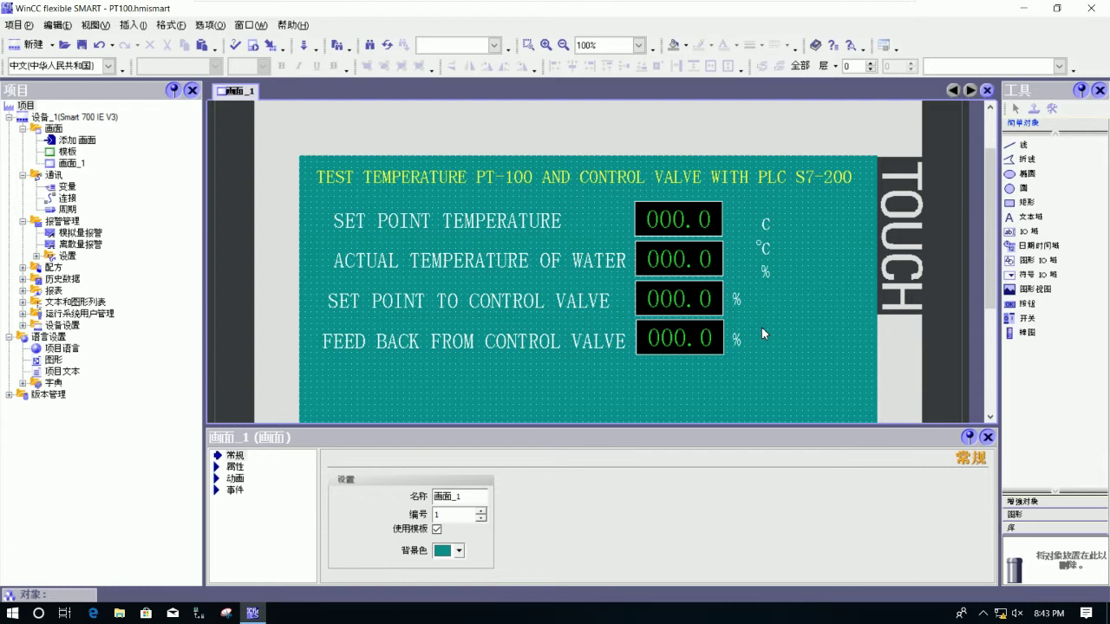
pyautogui.click(766, 271)
pyautogui.press('Delete')
# Step: Nudge the FEED BACK FROM CONTROL VALVE label right and up to align with the label above and its value field
pyautogui.click(401, 340)
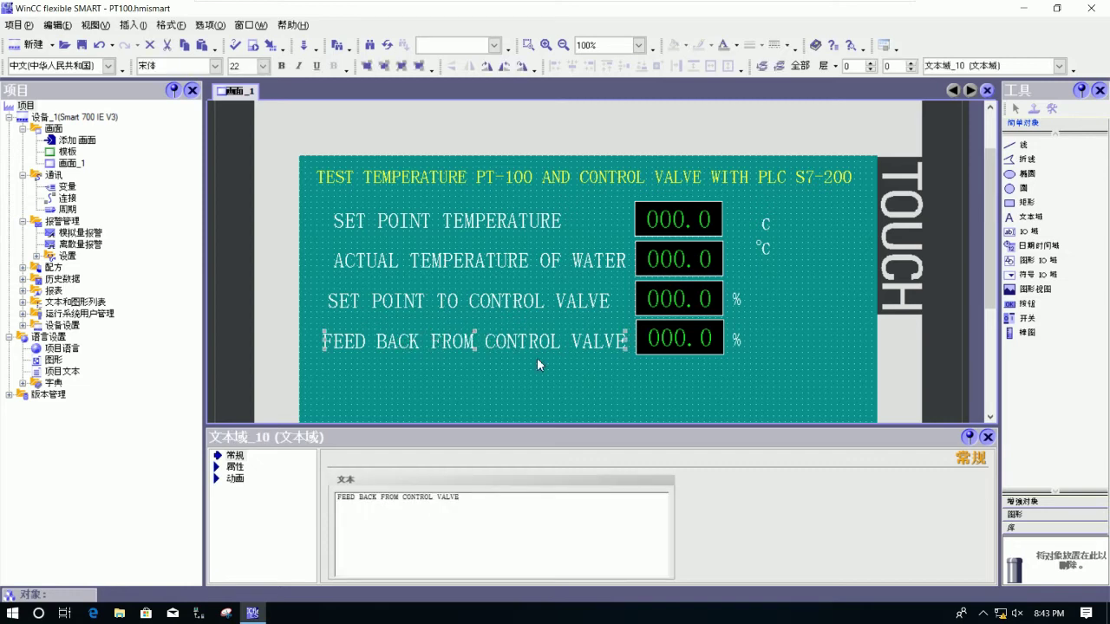
pyautogui.press('Right')
pyautogui.press('Right')
pyautogui.press('Right')
pyautogui.press('Right')
pyautogui.press('Up')
pyautogui.press('Up')
pyautogui.press('Up')
pyautogui.press('Right')
pyautogui.press('Right')
pyautogui.press('Right')
pyautogui.press('Right')
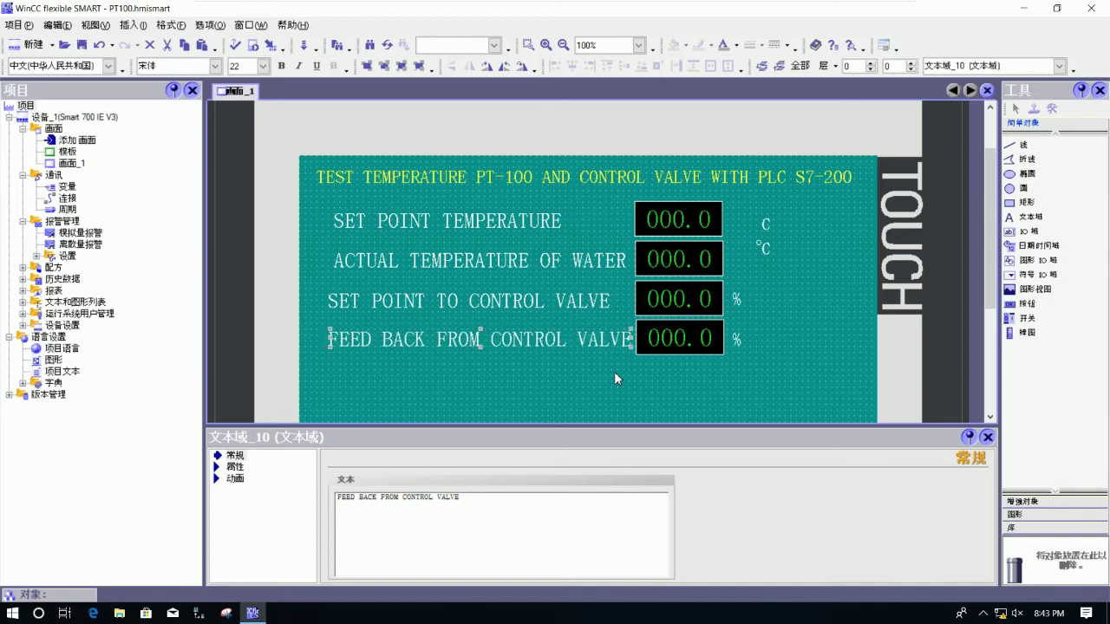
# Step: Nudge the ACTUAL TEMPERATURE OF WATER and SET POINT TEMPERATURE labels left to align with the two control valve labels
pyautogui.click(442, 260)
pyautogui.press('Left')
pyautogui.press('Left')
pyautogui.press('Left')
pyautogui.press('Left')
pyautogui.press('Left')
pyautogui.press('Left')
pyautogui.click(430, 222)
pyautogui.press('Left')
pyautogui.press('Left')
pyautogui.press('Left')
pyautogui.press('Left')
pyautogui.press('Left')
pyautogui.press('Left')
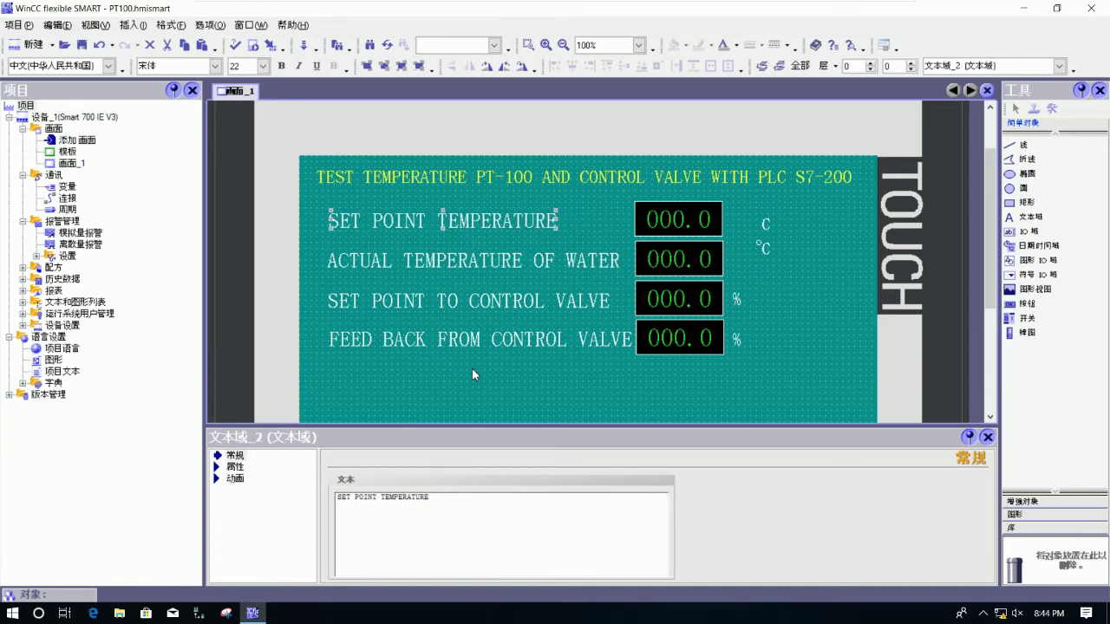
pyautogui.click(473, 369)
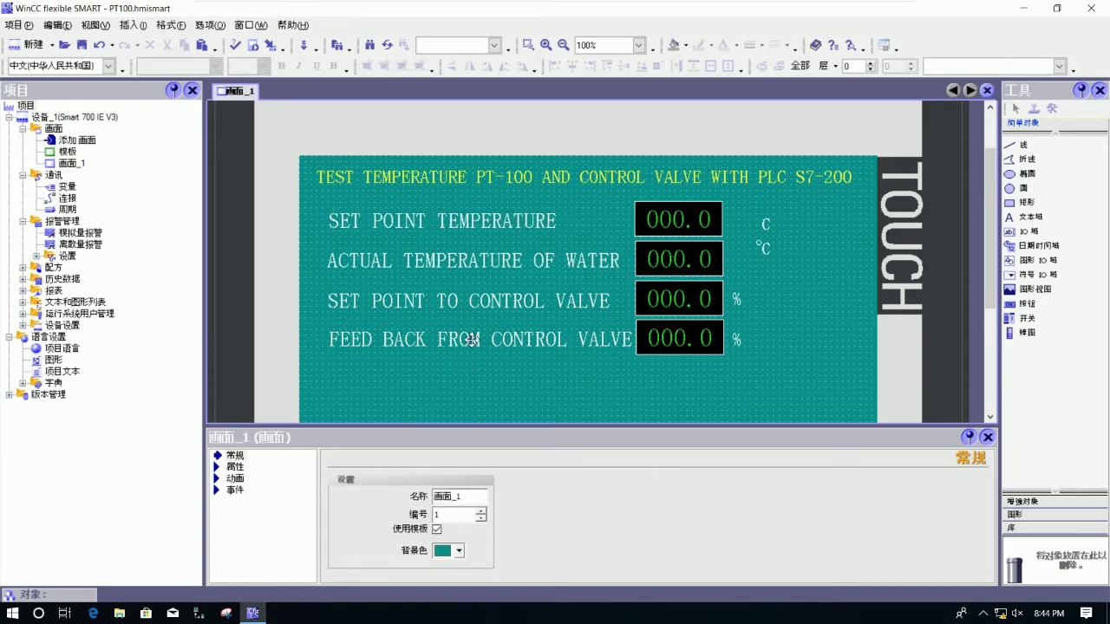
# Step: Delete the stray C label and move the °C unit beside the SET POINT TEMPERATURE value field
pyautogui.click(768, 226)
pyautogui.press('Delete')
pyautogui.moveTo(760, 248); pyautogui.dragTo(736, 221)
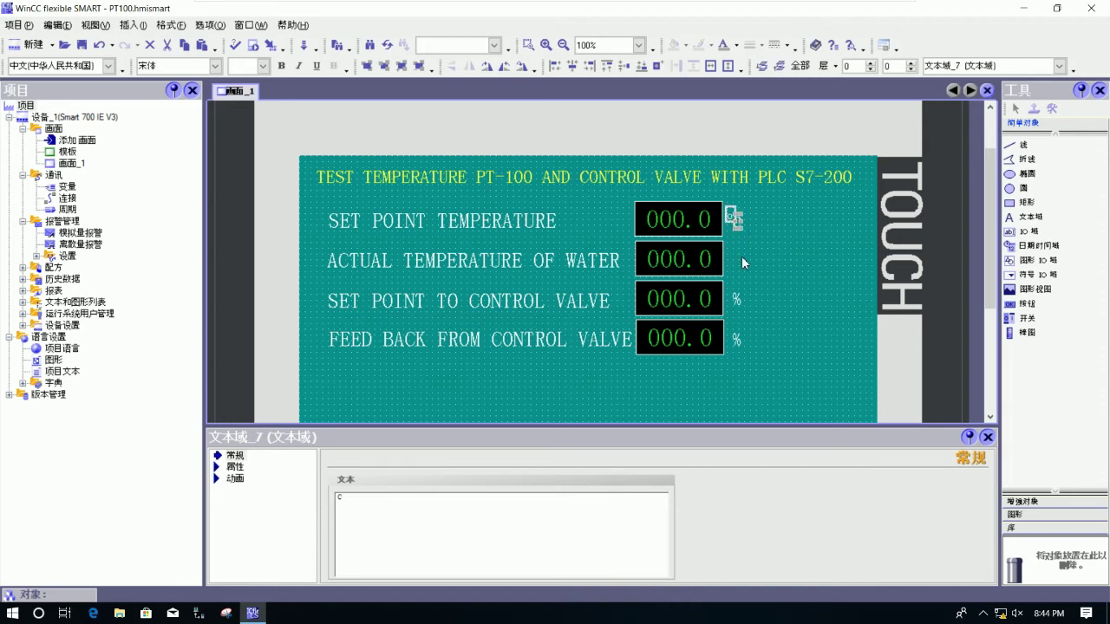
# Step: Place a copy of the °C unit beside the ACTUAL TEMPERATURE OF WATER value field and save the project
pyautogui.hotkey('ctrl', 'v')
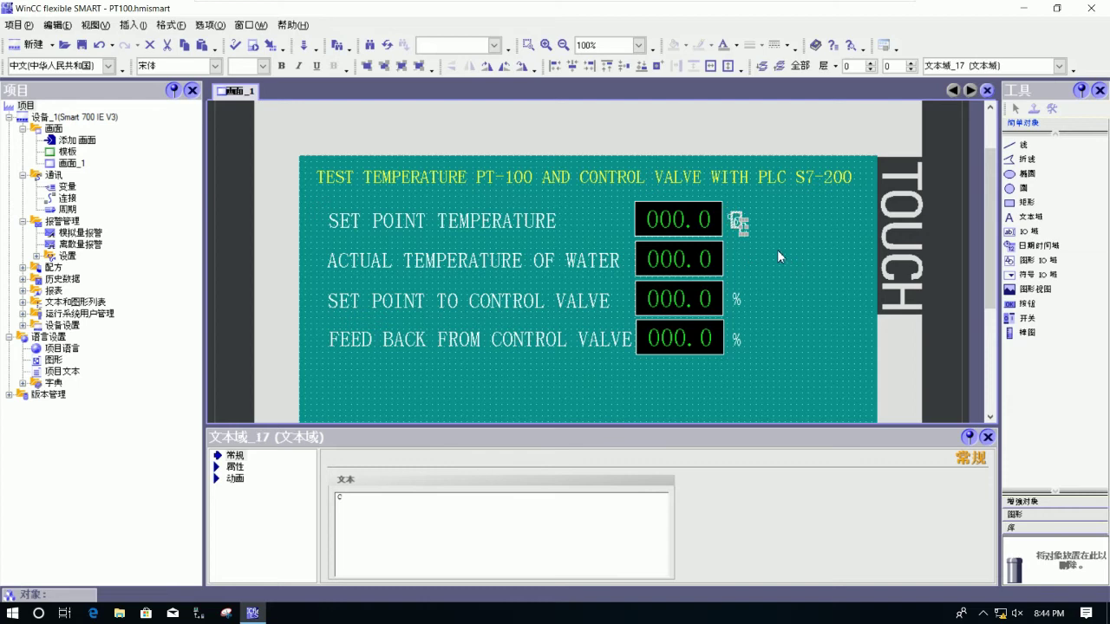
pyautogui.press('Down')
pyautogui.press('Down')
pyautogui.press('Down')
pyautogui.press('Down')
pyautogui.press('Down')
pyautogui.press('Down')
pyautogui.press('Down')
pyautogui.press('Down')
pyautogui.press('Down')
pyautogui.press('Down')
pyautogui.press('Down')
pyautogui.press('Down')
pyautogui.press('Down')
pyautogui.press('Down')
pyautogui.press('Down')
pyautogui.press('Down')
pyautogui.press('Down')
pyautogui.press('Down')
pyautogui.press('Down')
pyautogui.press('Down')
pyautogui.press('Left')
pyautogui.press('Left')
pyautogui.press('Left')
pyautogui.press('Left')
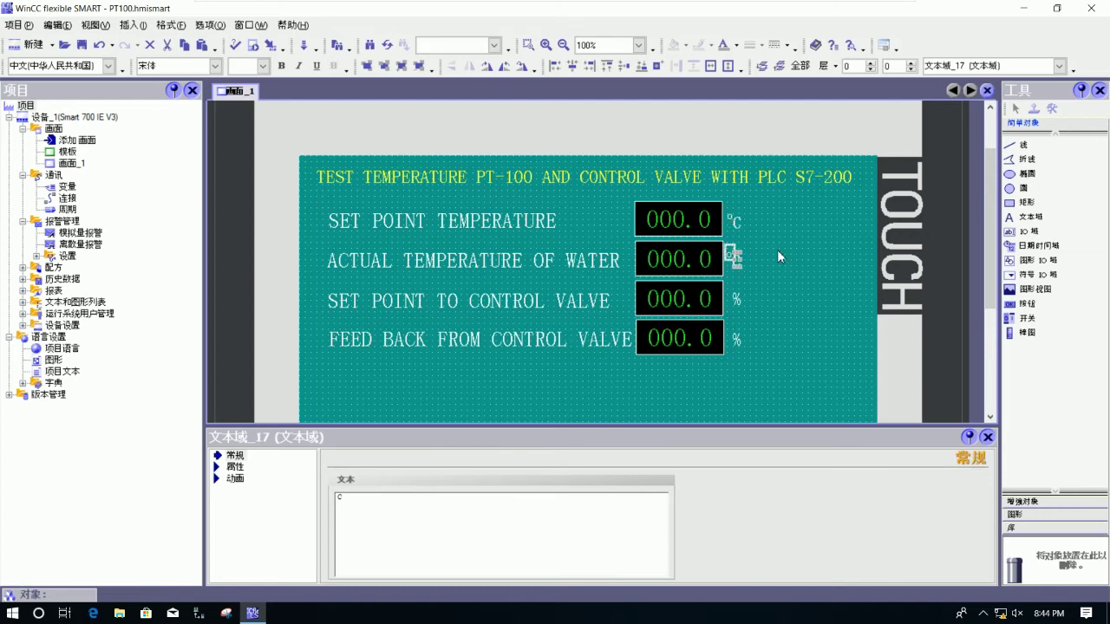
pyautogui.click(777, 249)
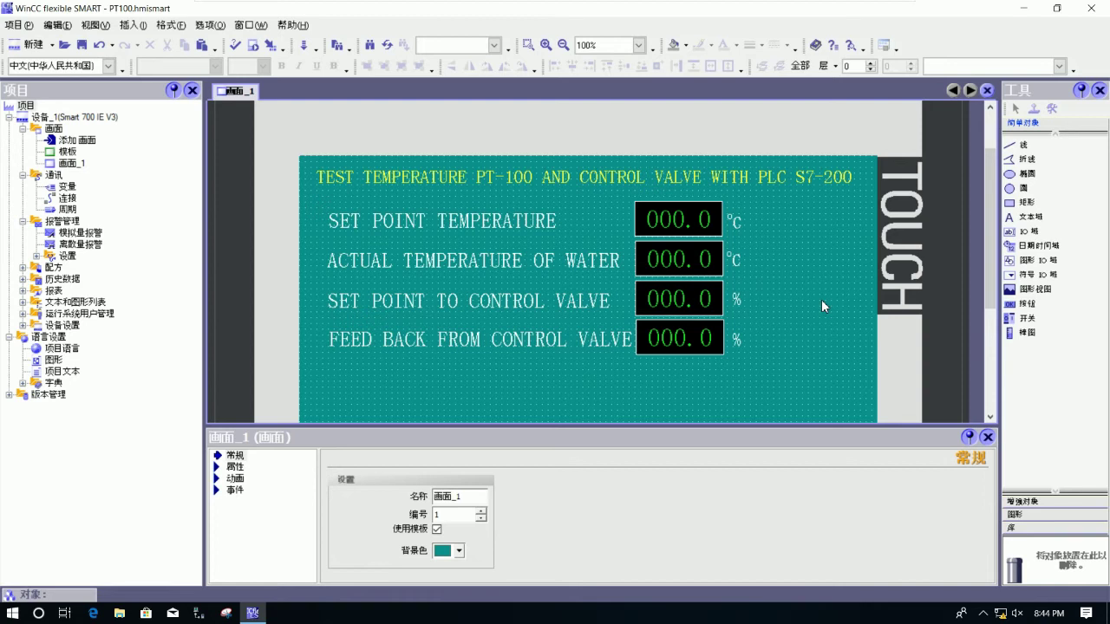
pyautogui.click(82, 45)
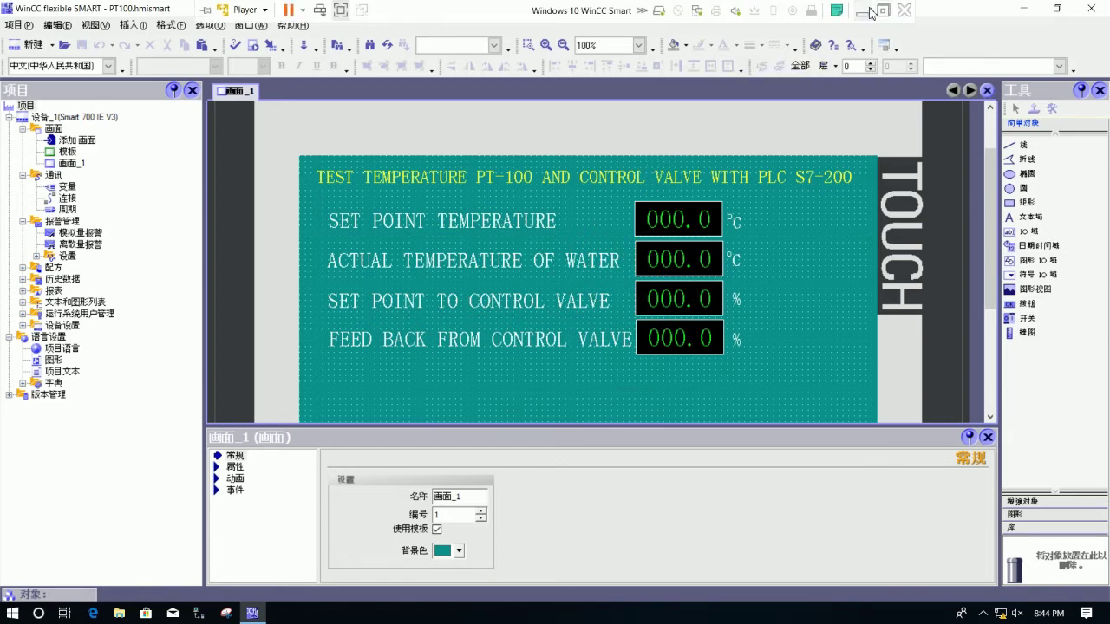
# Step: Switch to the STEP 7-Micro/WIN virtual machine and examine the live PID water temperature control network
pyautogui.click(863, 7)
pyautogui.moveTo(518, 613)
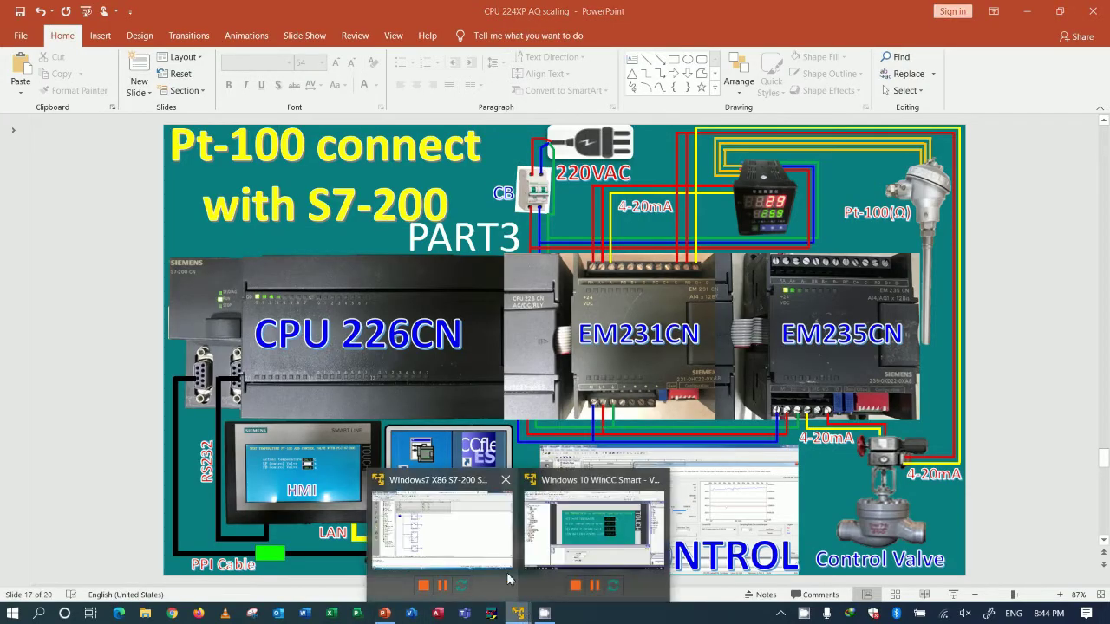
pyautogui.click(483, 536)
pyautogui.moveTo(477, 367); pyautogui.dragTo(421, 324)
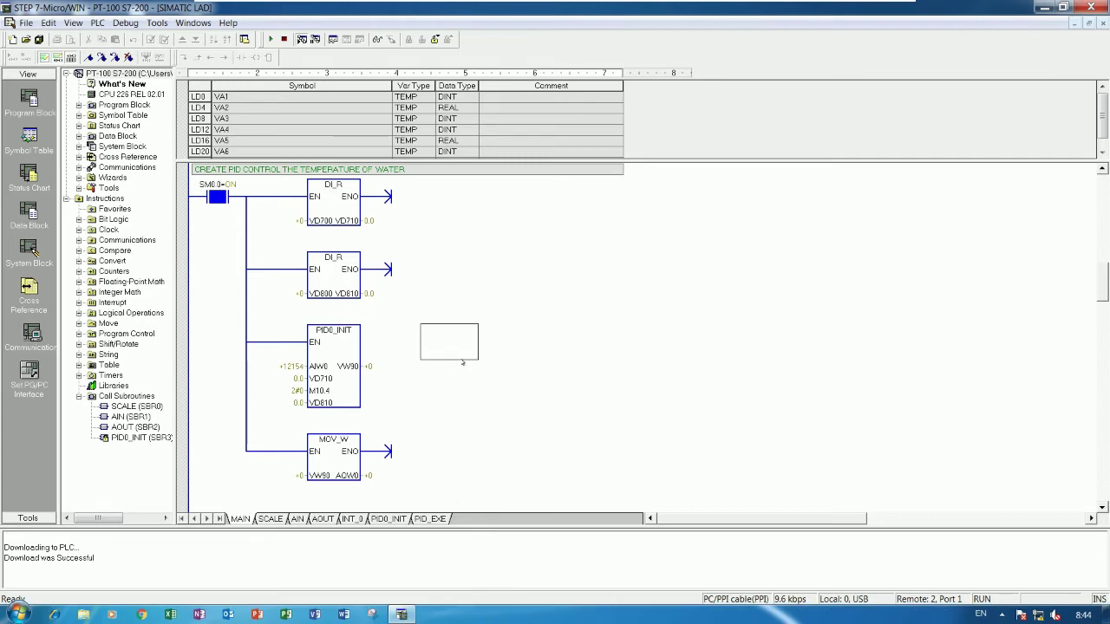
pyautogui.scroll(1, 453, 360)
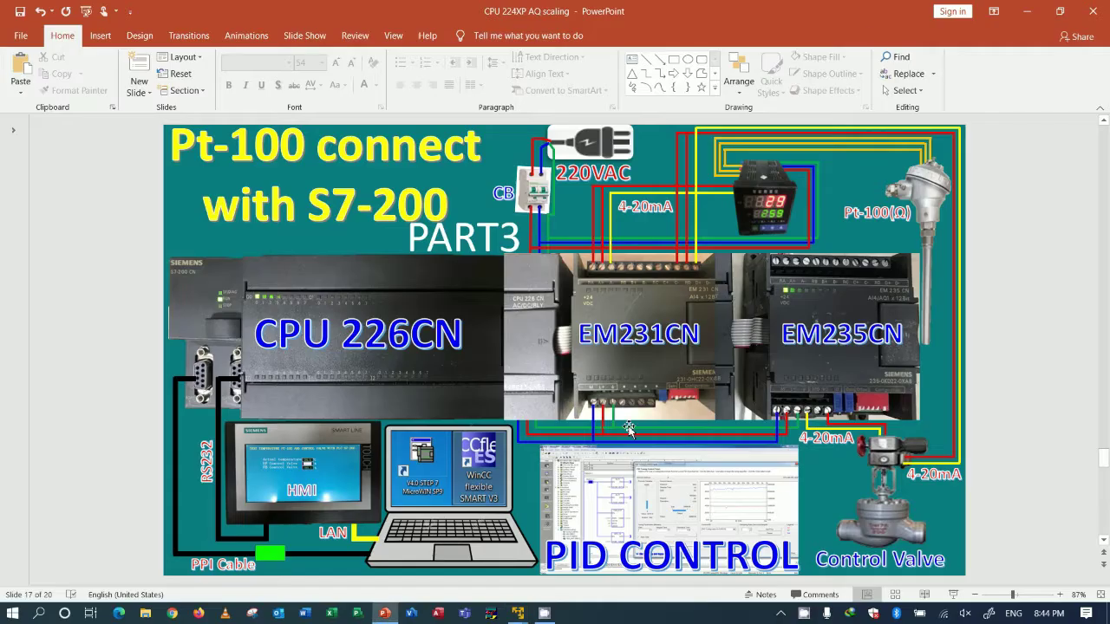
# Step: Switch to the WinCC flexible SMART virtual machine and delete the PIDSET tag from the variables table
pyautogui.moveTo(518, 613)
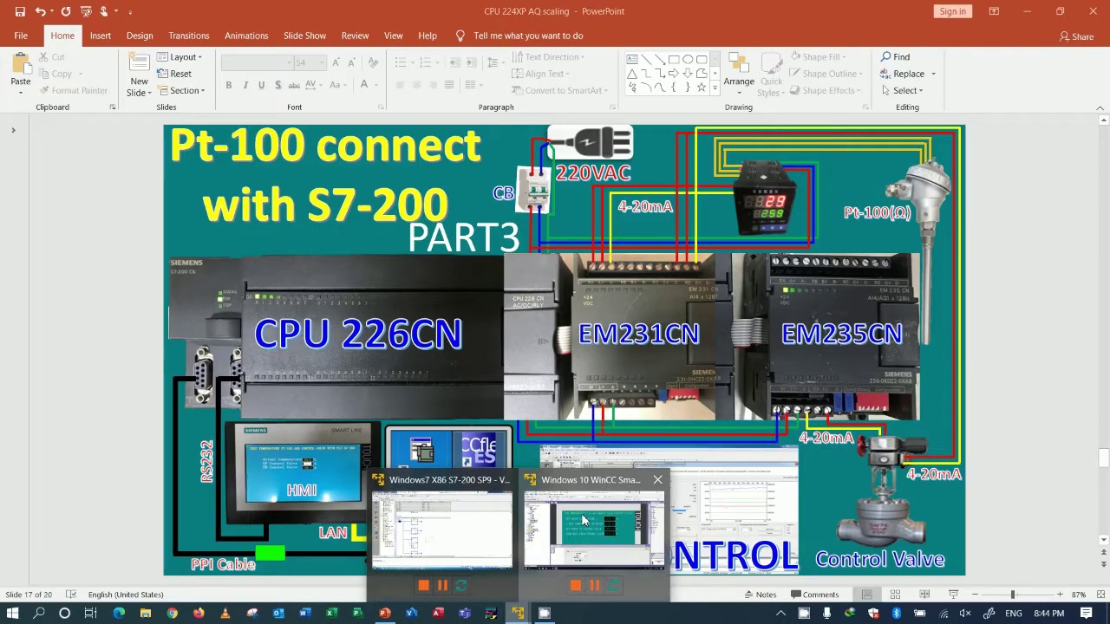
pyautogui.click(568, 521)
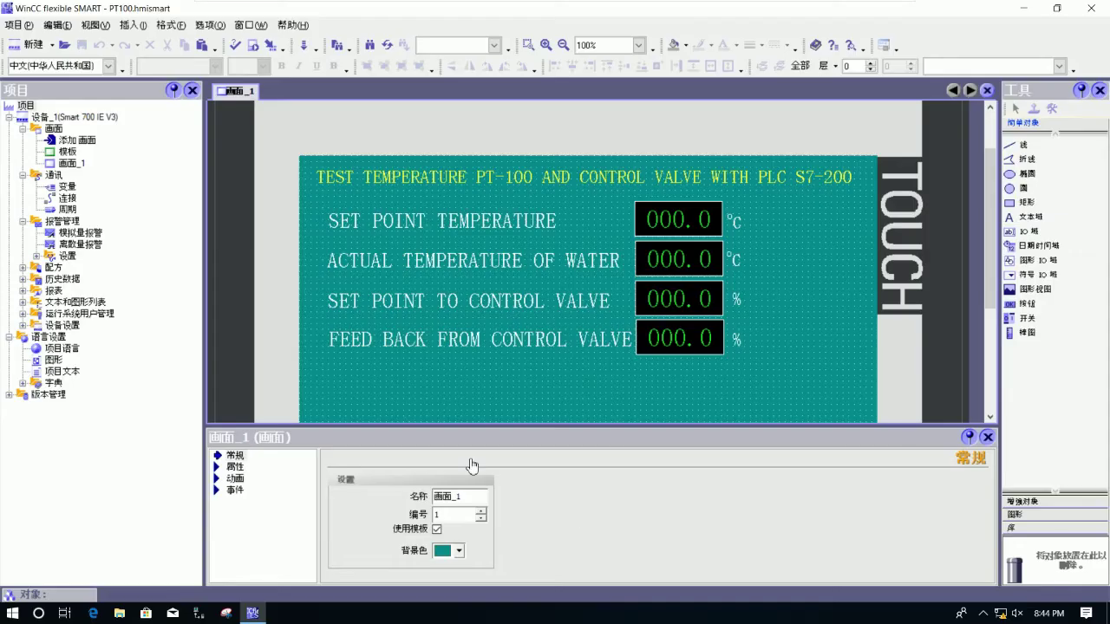
pyautogui.doubleClick(66, 186)
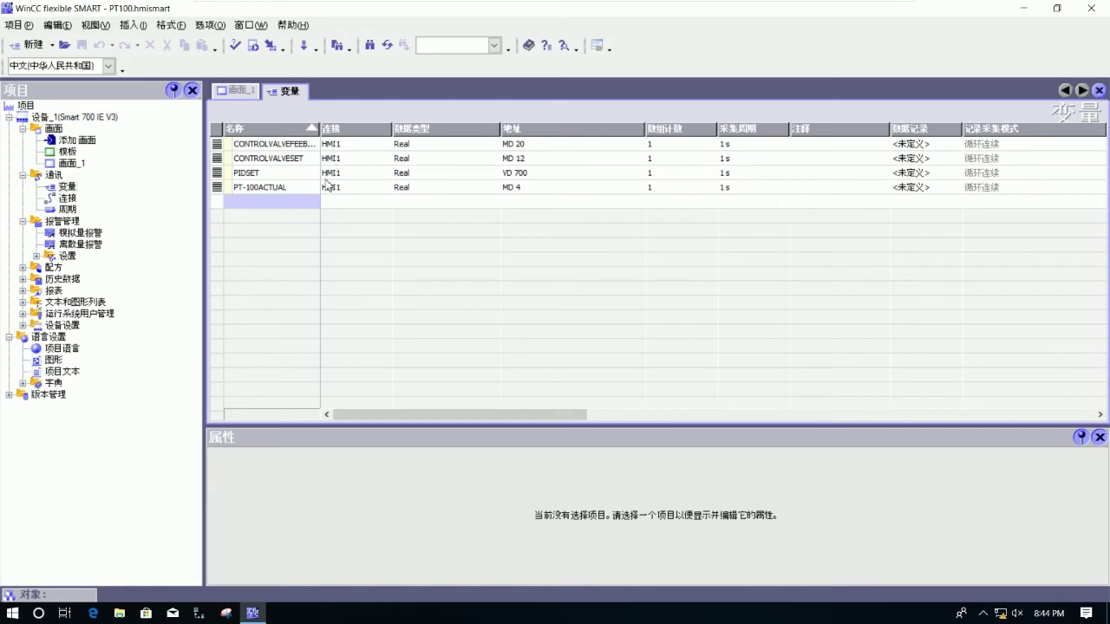
pyautogui.click(218, 173)
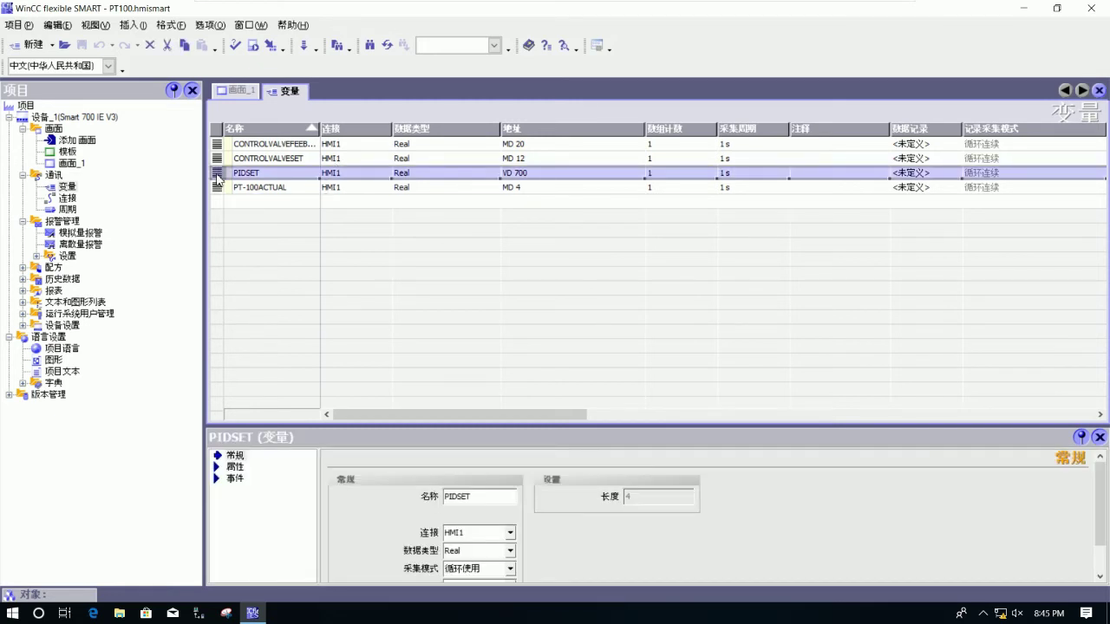
pyautogui.press('Delete')
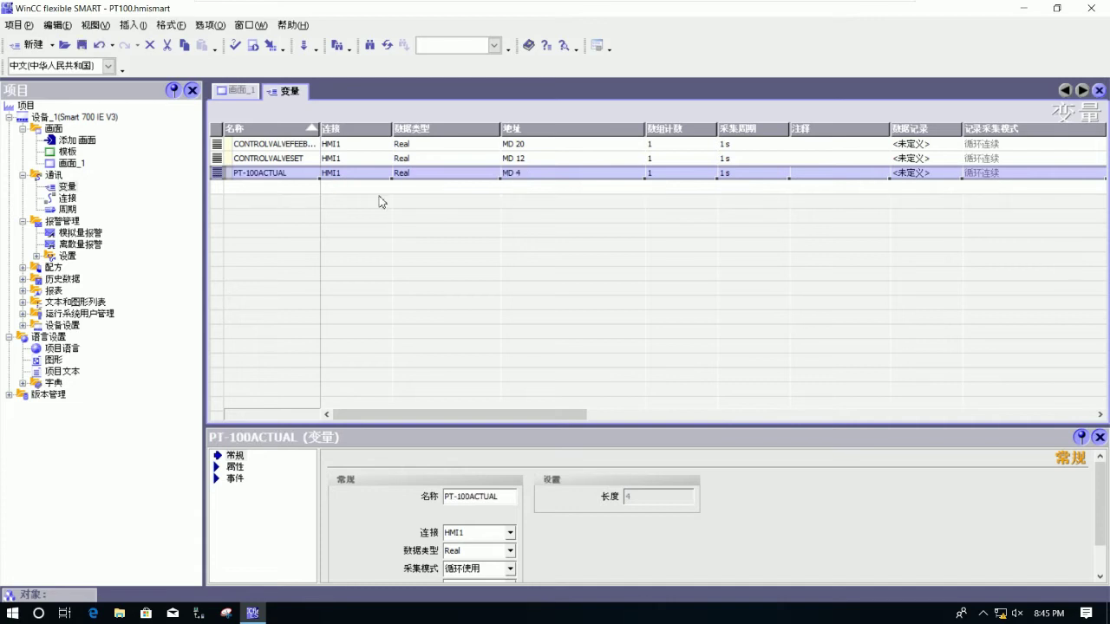
# Step: Add a tag named TEMPERATURECTL to the variables table with data type DWord
pyautogui.click(280, 193)
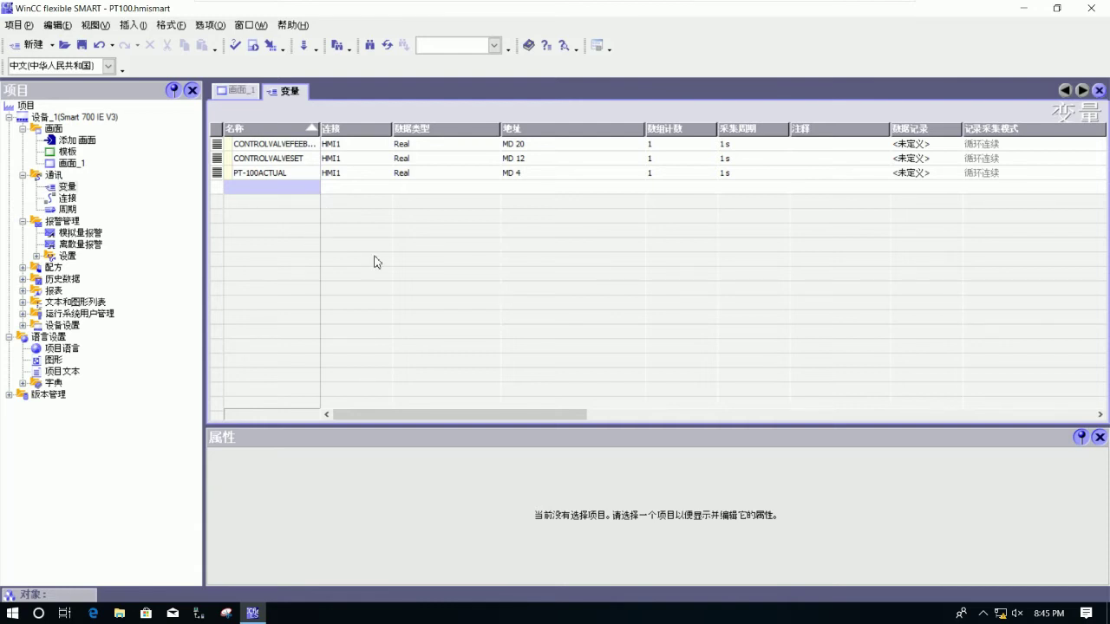
pyautogui.write('PI')
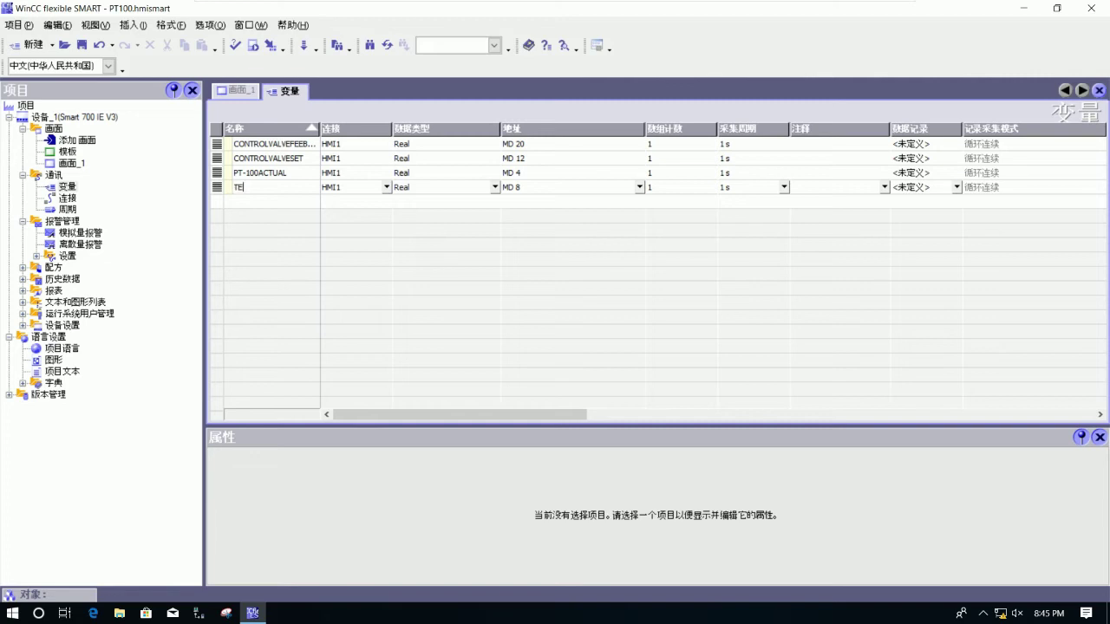
pyautogui.write('TURECTL')
pyautogui.press('Tab')
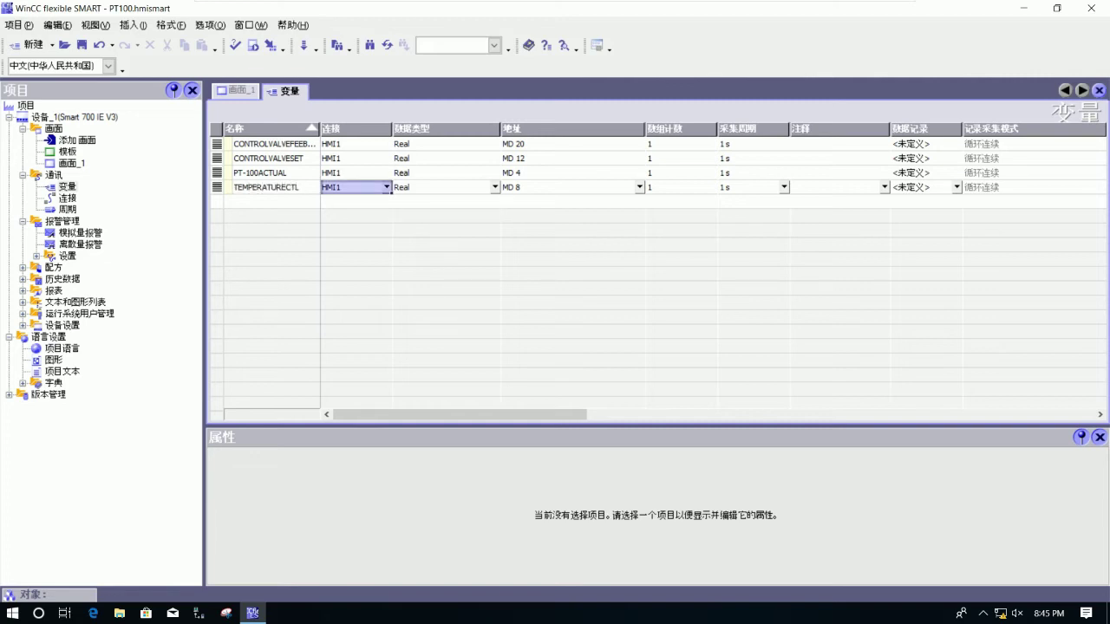
pyautogui.click(494, 187)
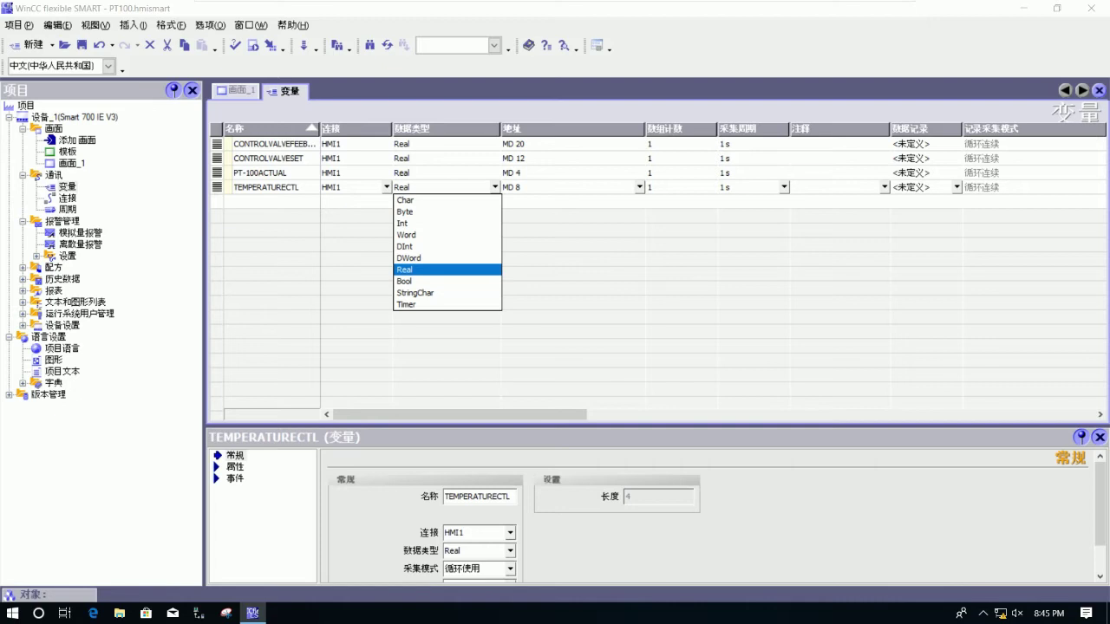
pyautogui.click(422, 259)
pyautogui.press('Tab')
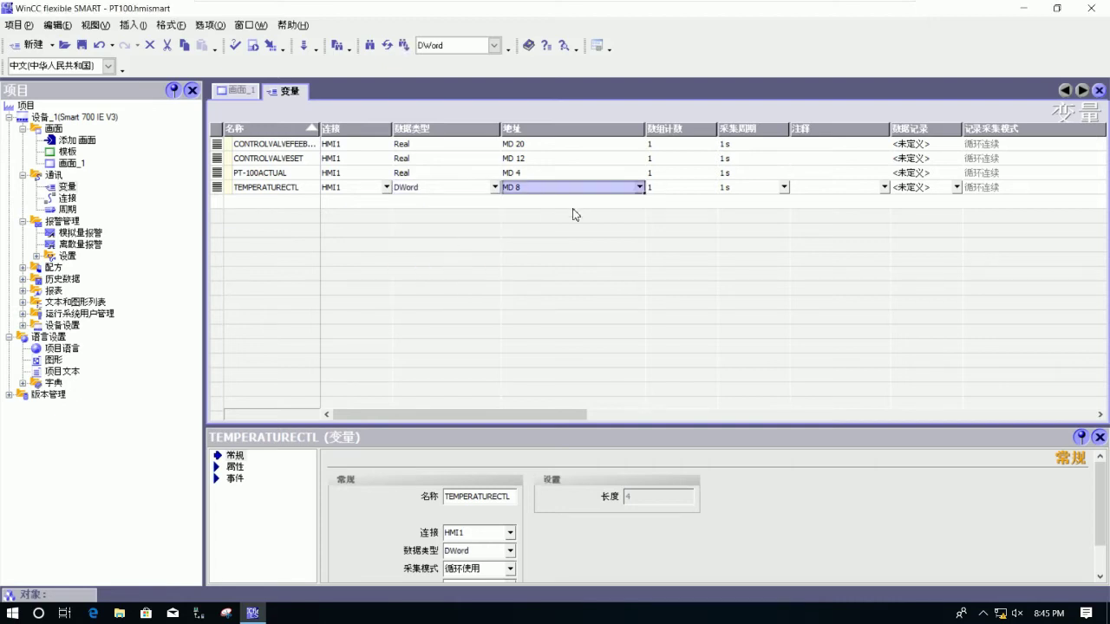
# Step: Set the address of the TEMPERATURECTL tag to VD 700
pyautogui.click(640, 189)
pyautogui.doubleClick(621, 224)
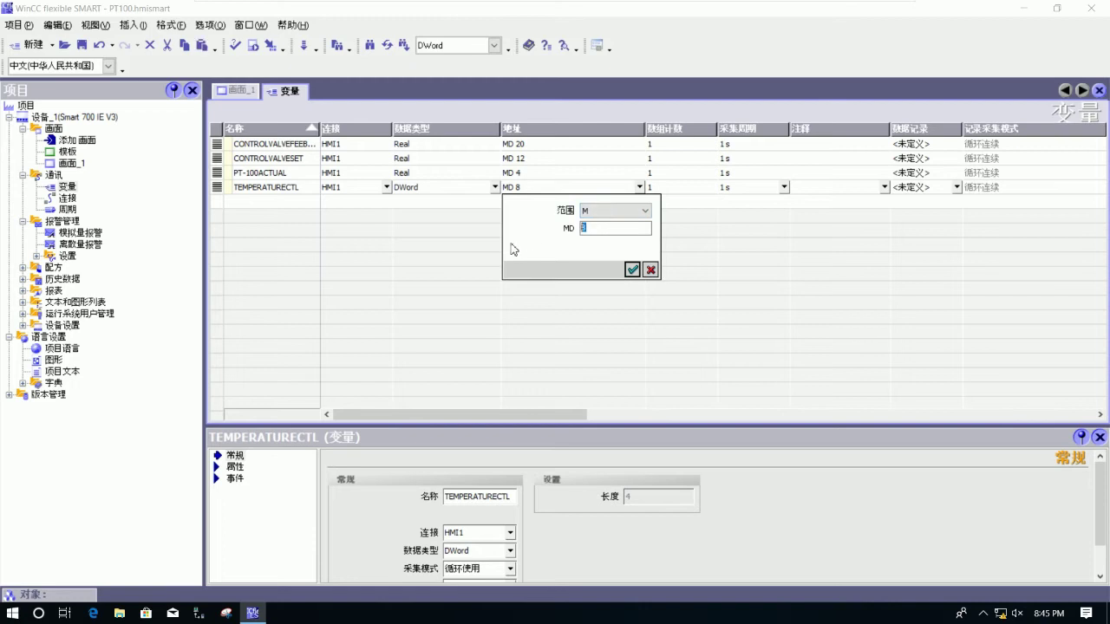
pyautogui.click(614, 211)
pyautogui.click(607, 224)
pyautogui.doubleClick(607, 224)
pyautogui.write('700')
pyautogui.click(632, 269)
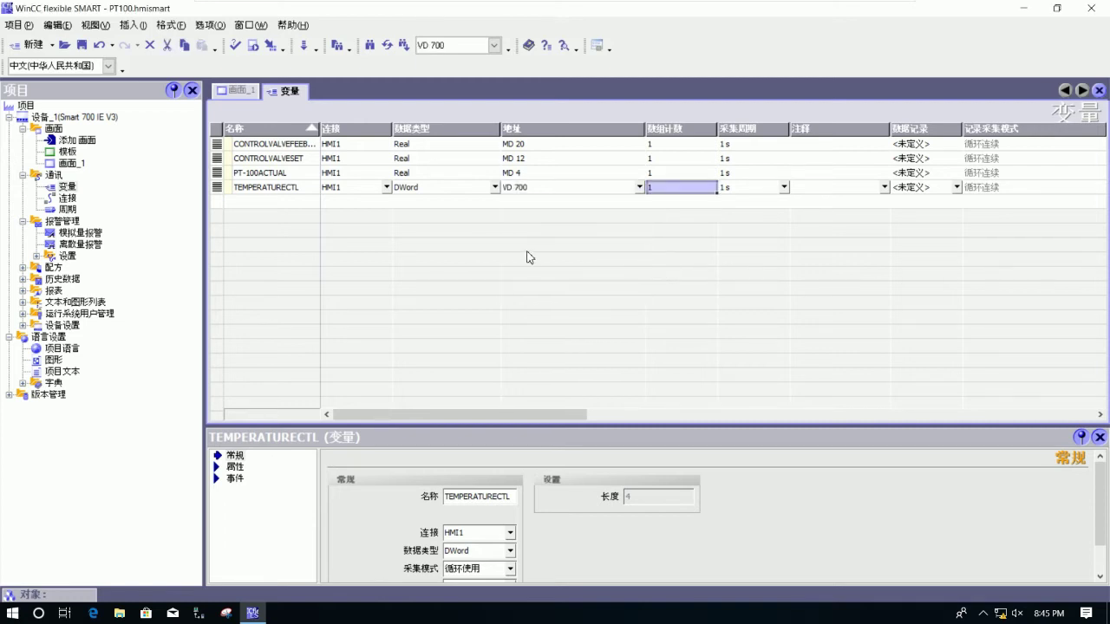
# Step: Add another tag below TEMPERATURECTL and name it TEMPERATUREMSCTL
pyautogui.doubleClick(277, 200)
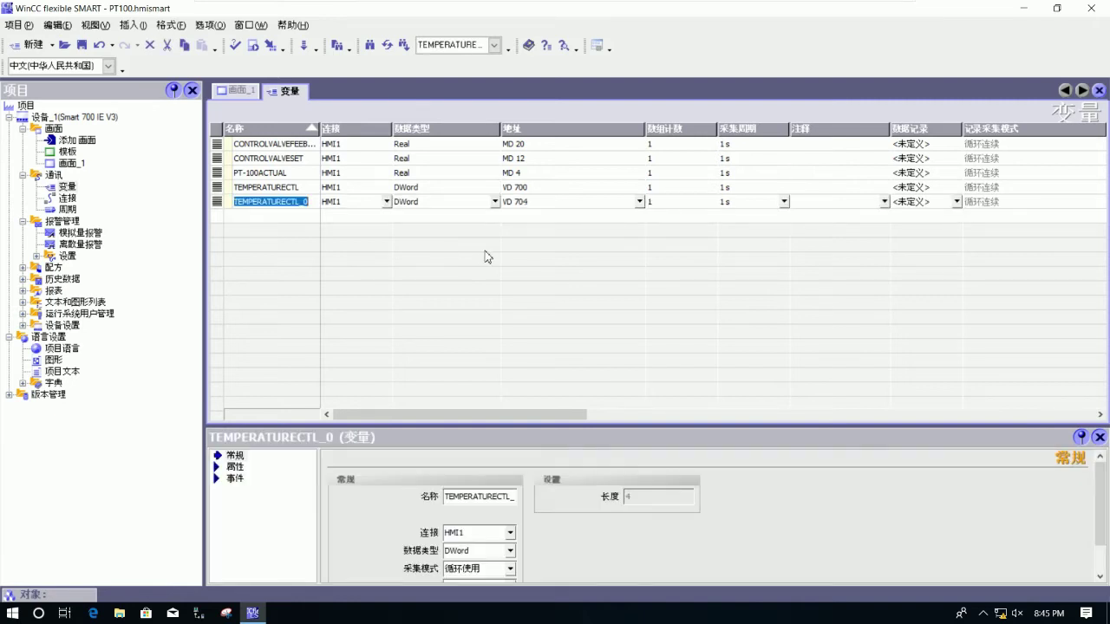
pyautogui.press('Return')
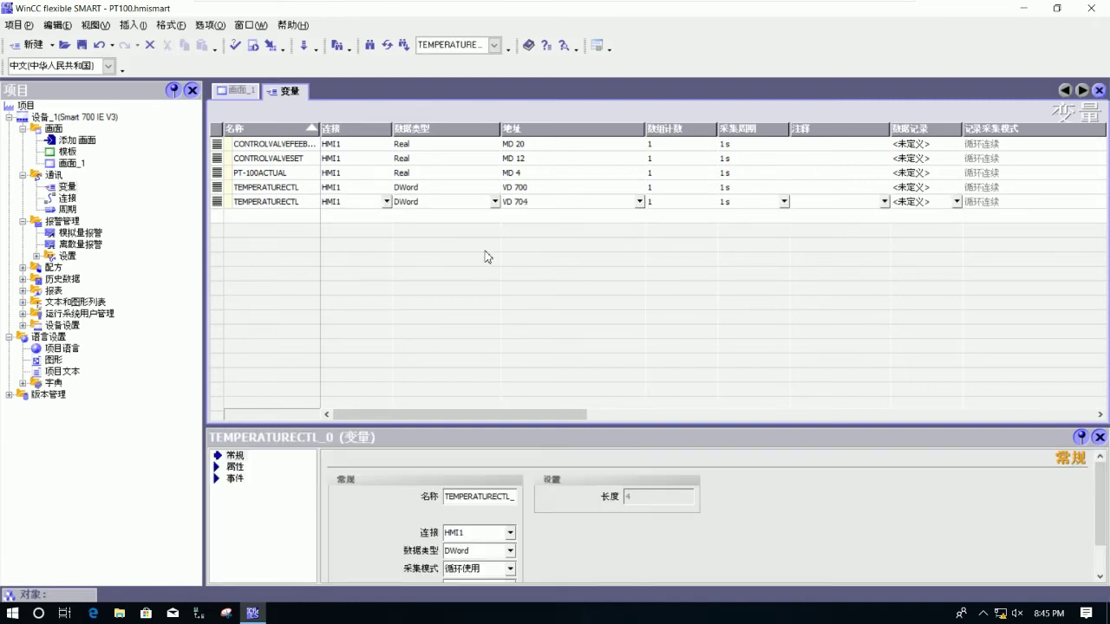
pyautogui.press('BackSpace')
pyautogui.press('BackSpace')
pyautogui.press('BackSpace')
pyautogui.press('BackSpace')
pyautogui.press('BackSpace')
pyautogui.press('BackSpace')
pyautogui.press('BackSpace')
pyautogui.press('BackSpace')
pyautogui.press('BackSpace')
pyautogui.press('BackSpace')
pyautogui.press('BackSpace')
pyautogui.press('BackSpace')
pyautogui.press('BackSpace')
pyautogui.write('TEMPERATUREMS')
pyautogui.press('Tab')
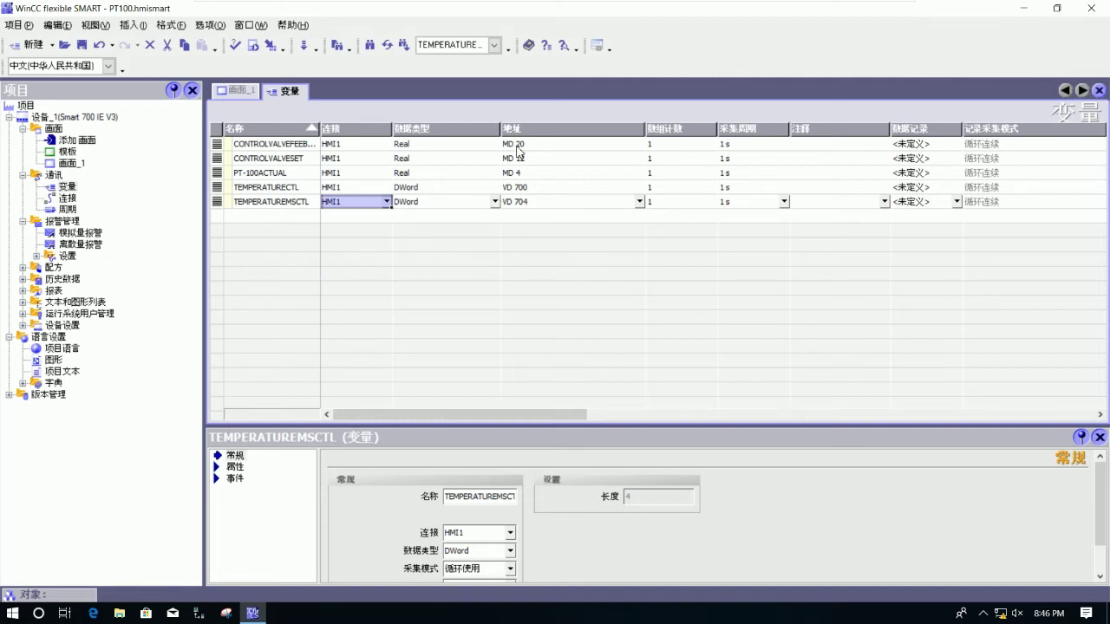
# Step: Check the DI_R blocks in STEP 7-Micro/WIN and set the TEMPERATURECTL and TEMPERATUREMSCTL tags in WinCC flexible SMART to DInt
pyautogui.click(867, 8)
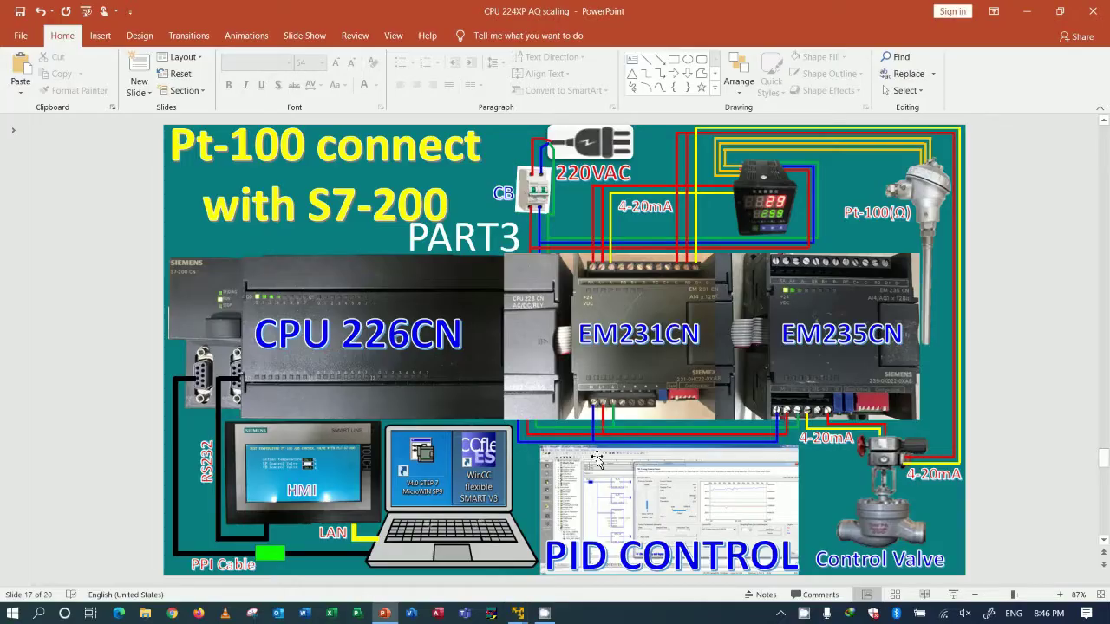
pyautogui.moveTo(521, 614)
pyautogui.click(439, 520)
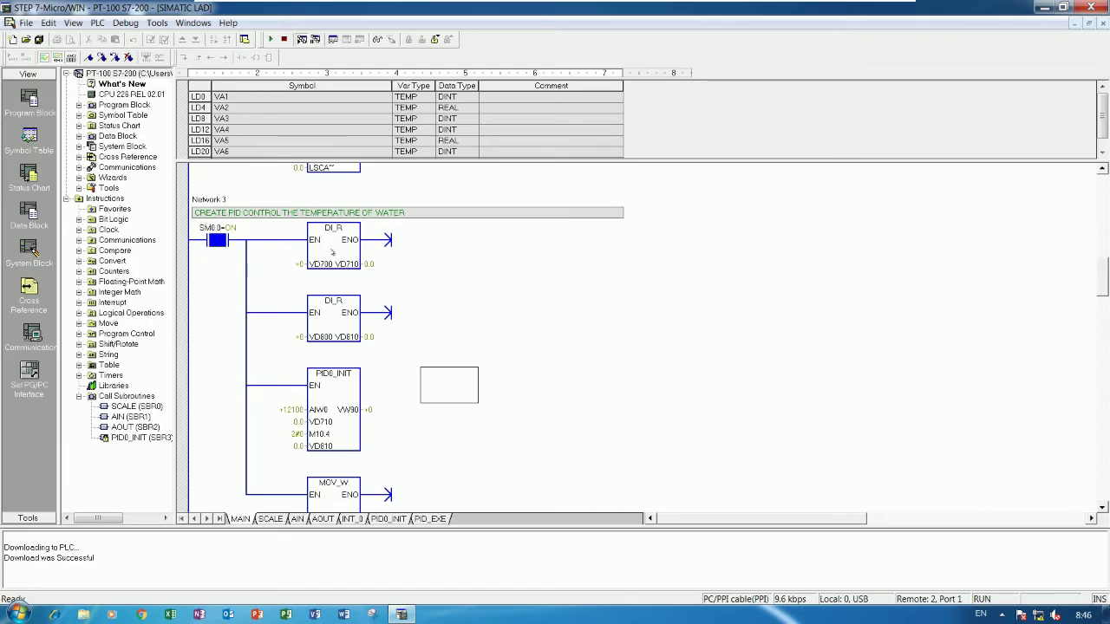
pyautogui.click(873, 12)
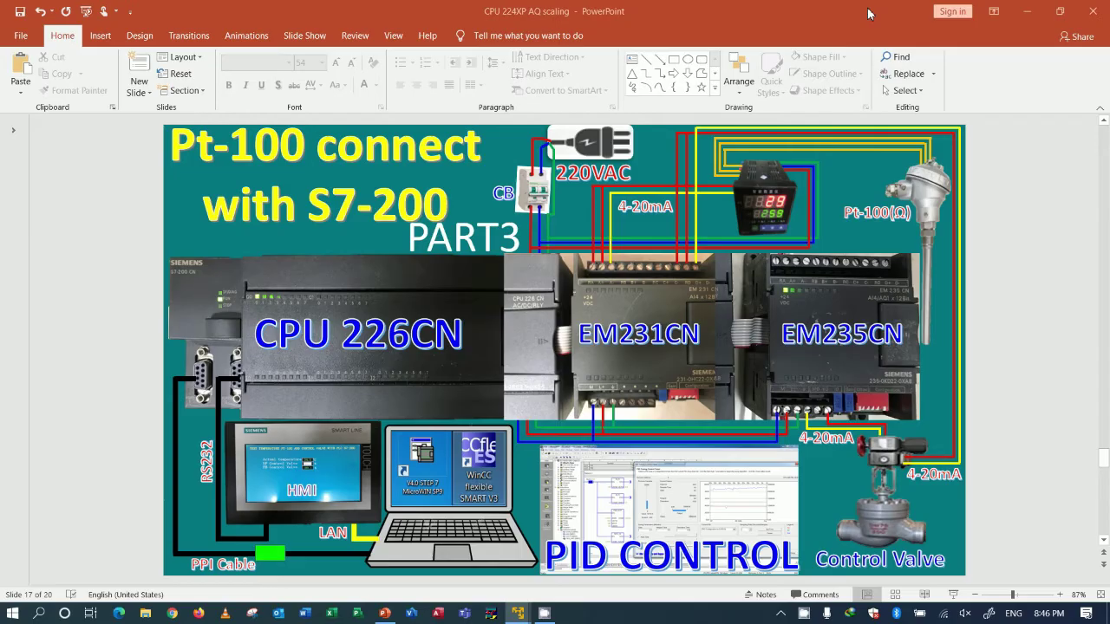
pyautogui.moveTo(525, 614)
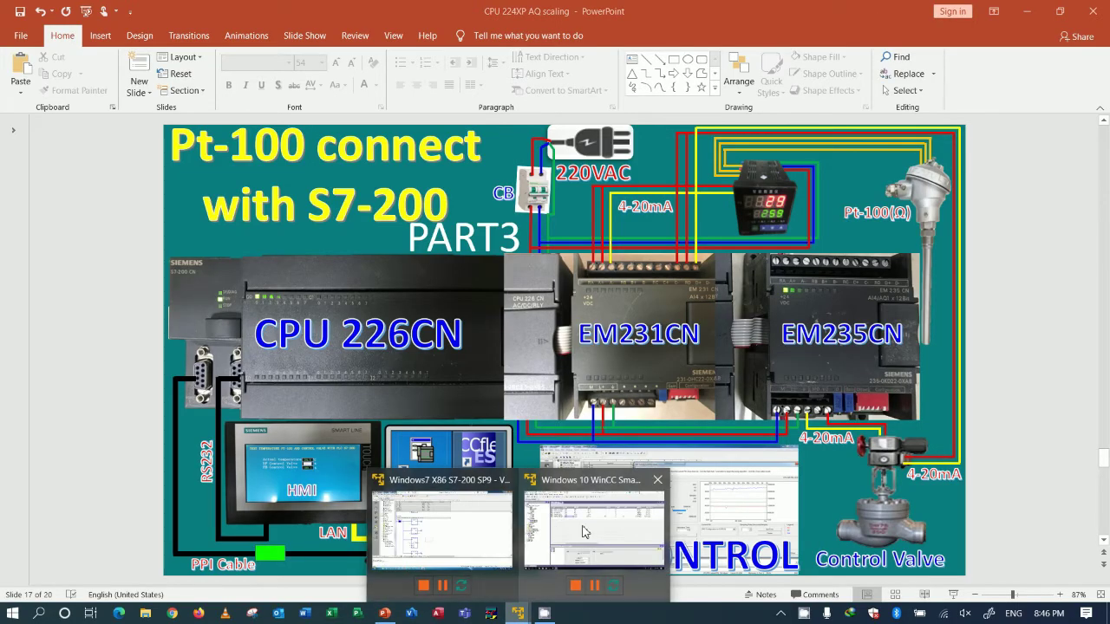
pyautogui.click(602, 548)
pyautogui.click(495, 187)
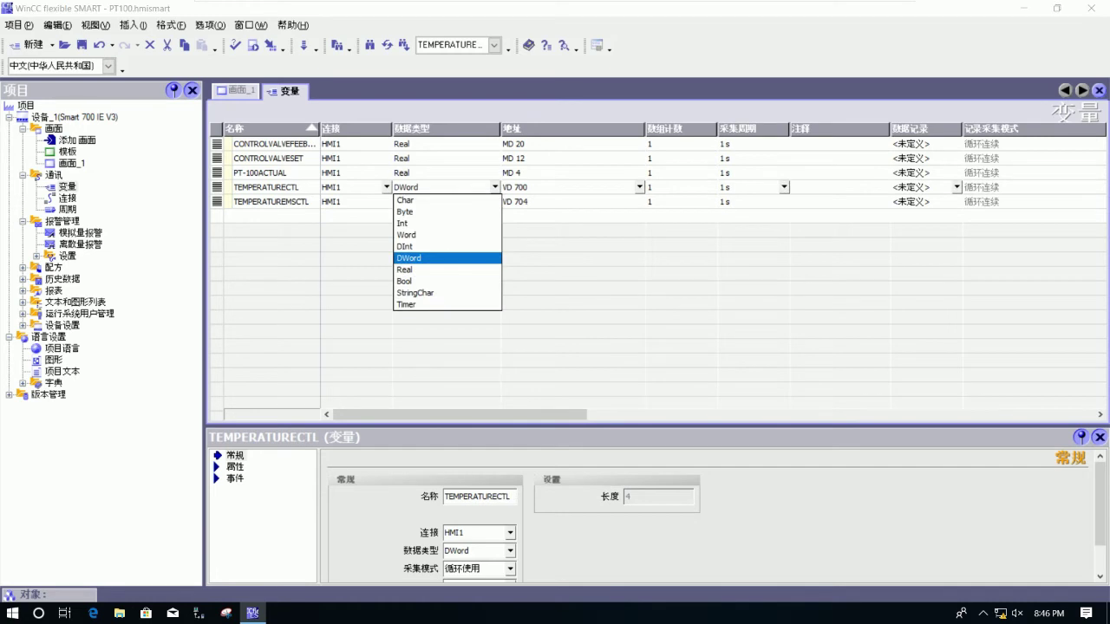
pyautogui.click(428, 247)
pyautogui.click(495, 201)
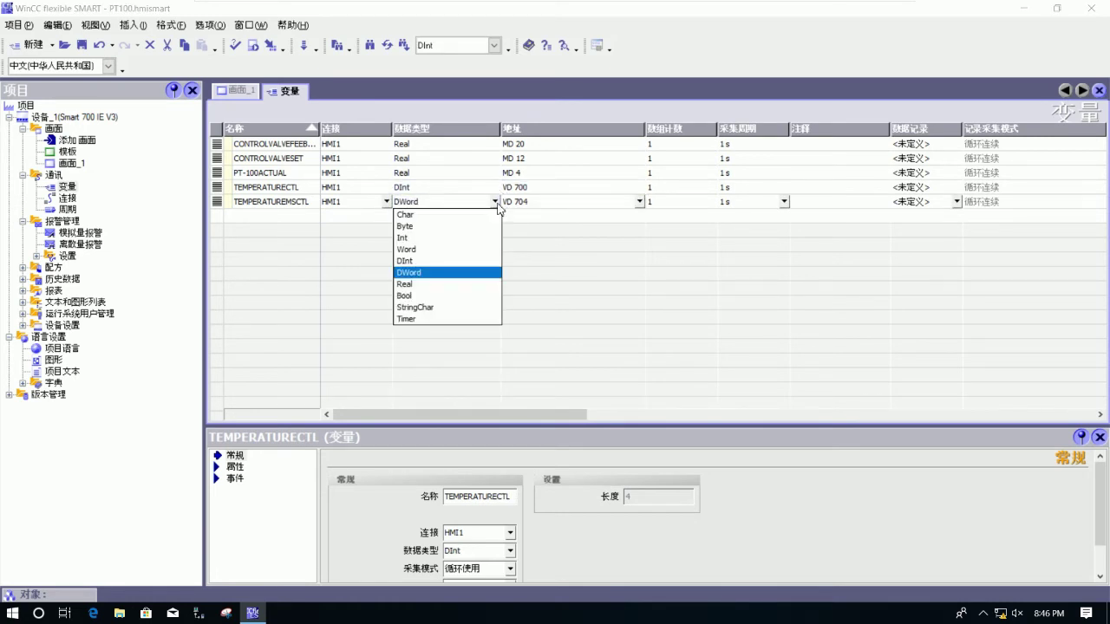
pyautogui.click(427, 260)
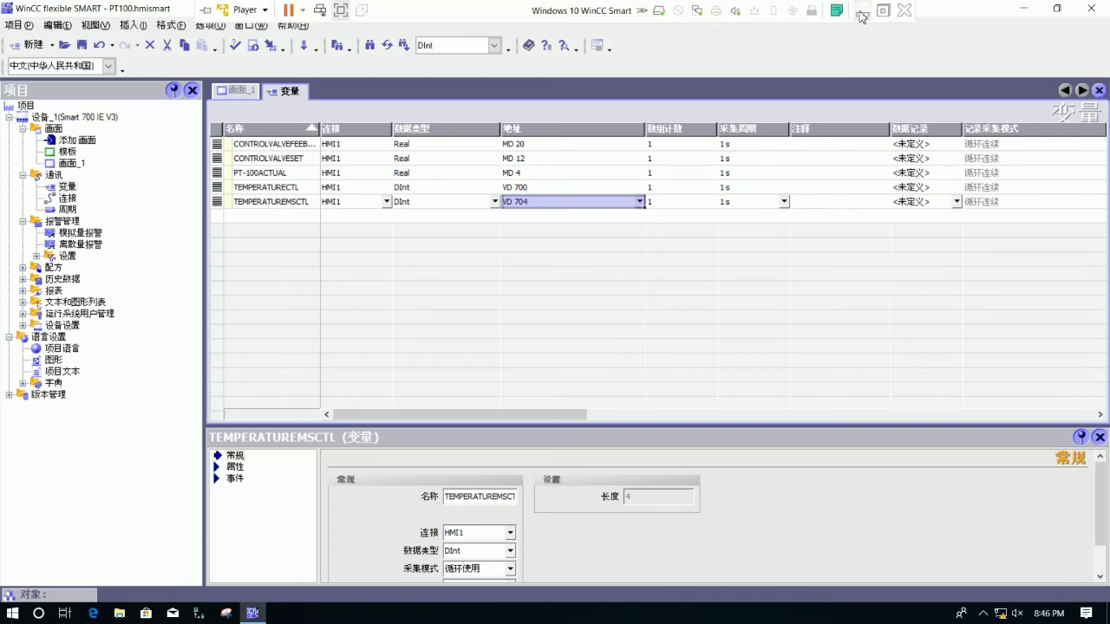
# Step: Examine the PID0_INIT and MOV_W blocks of Network 3 in STEP 7-Micro/WIN and return to WinCC flexible SMART
pyautogui.click(863, 18)
pyautogui.moveTo(528, 601)
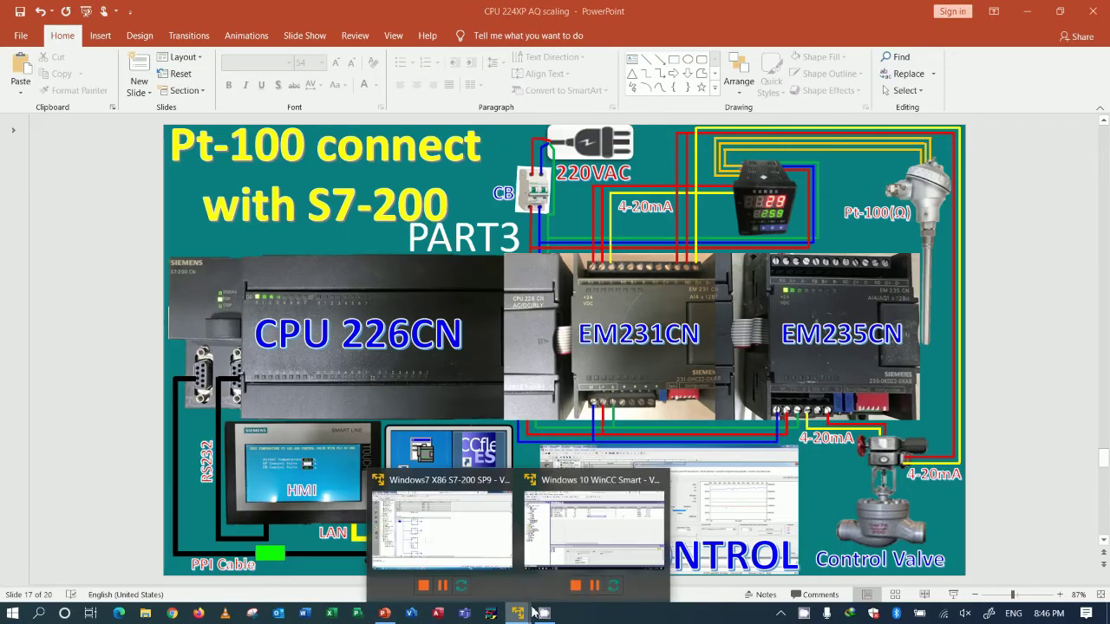
pyautogui.click(472, 538)
pyautogui.scroll(-5, 492, 358)
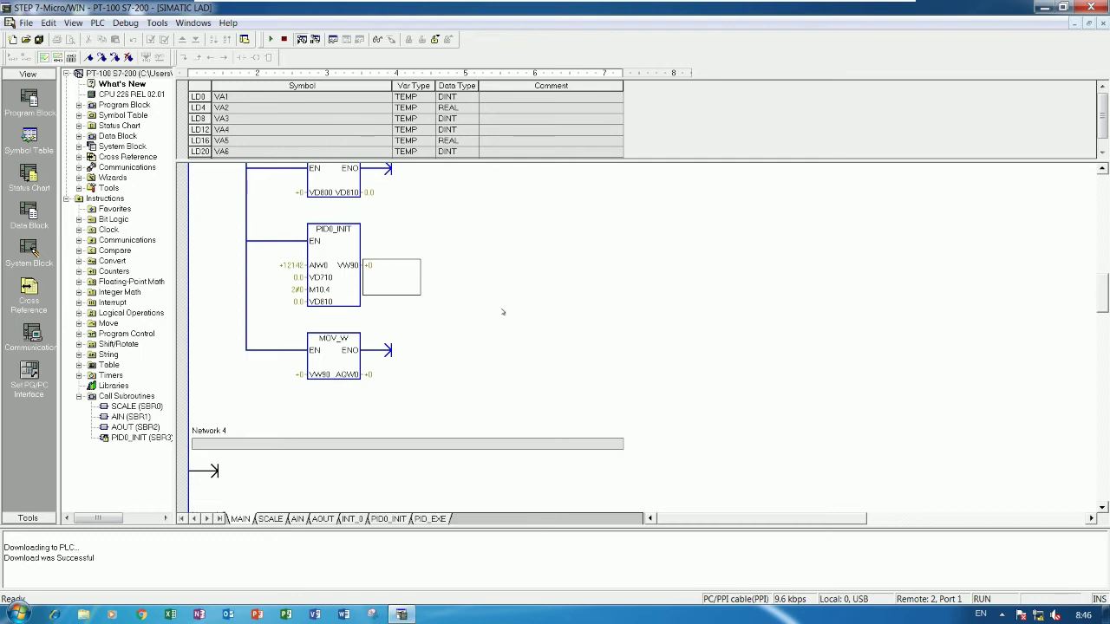
pyautogui.click(862, 8)
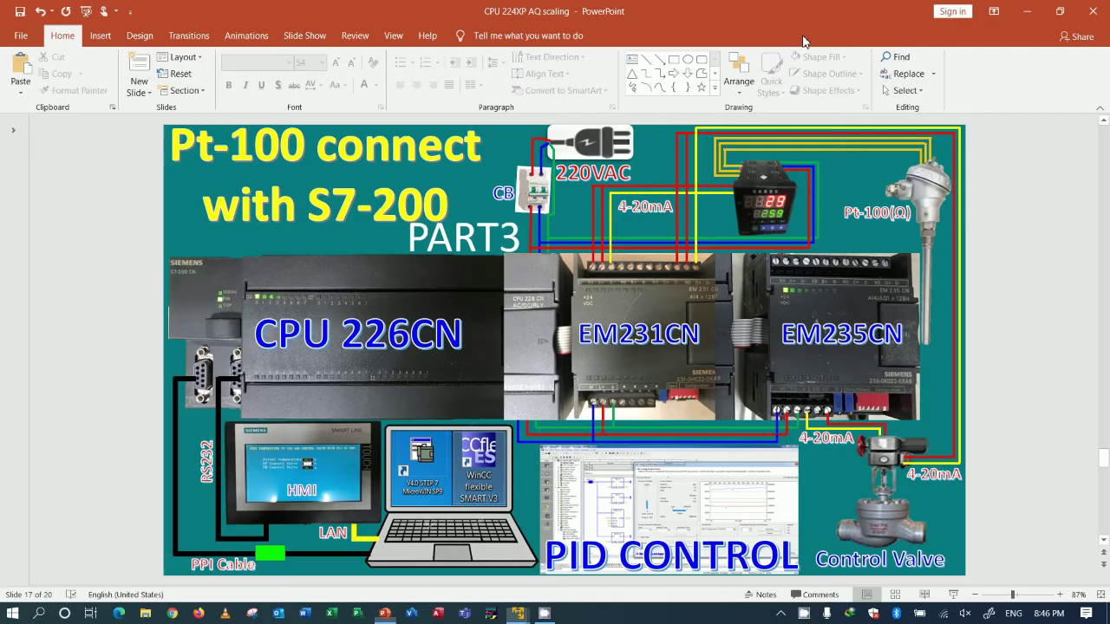
pyautogui.moveTo(518, 613)
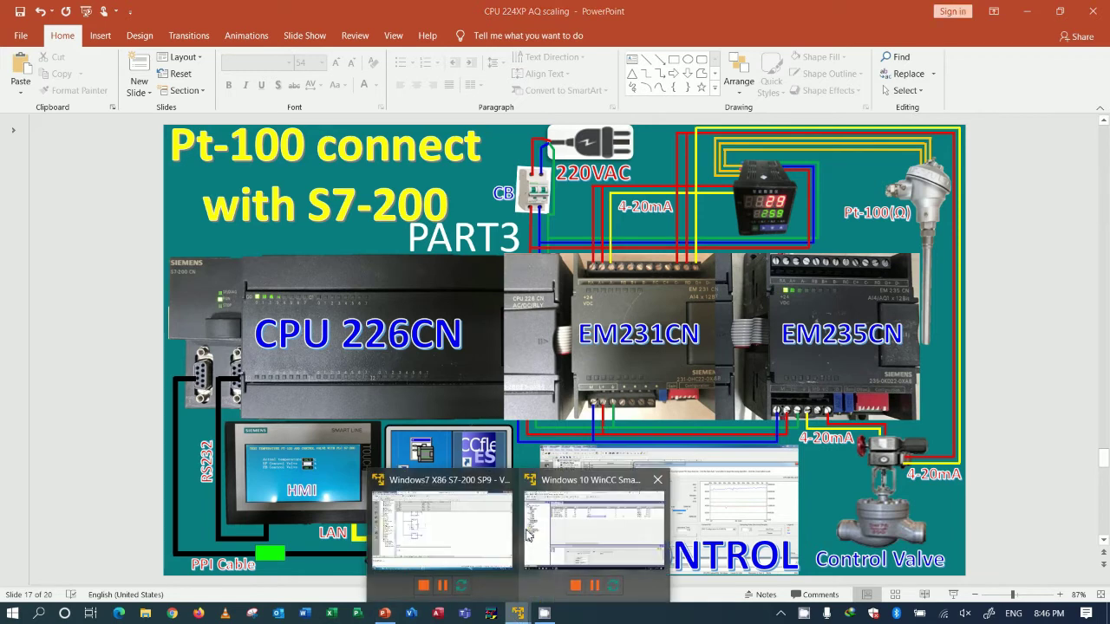
pyautogui.click(555, 531)
# Step: Add a tag named AUTOSETPOINTVALVE with data type Word below TEMPERATUREMSCTL
pyautogui.click(281, 219)
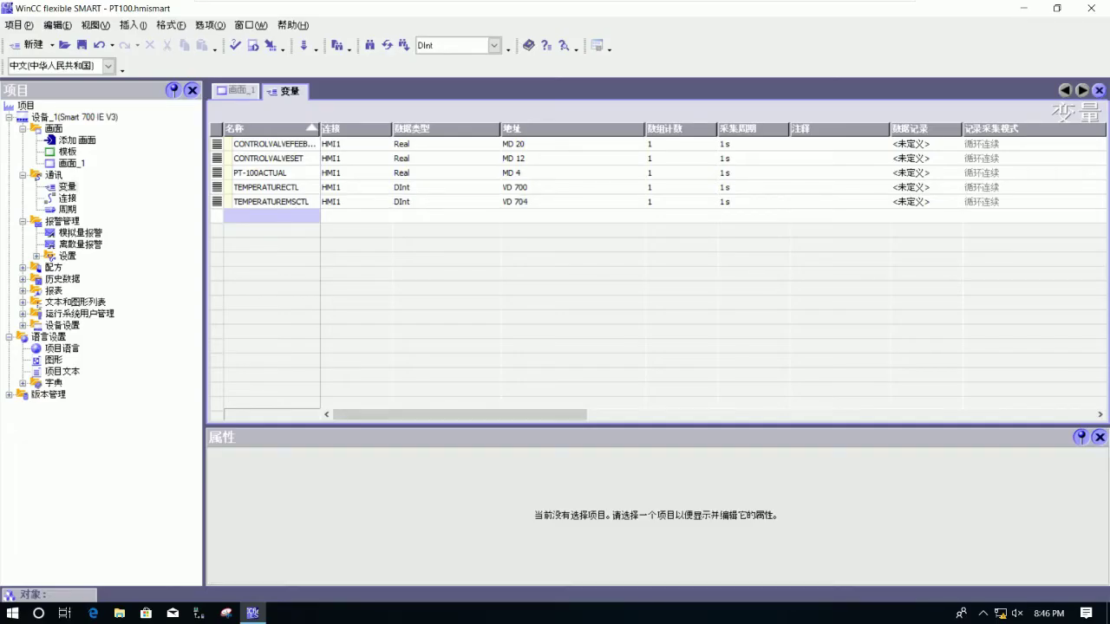
pyautogui.doubleClick(281, 216)
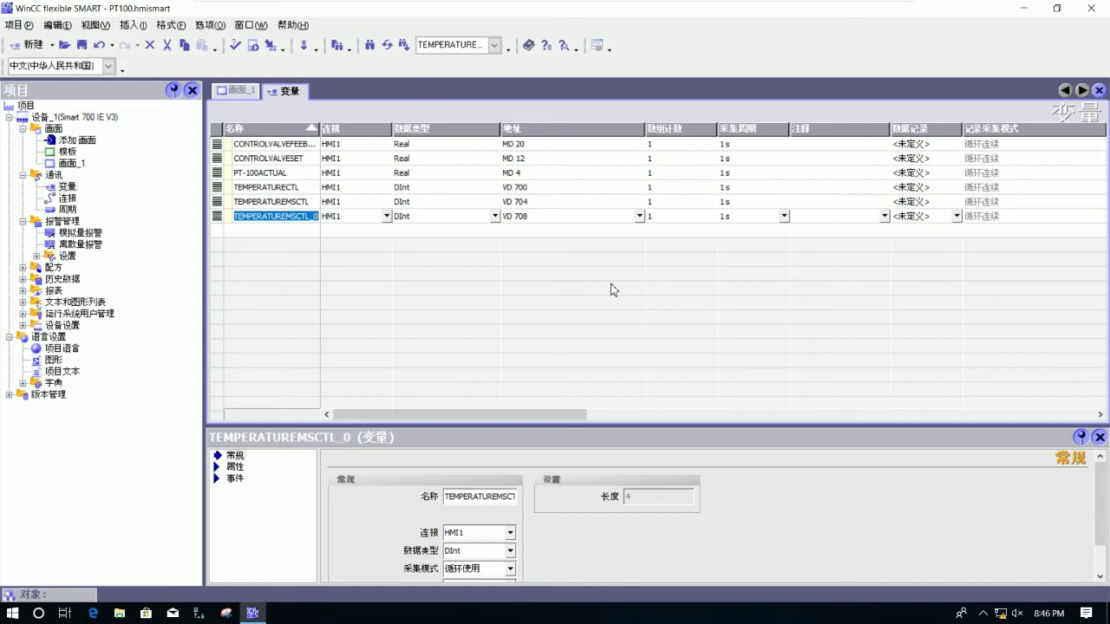
pyautogui.write('AUTOSETPOI')
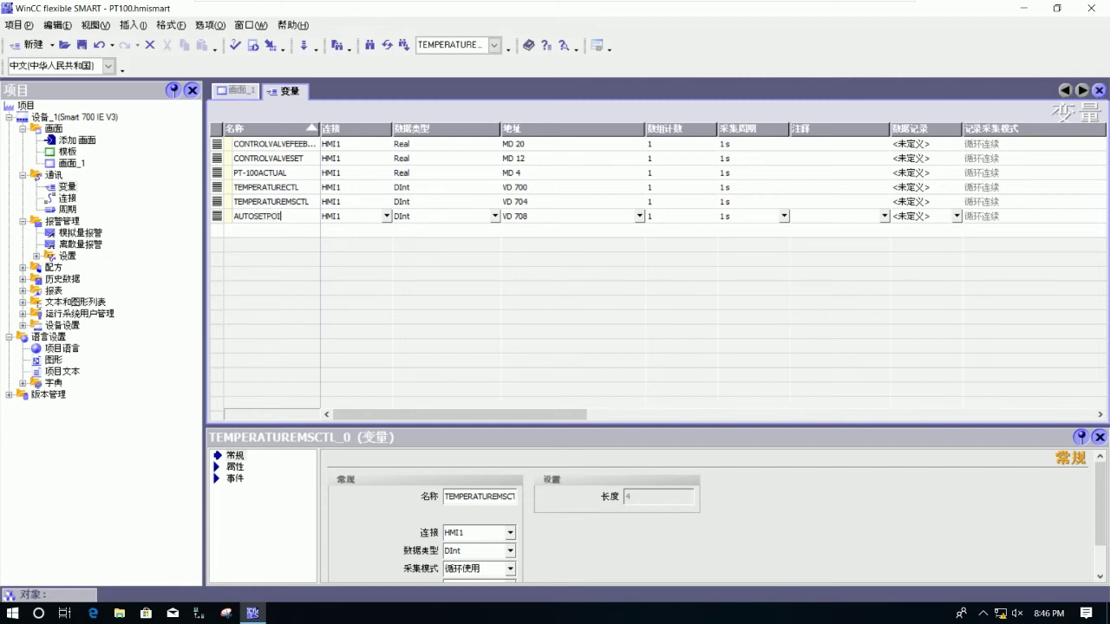
pyautogui.write('NTVALVE')
pyautogui.press('Tab')
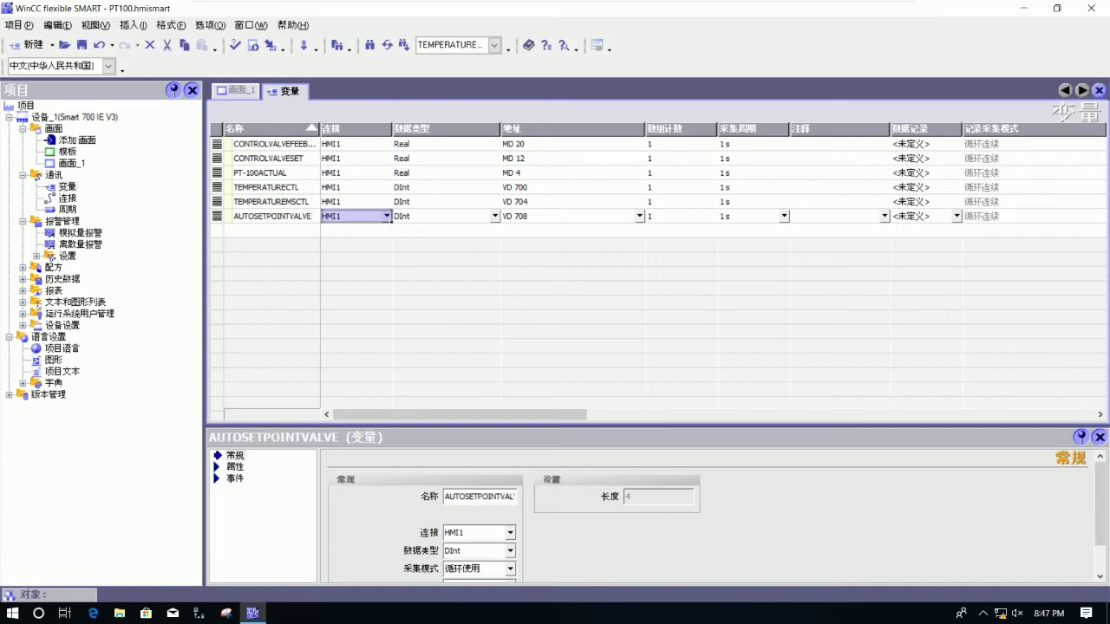
pyautogui.click(496, 216)
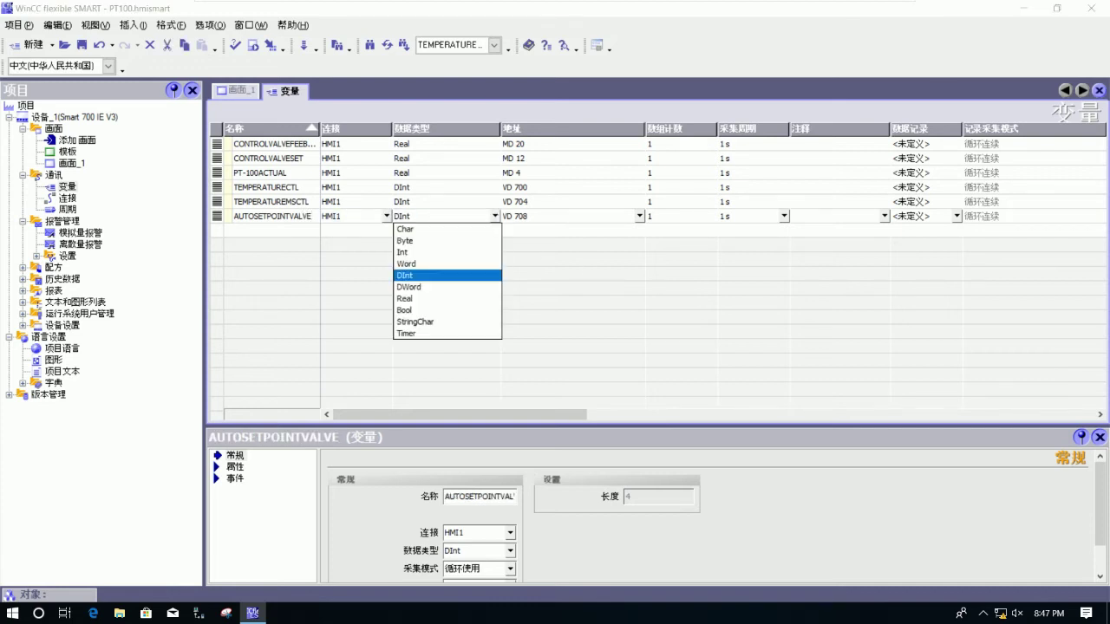
pyautogui.click(427, 263)
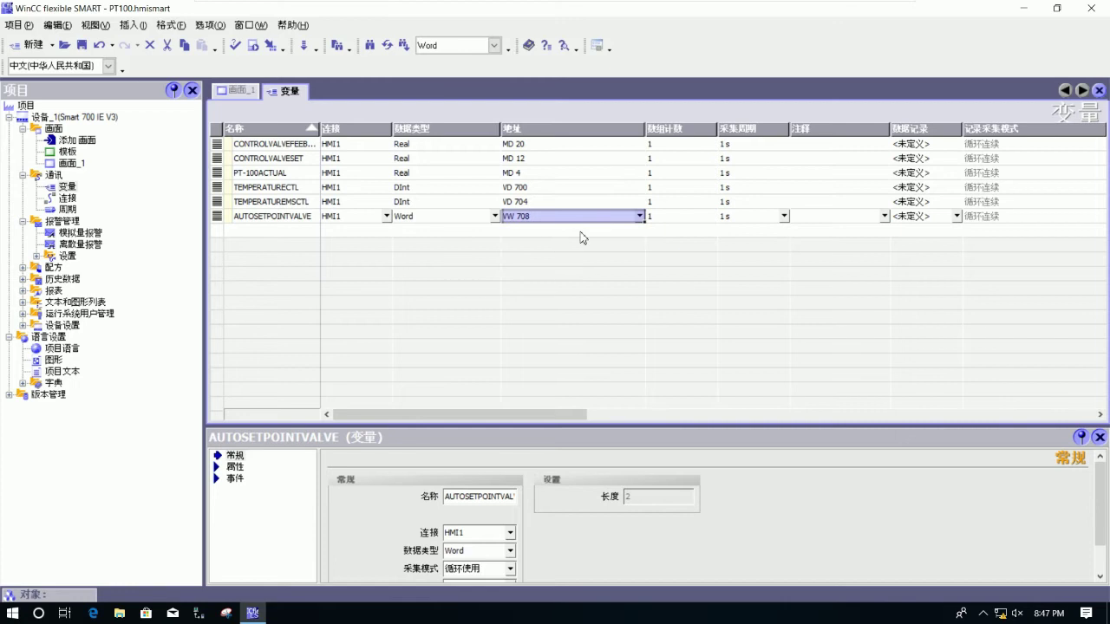
# Step: Set the address of the AUTOSETPOINTVALVE tag to VW 90 in the V range
pyautogui.click(640, 216)
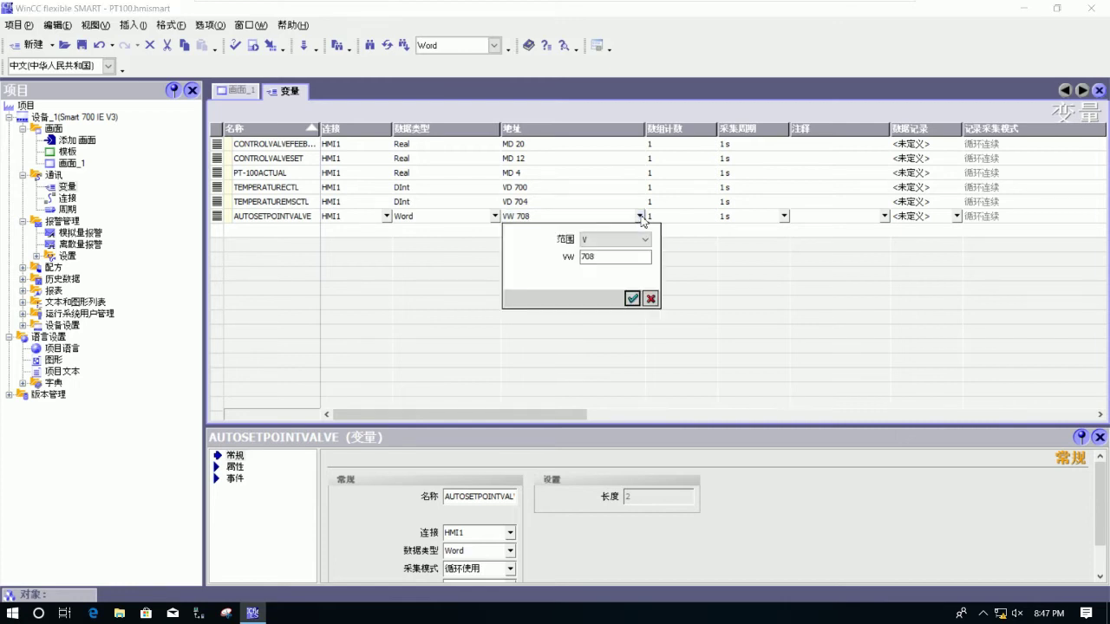
pyautogui.click(624, 240)
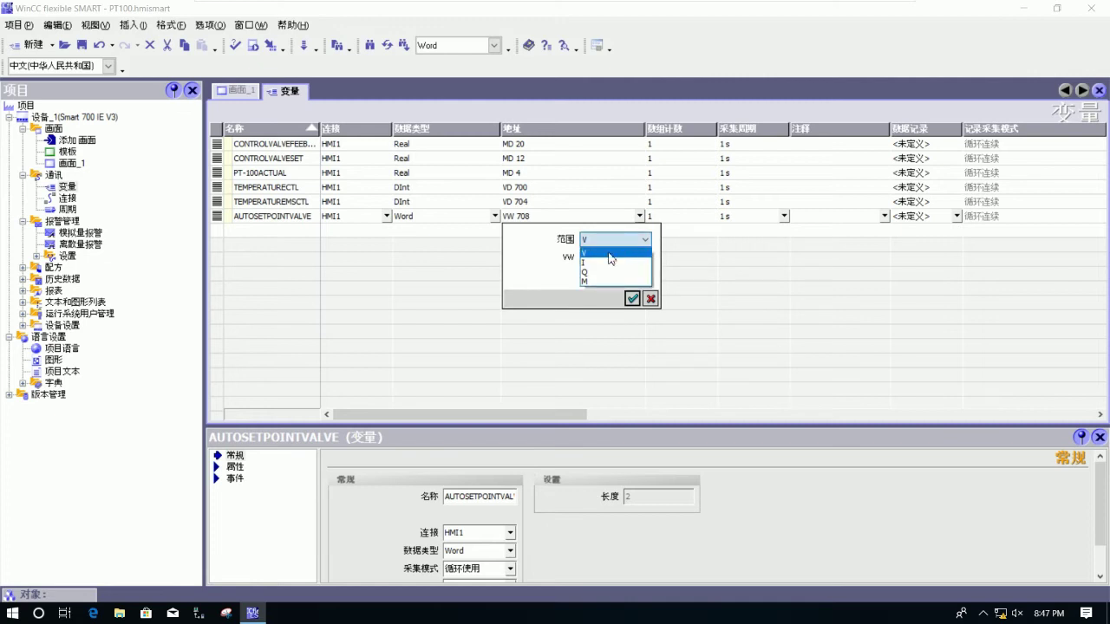
pyautogui.click(607, 252)
pyautogui.press('Tab')
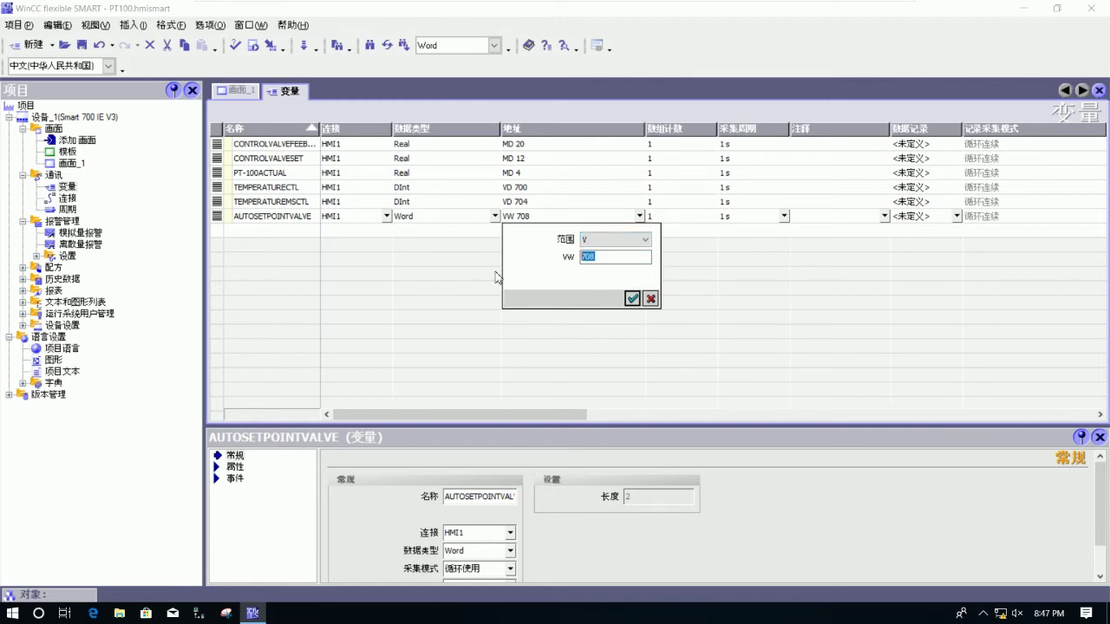
pyautogui.write('90')
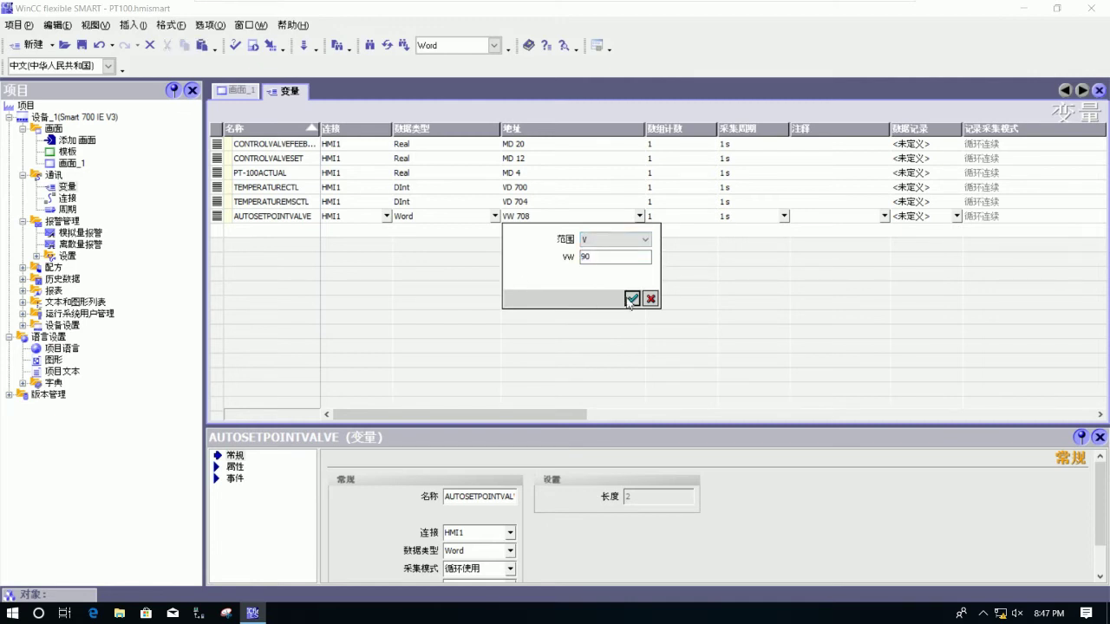
pyautogui.click(631, 300)
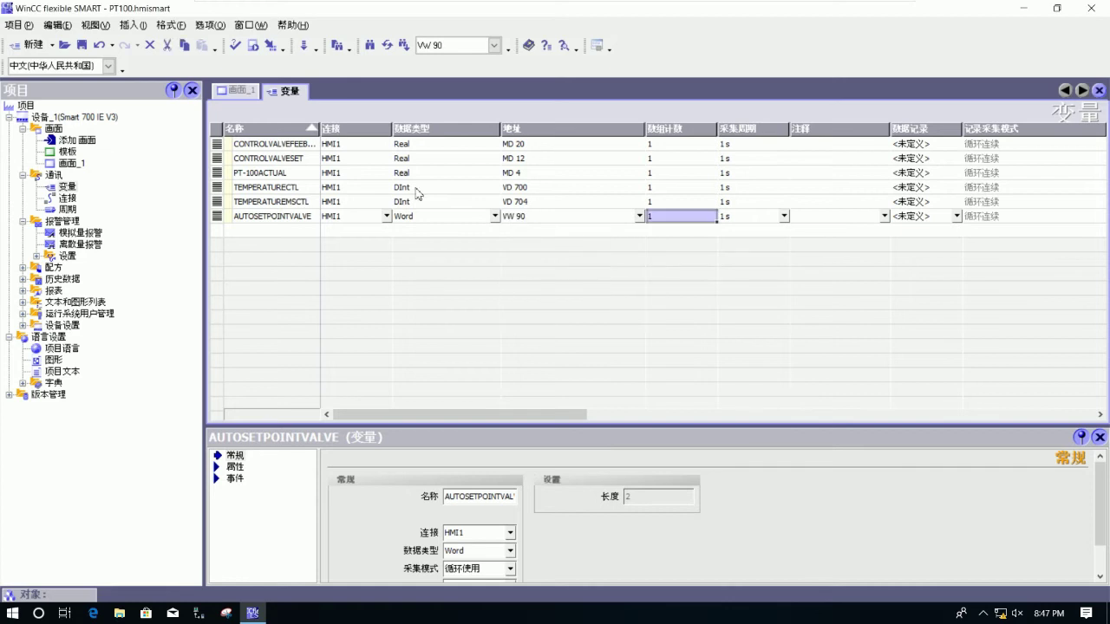
# Step: Check the value fields on screen 画面_1 and widen the name column of the tag table to fit the full tag names
pyautogui.click(246, 91)
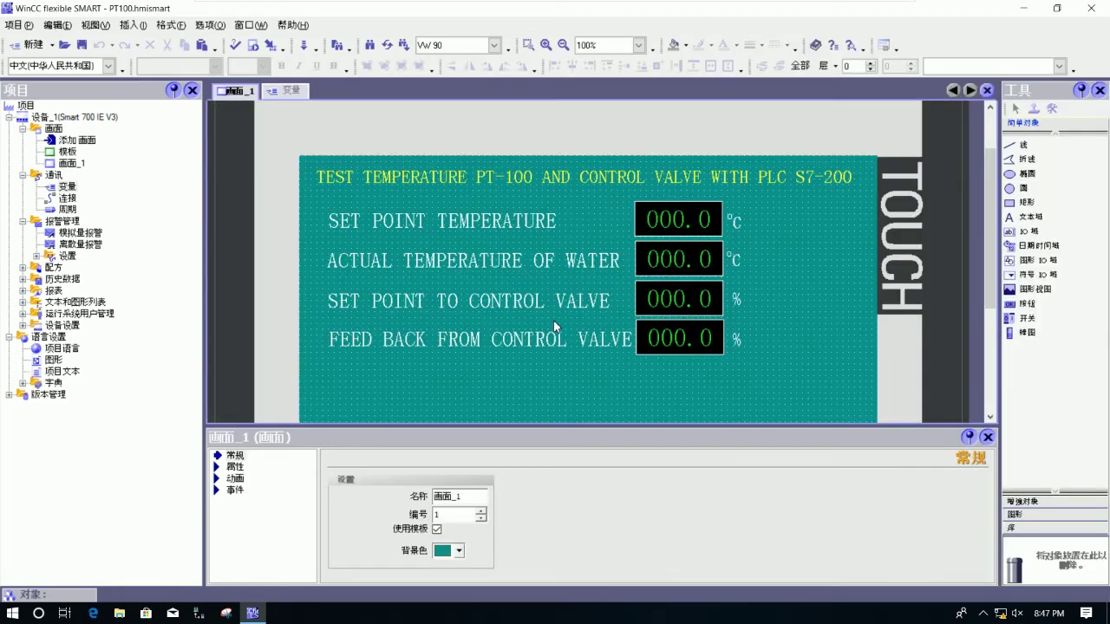
pyautogui.click(289, 91)
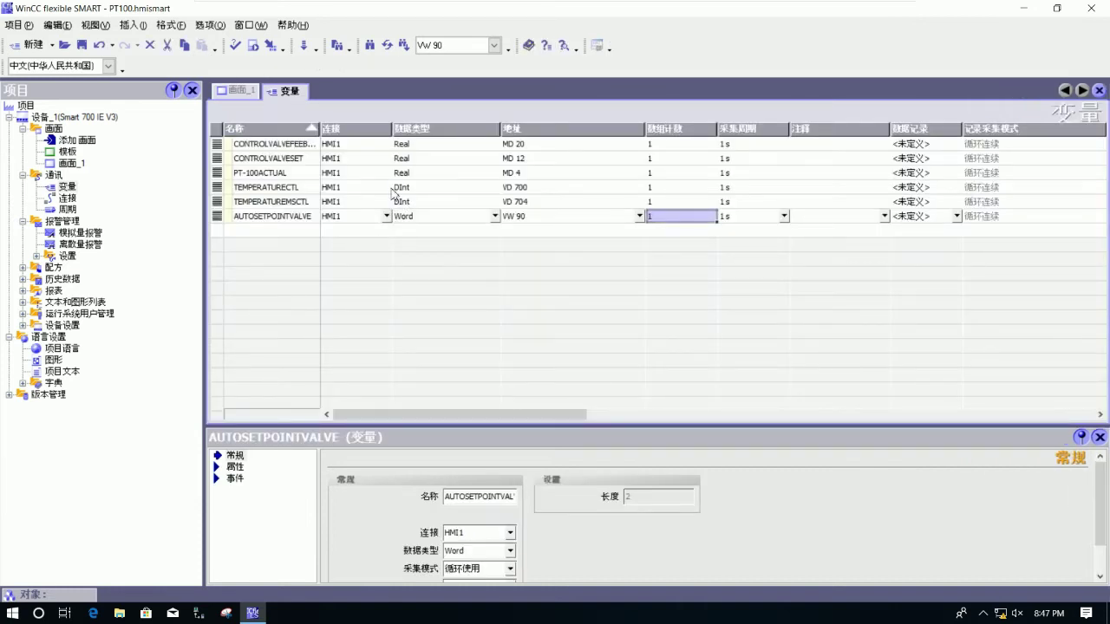
pyautogui.moveTo(321, 135); pyautogui.dragTo(344, 134)
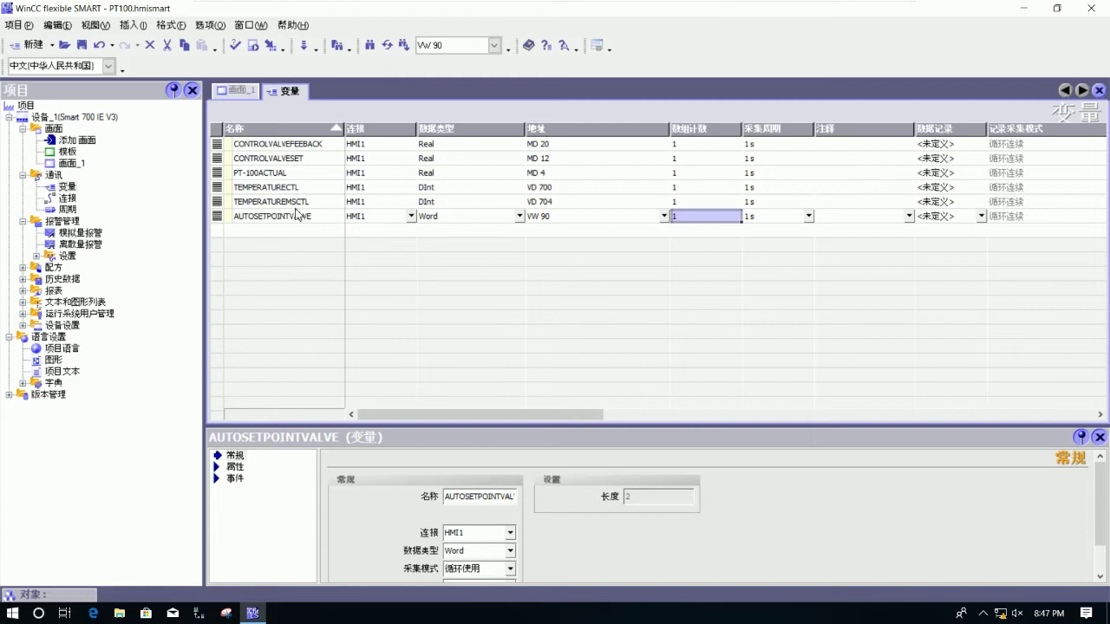
# Step: Delete the CONTROLVALVESET tag from the tag table
pyautogui.click(314, 148)
pyautogui.click(291, 202)
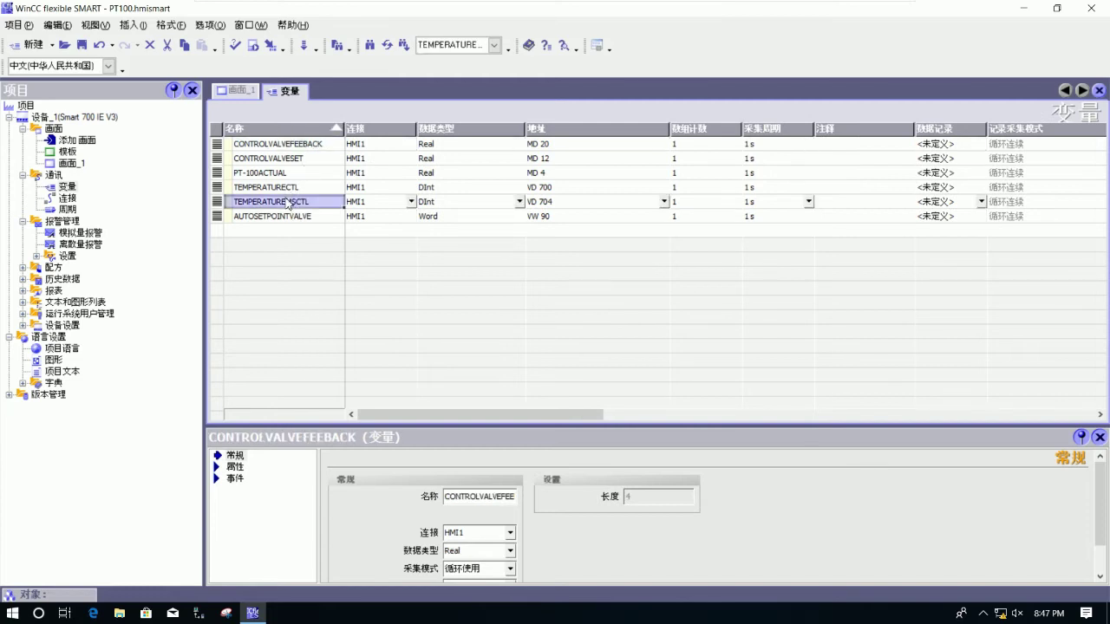
pyautogui.click(293, 209)
pyautogui.click(299, 173)
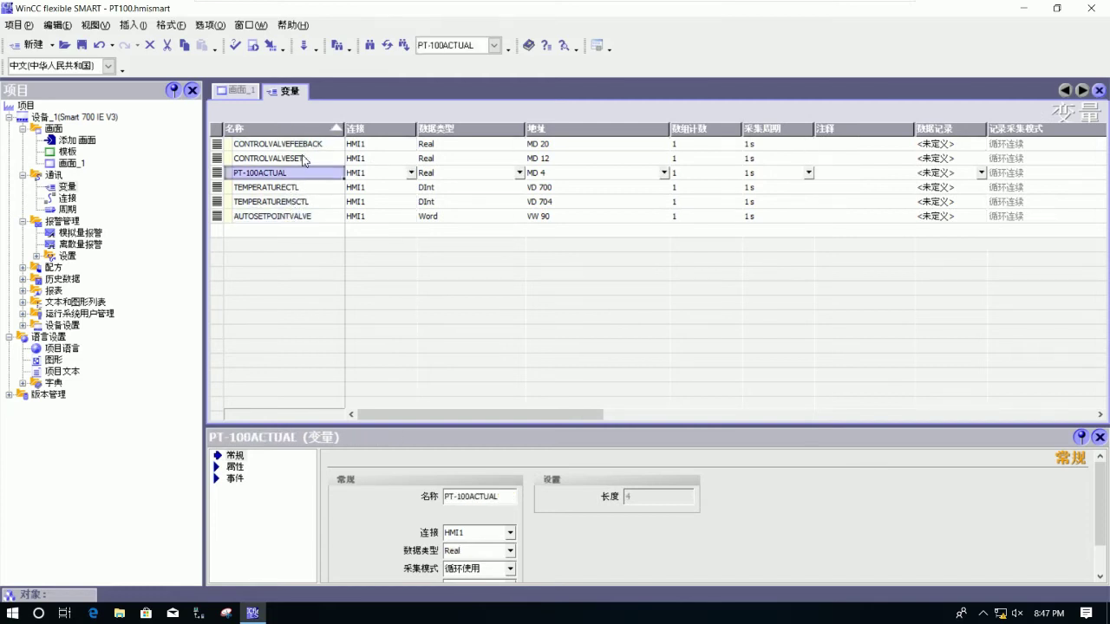
pyautogui.click(302, 160)
pyautogui.click(216, 160)
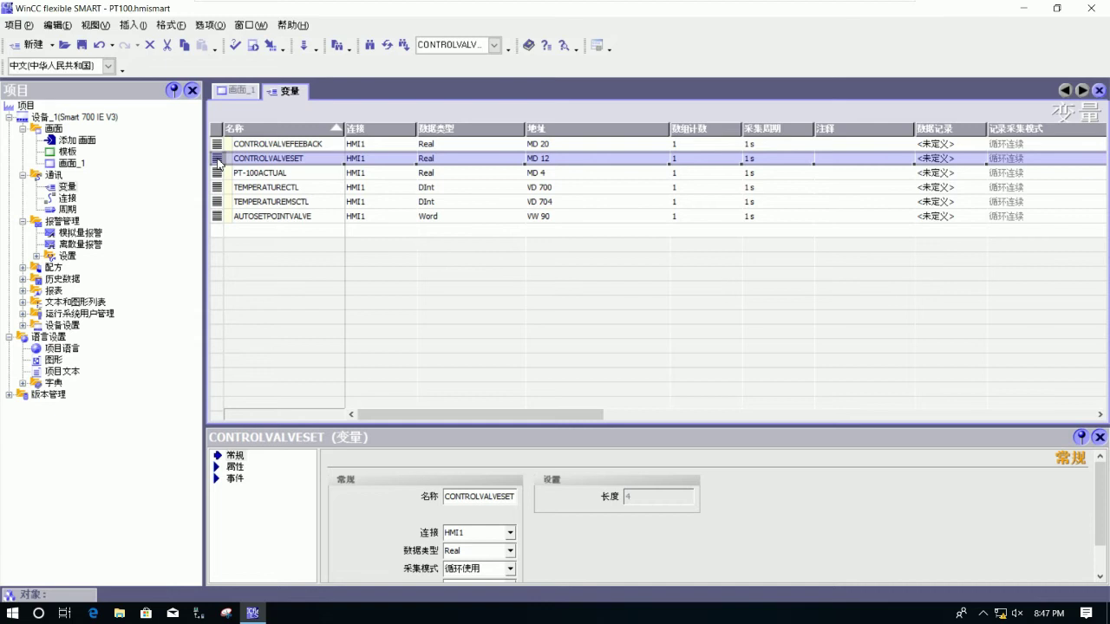
pyautogui.press('Delete')
# Step: Compare the remaining tags' names, data types and addresses with the set point, actual temperature and valve fields on screen 画面_1
pyautogui.click(285, 176)
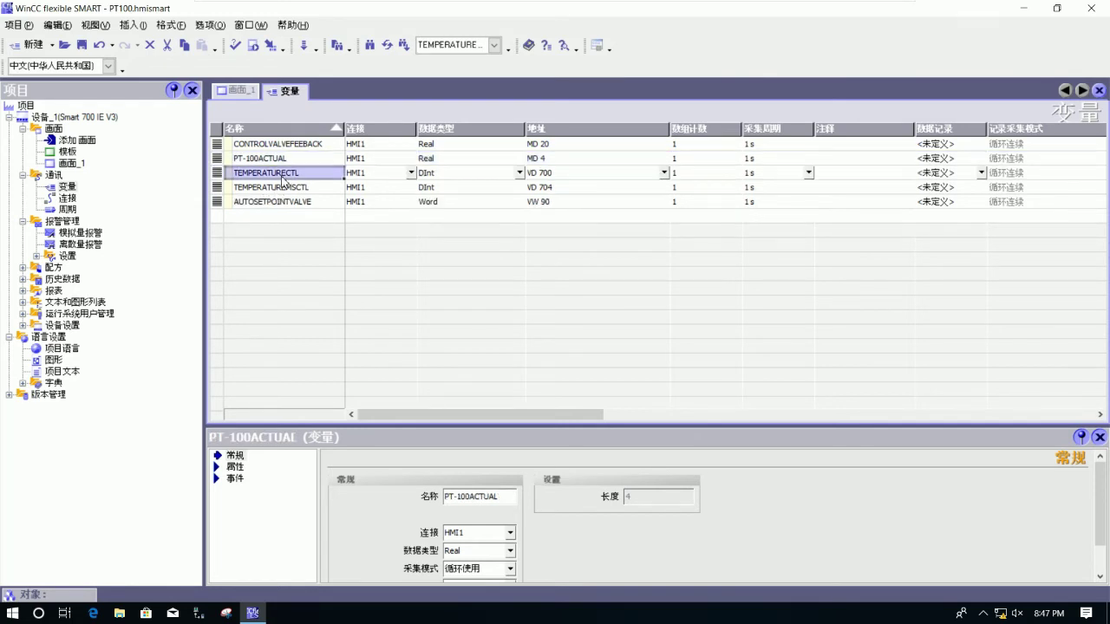
pyautogui.click(284, 201)
pyautogui.click(285, 186)
pyautogui.click(285, 175)
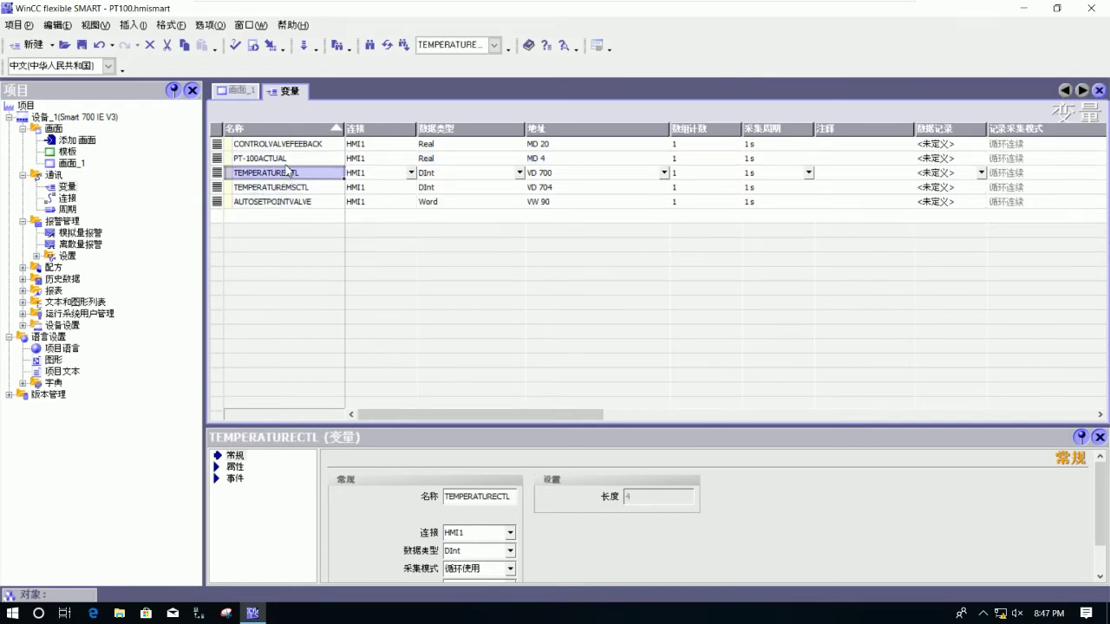
pyautogui.click(297, 159)
pyautogui.click(277, 144)
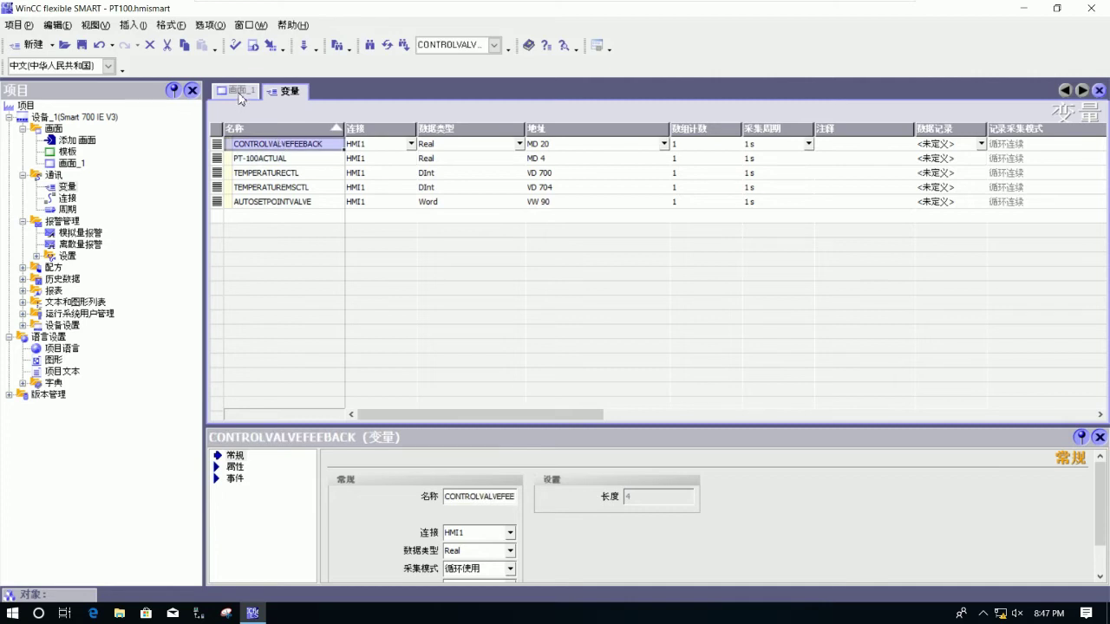
pyautogui.click(239, 92)
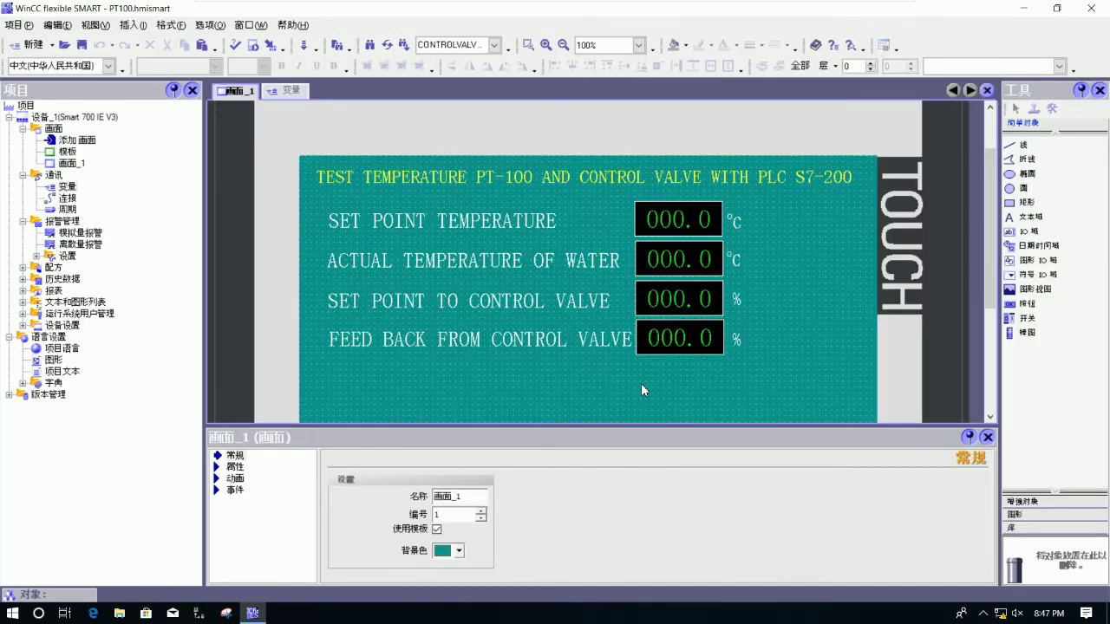
pyautogui.click(277, 91)
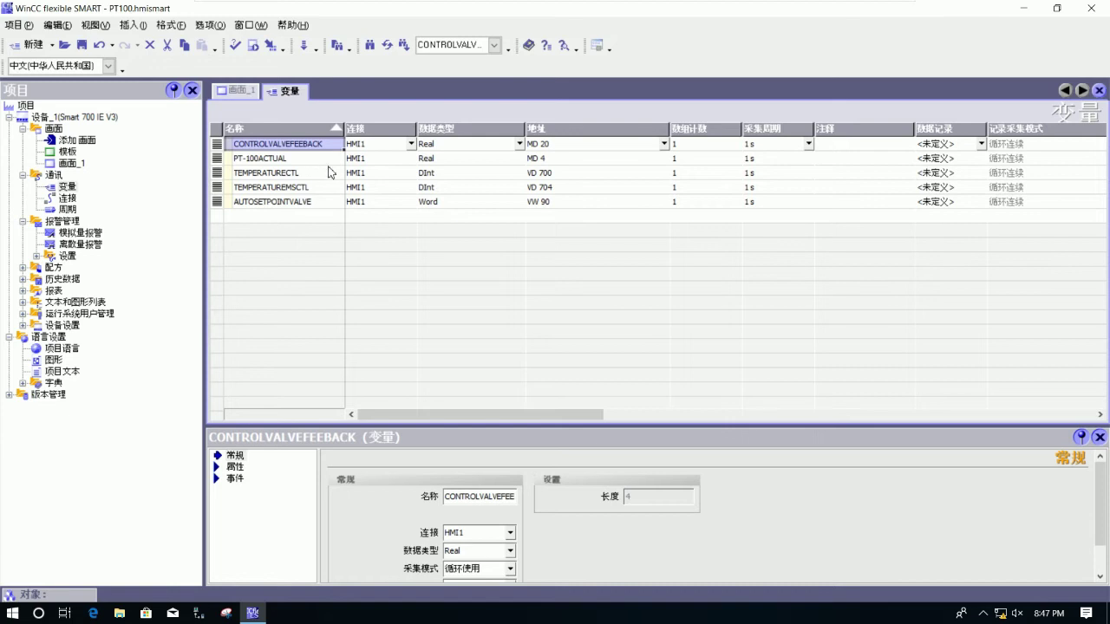
pyautogui.click(279, 161)
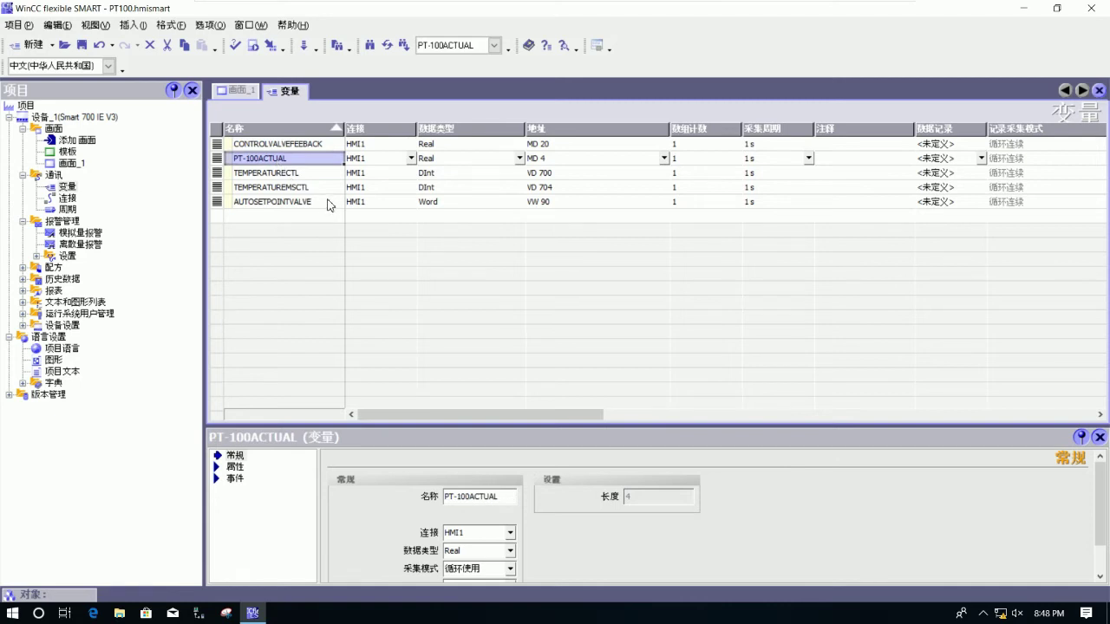
pyautogui.click(286, 176)
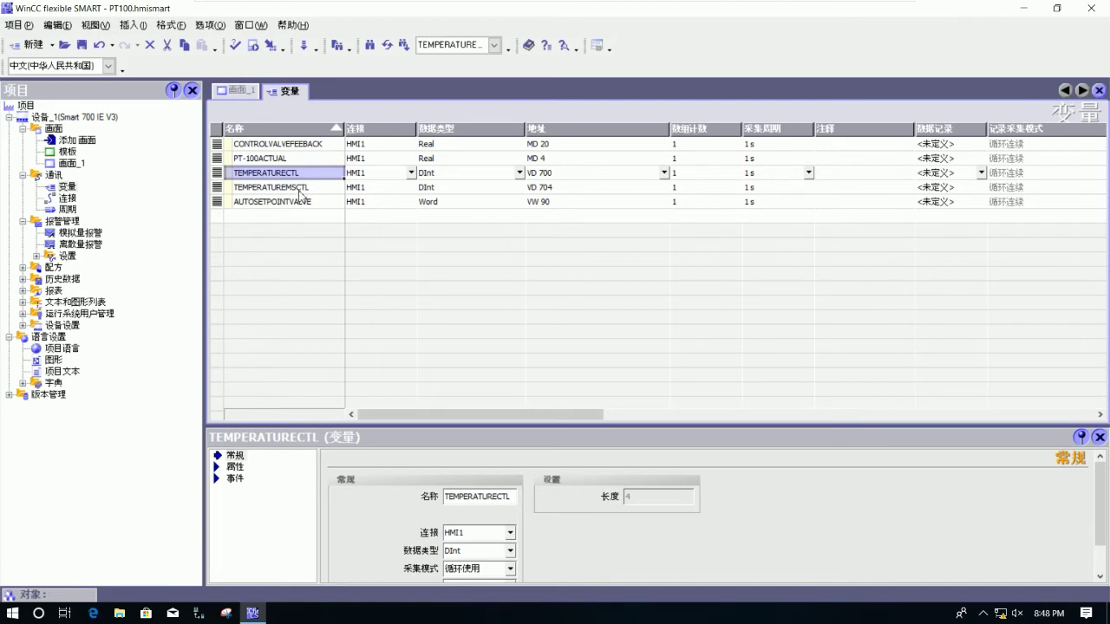
pyautogui.click(298, 192)
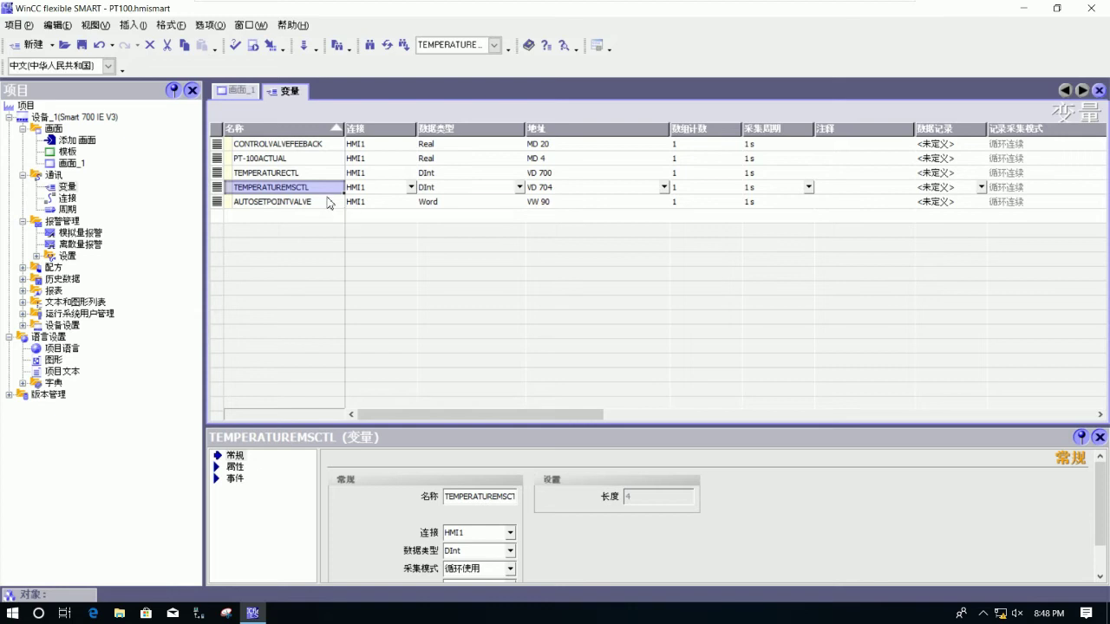
pyautogui.click(309, 173)
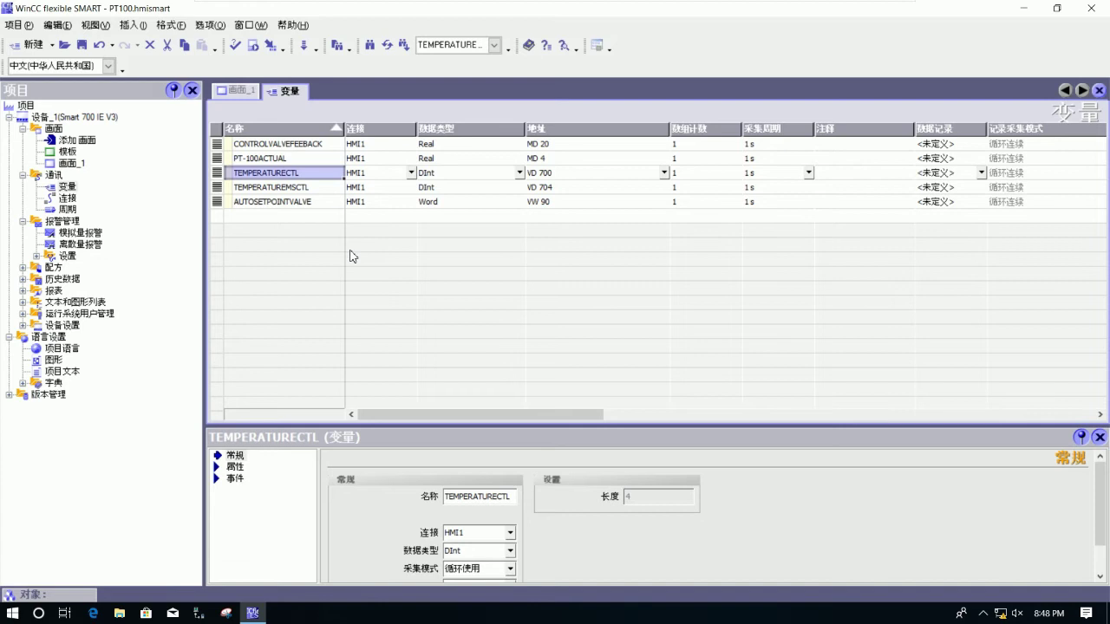
pyautogui.click(295, 144)
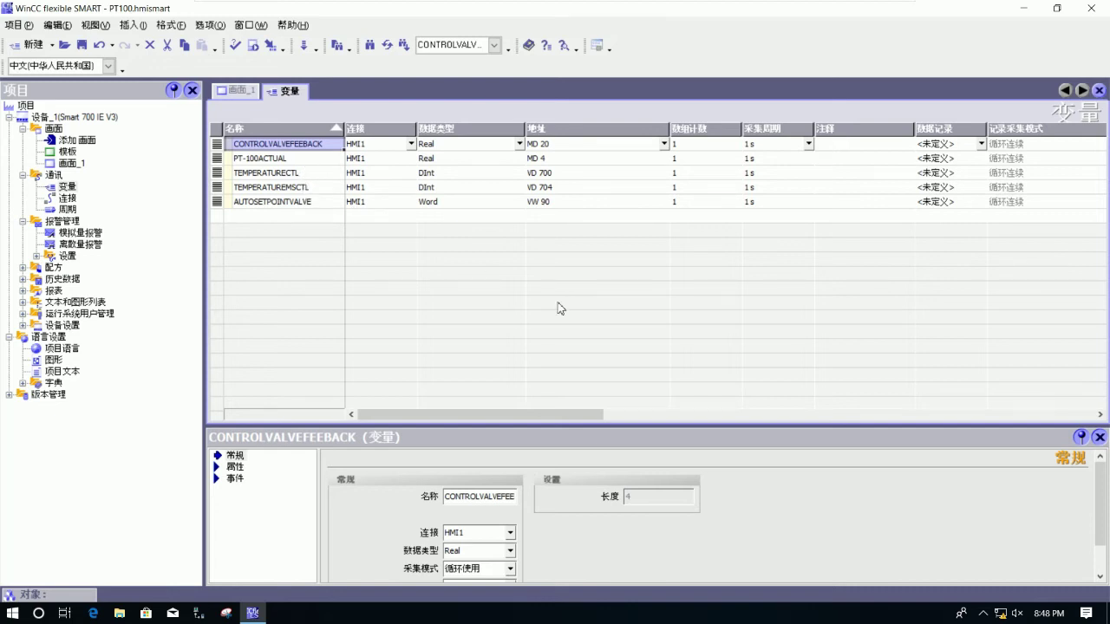
# Step: Rename the TEMPERATURECTL tag as PIDSETPOINT
pyautogui.click(285, 174)
pyautogui.write('PIDSET')
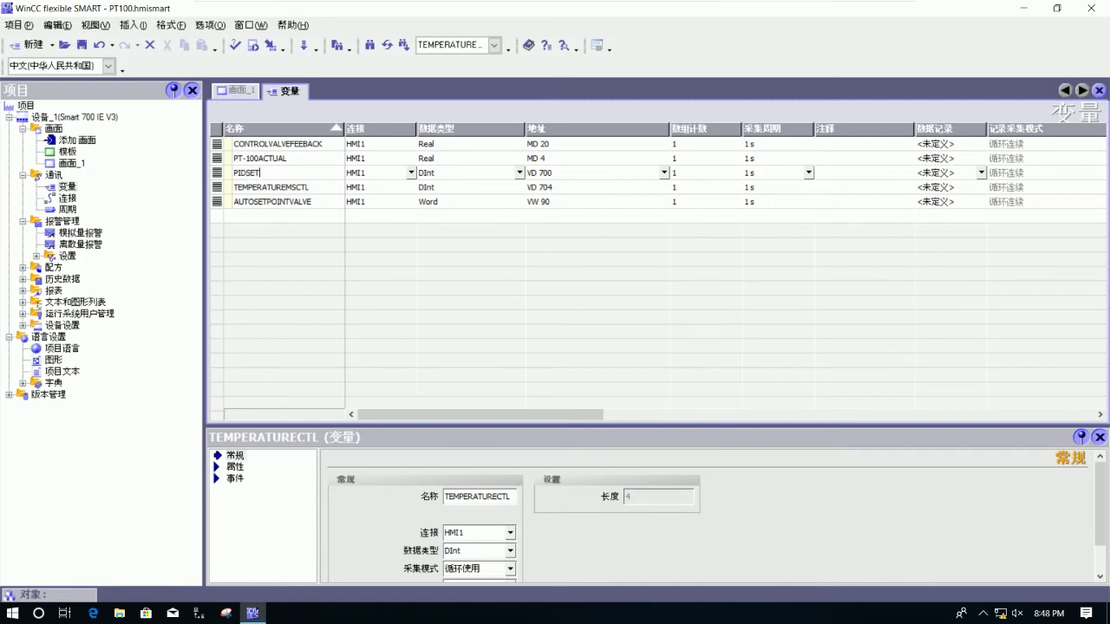
pyautogui.write('POINT')
pyautogui.press('Tab')
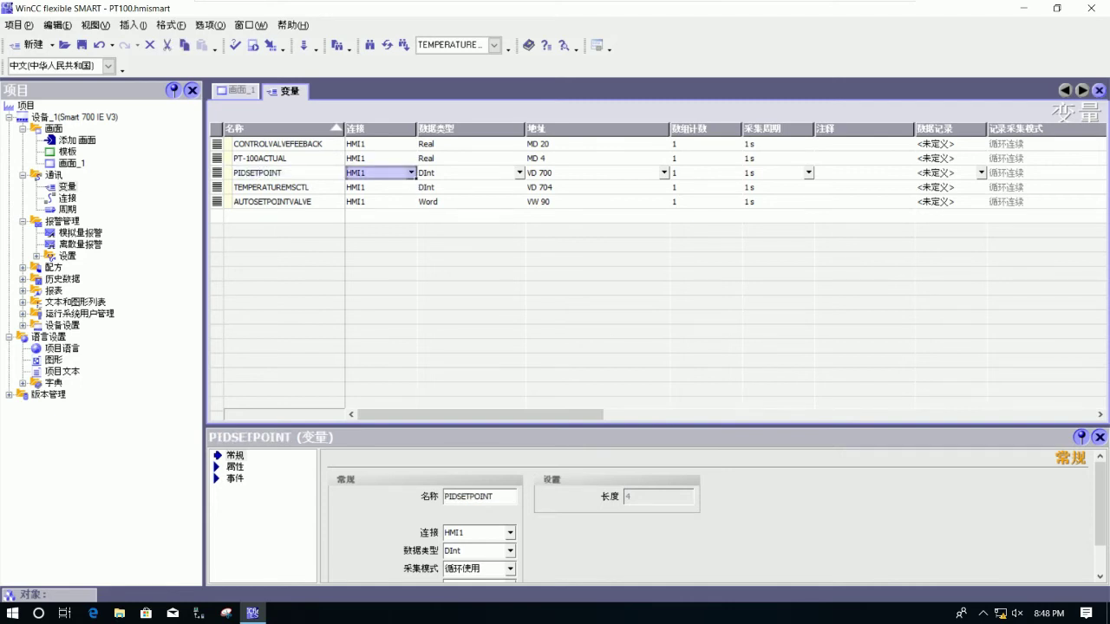
# Step: Rename the PT-100ACTUAL tag, starting the new name with PIDFEEDB
pyautogui.click(313, 193)
pyautogui.click(295, 162)
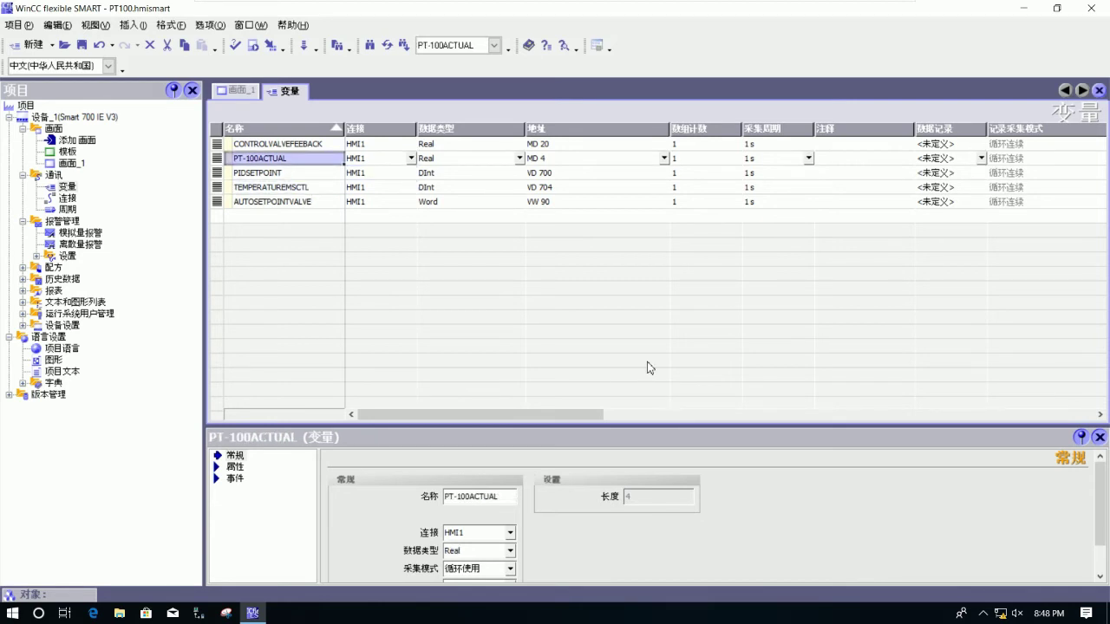
pyautogui.write('PIDFEEDB')
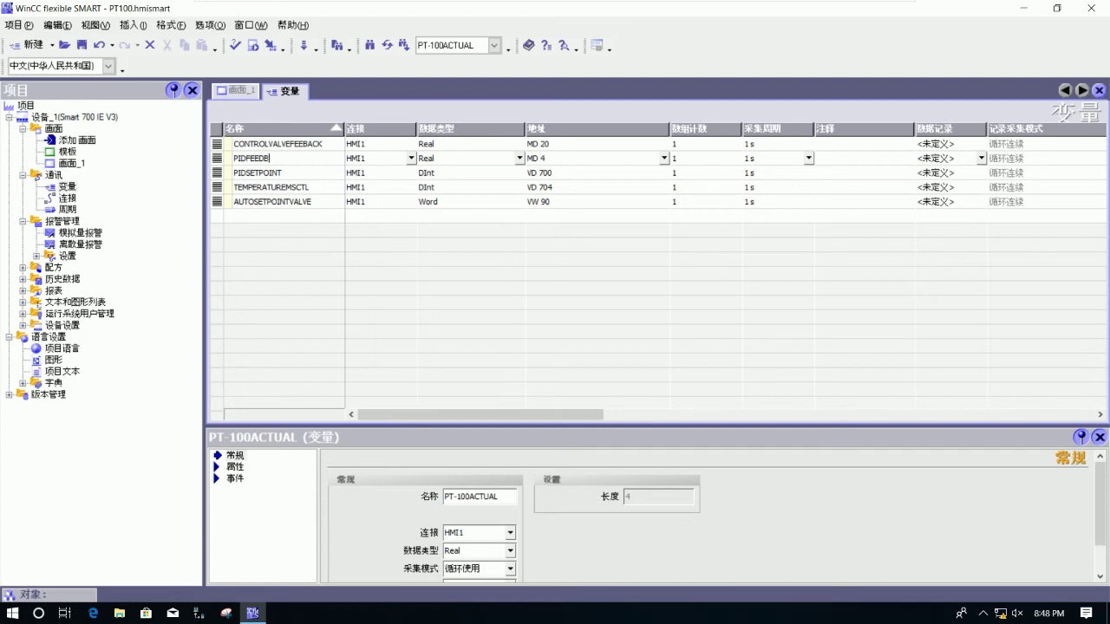
# Step: Finish renaming the PT-100ACTUAL tag as PIDFEEDBACK
pyautogui.write('ACK')
pyautogui.press('Tab')
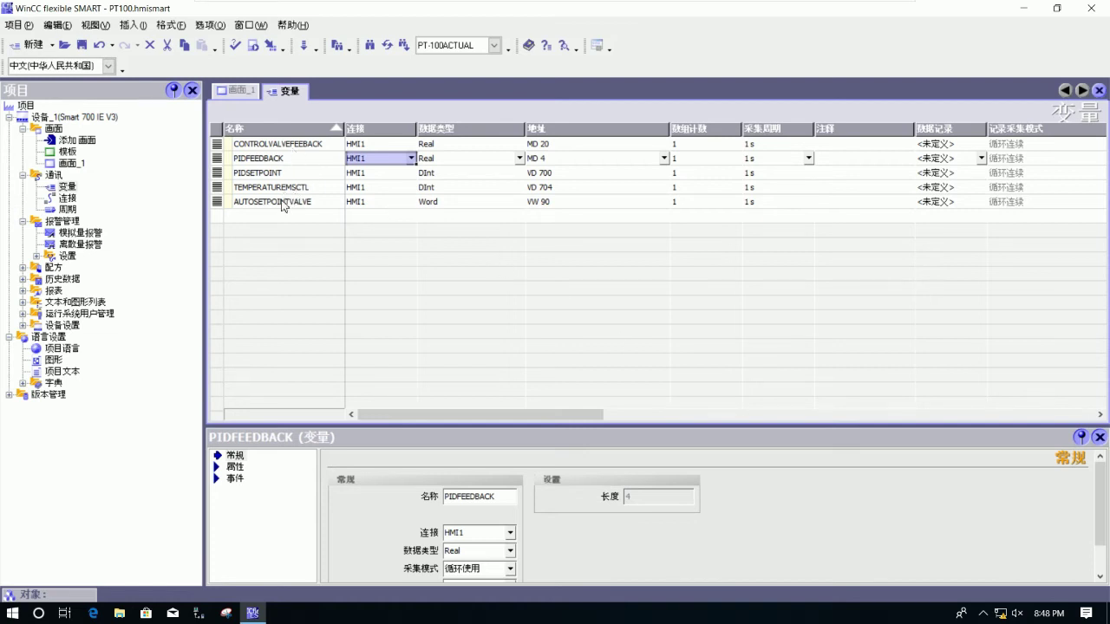
pyautogui.click(290, 146)
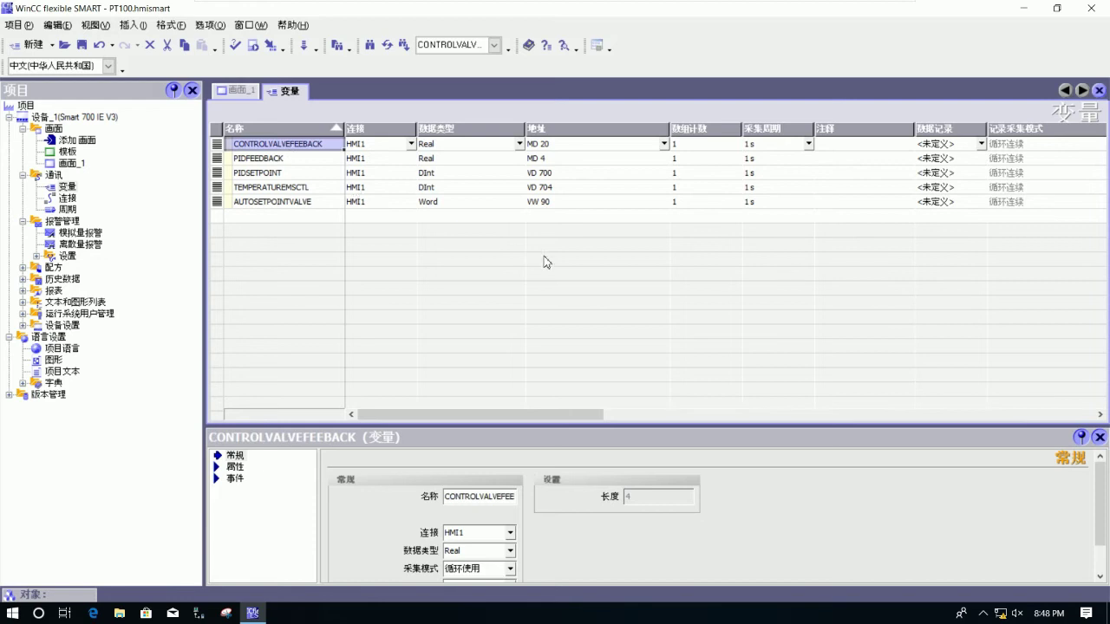
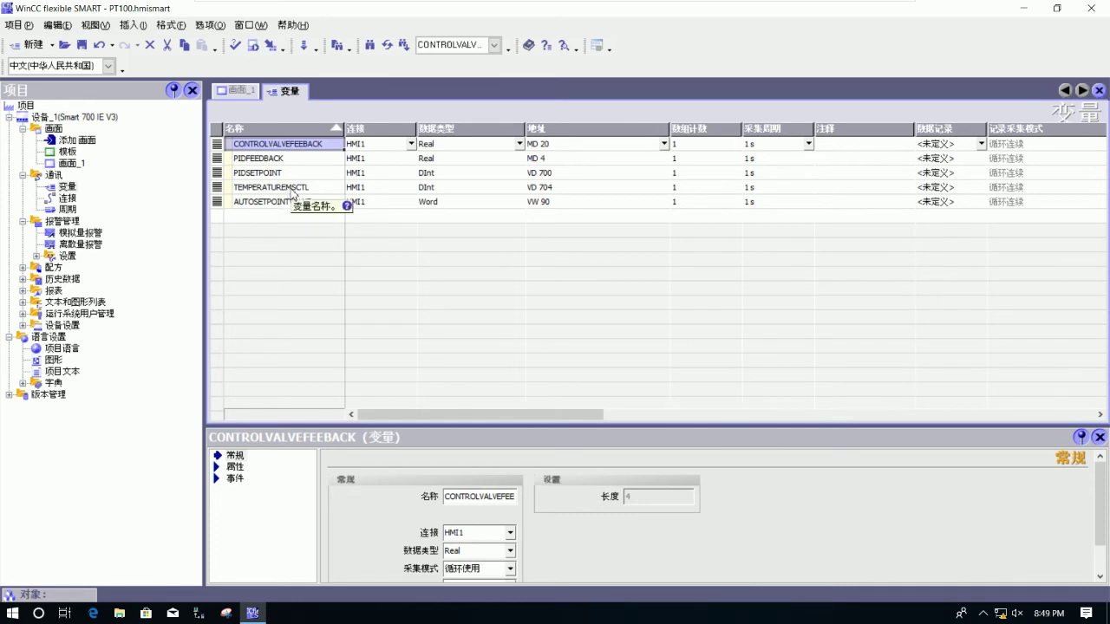
# Step: Rename the TEMPERATUREMSCTL tag as MANUALCONTROL
pyautogui.click(293, 190)
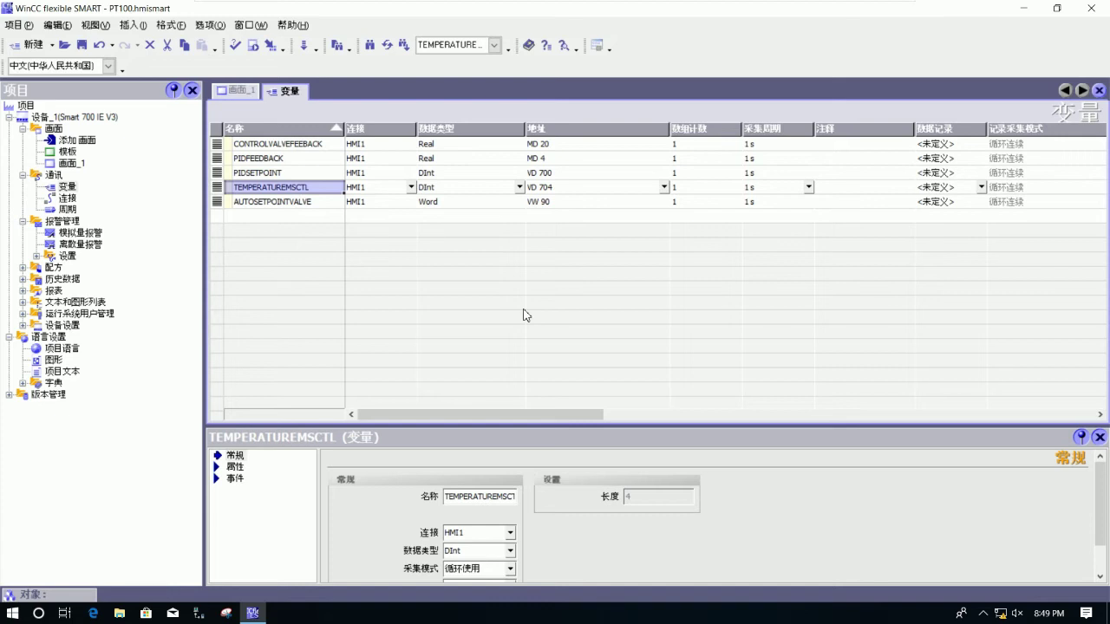
pyautogui.write('MANUAL')
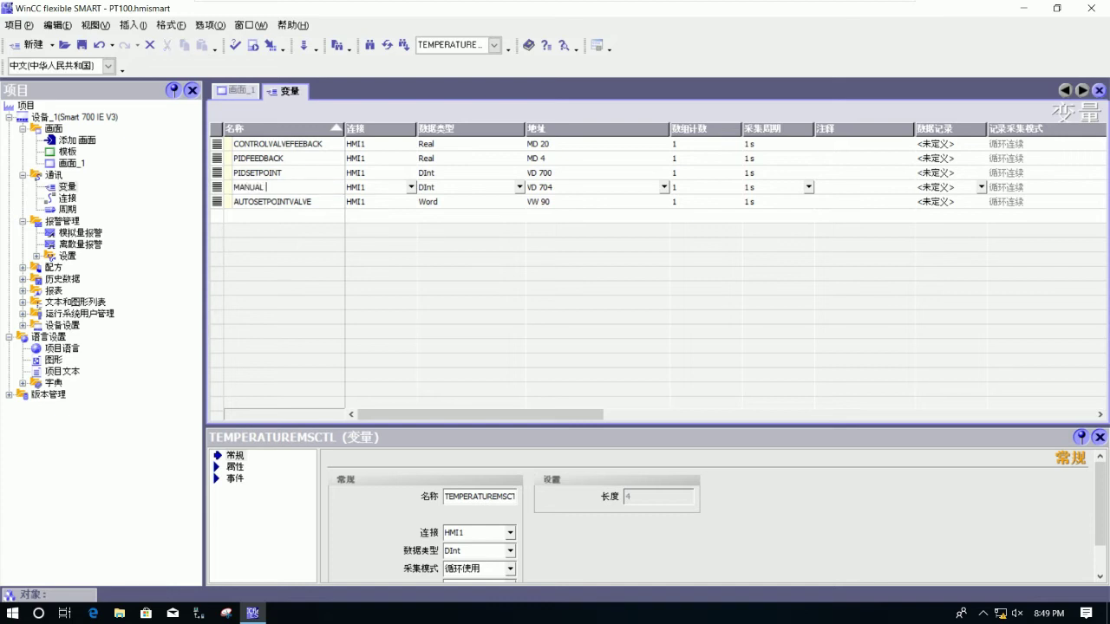
pyautogui.write('CONTROL')
pyautogui.press('Tab')
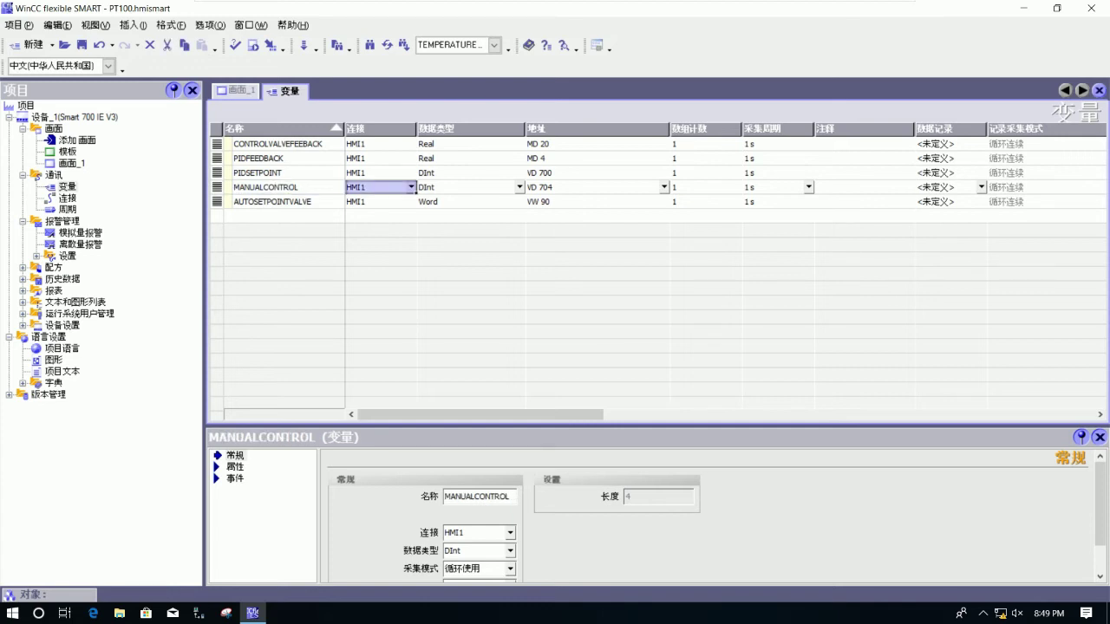
# Step: Rename the AUTOSETPOINTVALVE tag as ACTUALSETPOINTVALVE
pyautogui.click(300, 203)
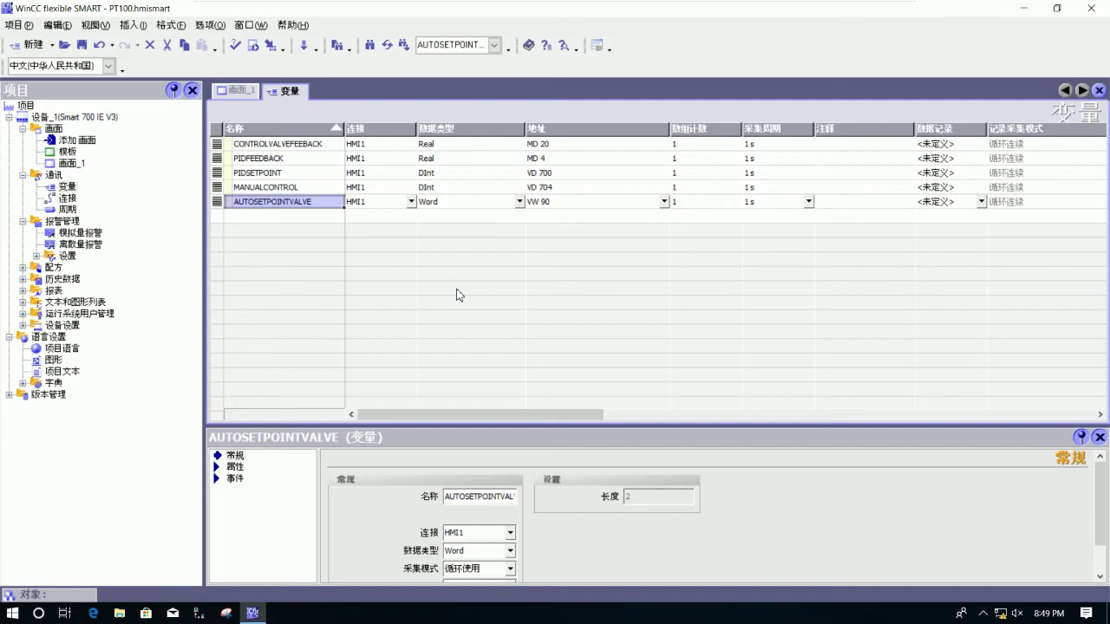
pyautogui.write('A')
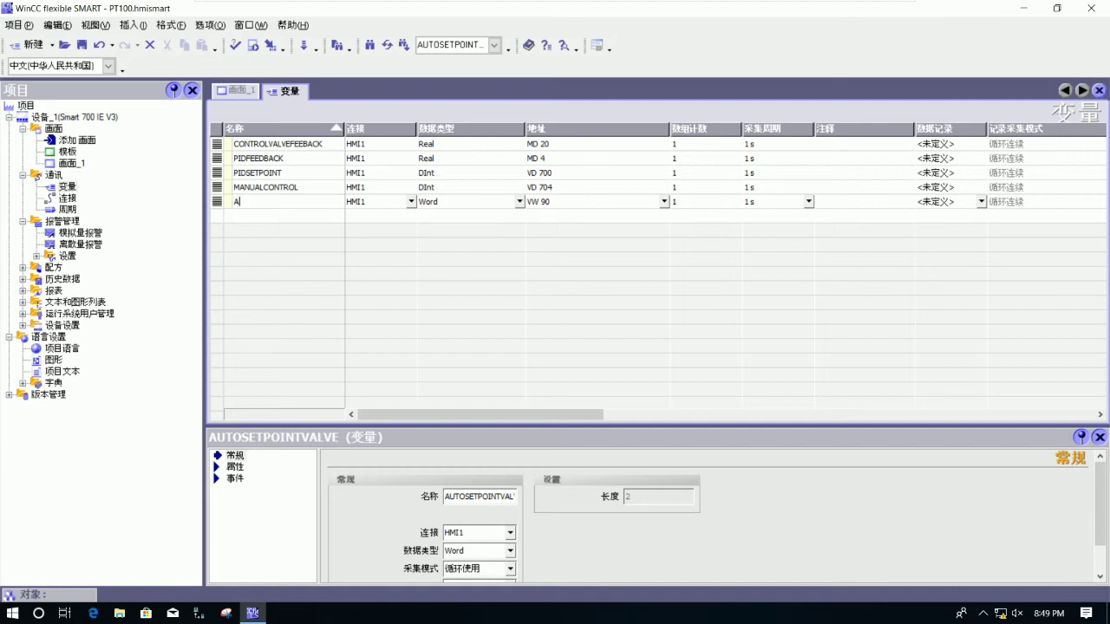
pyautogui.write('CTUALSETPOINTVALVE')
pyautogui.press('Tab')
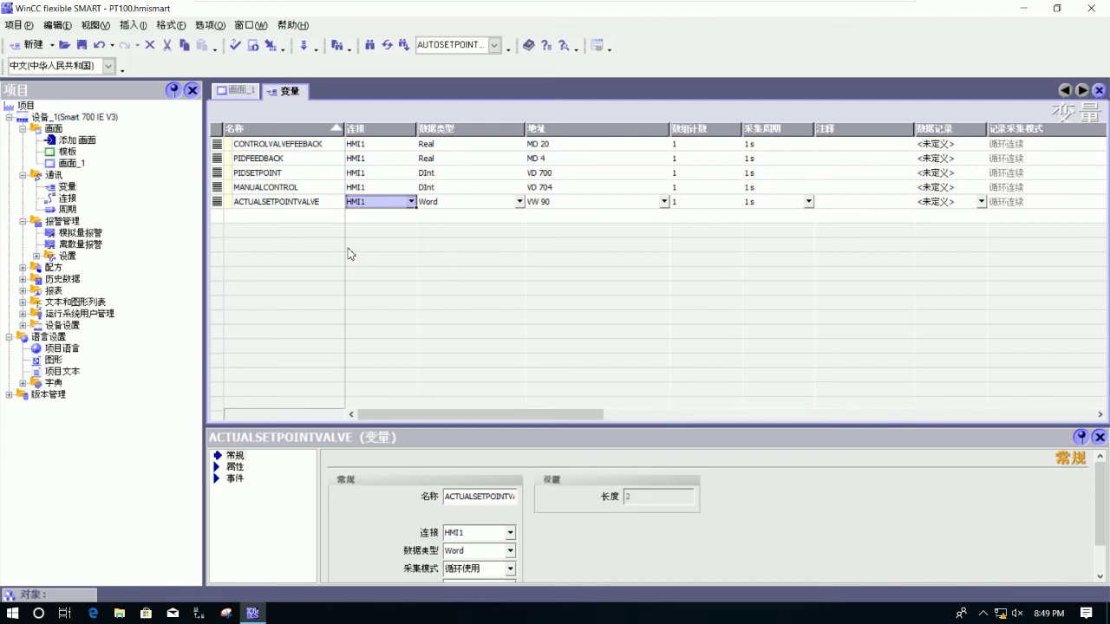
# Step: Add a new tag below ACTUALSETPOINTVALVE and name it AUTOCONTROL
pyautogui.click(257, 223)
pyautogui.doubleClick(324, 222)
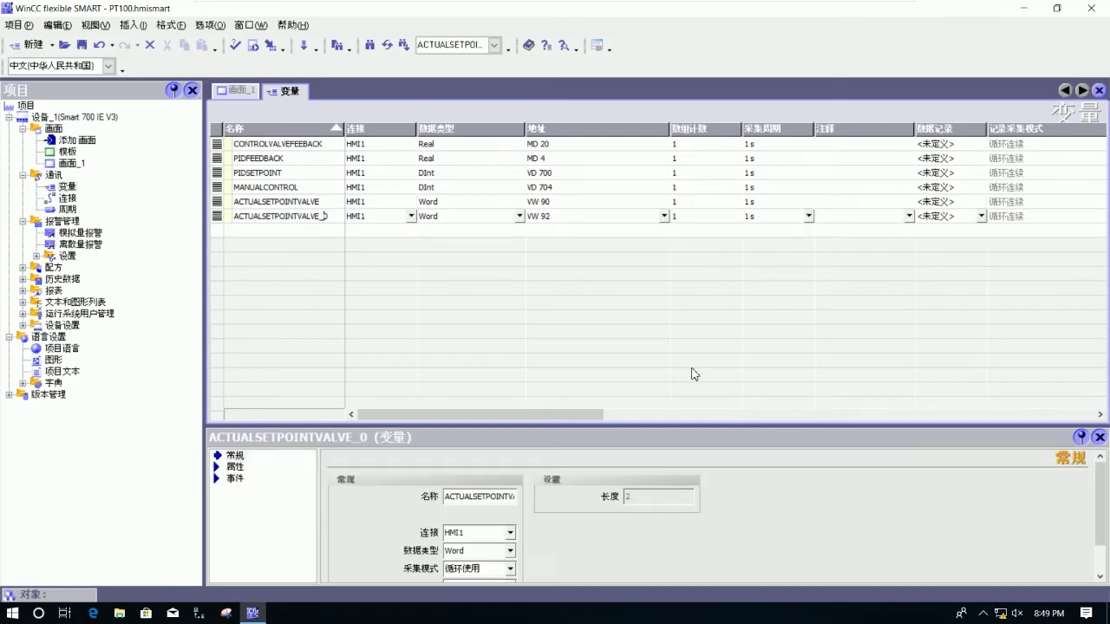
pyautogui.press('BackSpace')
pyautogui.press('BackSpace')
pyautogui.press('BackSpace')
pyautogui.press('BackSpace')
pyautogui.press('BackSpace')
pyautogui.press('BackSpace')
pyautogui.press('BackSpace')
pyautogui.press('BackSpace')
pyautogui.press('BackSpace')
pyautogui.press('BackSpace')
pyautogui.press('BackSpace')
pyautogui.press('BackSpace')
pyautogui.press('BackSpace')
pyautogui.press('BackSpace')
pyautogui.press('BackSpace')
pyautogui.press('BackSpace')
pyautogui.press('BackSpace')
pyautogui.press('BackSpace')
pyautogui.press('BackSpace')
pyautogui.press('BackSpace')
pyautogui.press('BackSpace')
pyautogui.write('AUTOCO')
pyautogui.write('T')
pyautogui.press('BackSpace')
pyautogui.write('NTROL')
pyautogui.press('Return')
pyautogui.press('Tab')
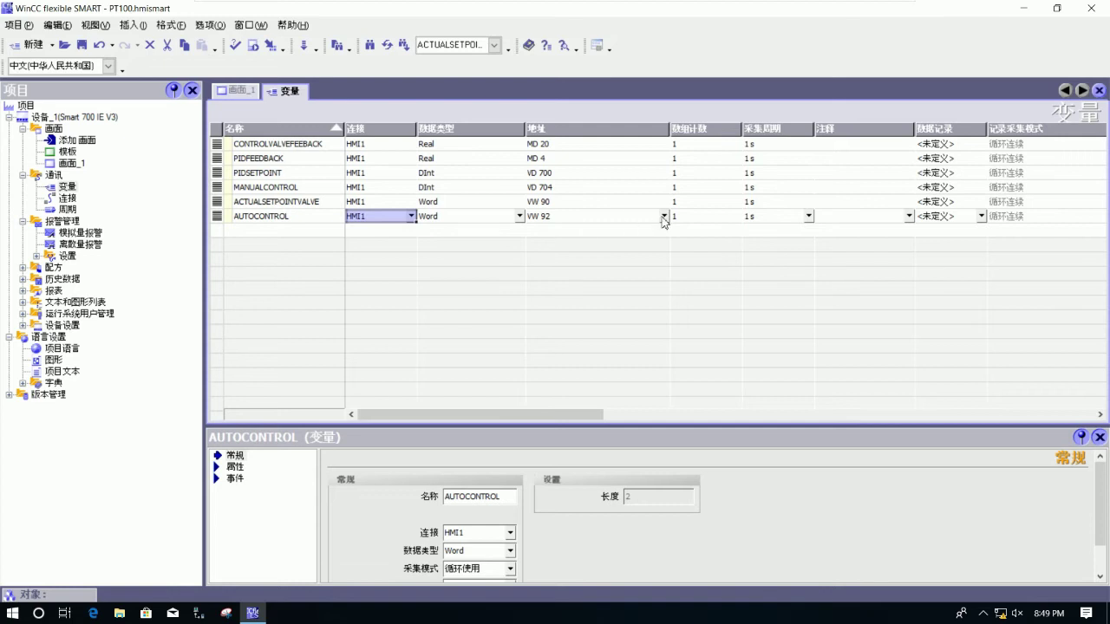
# Step: Switch to STEP 7-Micro/WIN to check the bit address on the PID0_INIT block, and return to the WinCC flexible tag table
pyautogui.click(862, 10)
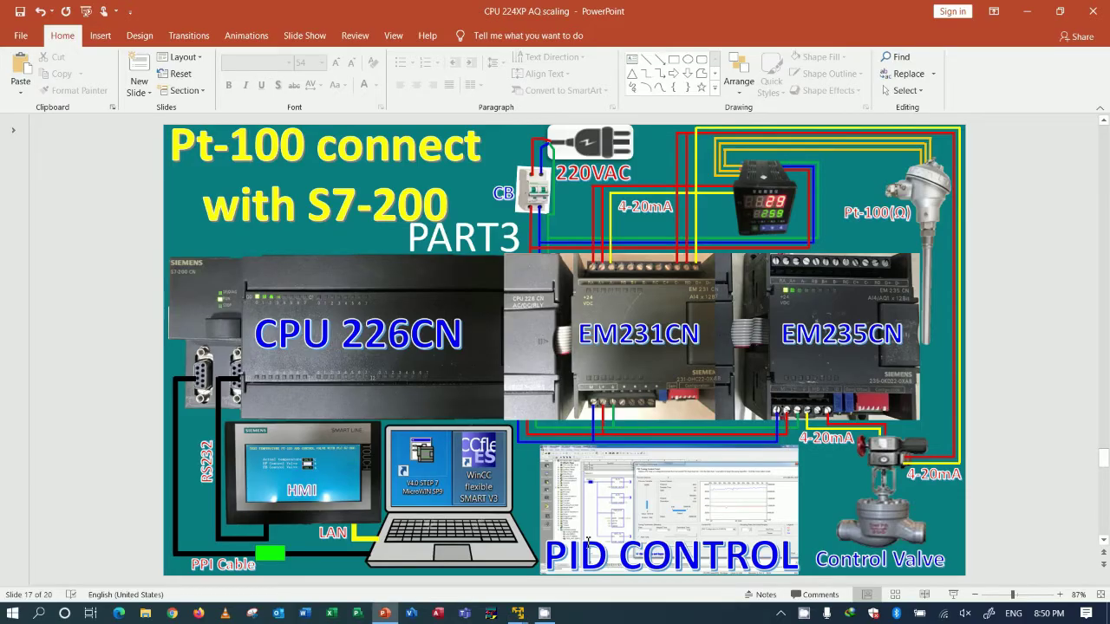
pyautogui.moveTo(519, 614)
pyautogui.click(475, 543)
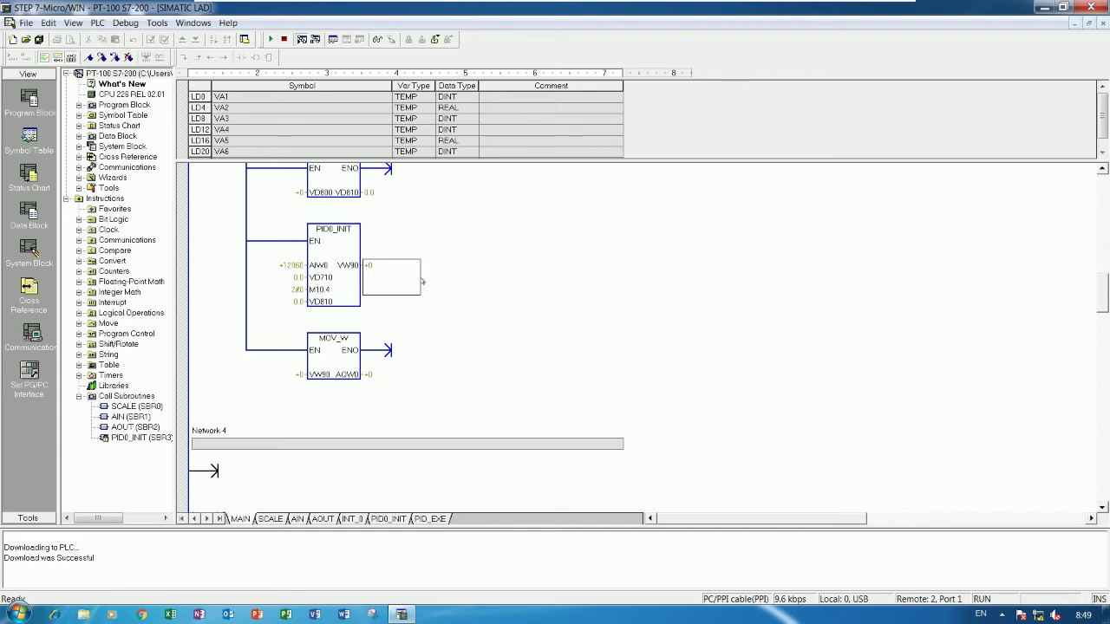
pyautogui.moveTo(688, 6)
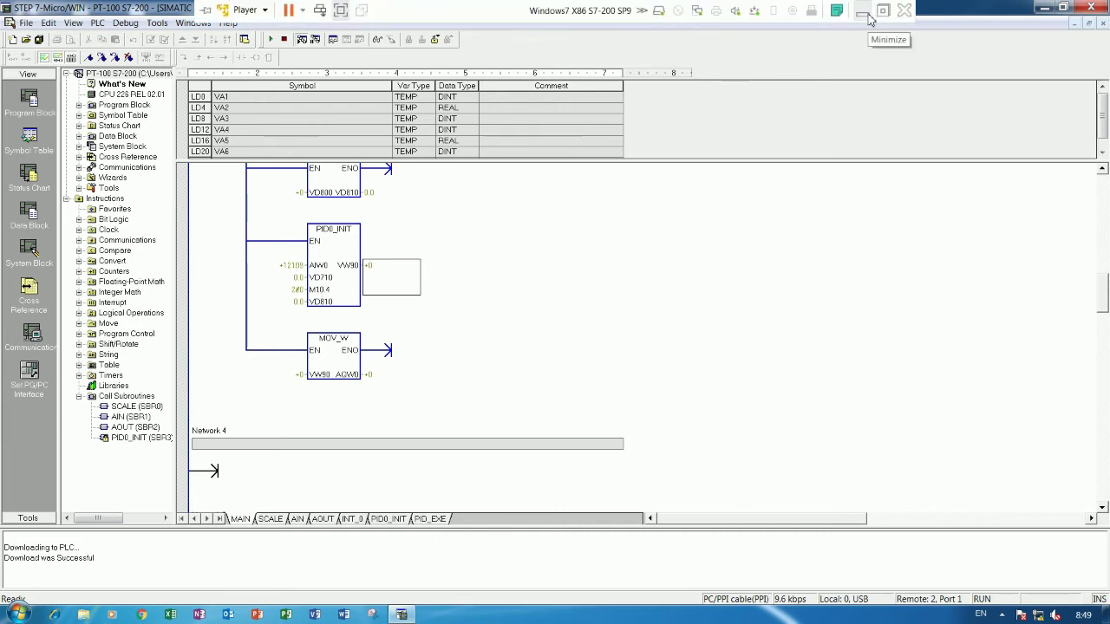
pyautogui.click(867, 13)
pyautogui.moveTo(532, 607)
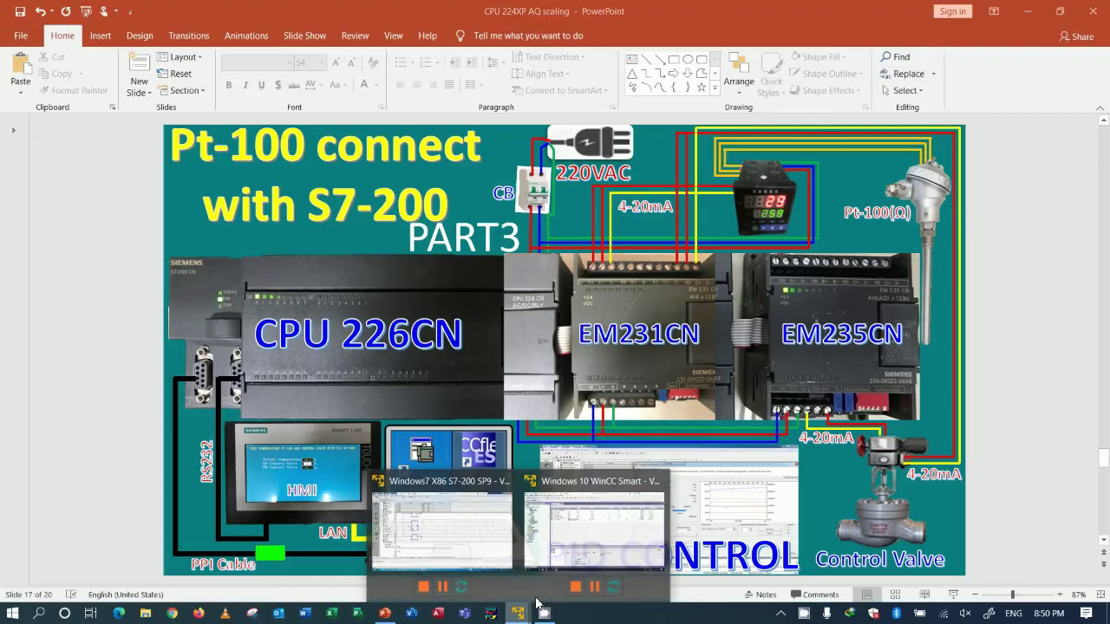
pyautogui.click(583, 530)
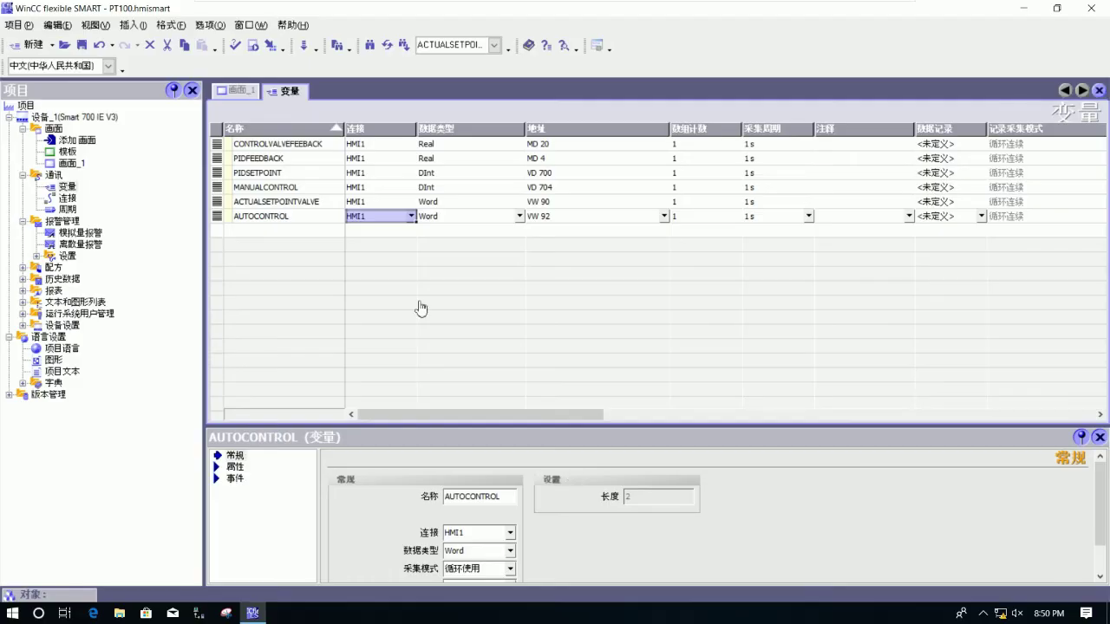
# Step: Set the AUTOCONTROL tag's data type to Bool and its address to M 10.4
pyautogui.click(520, 217)
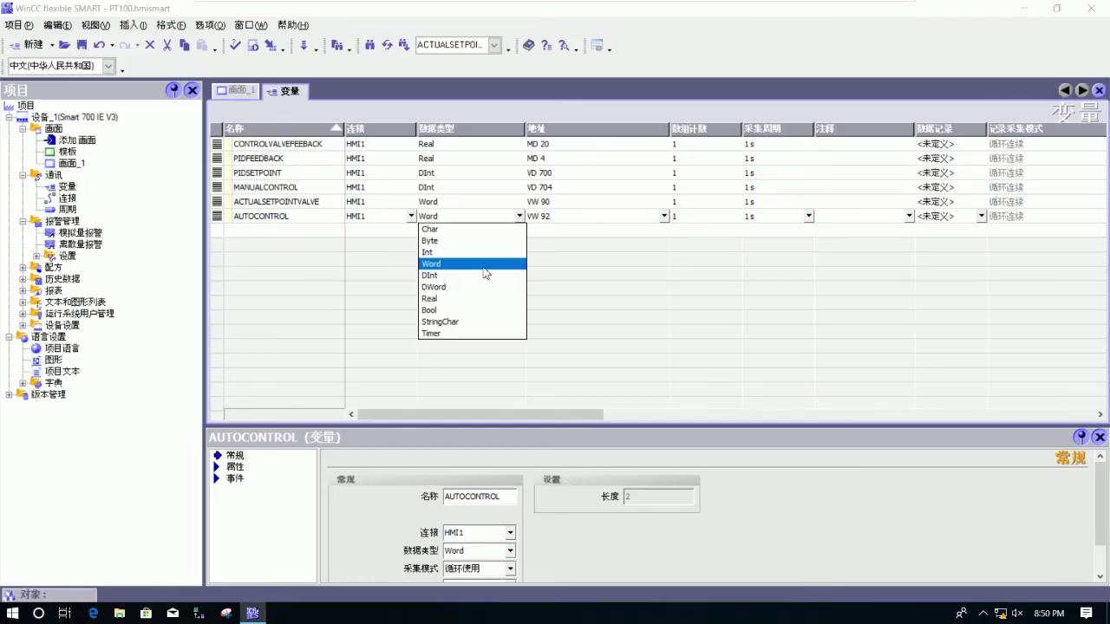
pyautogui.click(432, 310)
pyautogui.click(663, 217)
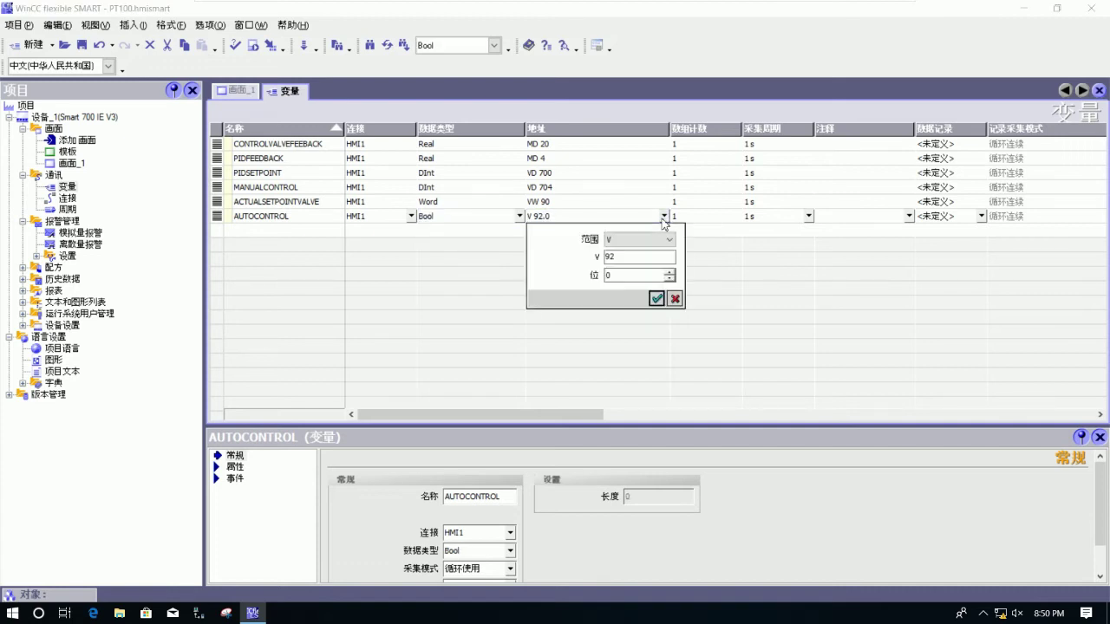
pyautogui.click(632, 239)
pyautogui.click(616, 281)
pyautogui.doubleClick(631, 259)
pyautogui.write('10')
pyautogui.press('Tab')
pyautogui.write('4')
pyautogui.click(657, 298)
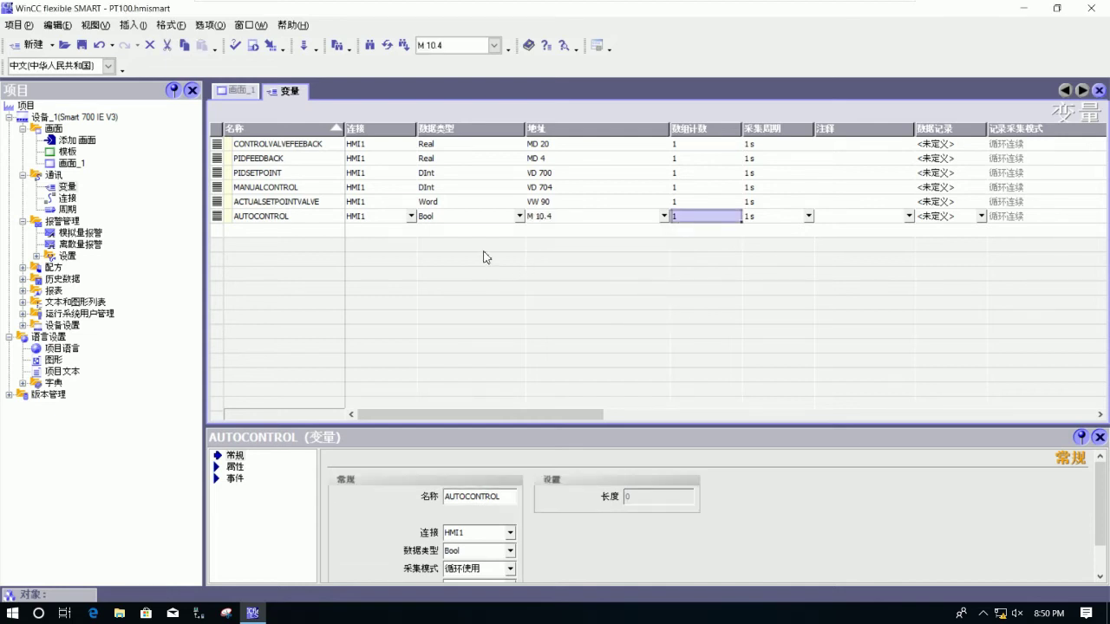
# Step: Open screen 画面_1 and place a button below the FEED BACK FROM CONTROL VALVE row
pyautogui.click(243, 91)
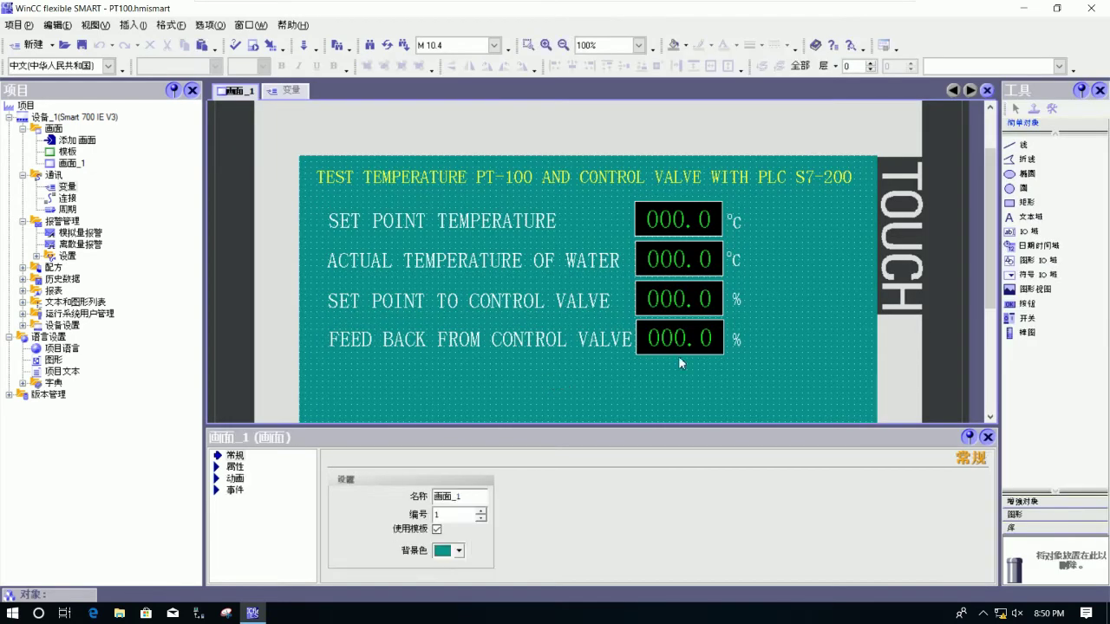
pyautogui.click(1020, 305)
pyautogui.moveTo(1020, 306); pyautogui.dragTo(562, 399)
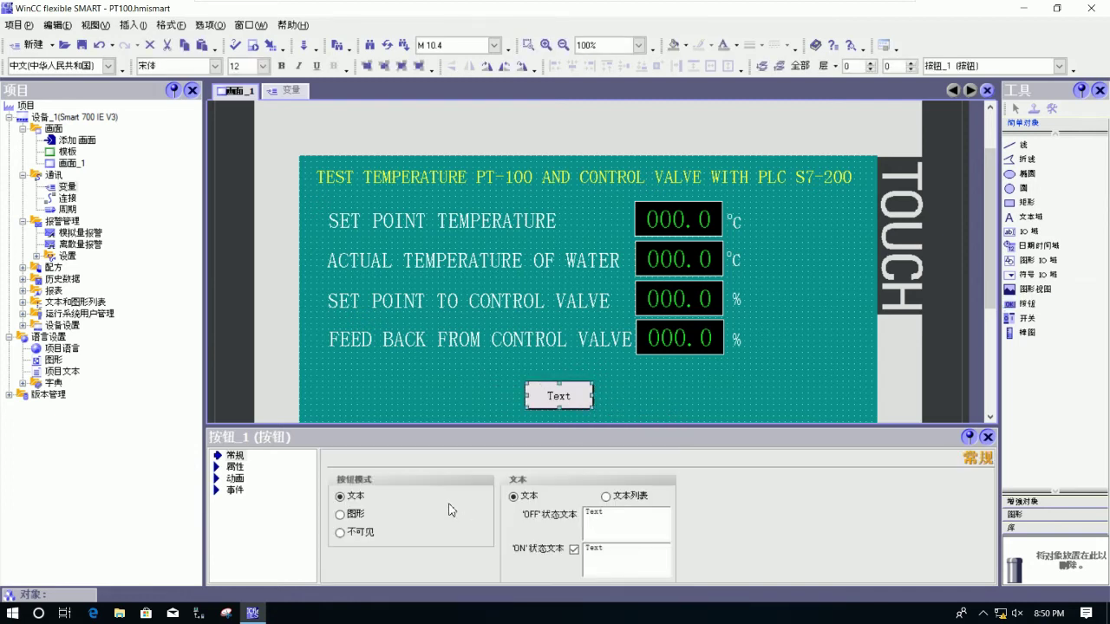
# Step: Set the new button's OFF-state text to AUTO CONTROL
pyautogui.click(235, 456)
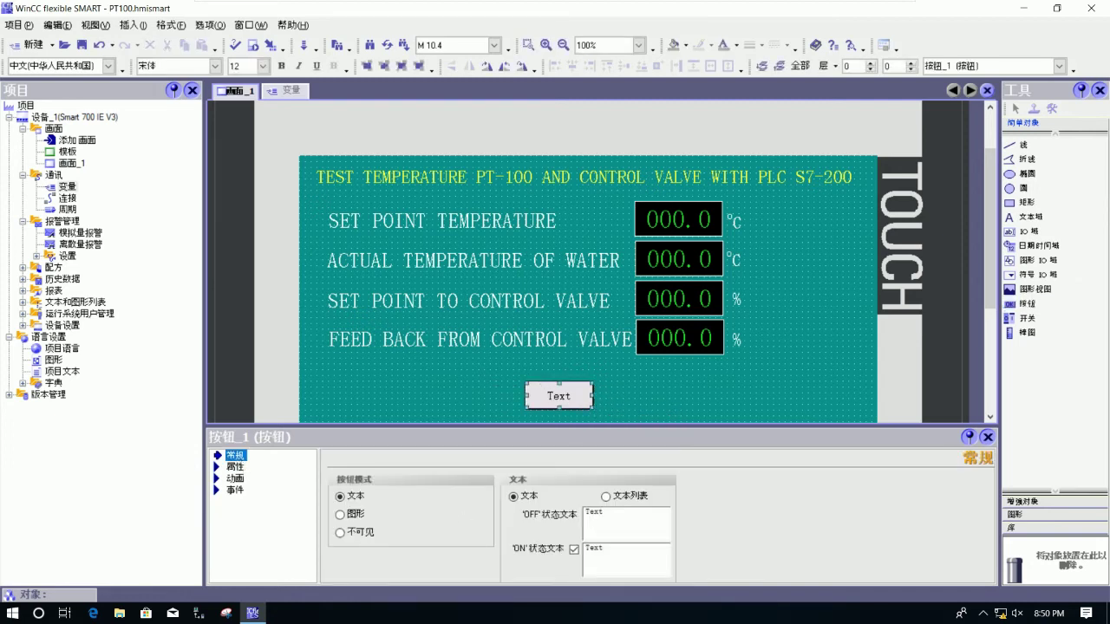
pyautogui.doubleClick(593, 513)
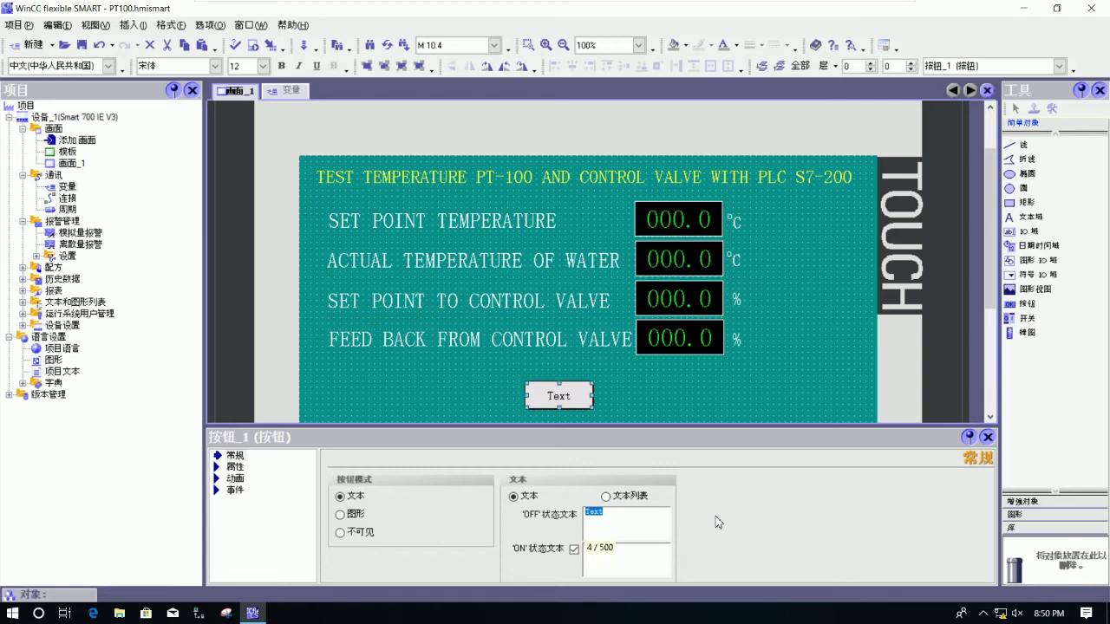
pyautogui.write('AUTO')
pyautogui.write(' CONTORL')
pyautogui.press('BackSpace')
pyautogui.press('BackSpace')
pyautogui.press('BackSpace')
pyautogui.write('RO')
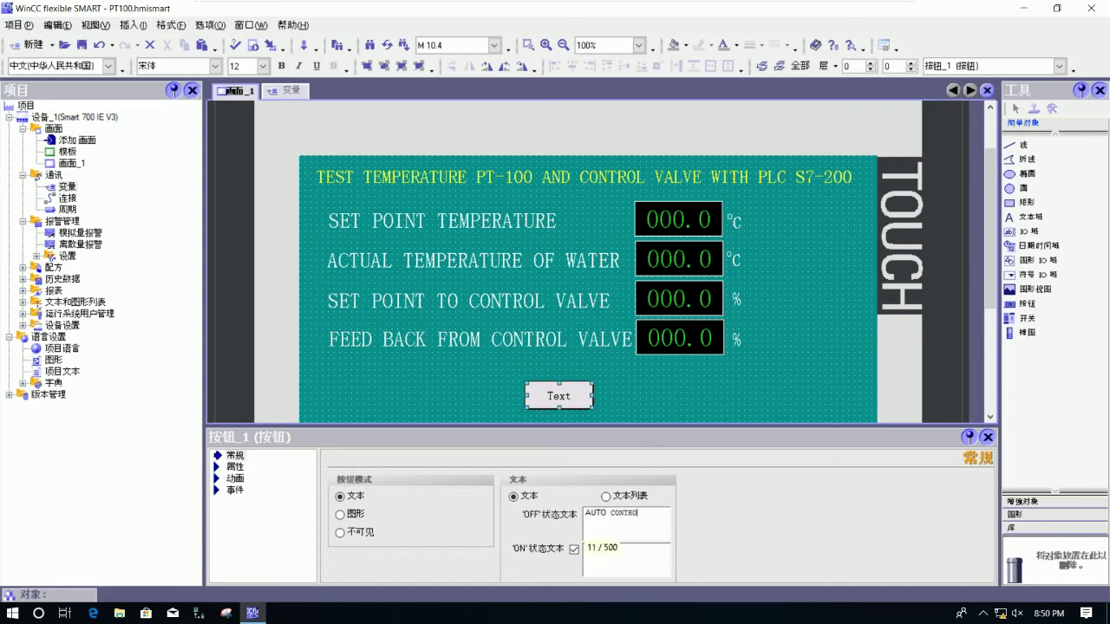
pyautogui.write('L')
pyautogui.click(620, 376)
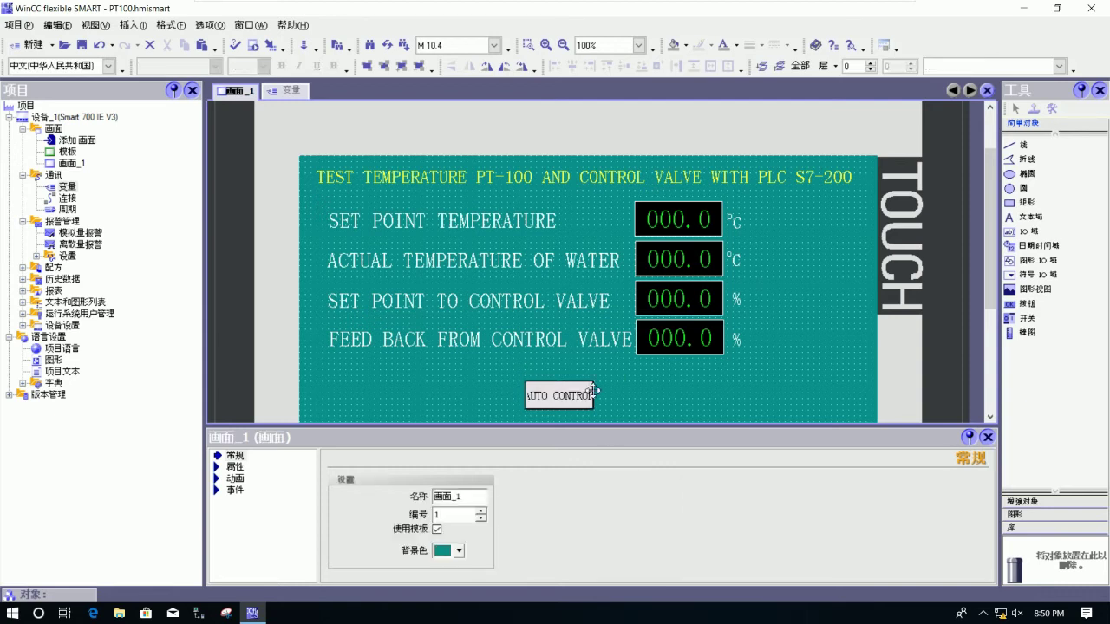
# Step: Enlarge the button so that its AUTO CONTROL label fits inside
pyautogui.click(590, 392)
pyautogui.moveTo(593, 396); pyautogui.dragTo(564, 394)
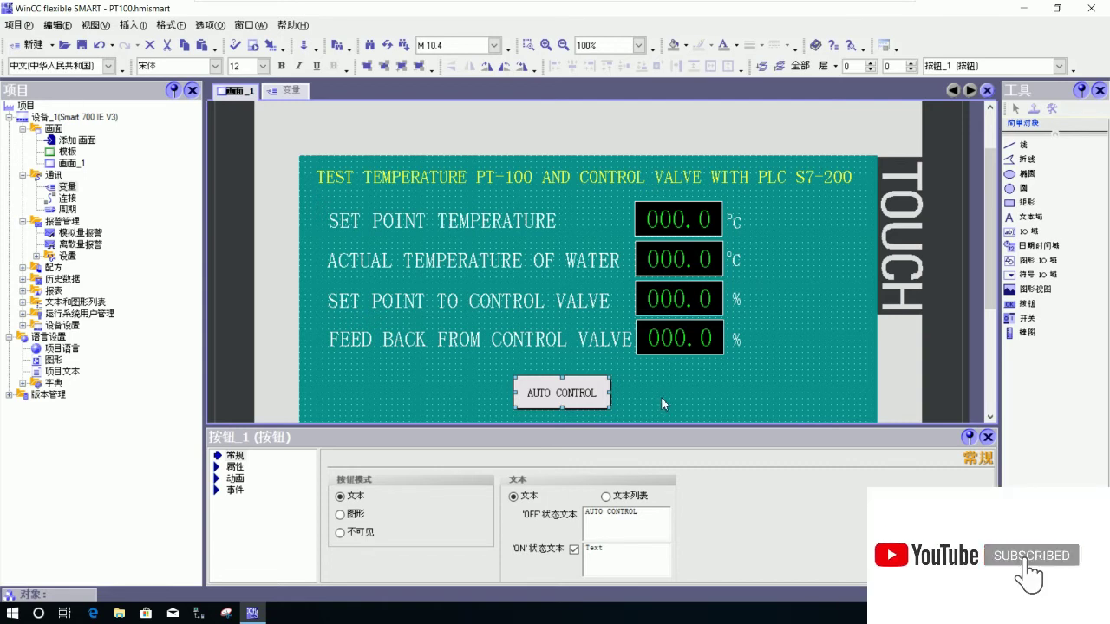
# Step: Enter MANU as the button's ON-state text
pyautogui.moveTo(610, 549); pyautogui.dragTo(543, 550)
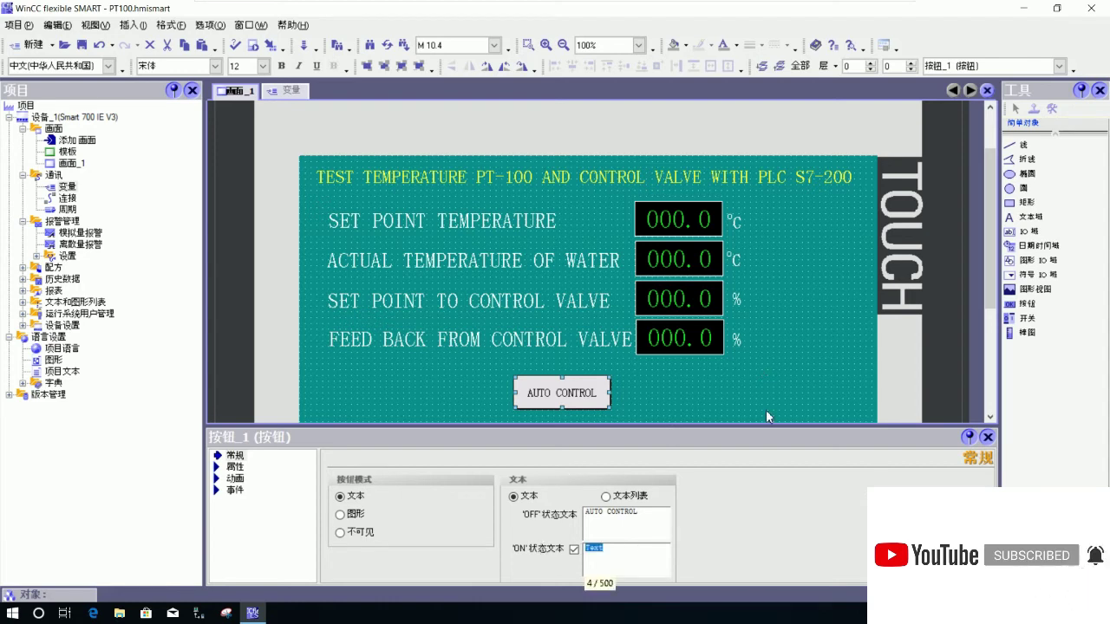
pyautogui.write('MANU')
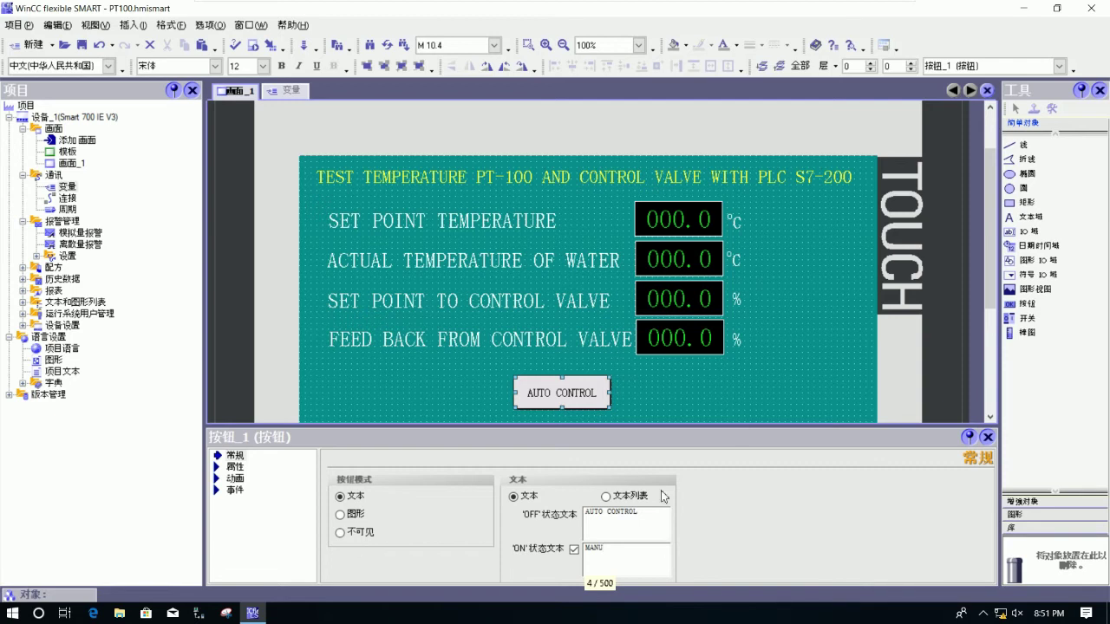
pyautogui.click(646, 514)
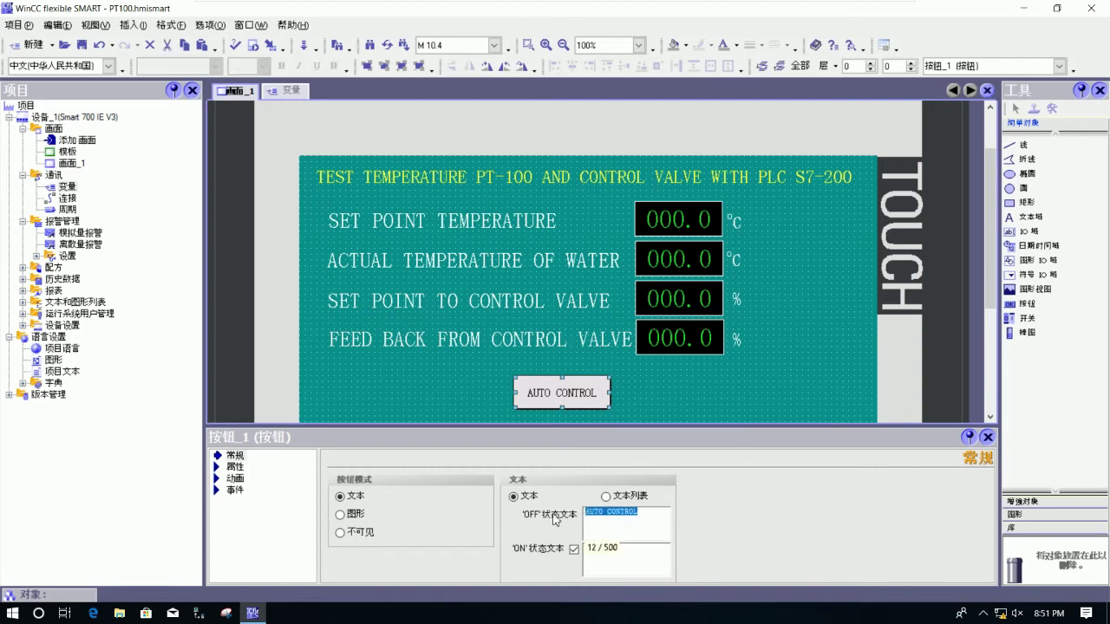
pyautogui.click(624, 555)
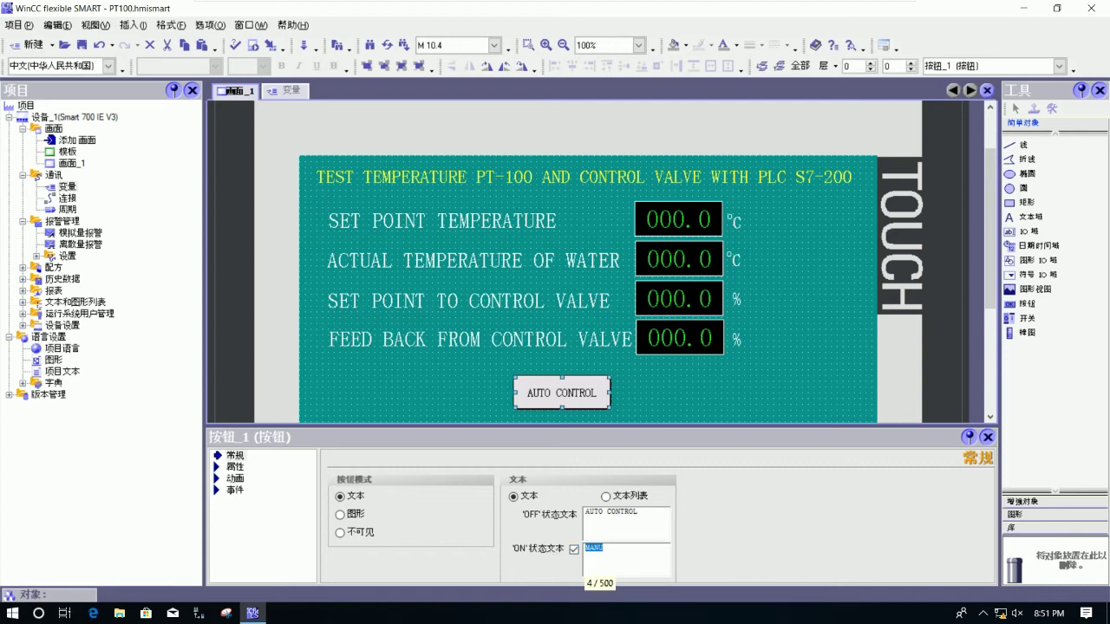
# Step: Clear the button's OFF-state text and set its ON-state text to AUTO CONTROL
pyautogui.click(624, 513)
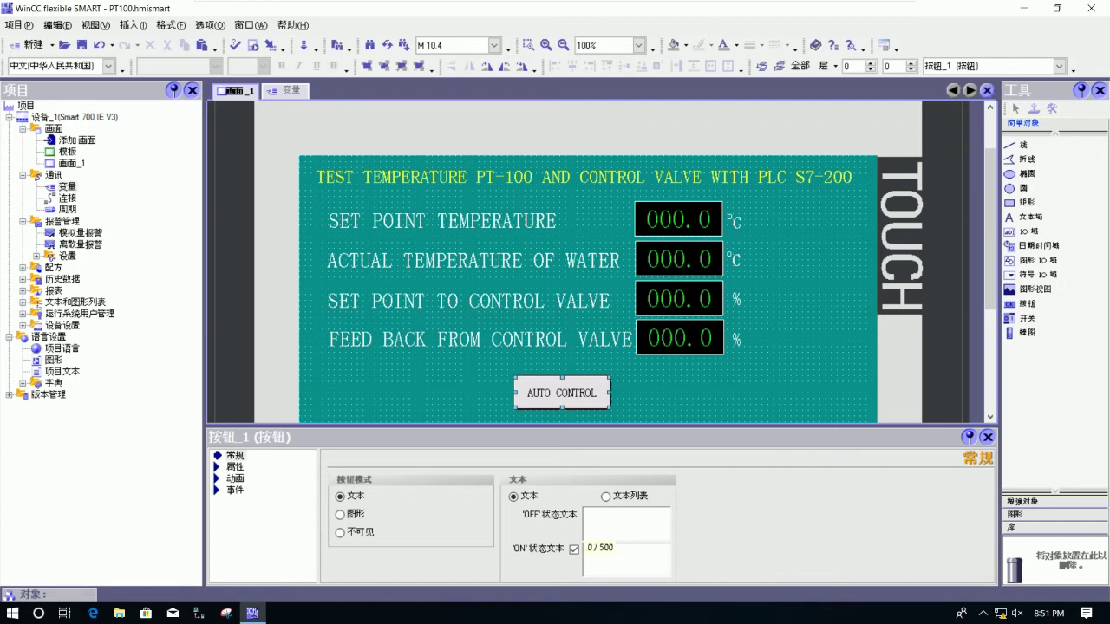
pyautogui.press('Tab')
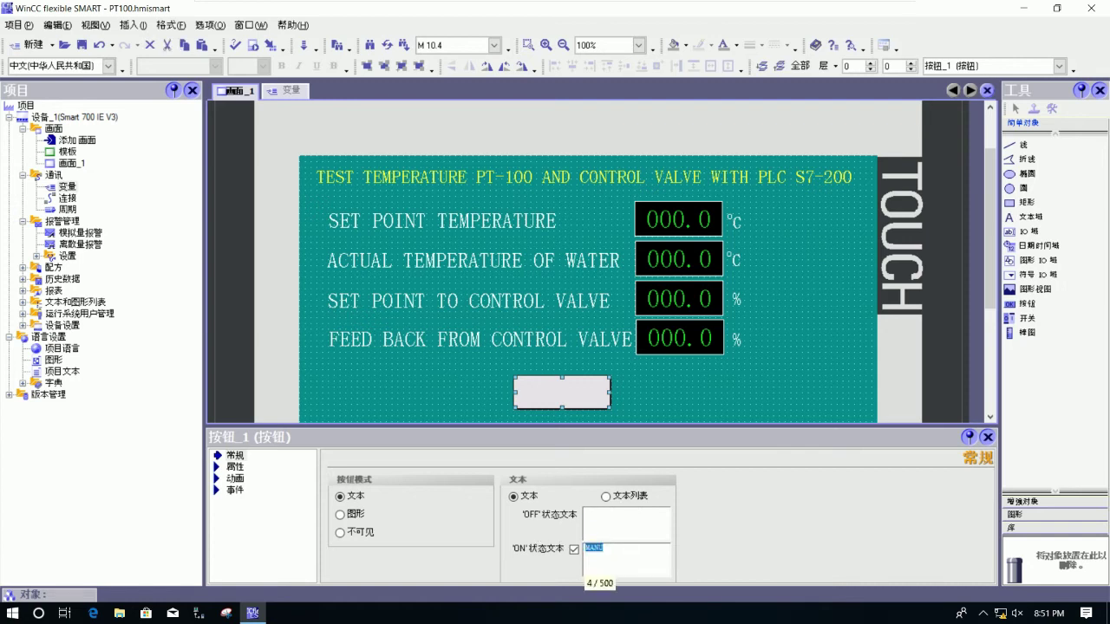
pyautogui.write('AUTO CONTORL')
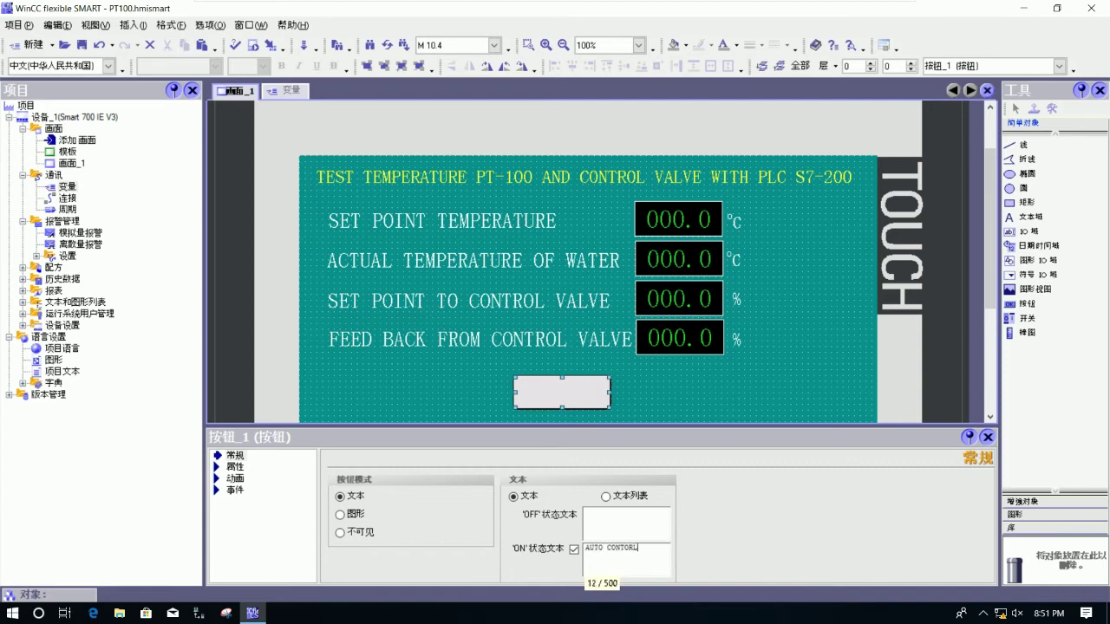
pyautogui.press('BackSpace')
pyautogui.click(1035, 515)
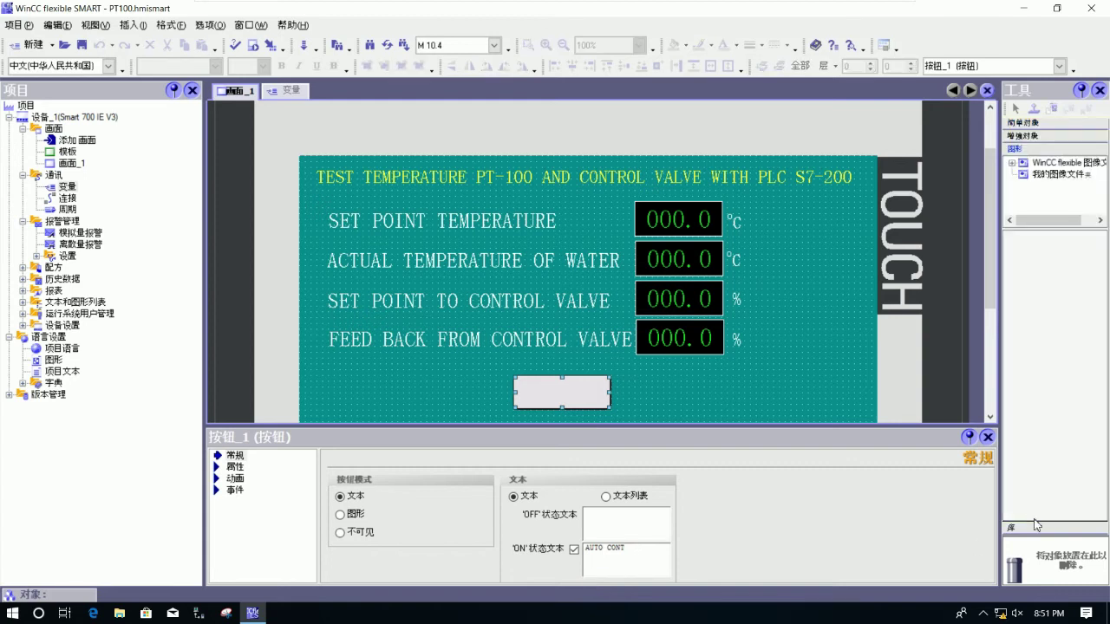
pyautogui.click(635, 551)
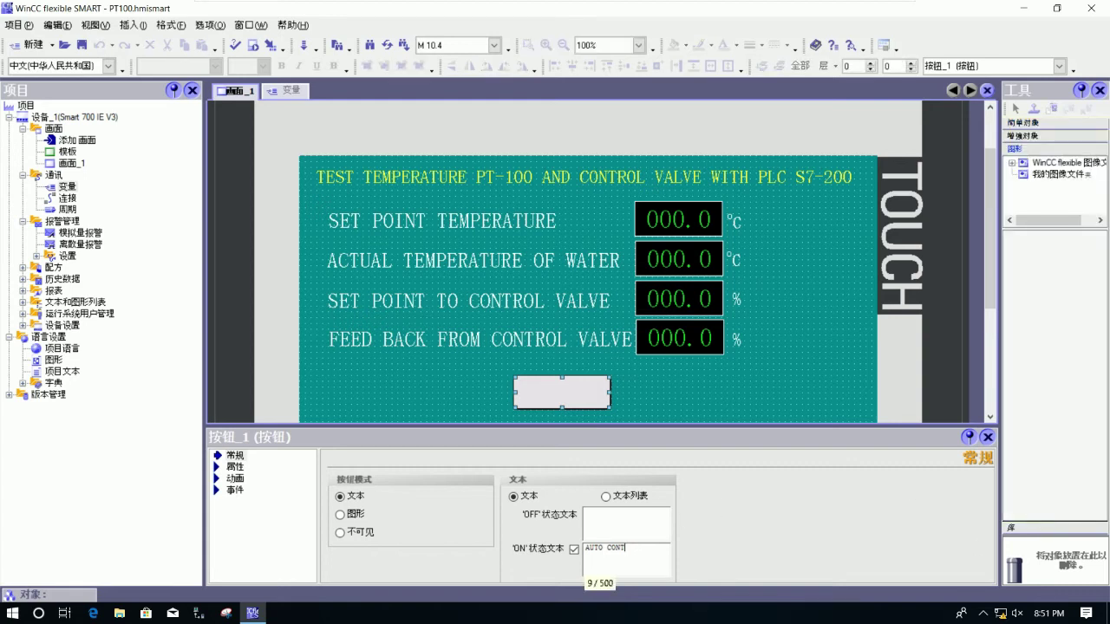
pyautogui.write('ROL')
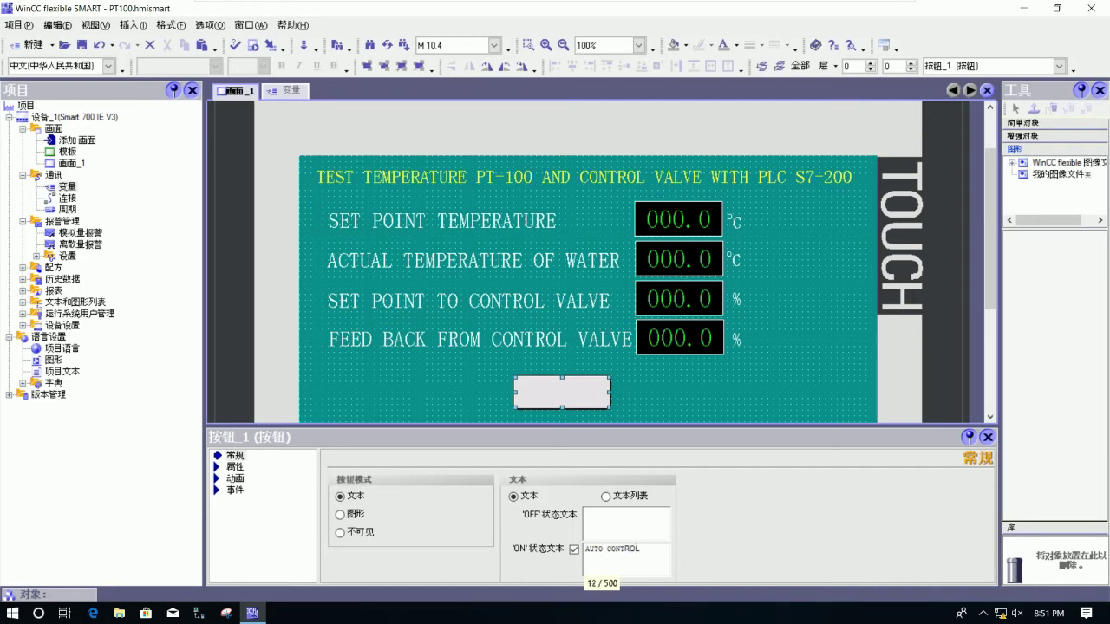
# Step: Set the button's OFF-state text to MANUAL CONTROL
pyautogui.click(621, 523)
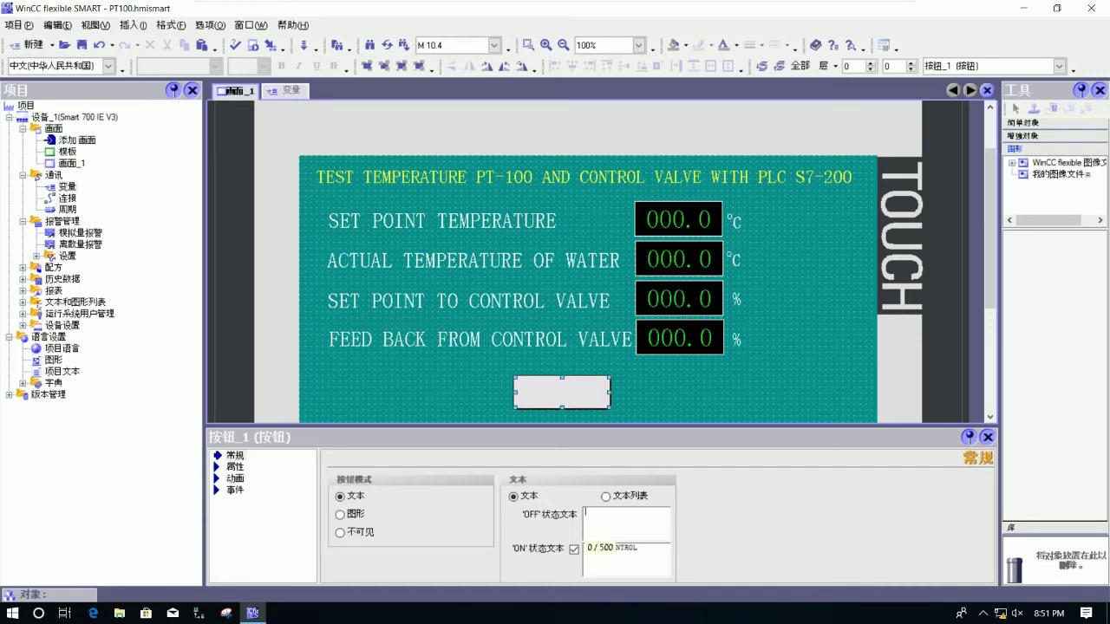
pyautogui.write('MANUAL CONTROL')
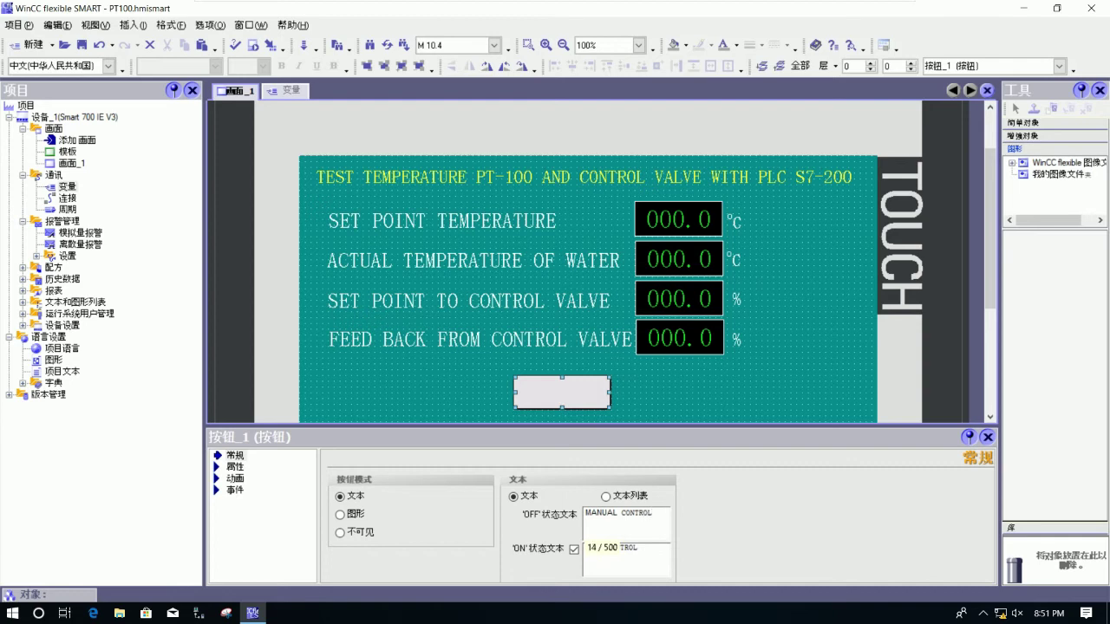
pyautogui.click(646, 382)
# Step: Enlarge the MANUAL CONTROL button on both sides and upward, up to just below the FEED BACK FROM CONTROL VALVE row
pyautogui.click(598, 391)
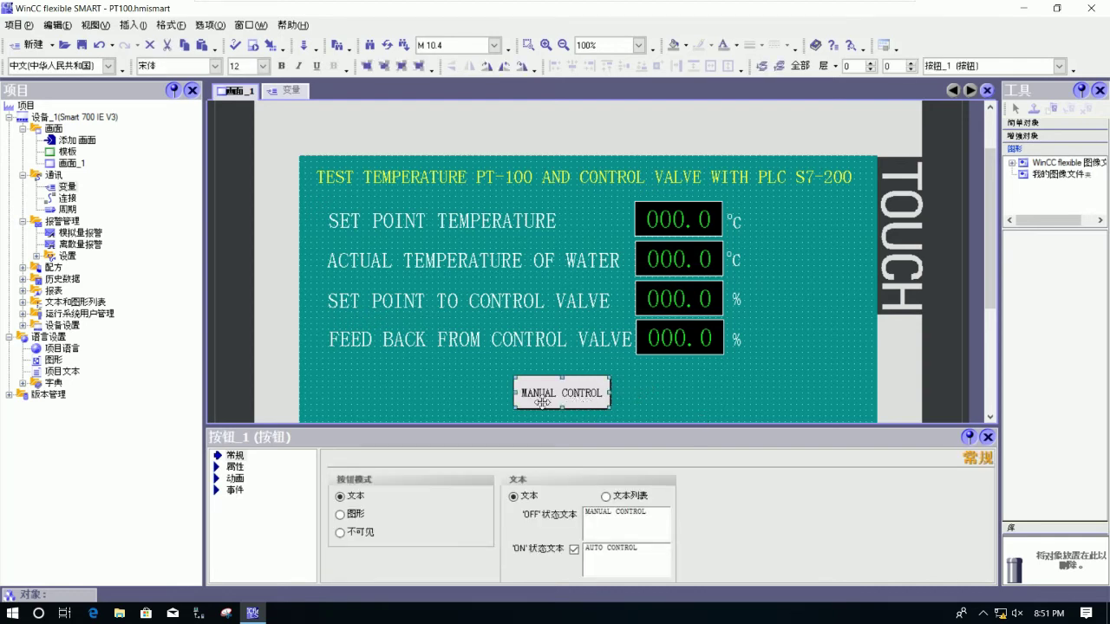
pyautogui.moveTo(515, 397); pyautogui.dragTo(504, 393)
pyautogui.moveTo(612, 391); pyautogui.dragTo(641, 392)
pyautogui.moveTo(573, 375); pyautogui.dragTo(572, 365)
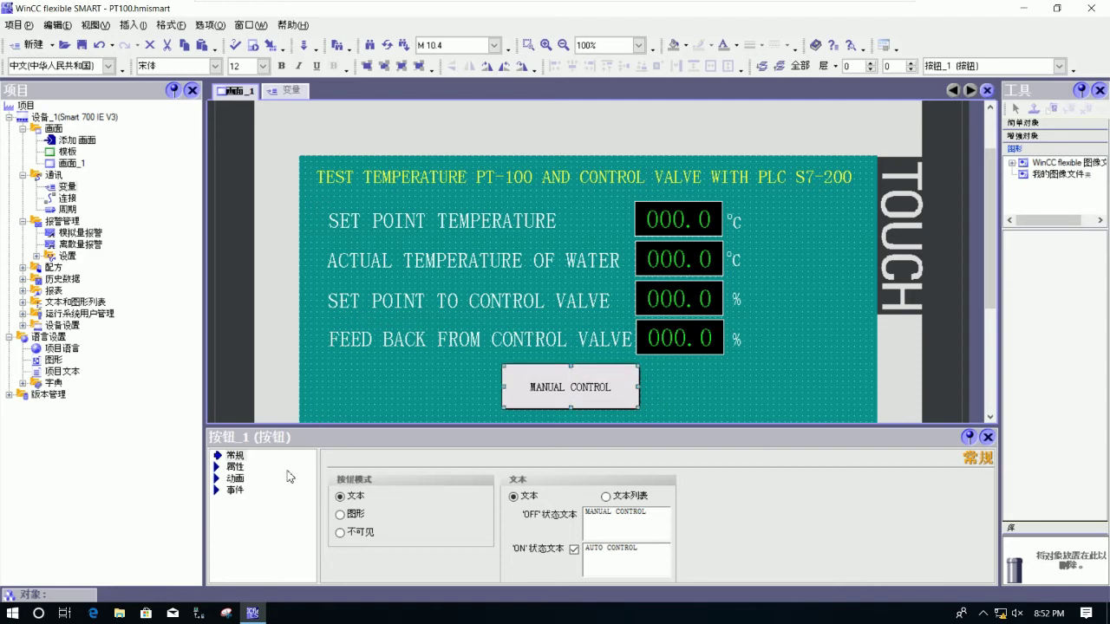
# Step: Set the MANUAL CONTROL button's text font size to 18
pyautogui.click(243, 470)
pyautogui.click(249, 502)
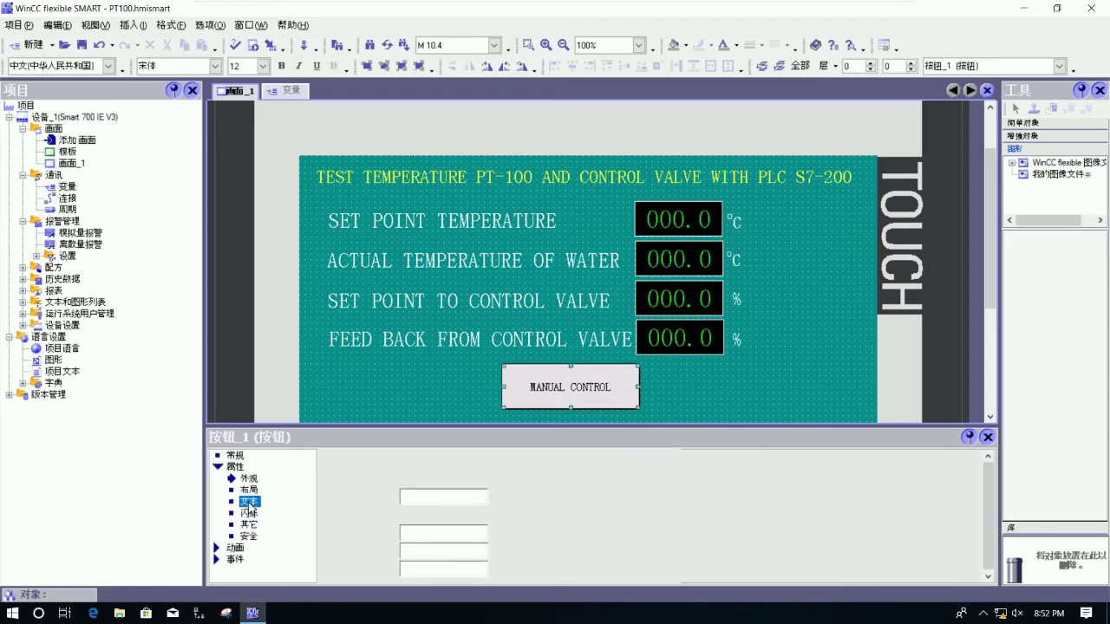
pyautogui.click(481, 497)
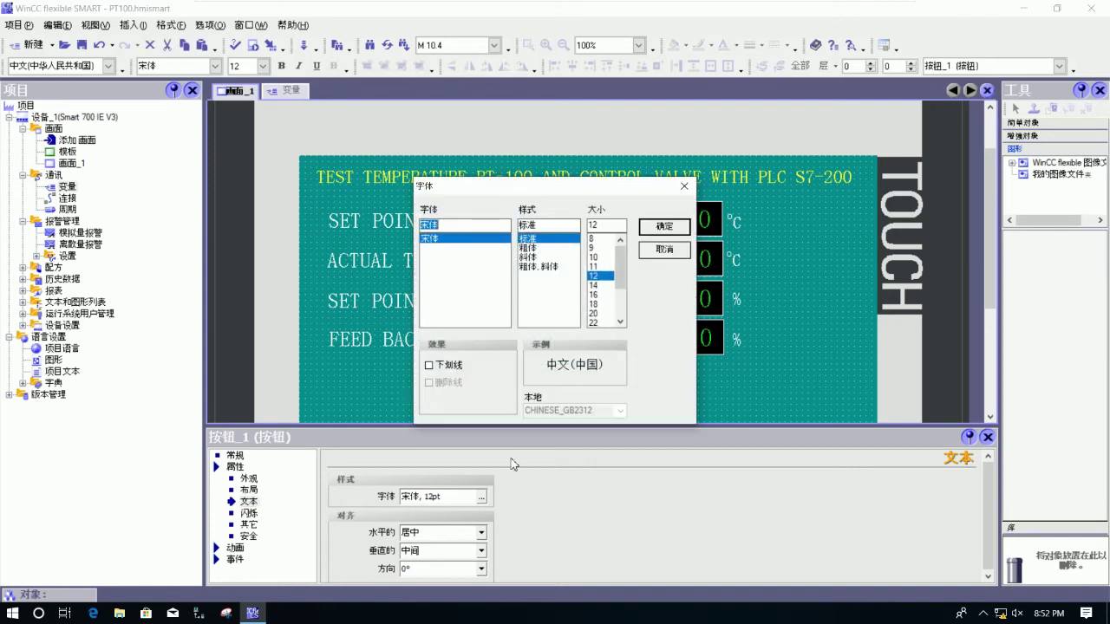
pyautogui.click(596, 305)
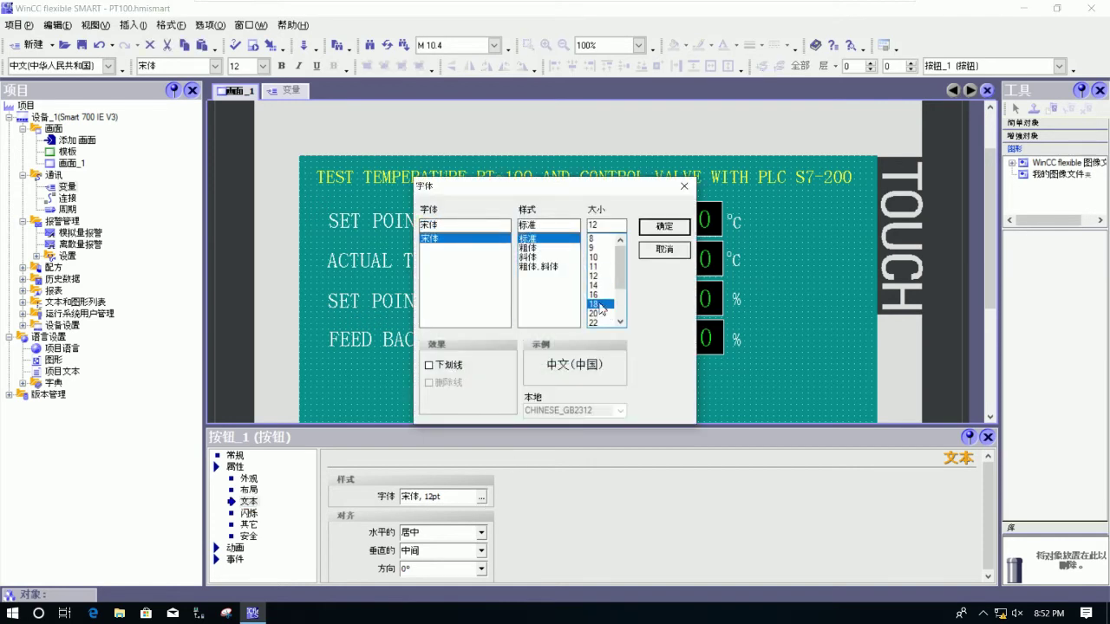
pyautogui.click(665, 228)
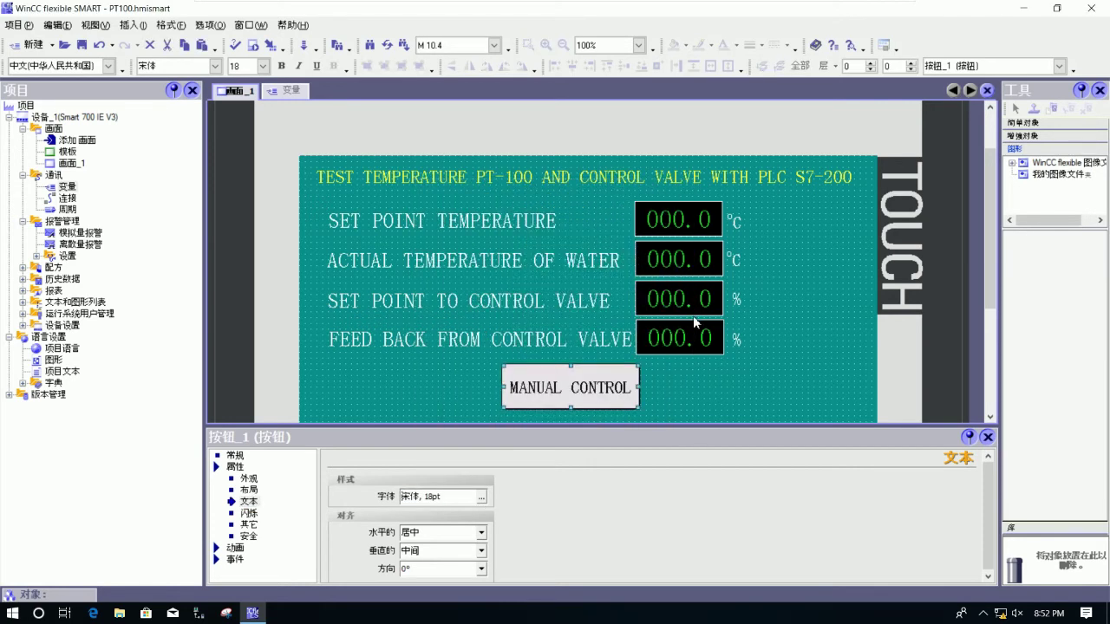
pyautogui.click(633, 384)
pyautogui.click(686, 386)
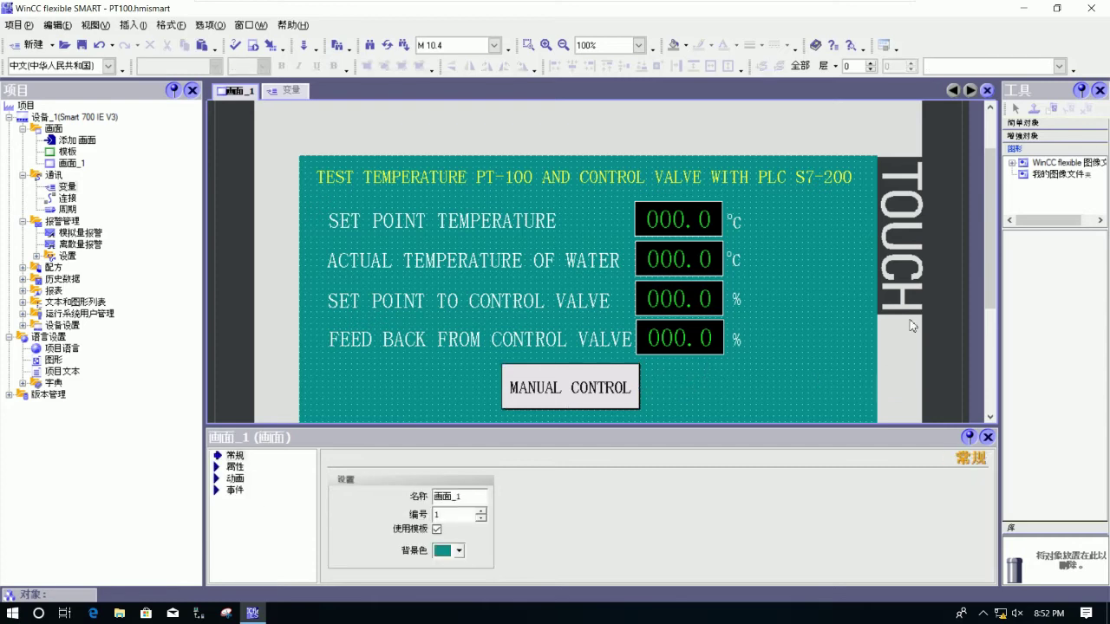
# Step: Assign the PIDSETPOINT tag as the process variable of the SET POINT TEMPERATURE value field
pyautogui.click(990, 418)
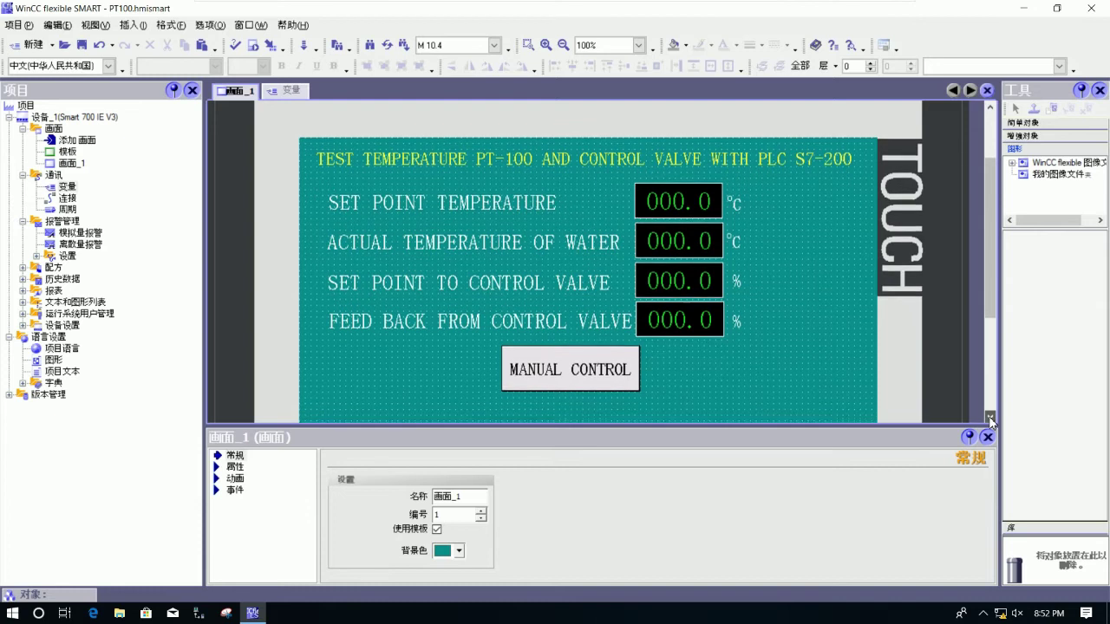
pyautogui.click(990, 419)
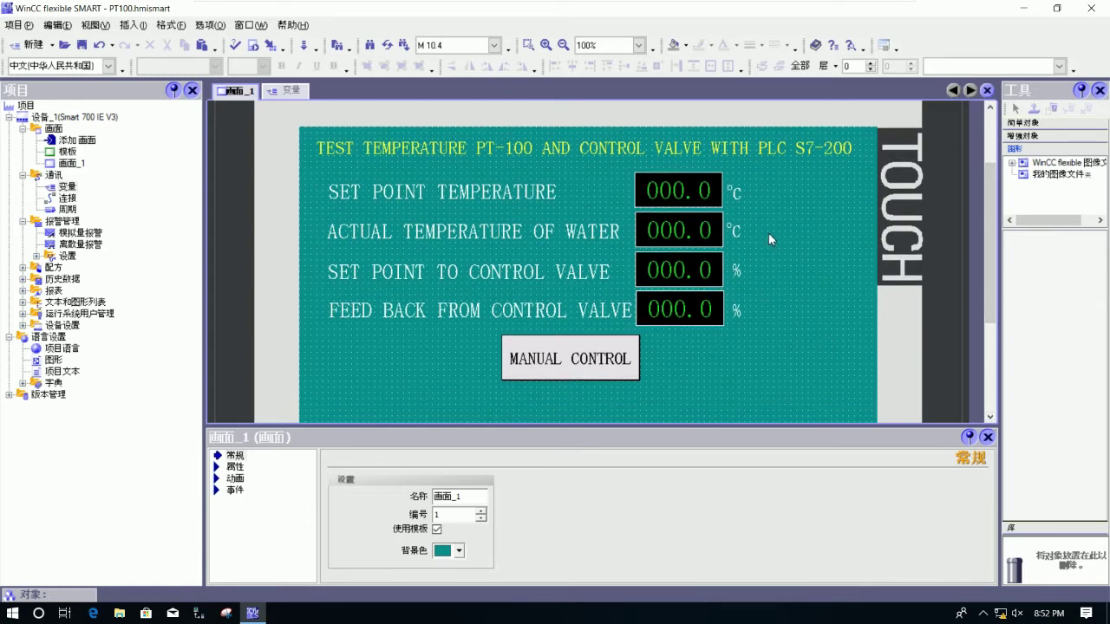
pyautogui.click(685, 194)
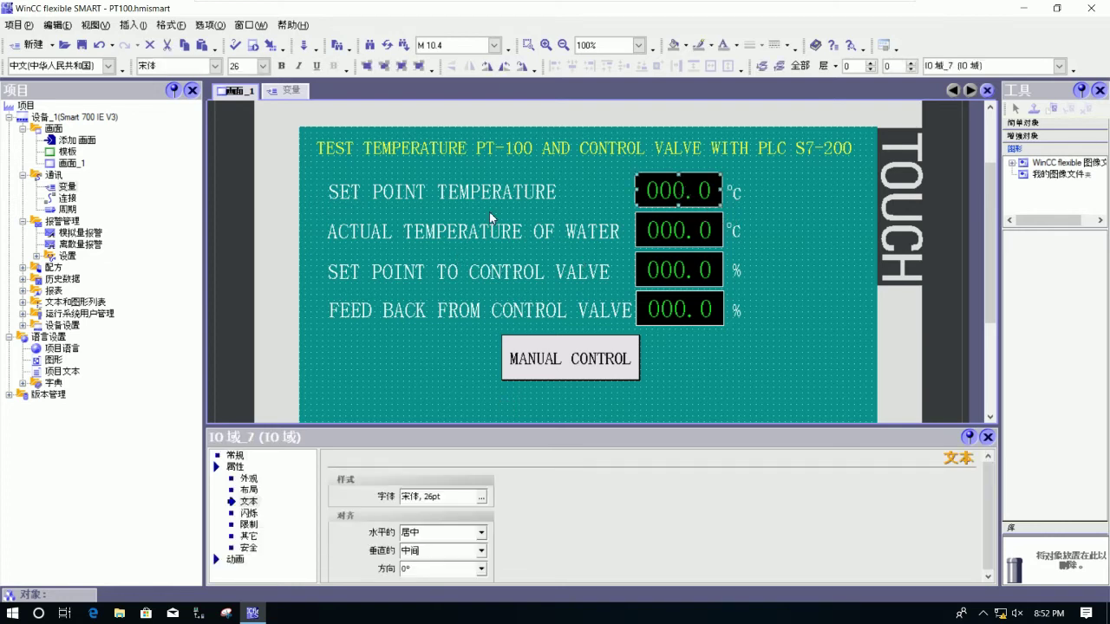
pyautogui.click(234, 456)
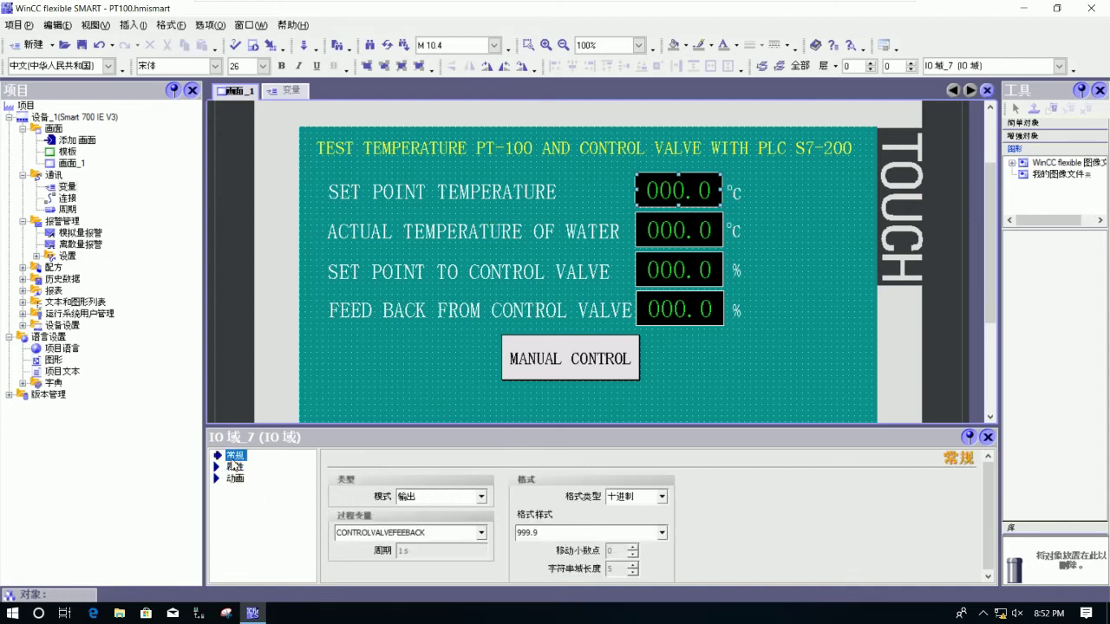
pyautogui.click(482, 533)
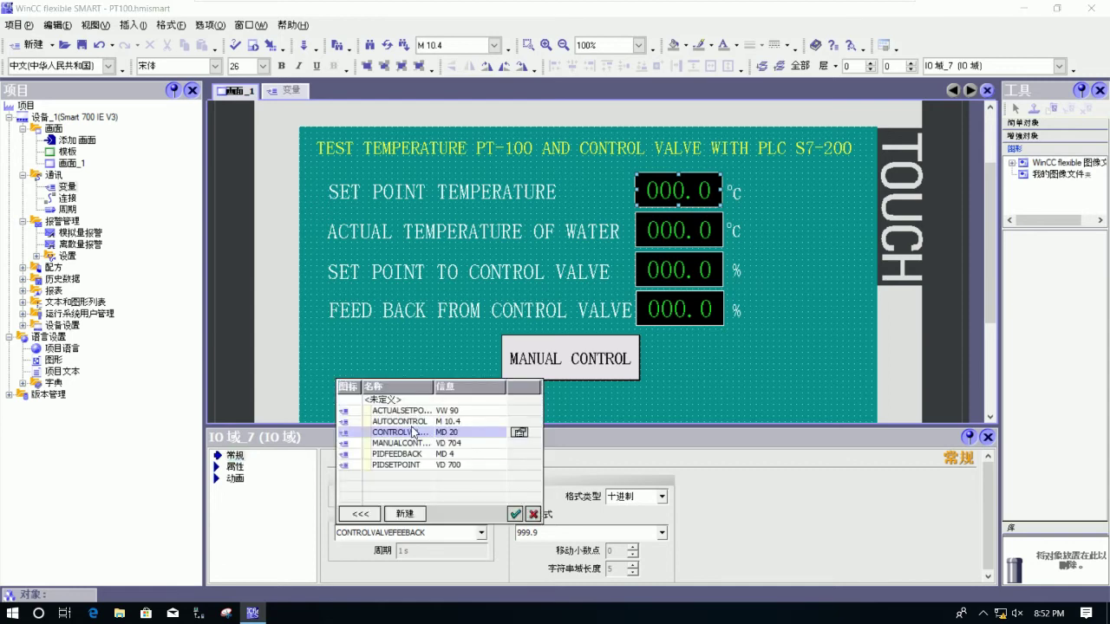
pyautogui.moveTo(434, 386); pyautogui.dragTo(457, 395)
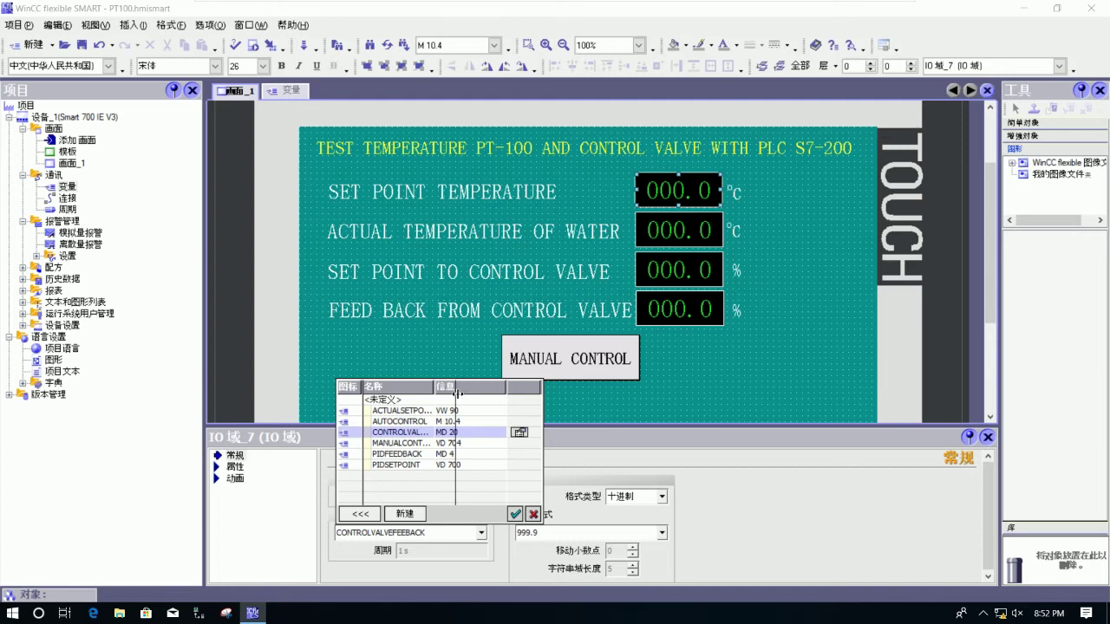
pyautogui.doubleClick(400, 466)
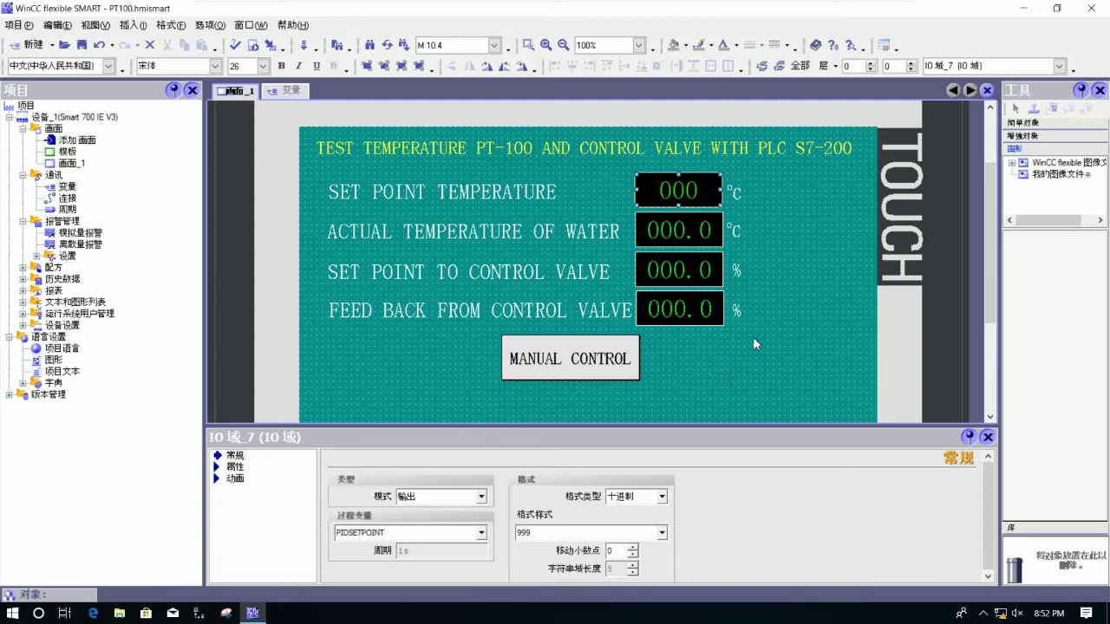
pyautogui.click(795, 292)
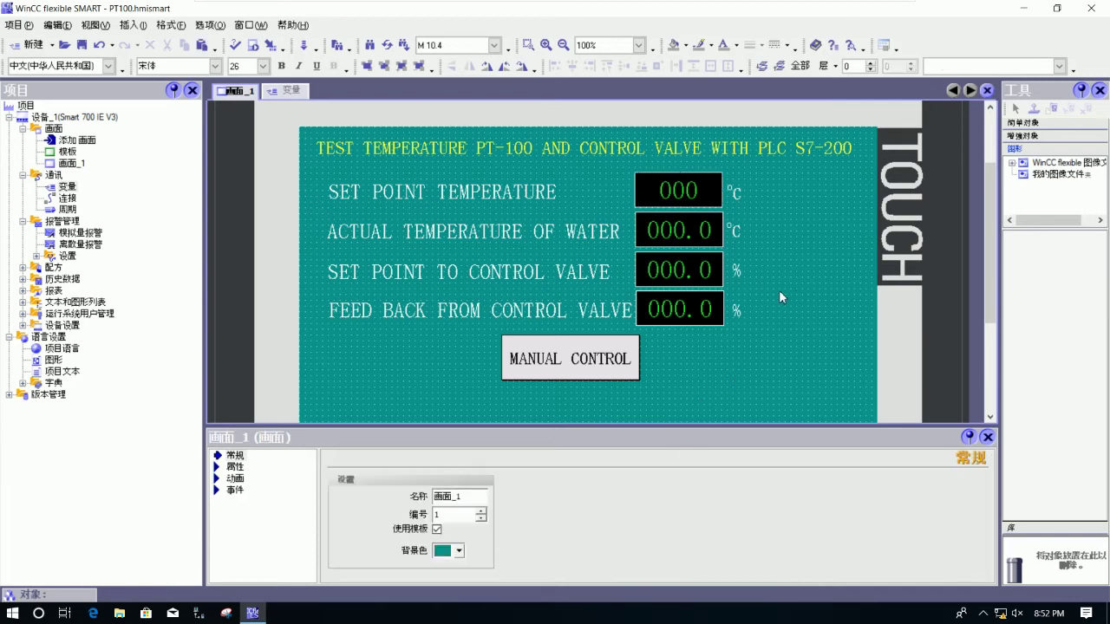
# Step: Assign the PIDFEEDBACK tag as the process variable of the ACTUAL TEMPERATURE OF WATER value field
pyautogui.click(675, 232)
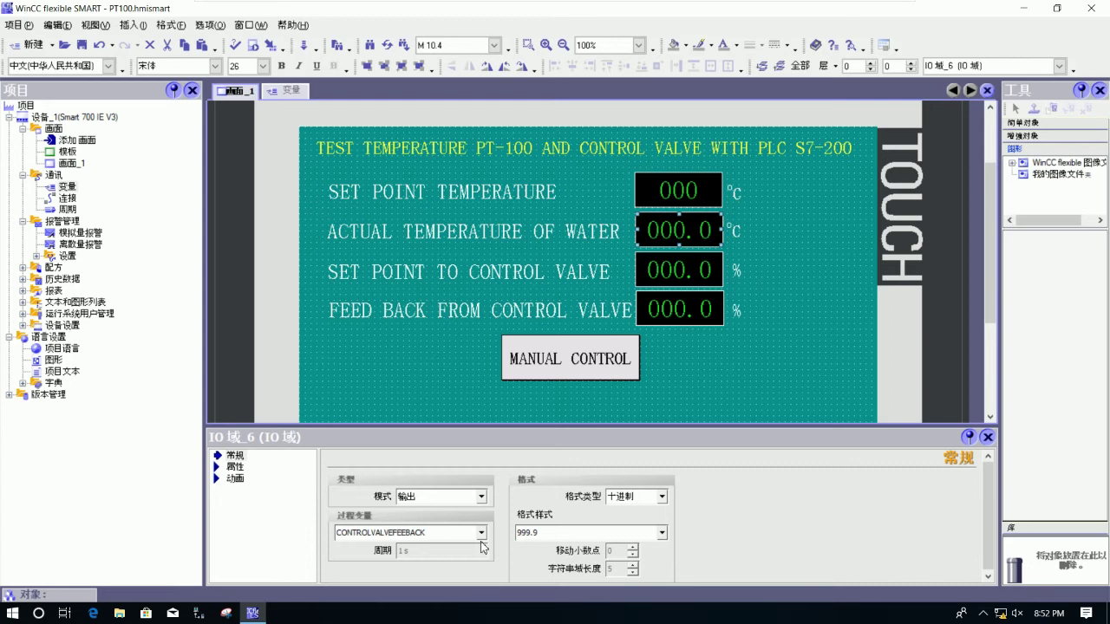
pyautogui.click(481, 533)
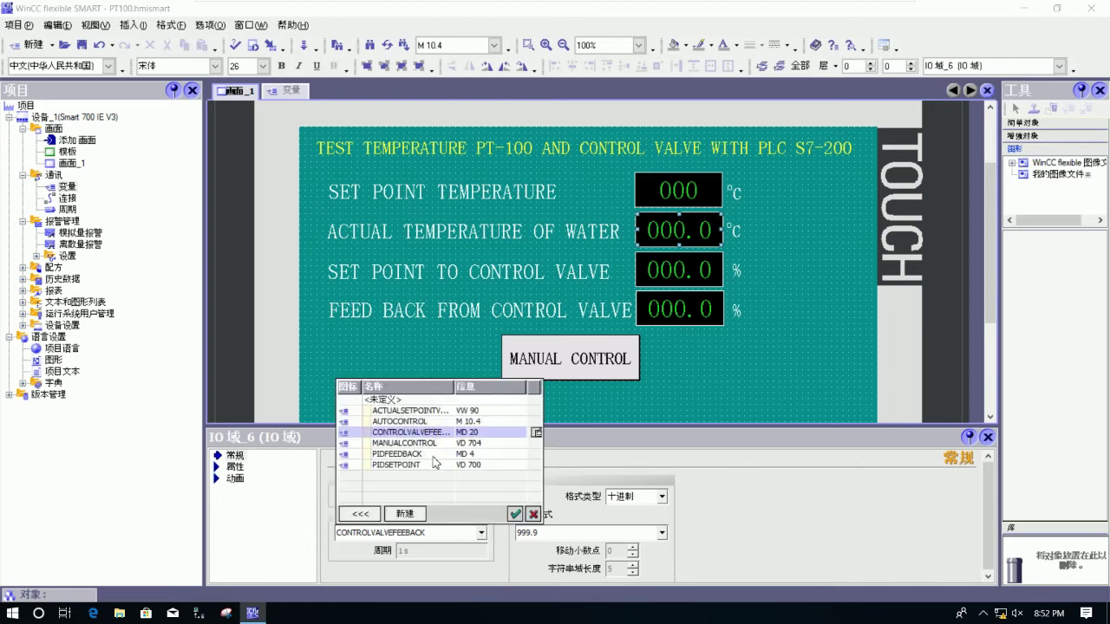
pyautogui.click(409, 455)
pyautogui.doubleClick(409, 460)
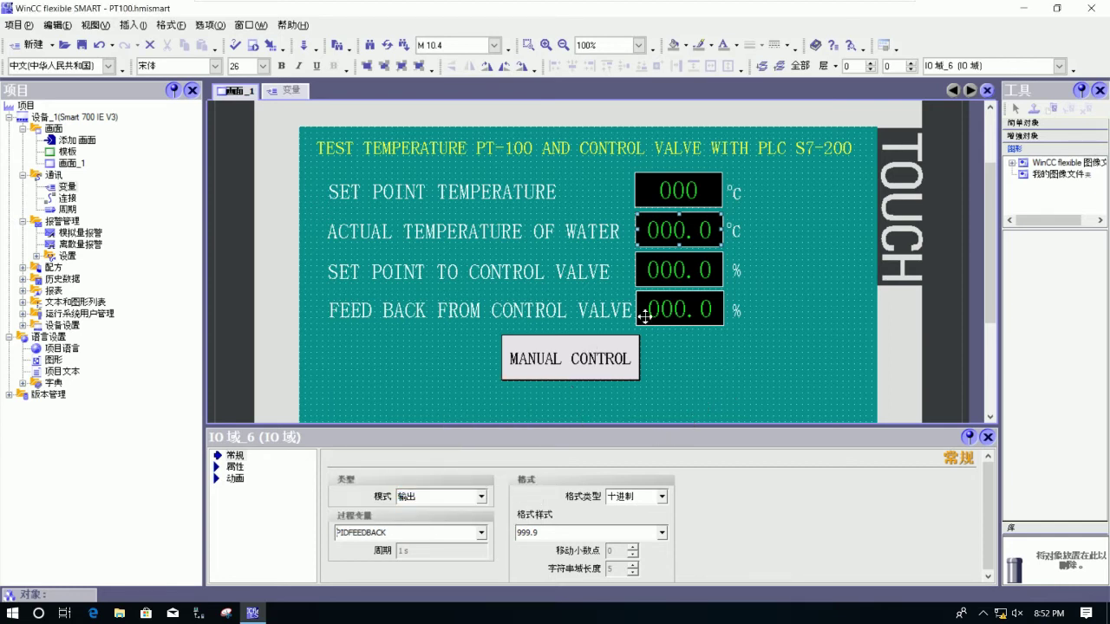
pyautogui.click(513, 276)
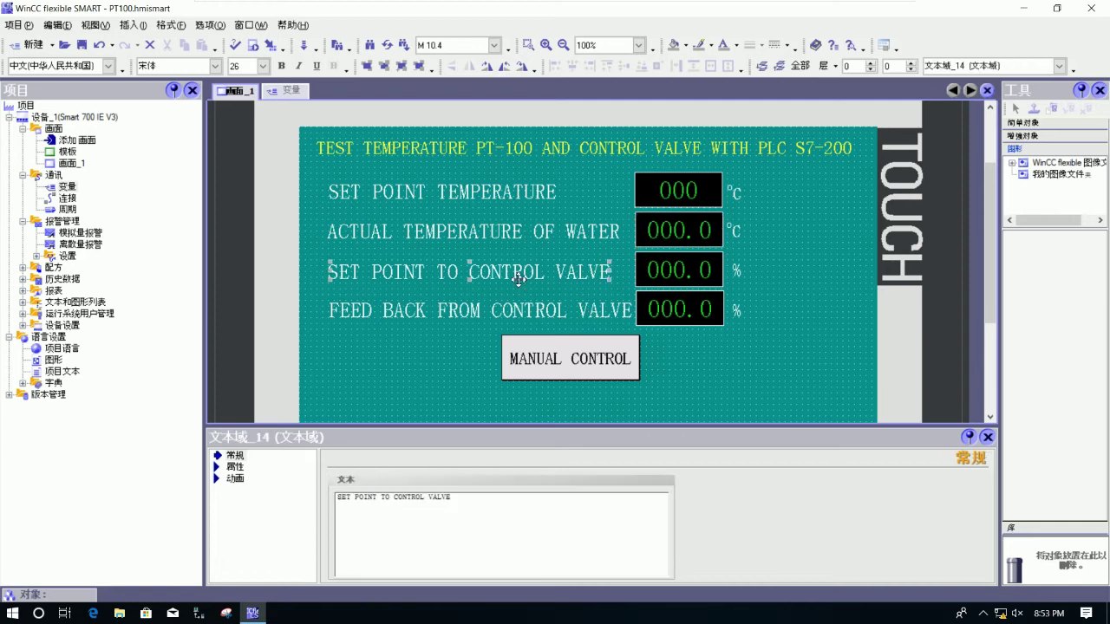
pyautogui.click(679, 191)
pyautogui.click(483, 497)
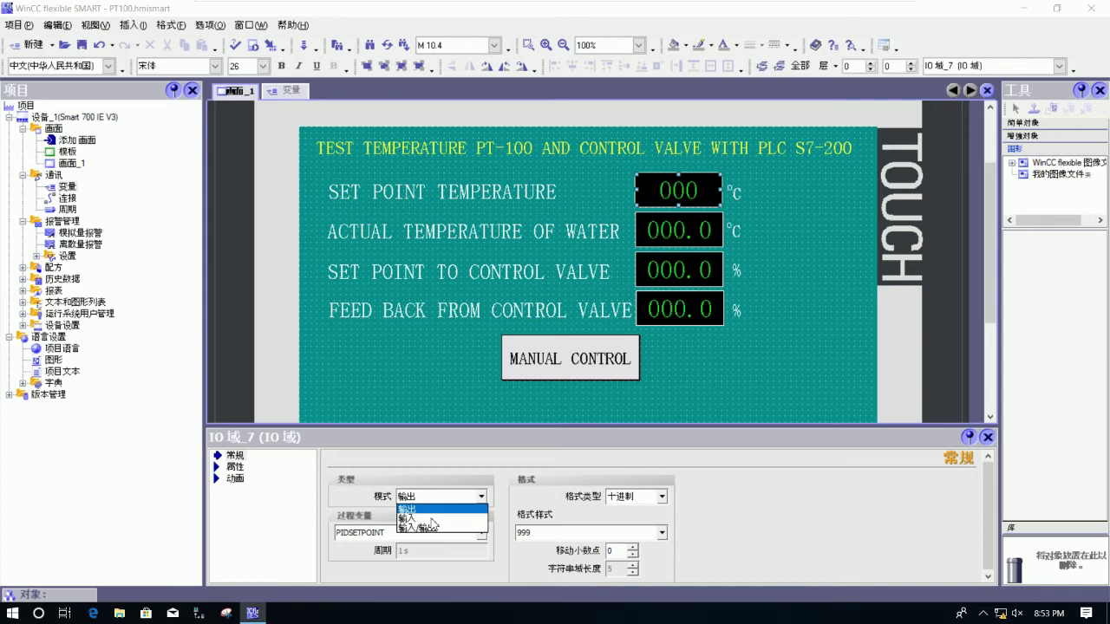
pyautogui.click(461, 360)
pyautogui.click(461, 360)
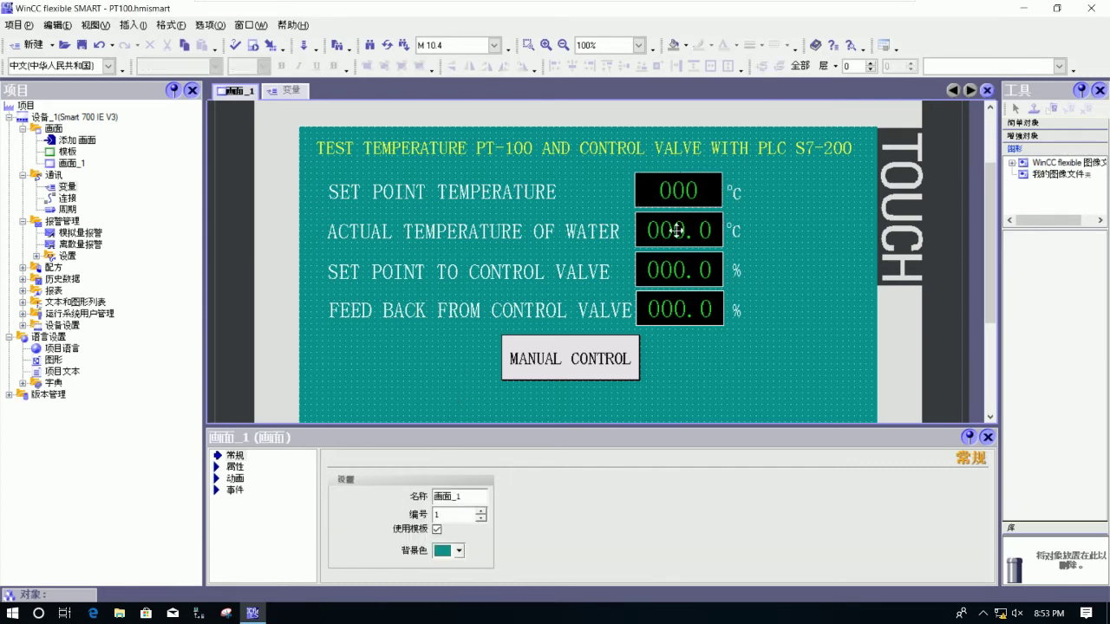
pyautogui.click(677, 229)
# Step: Set the mode of the SET POINT TEMPERATURE value field to input (输入)
pyautogui.click(687, 198)
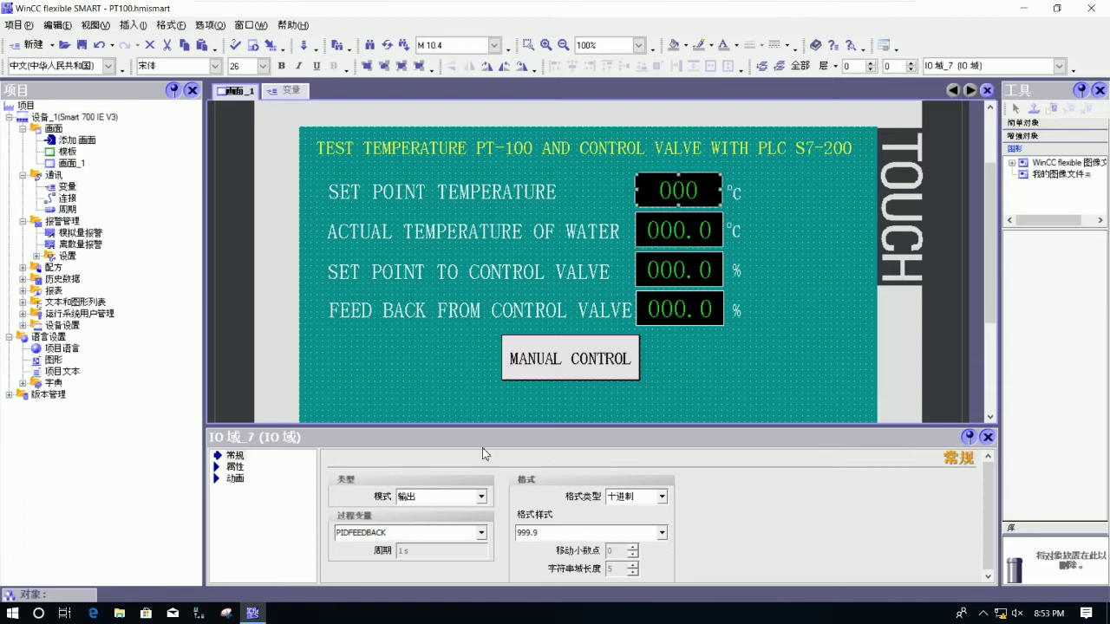
pyautogui.click(481, 497)
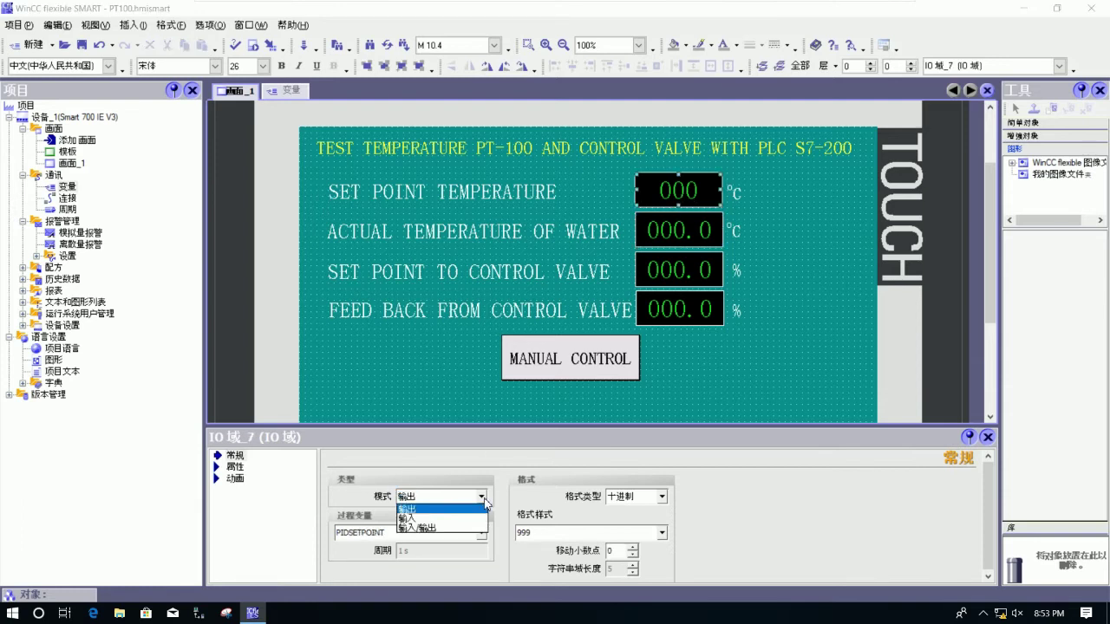
pyautogui.click(433, 519)
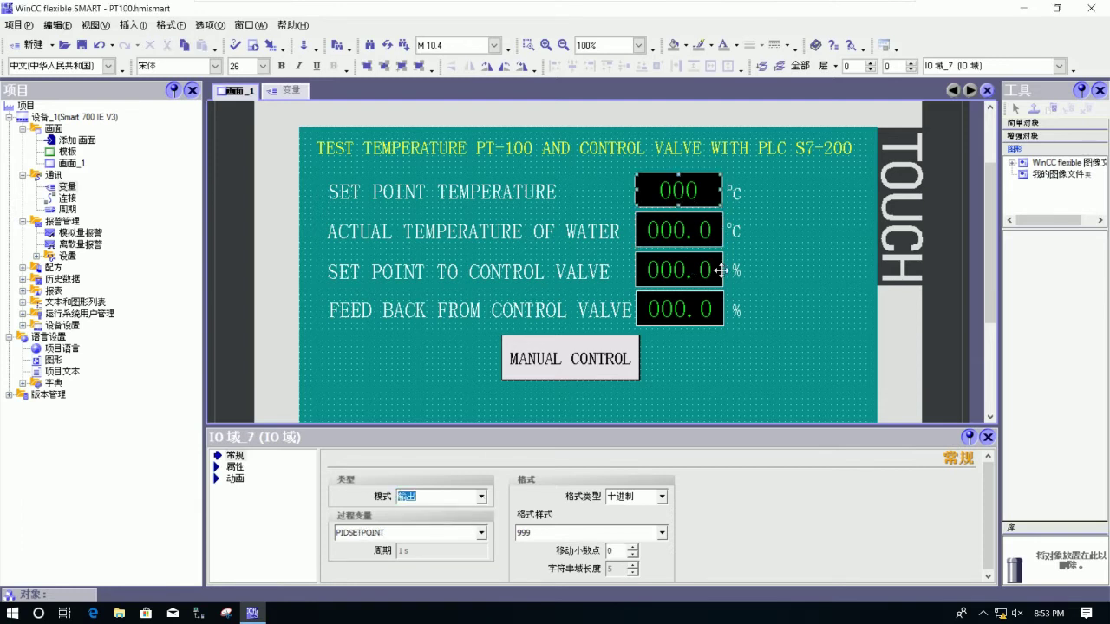
pyautogui.click(773, 256)
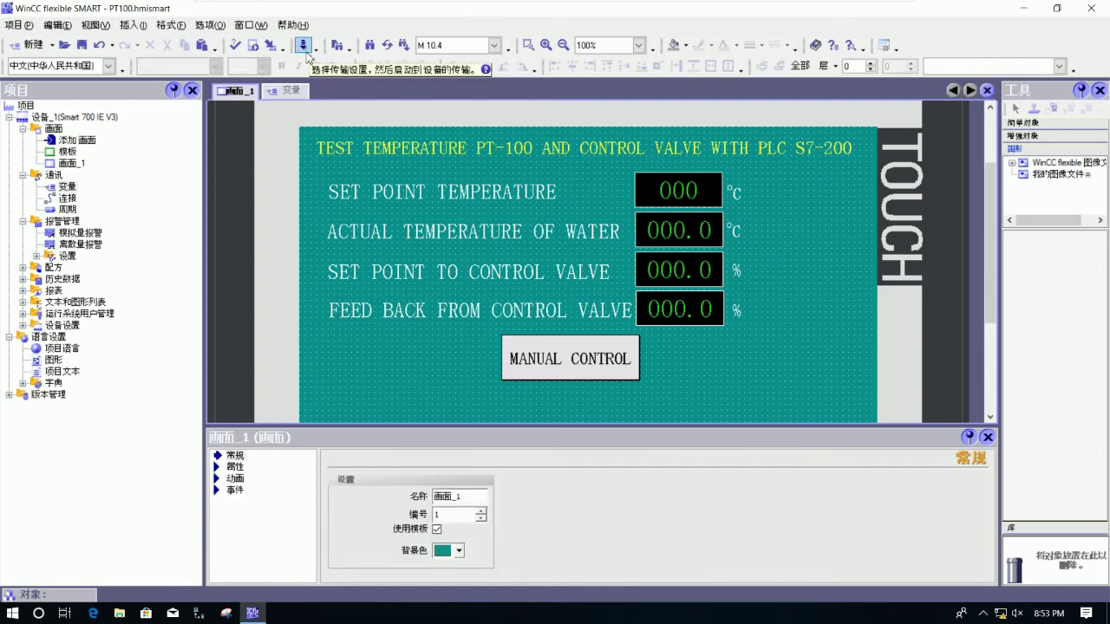
# Step: Assign the ACTUALSETPOINTVALVE tag as the process variable of the SET POINT TO CONTROL VALVE value field
pyautogui.click(672, 270)
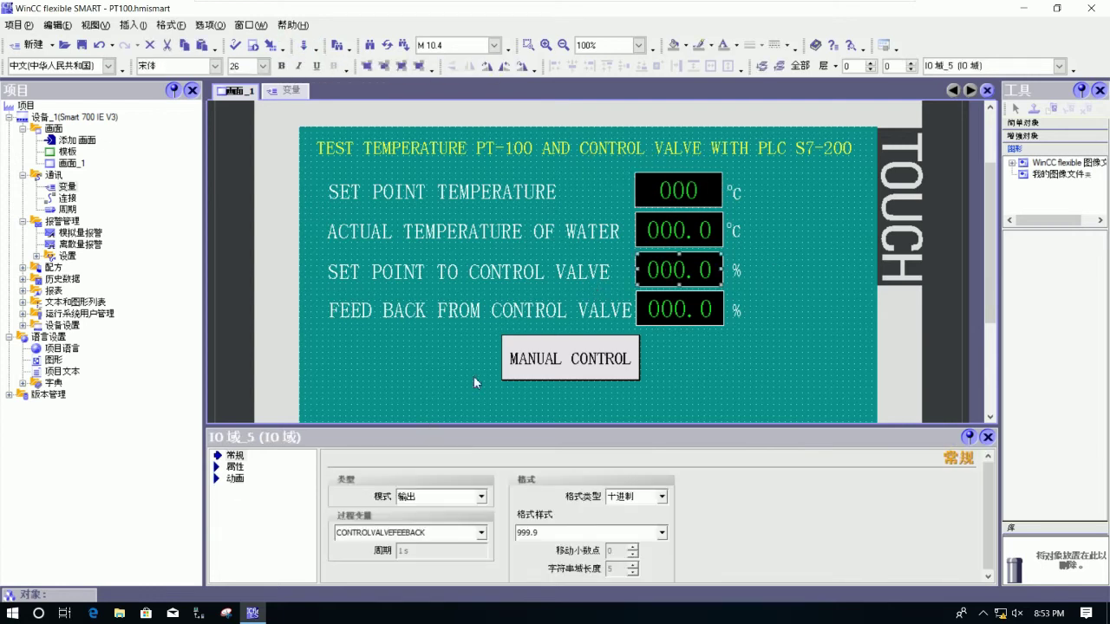
pyautogui.click(480, 497)
pyautogui.click(718, 330)
pyautogui.click(700, 283)
pyautogui.click(480, 533)
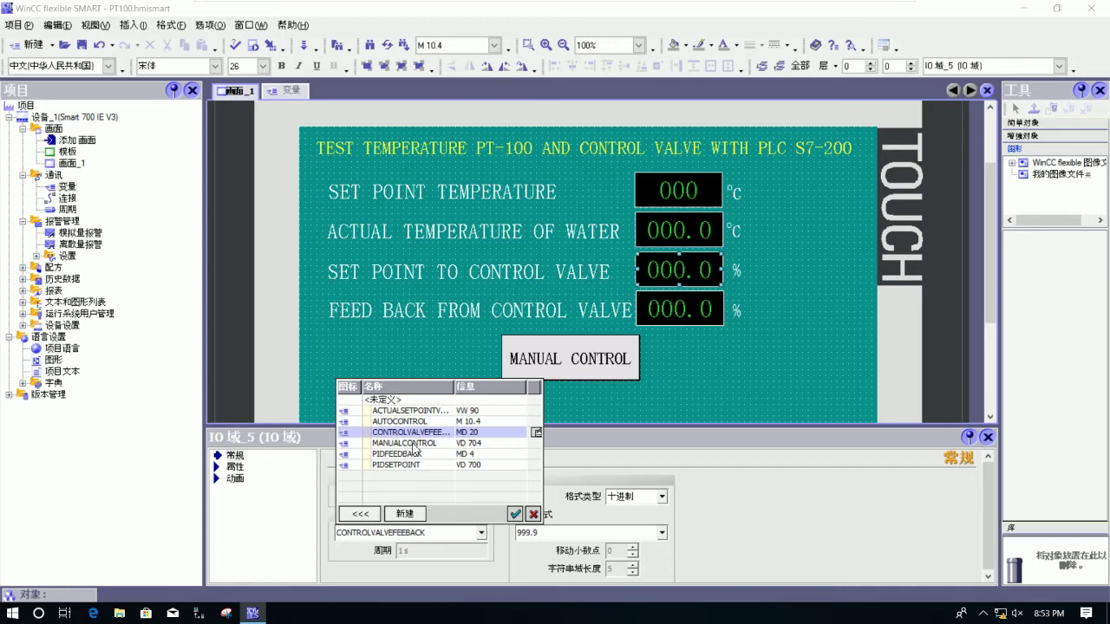
pyautogui.moveTo(454, 387); pyautogui.dragTo(474, 386)
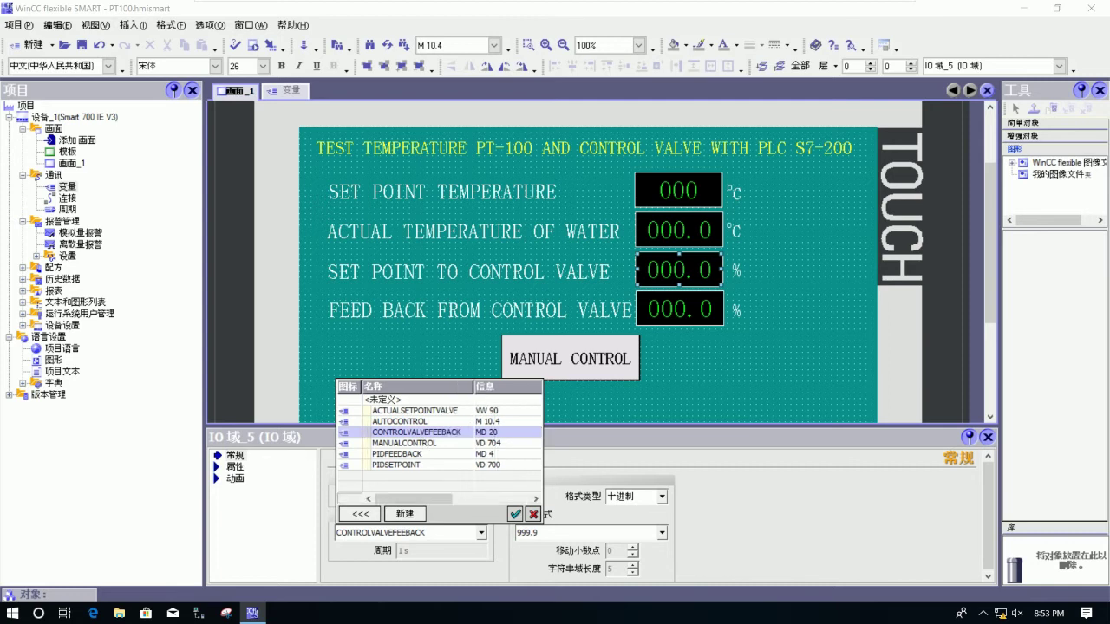
pyautogui.click(437, 412)
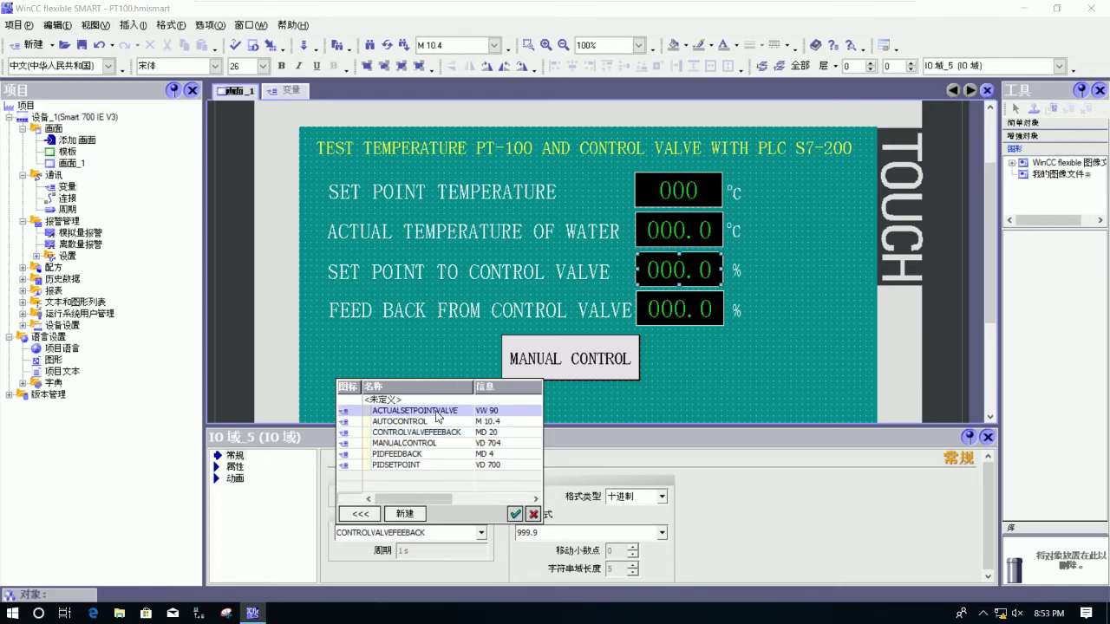
pyautogui.doubleClick(490, 412)
pyautogui.click(481, 533)
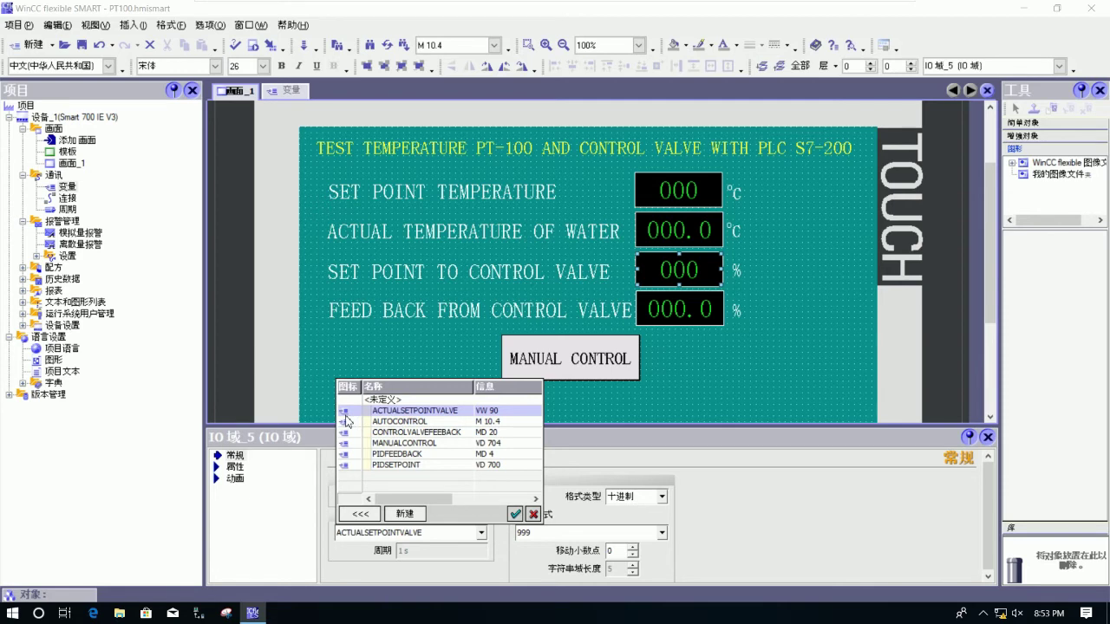
pyautogui.doubleClick(441, 410)
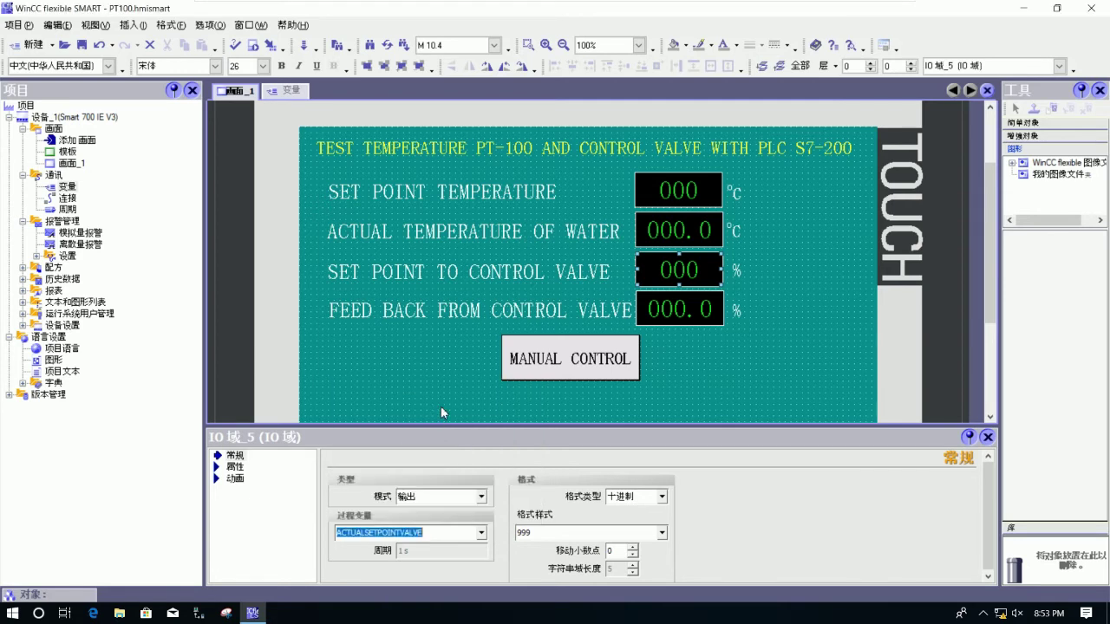
pyautogui.click(481, 534)
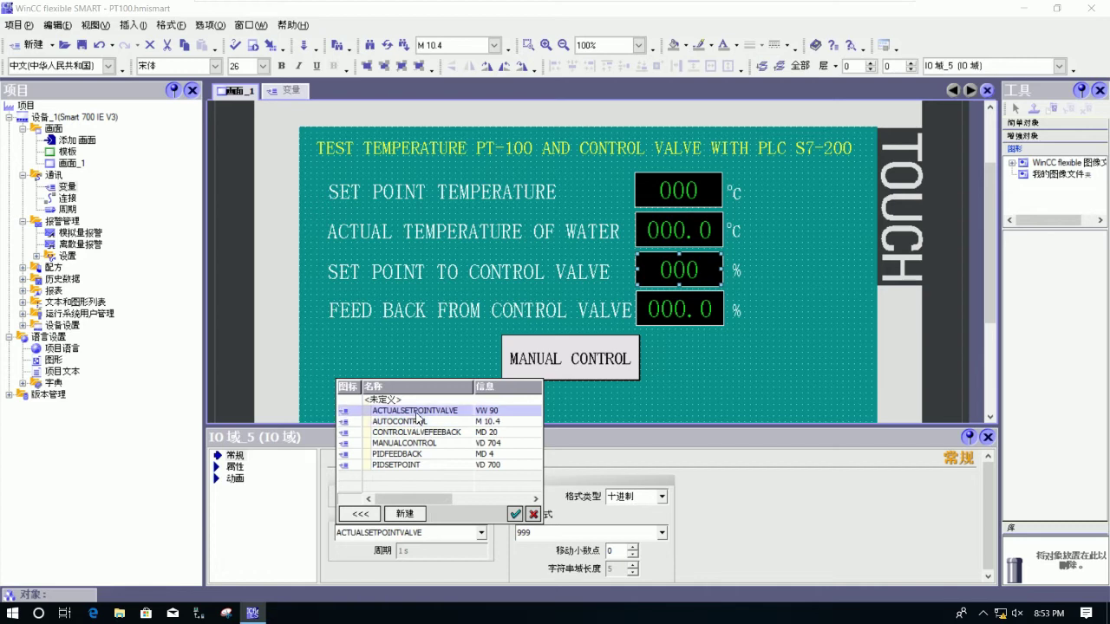
pyautogui.click(404, 513)
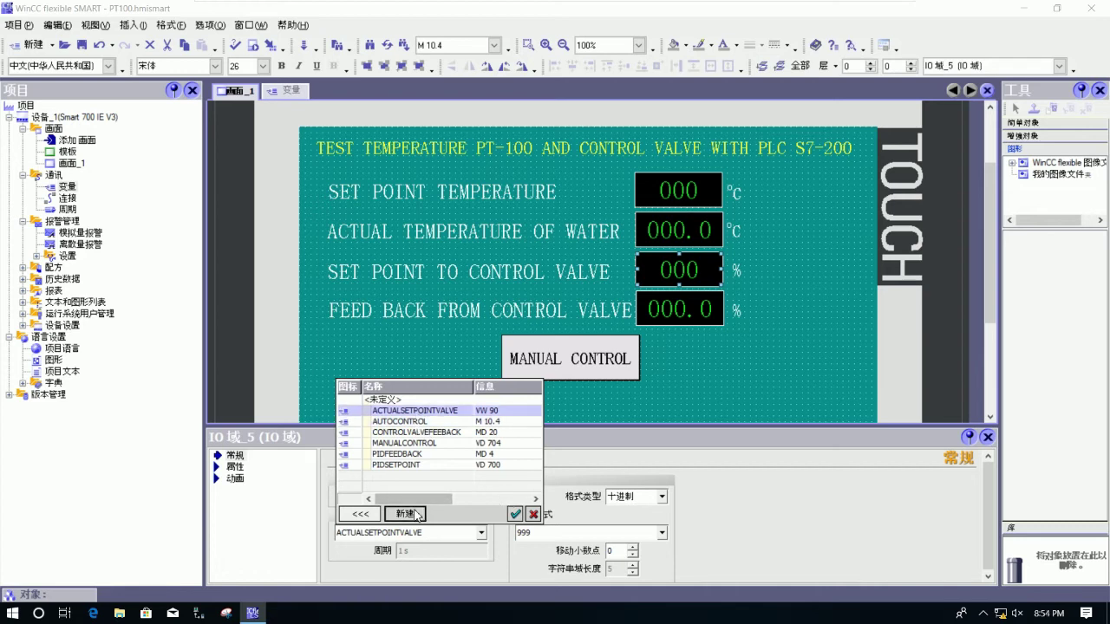
pyautogui.click(333, 200)
pyautogui.click(357, 236)
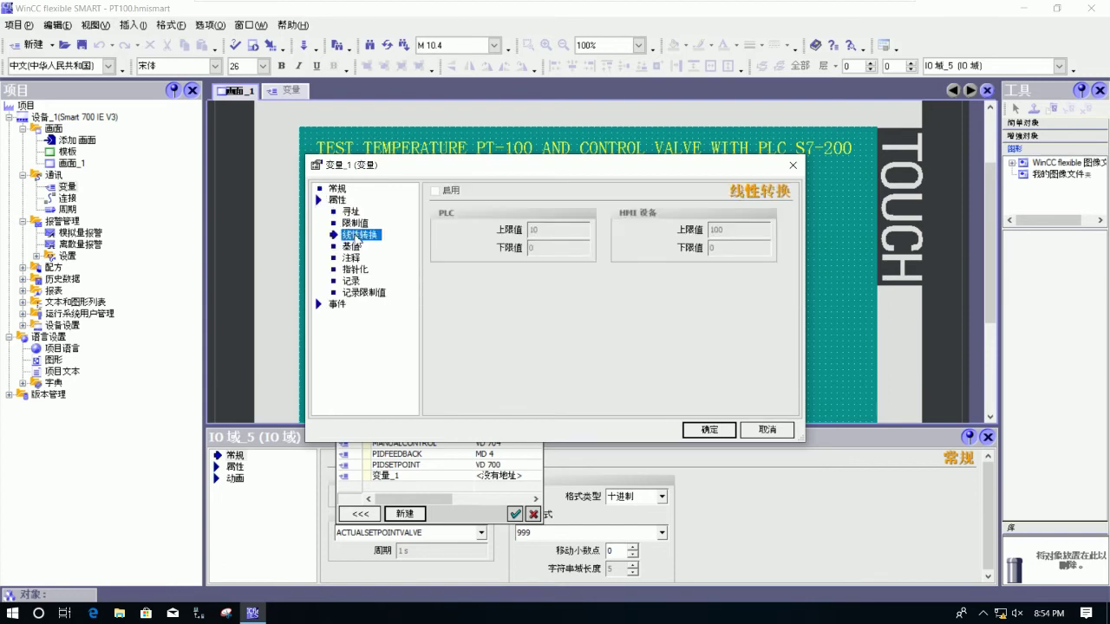
pyautogui.click(436, 200)
pyautogui.click(767, 429)
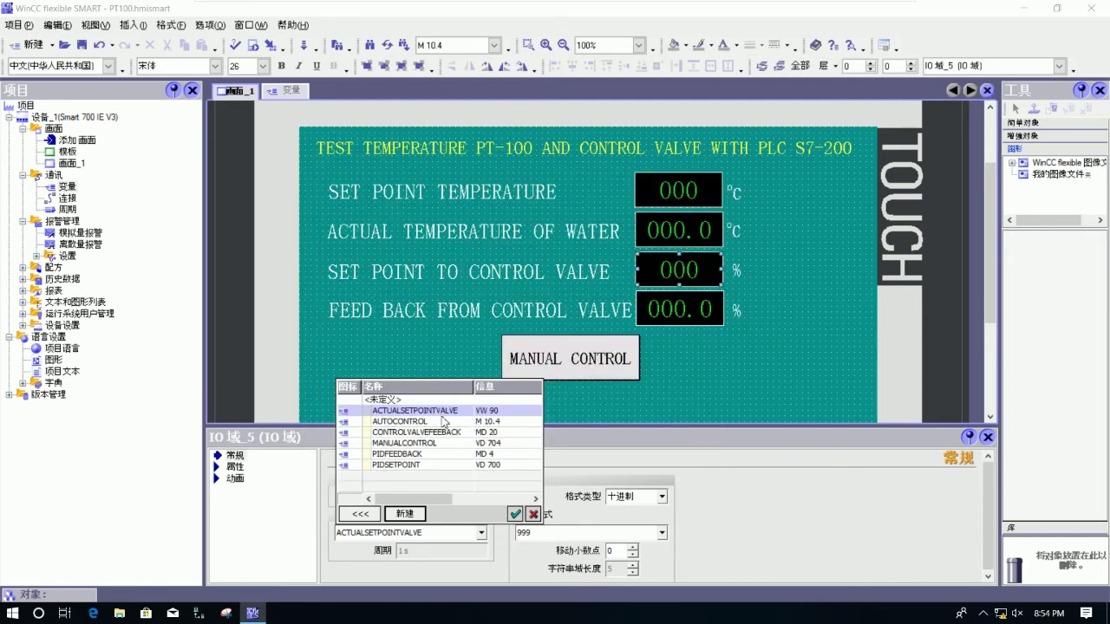
pyautogui.click(405, 513)
pyautogui.click(336, 200)
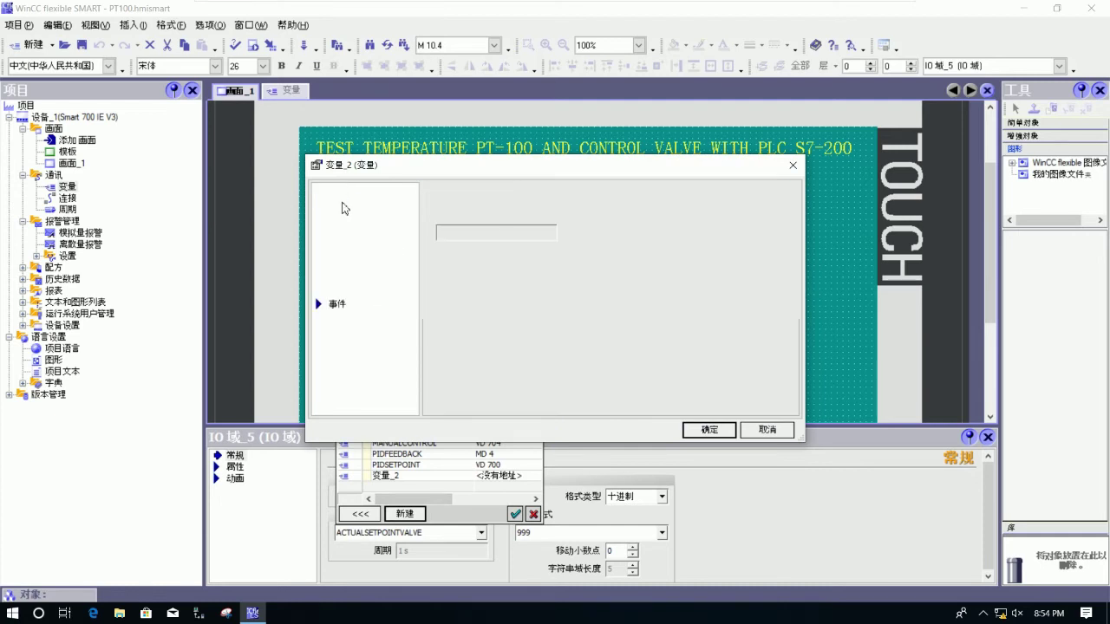
pyautogui.click(353, 235)
pyautogui.click(440, 195)
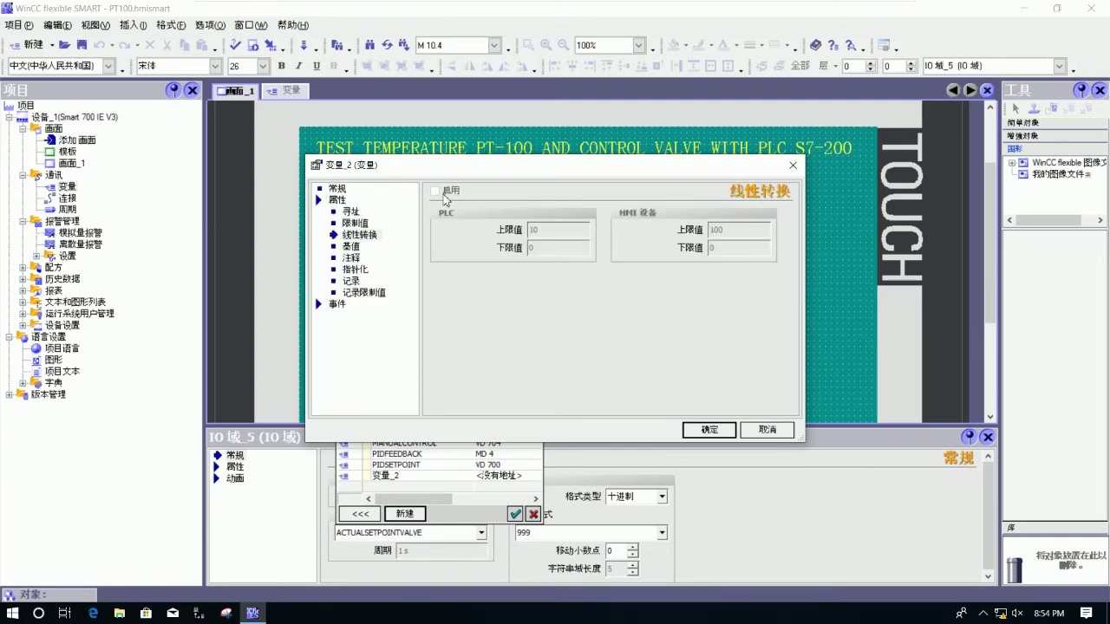
pyautogui.click(766, 429)
pyautogui.click(586, 404)
pyautogui.click(577, 393)
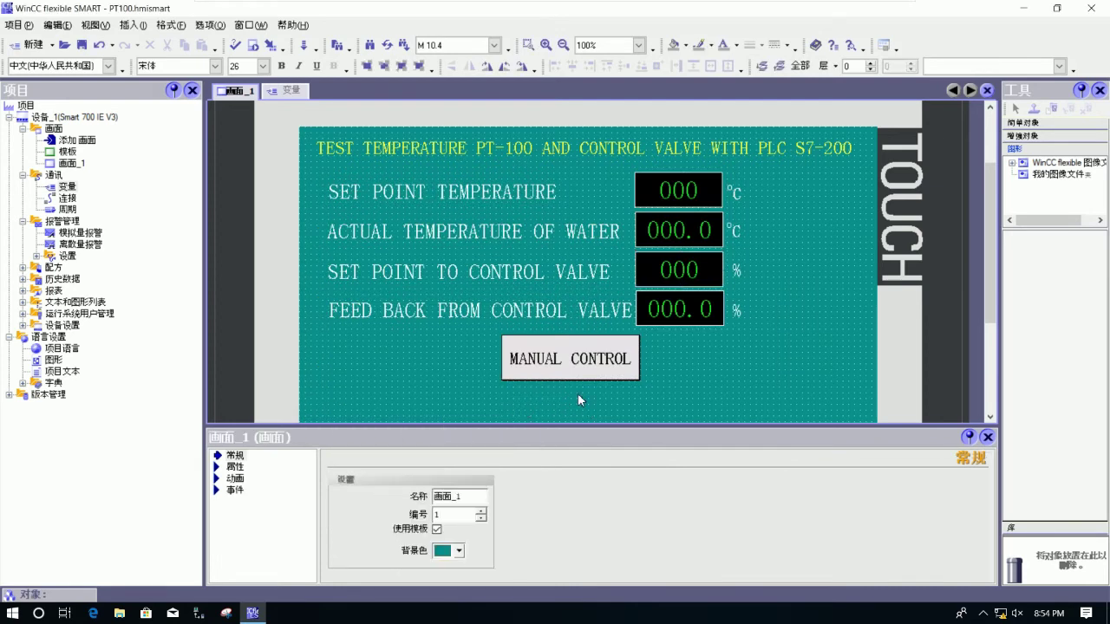
# Step: Set the mode of the SET POINT TO CONTROL VALVE value field to input (输入)
pyautogui.click(643, 281)
pyautogui.click(480, 498)
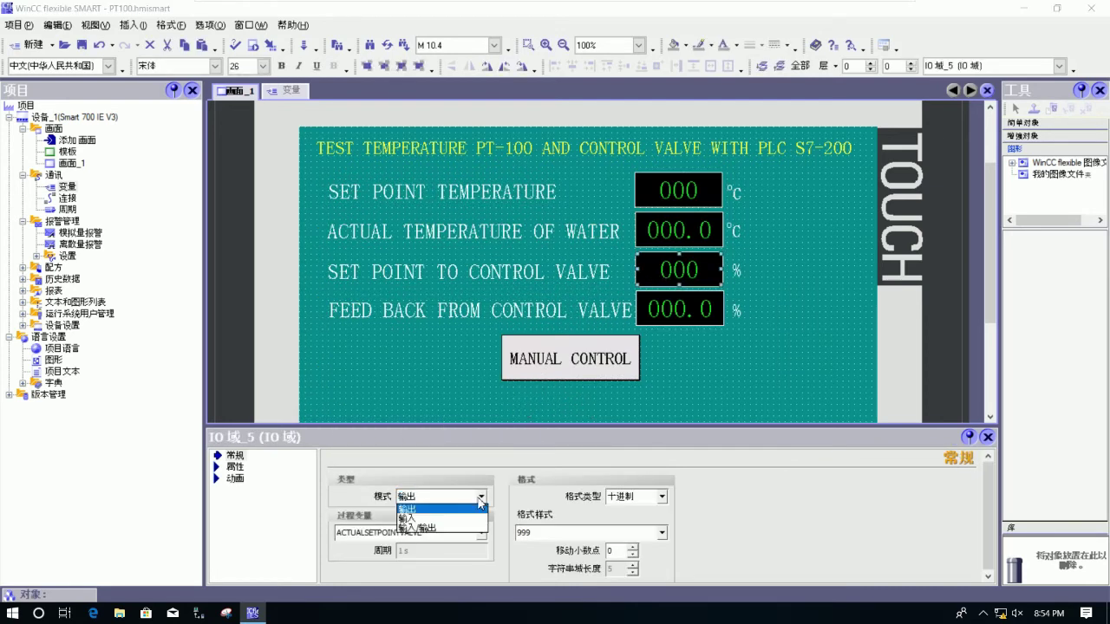
pyautogui.click(414, 495)
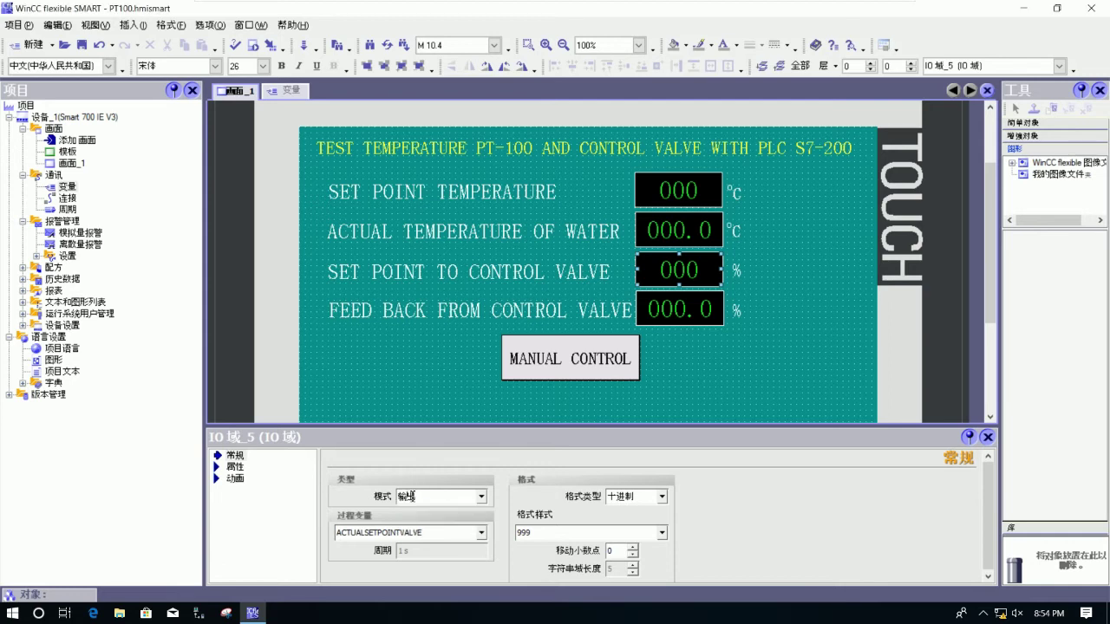
pyautogui.click(482, 498)
pyautogui.click(414, 519)
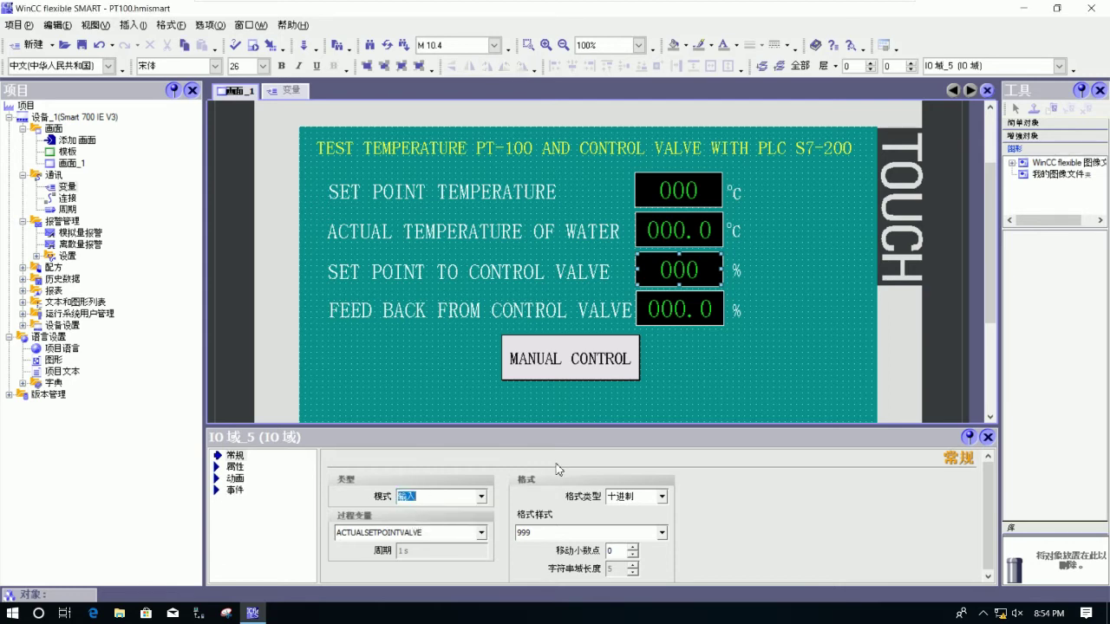
pyautogui.click(481, 534)
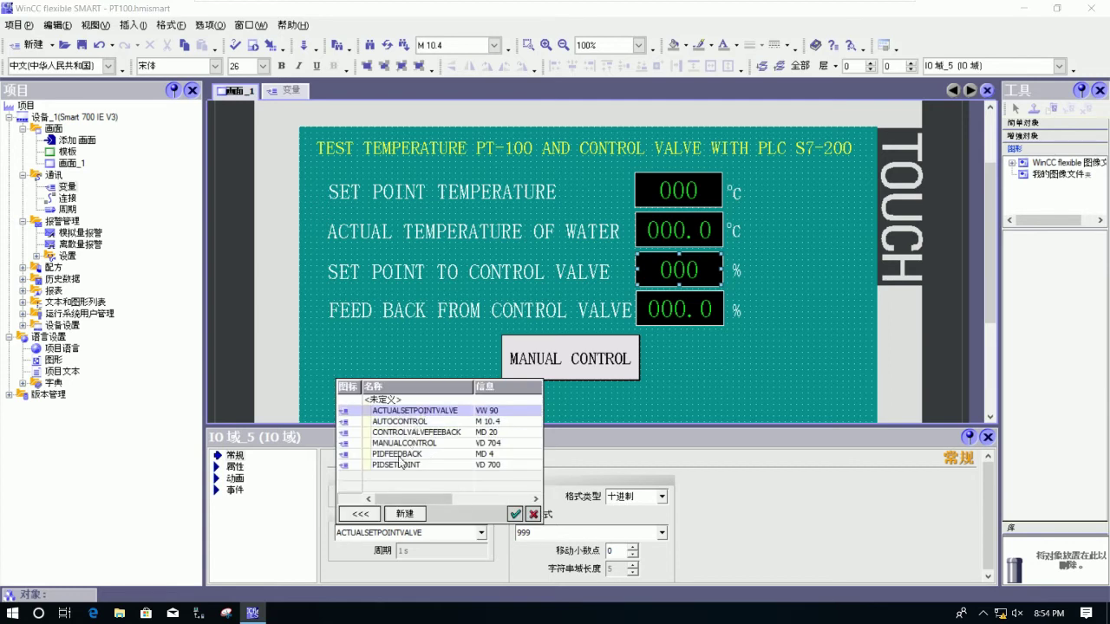
pyautogui.click(404, 513)
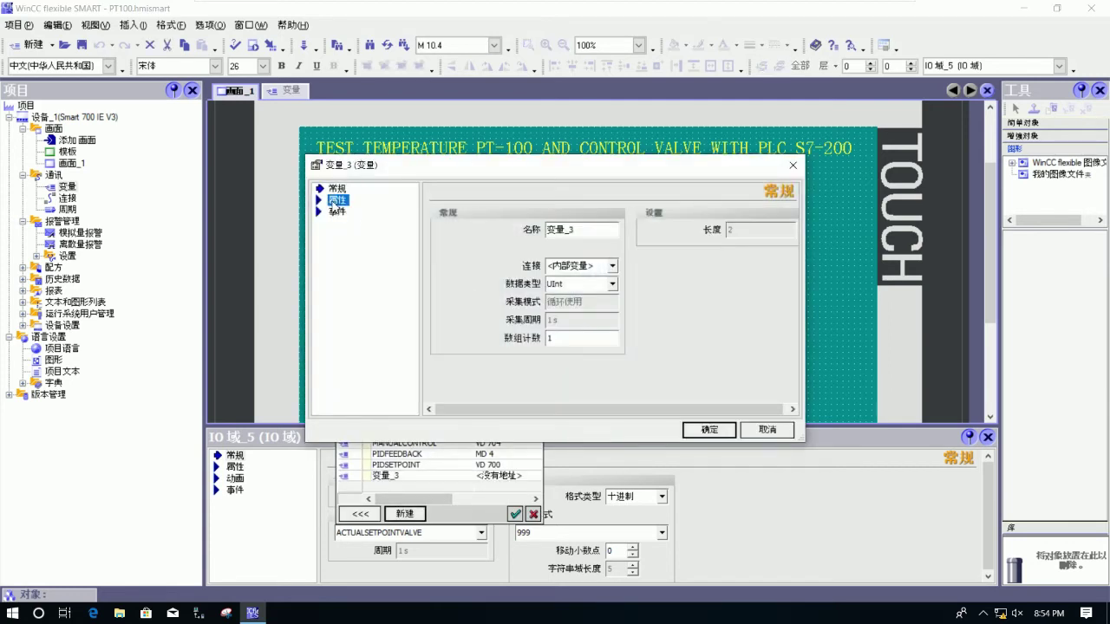
pyautogui.click(335, 199)
pyautogui.click(360, 235)
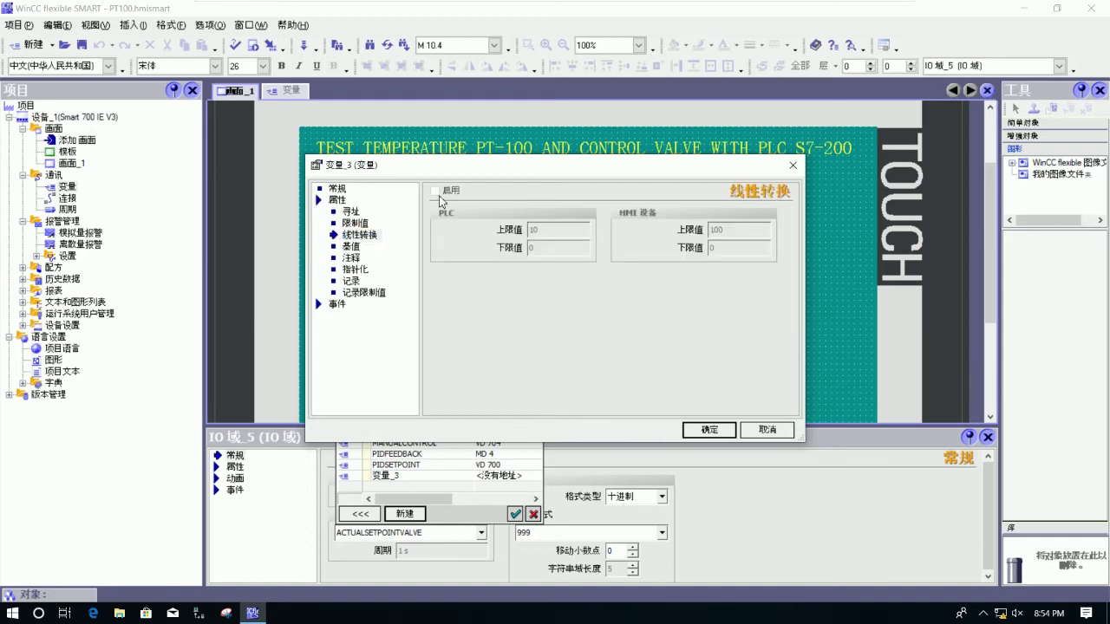
pyautogui.click(761, 430)
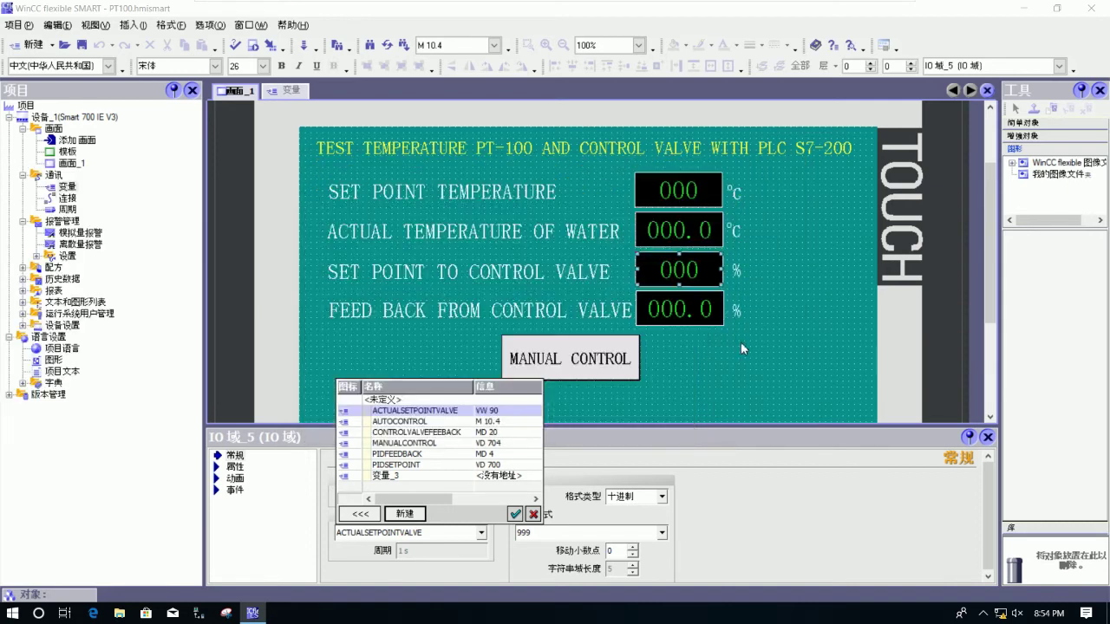
pyautogui.click(633, 395)
pyautogui.click(648, 398)
# Step: Check the settings of the SET POINT TEMPERATURE and ACTUAL TEMPERATURE OF WATER value fields
pyautogui.click(680, 240)
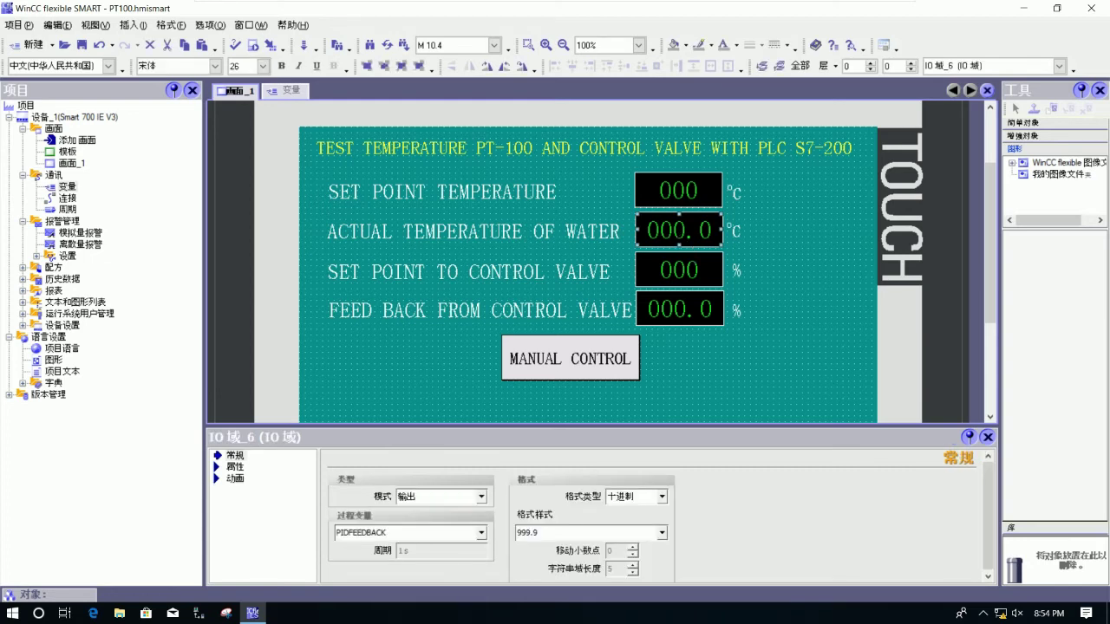
pyautogui.click(760, 306)
pyautogui.click(682, 236)
pyautogui.click(674, 193)
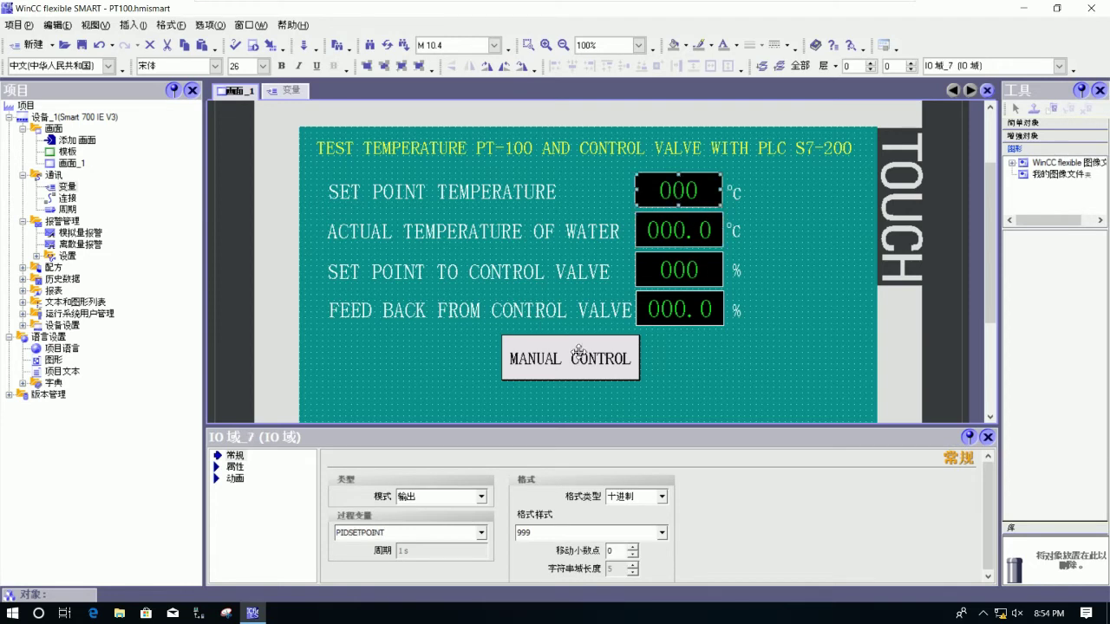
pyautogui.click(678, 235)
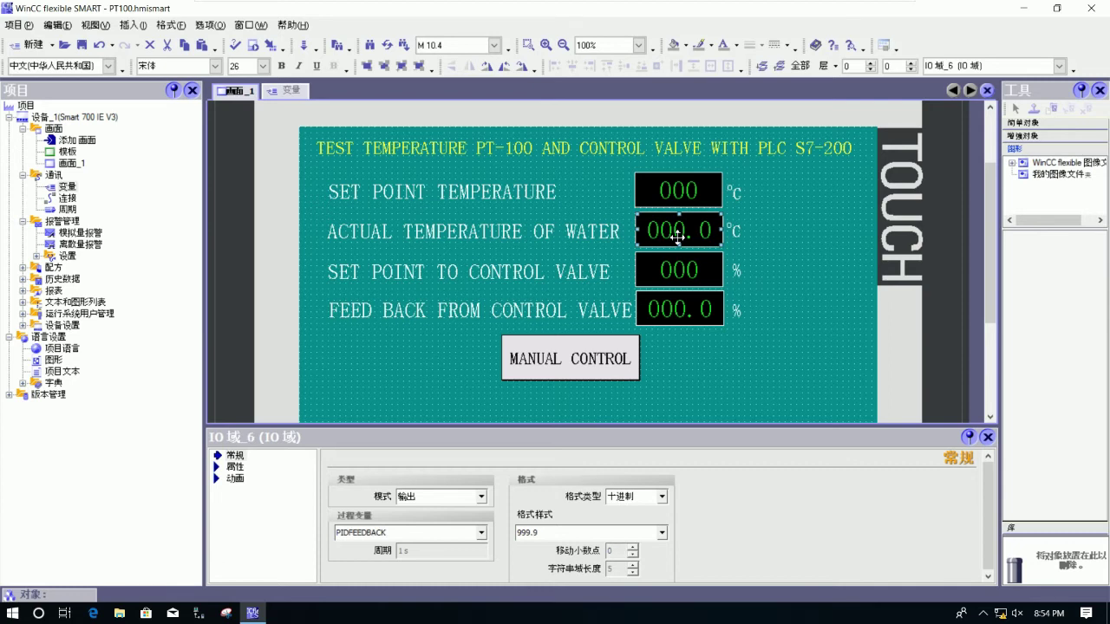
pyautogui.click(684, 283)
pyautogui.click(481, 533)
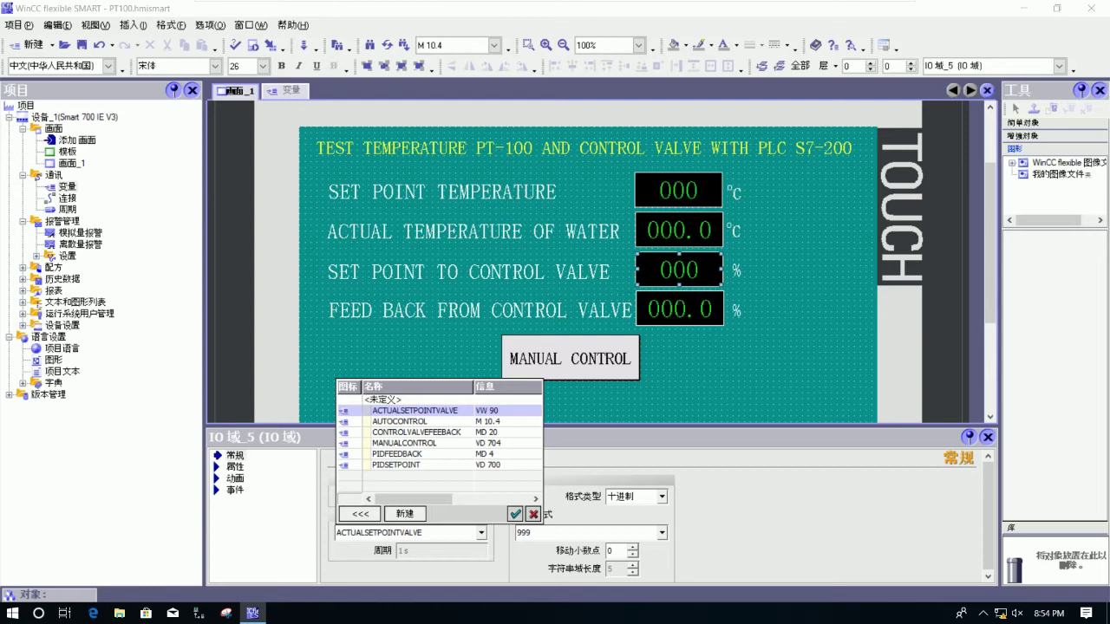
pyautogui.click(490, 412)
pyautogui.click(405, 513)
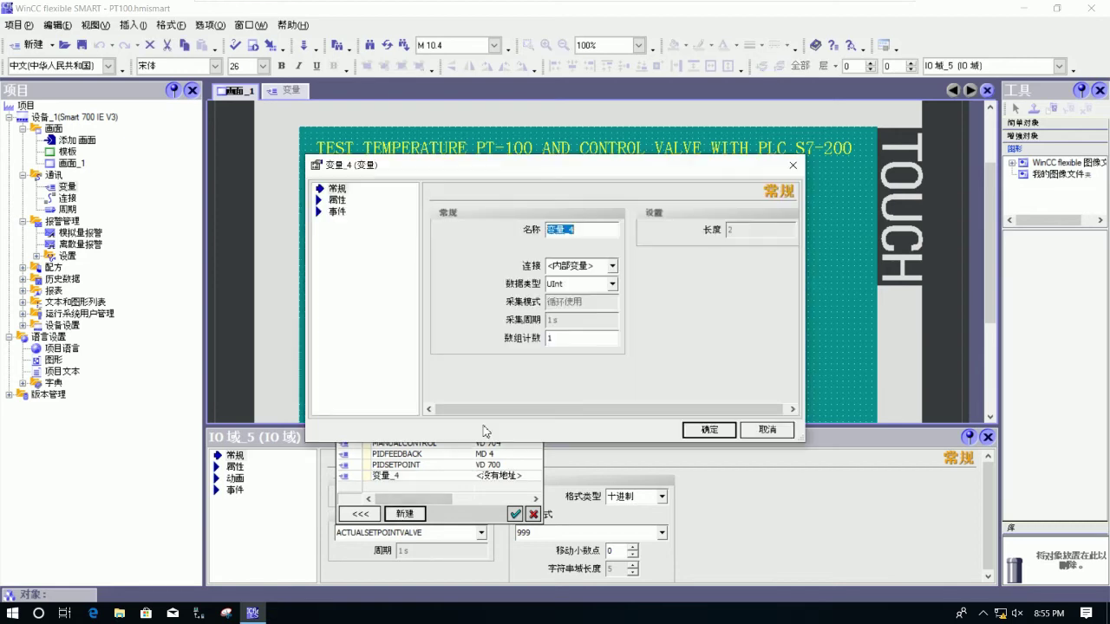
pyautogui.click(337, 200)
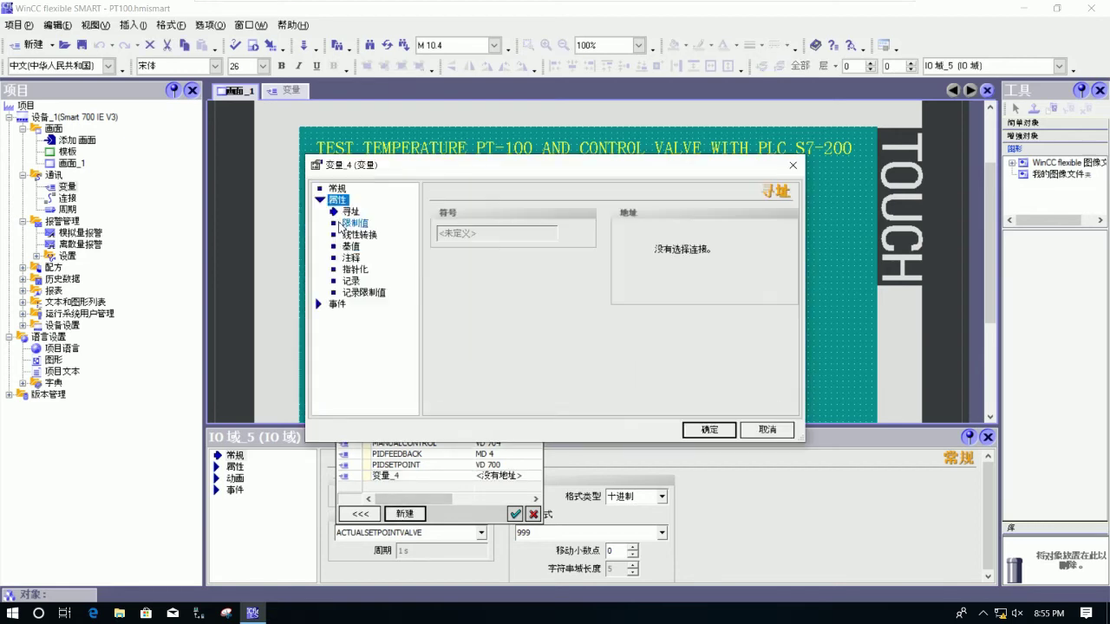
pyautogui.click(344, 247)
pyautogui.click(345, 259)
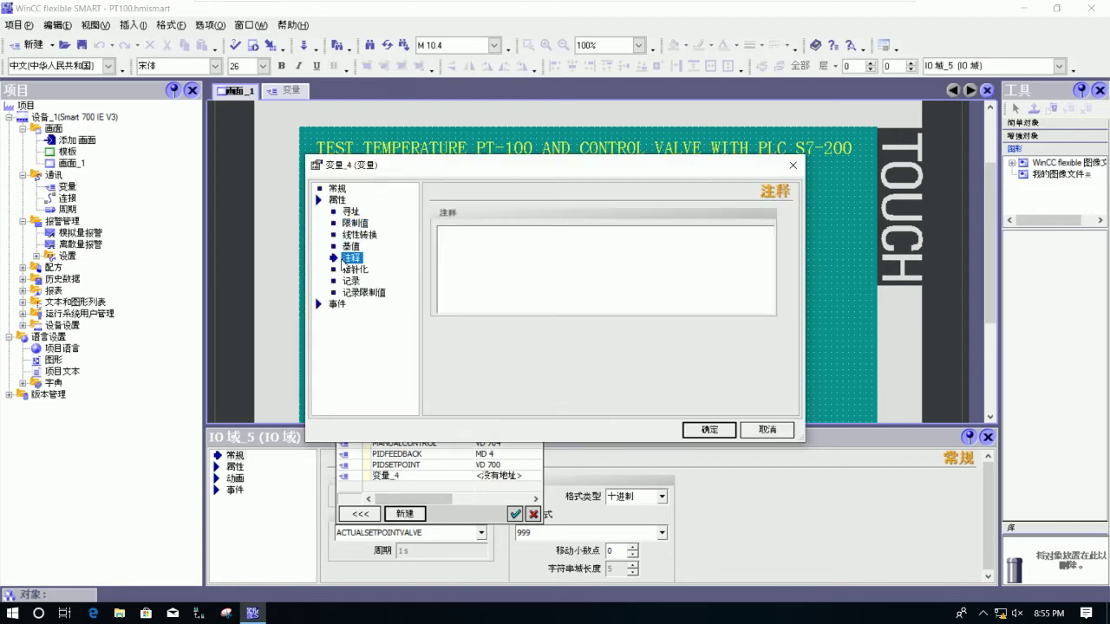
pyautogui.click(346, 225)
pyautogui.click(357, 235)
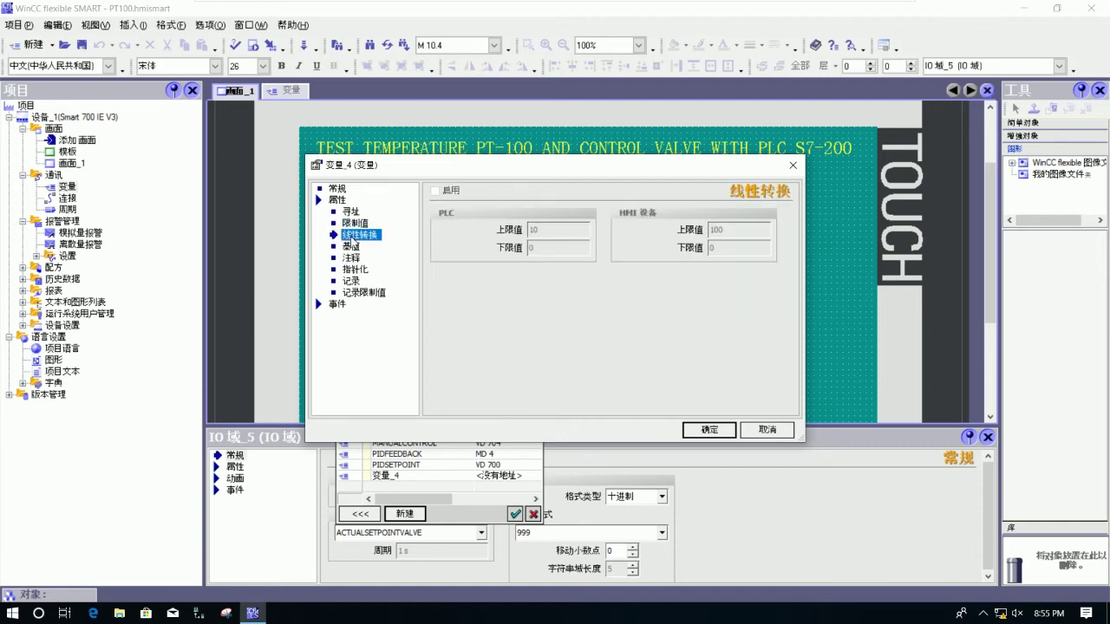
pyautogui.click(436, 191)
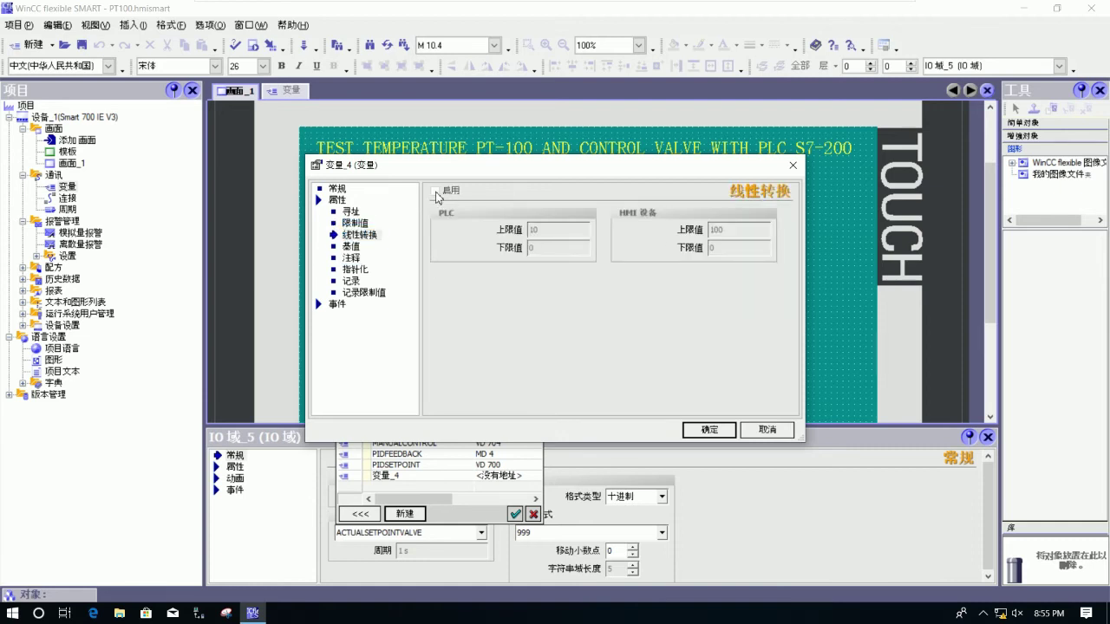
pyautogui.click(767, 430)
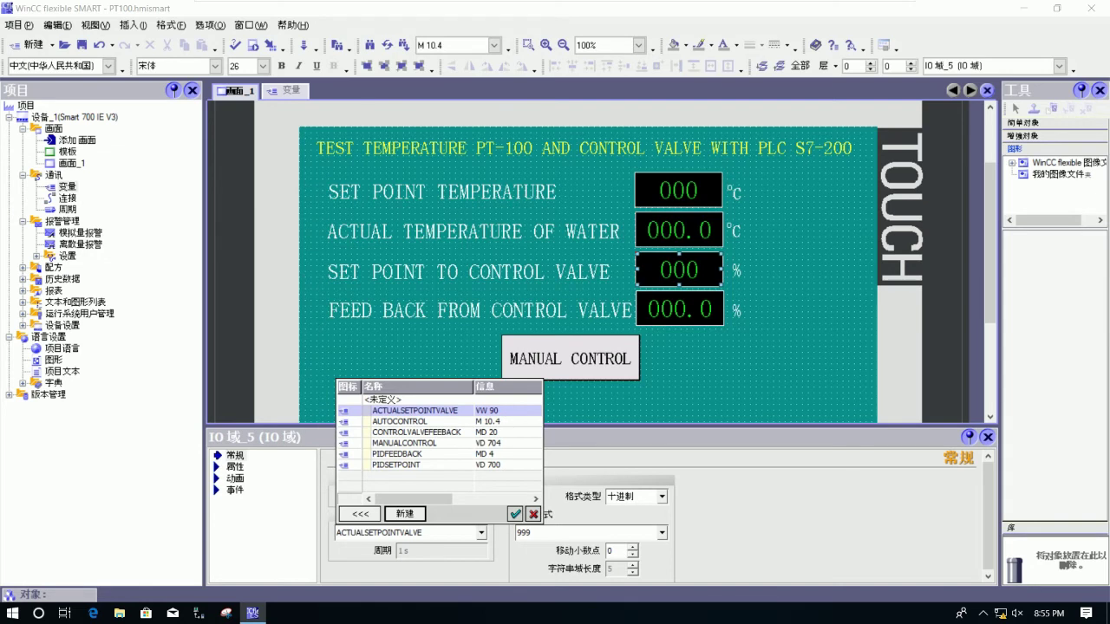
pyautogui.click(533, 514)
pyautogui.click(753, 369)
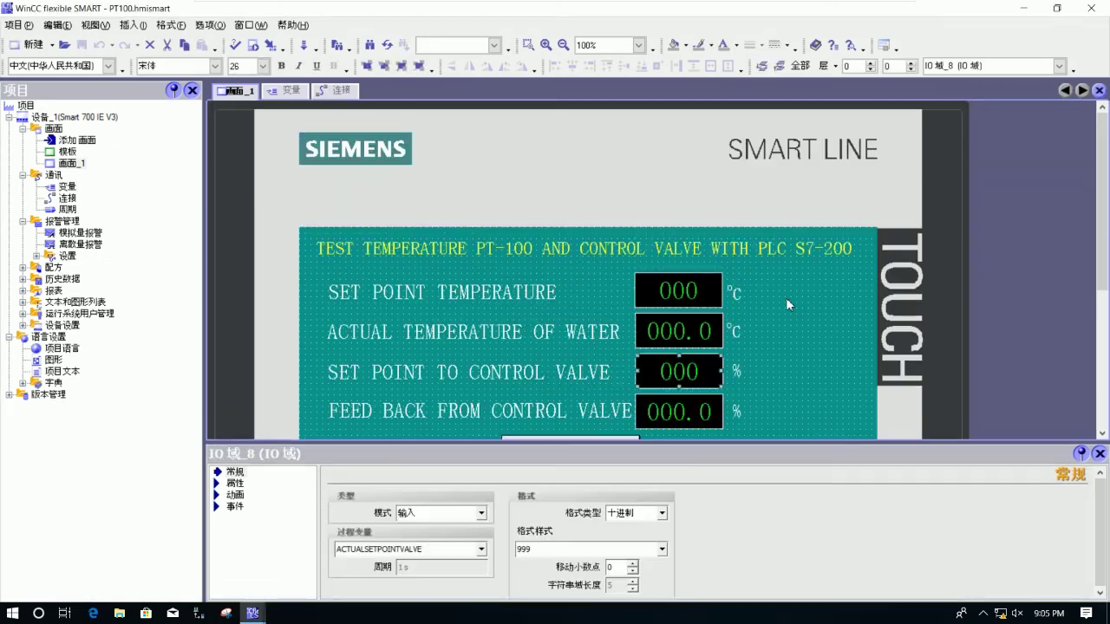
# Step: Enable linear conversion (线性转换) for the ACTUALSETPOINTVALVE tag of the SET POINT TO CONTROL VALVE field, with a PLC upper limit of 32000
pyautogui.click(786, 297)
pyautogui.click(680, 370)
pyautogui.moveTo(1103, 261); pyautogui.dragTo(1103, 305)
pyautogui.click(676, 286)
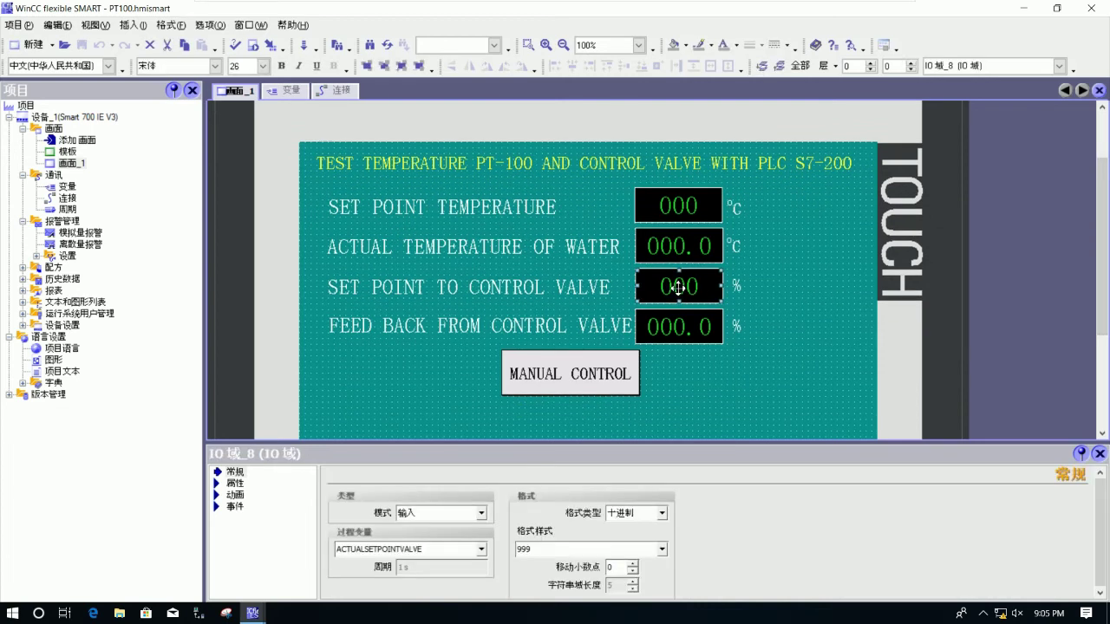
pyautogui.click(482, 549)
pyautogui.moveTo(545, 449)
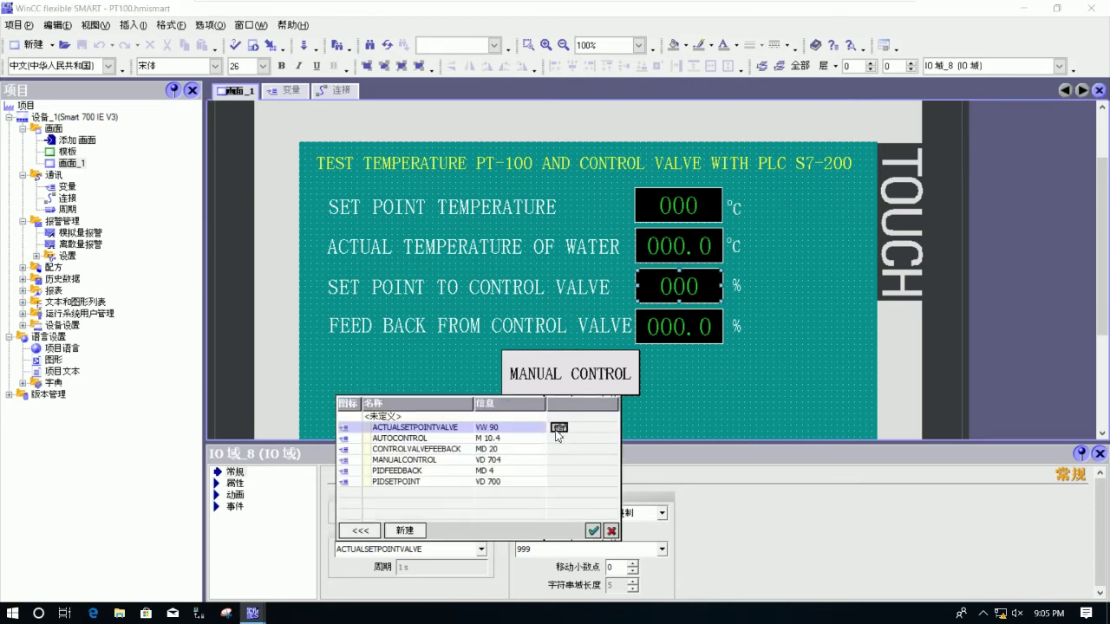
pyautogui.click(558, 428)
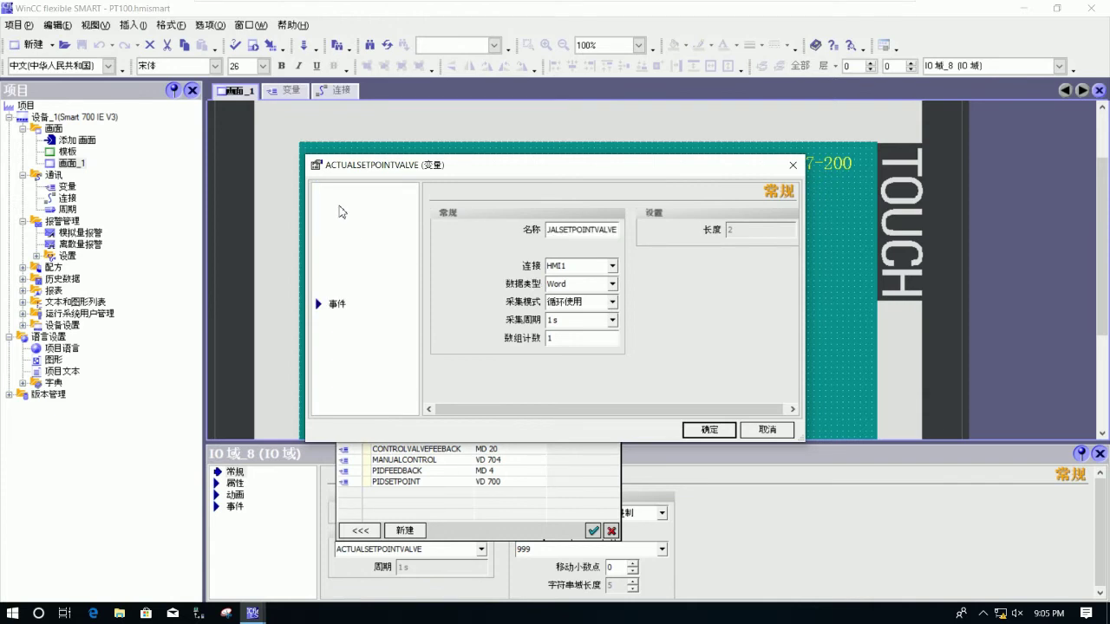
pyautogui.click(361, 236)
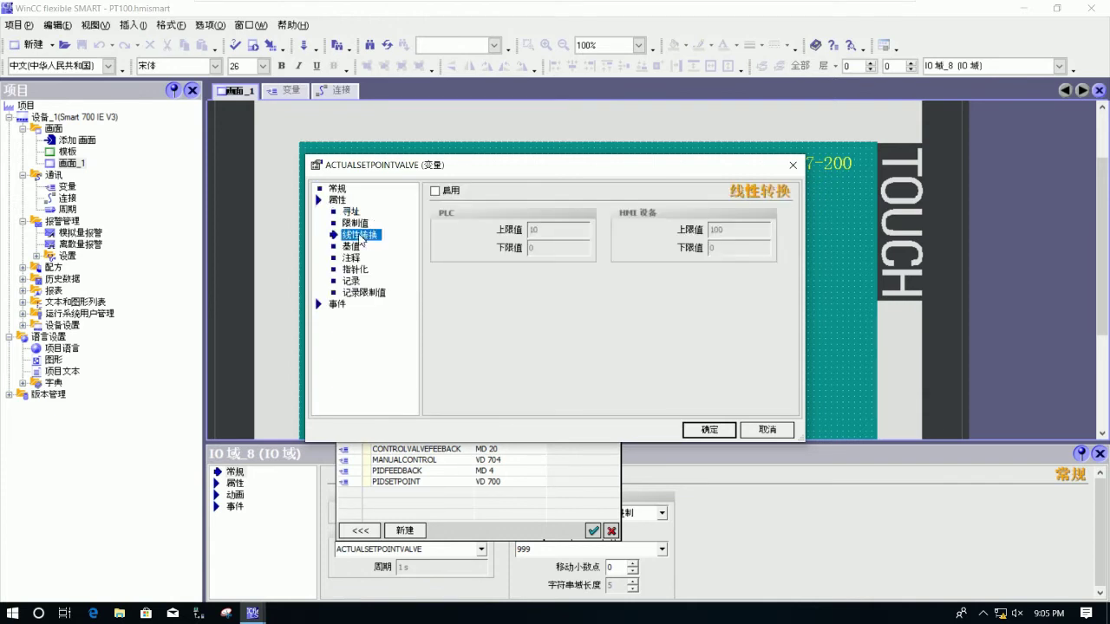
pyautogui.click(436, 191)
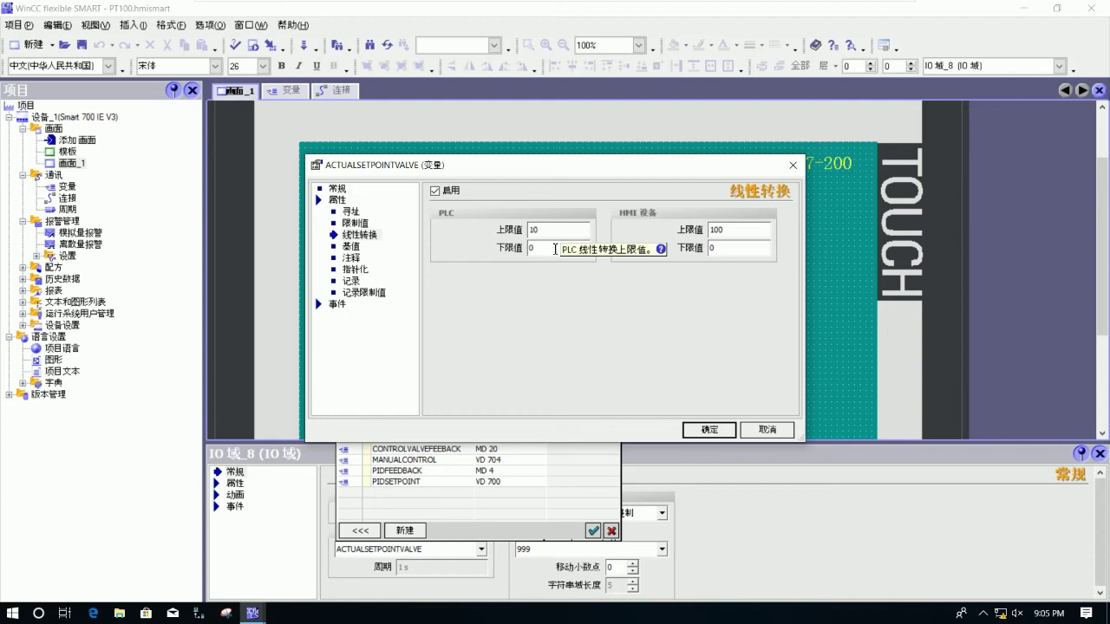
pyautogui.moveTo(564, 229); pyautogui.dragTo(526, 230)
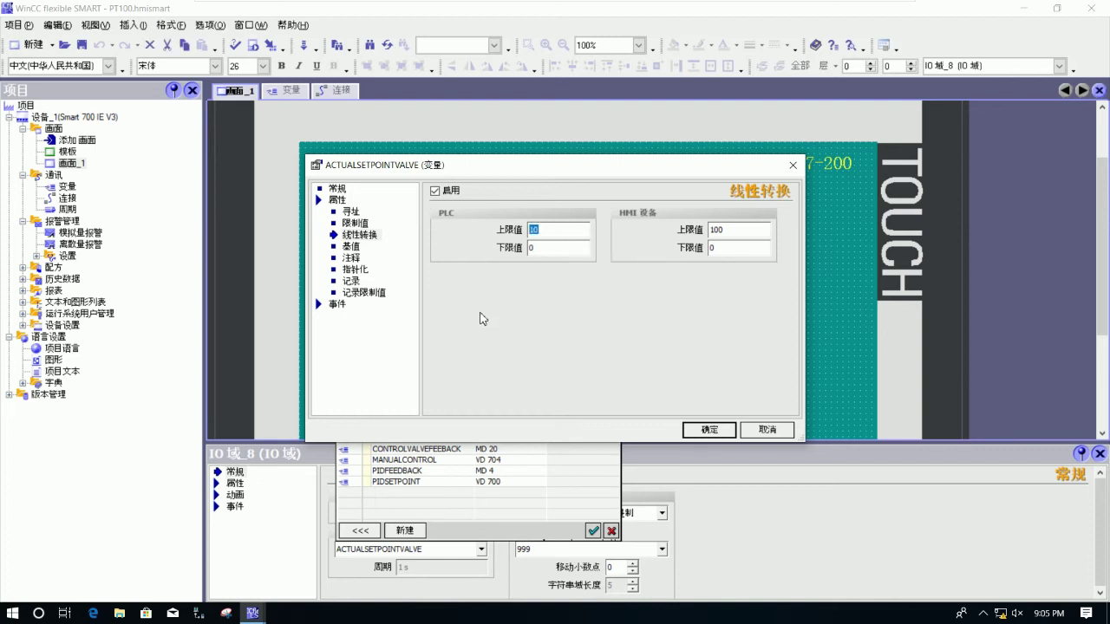
pyautogui.write('32000')
pyautogui.click(711, 431)
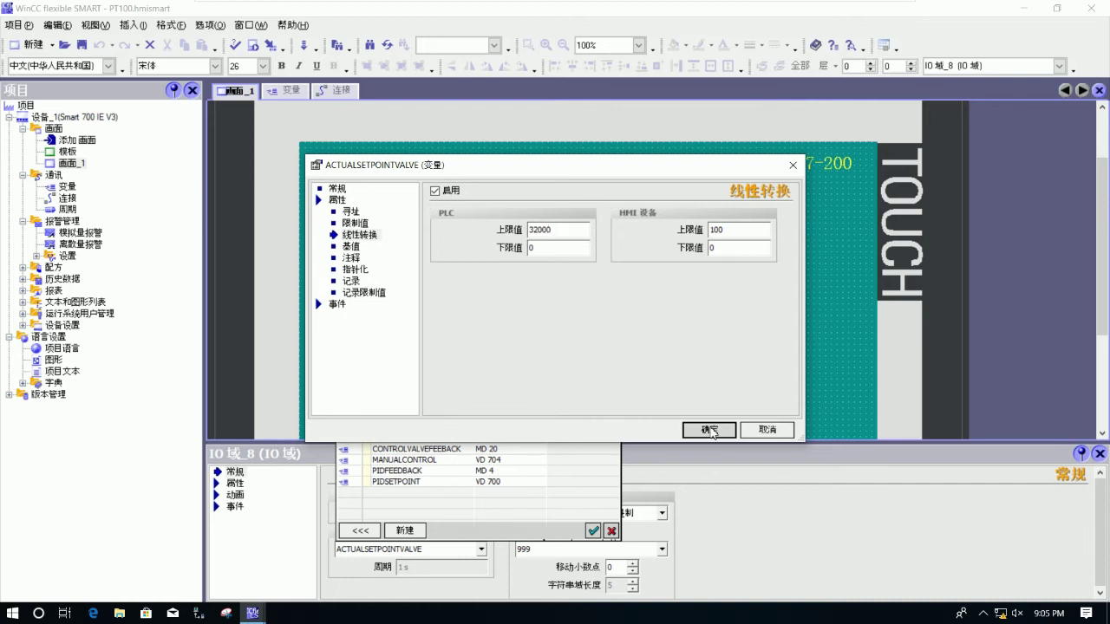
pyautogui.click(595, 533)
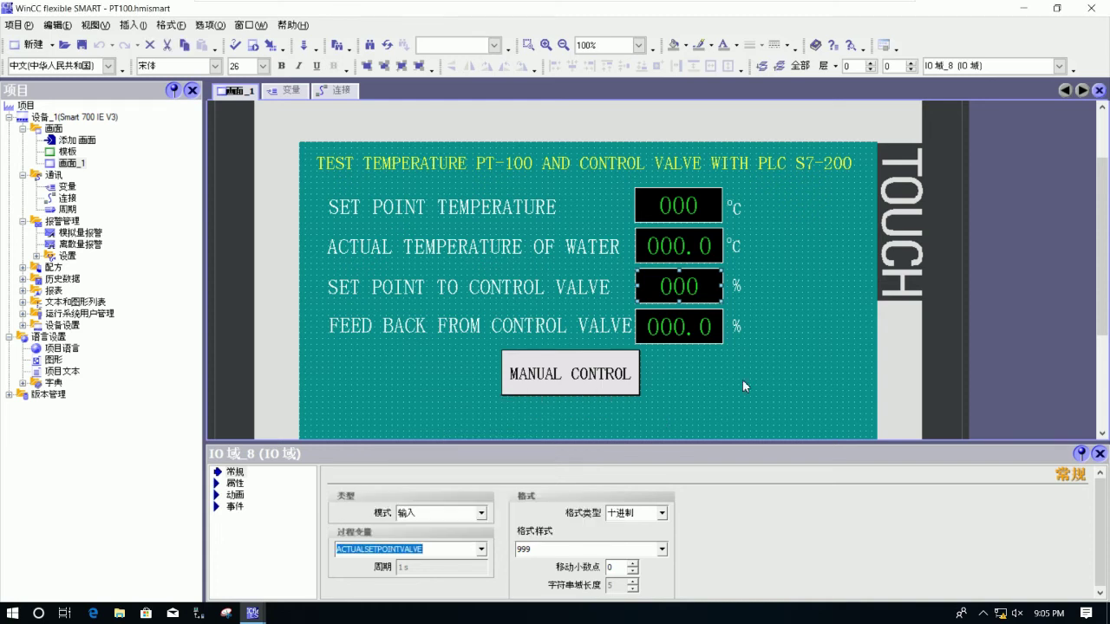
pyautogui.click(775, 305)
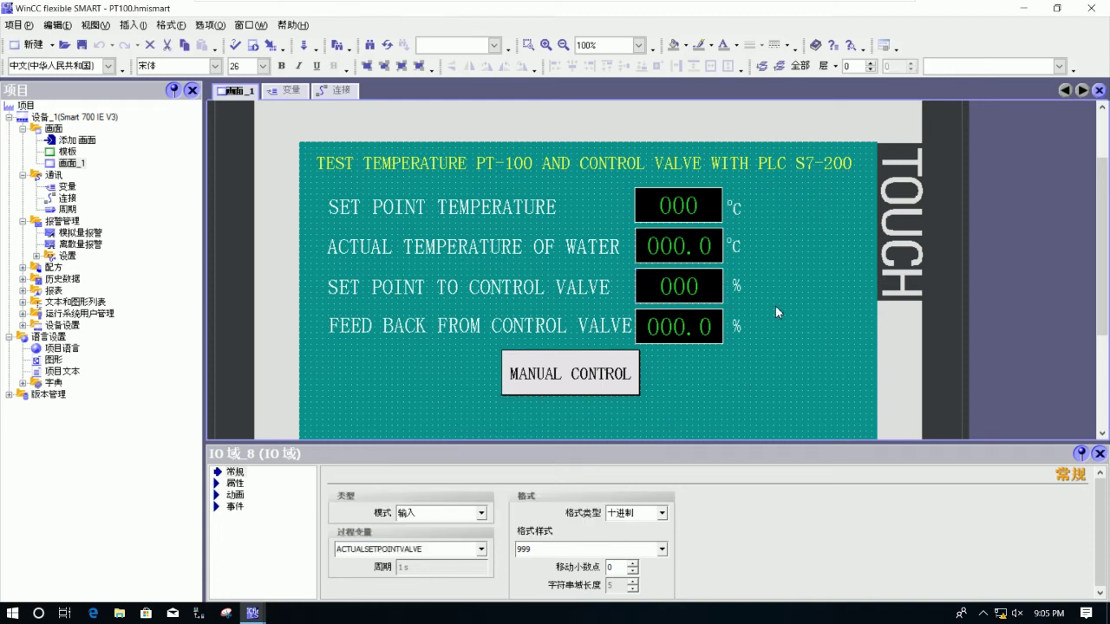
# Step: Select the PIDFEEDBACK tag as the process variable of the FEED BACK FROM CONTROL VALVE value field
pyautogui.click(685, 322)
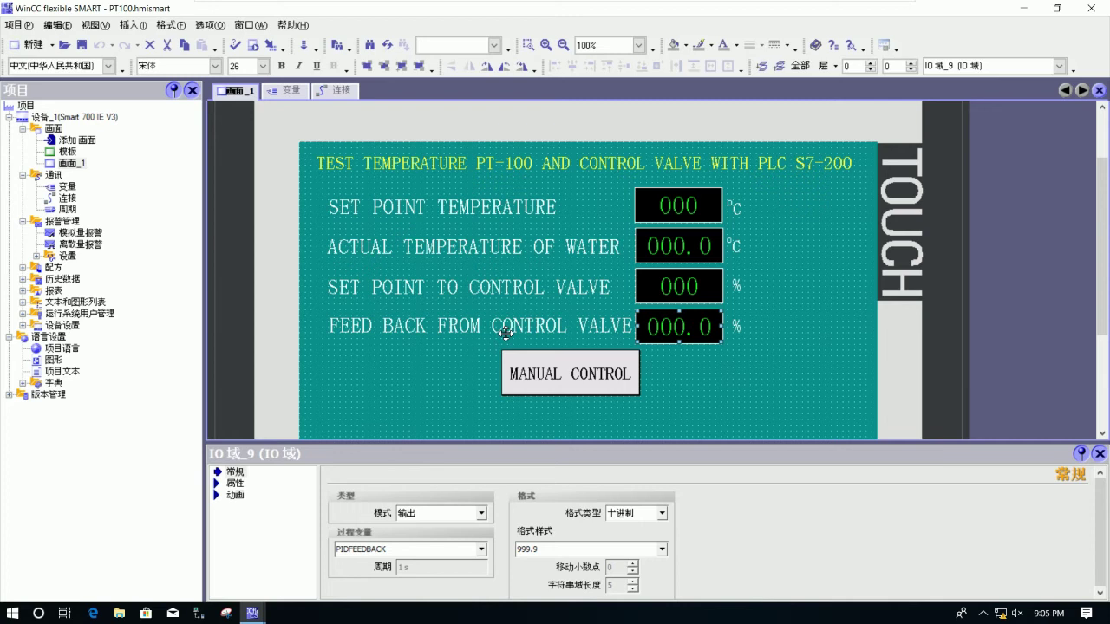
pyautogui.click(481, 550)
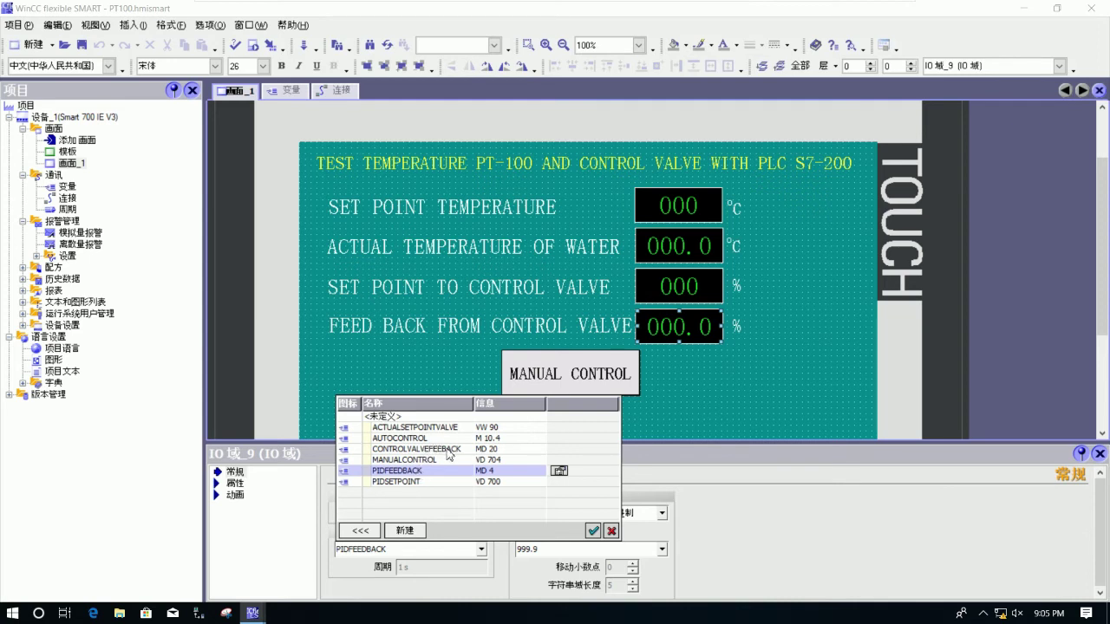
pyautogui.click(406, 471)
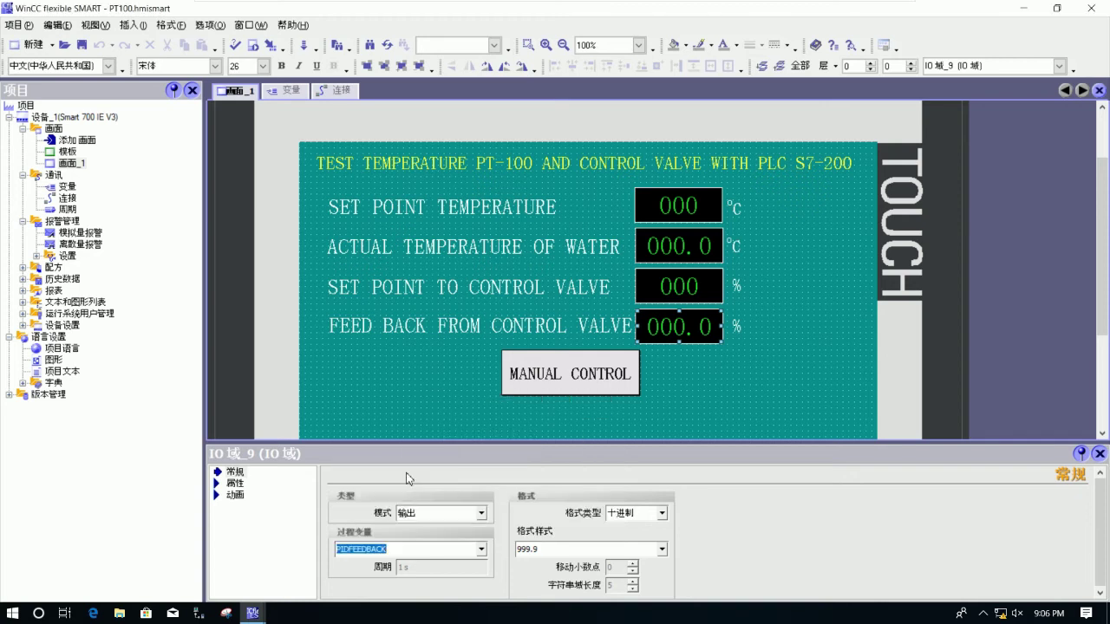
pyautogui.click(723, 377)
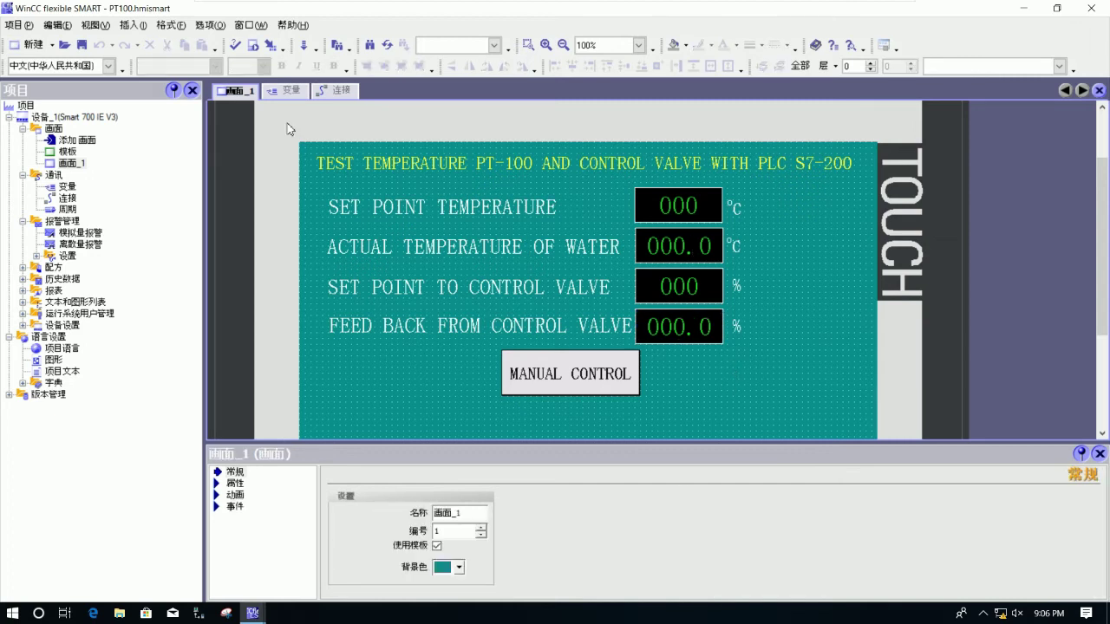
# Step: Run the screen in the RT Simulator, test entry in the valve and temperature set point fields, and close the simulator
pyautogui.click(252, 45)
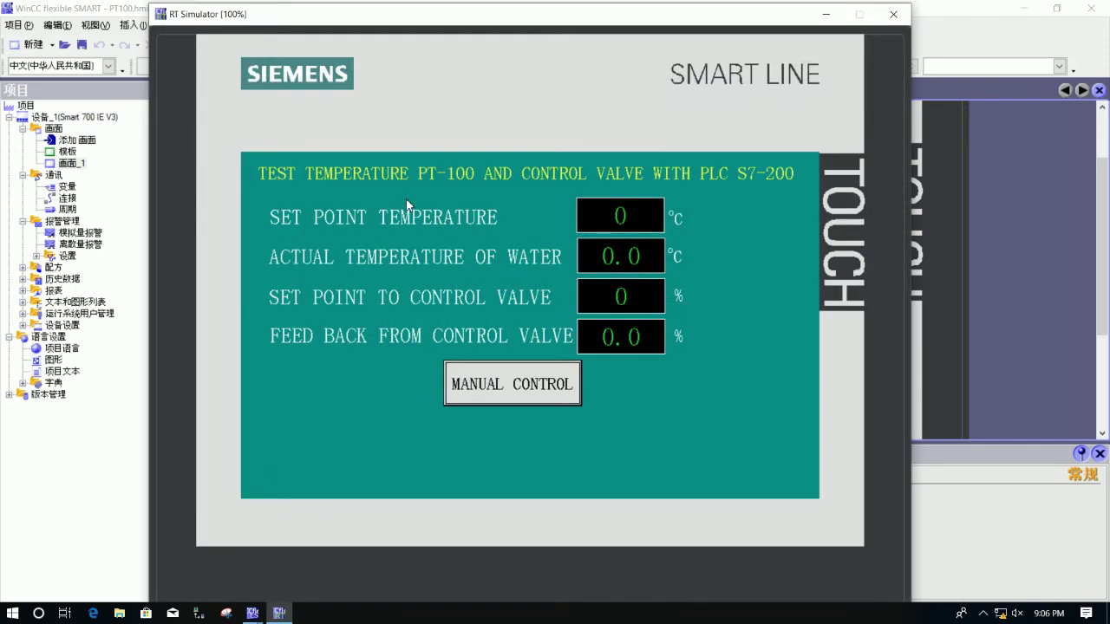
pyautogui.click(623, 302)
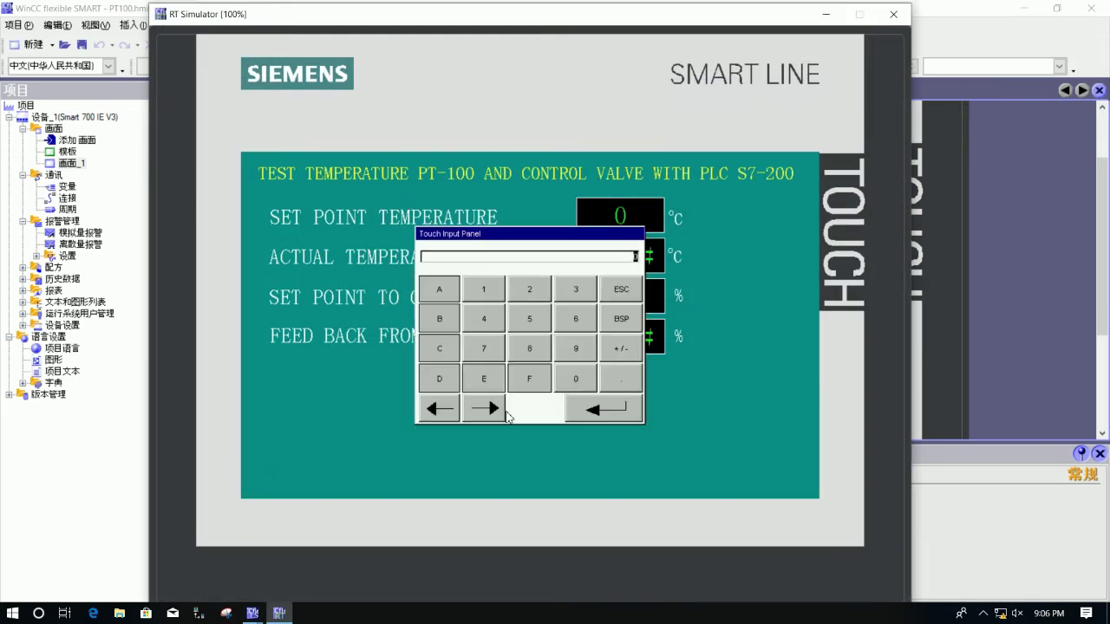
pyautogui.click(583, 408)
pyautogui.click(622, 220)
pyautogui.click(596, 401)
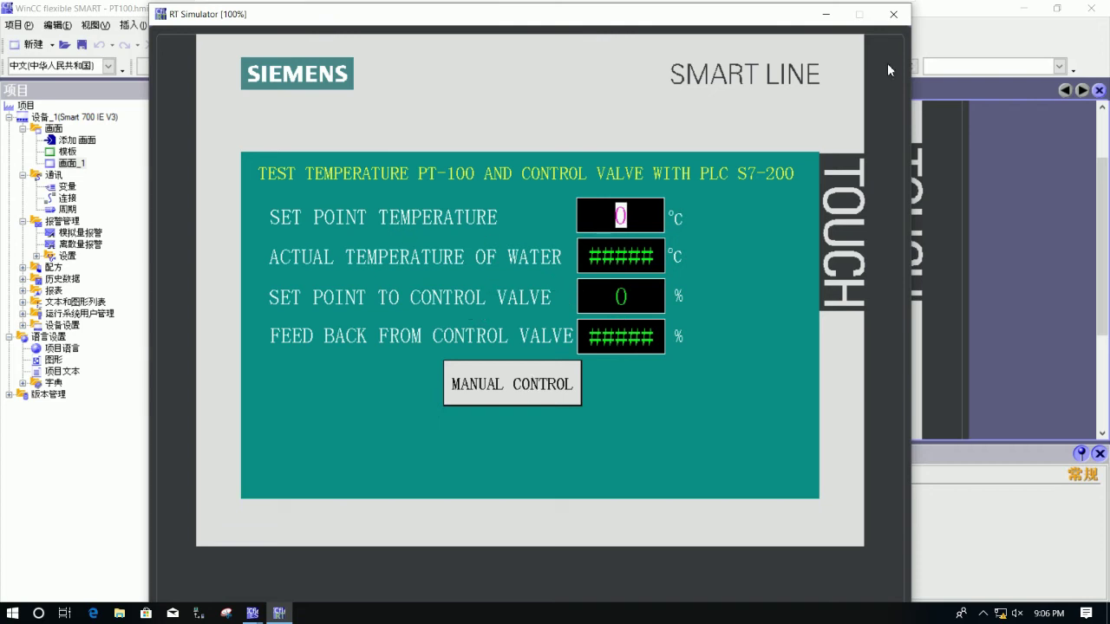
pyautogui.click(893, 16)
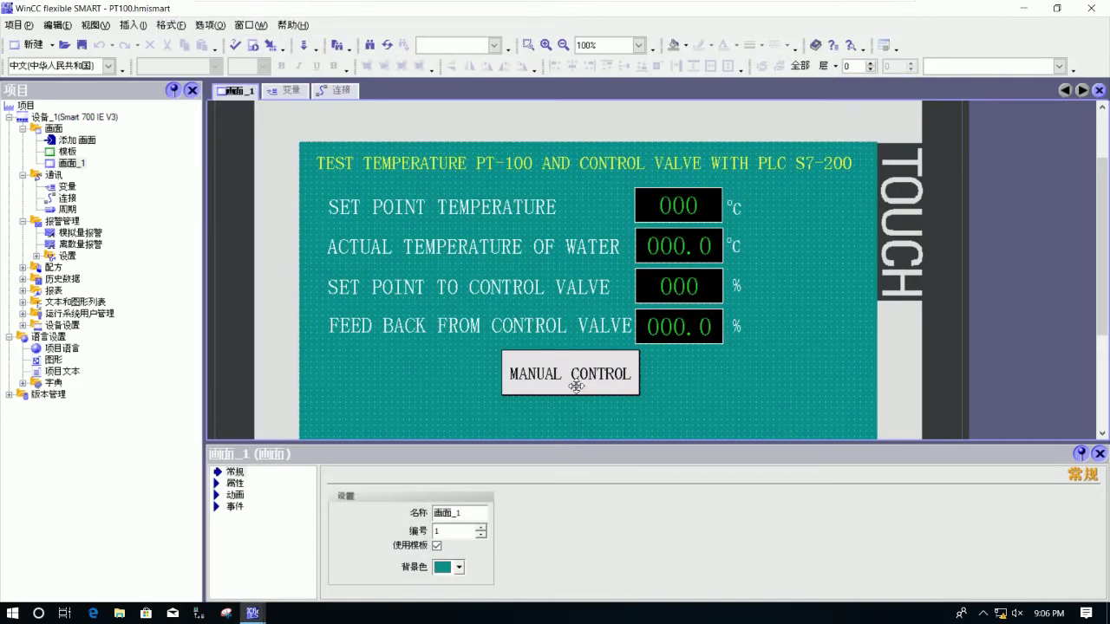
# Step: Open the event (事件) settings in the properties of the MANUAL CONTROL button
pyautogui.click(576, 387)
pyautogui.rightClick(576, 387)
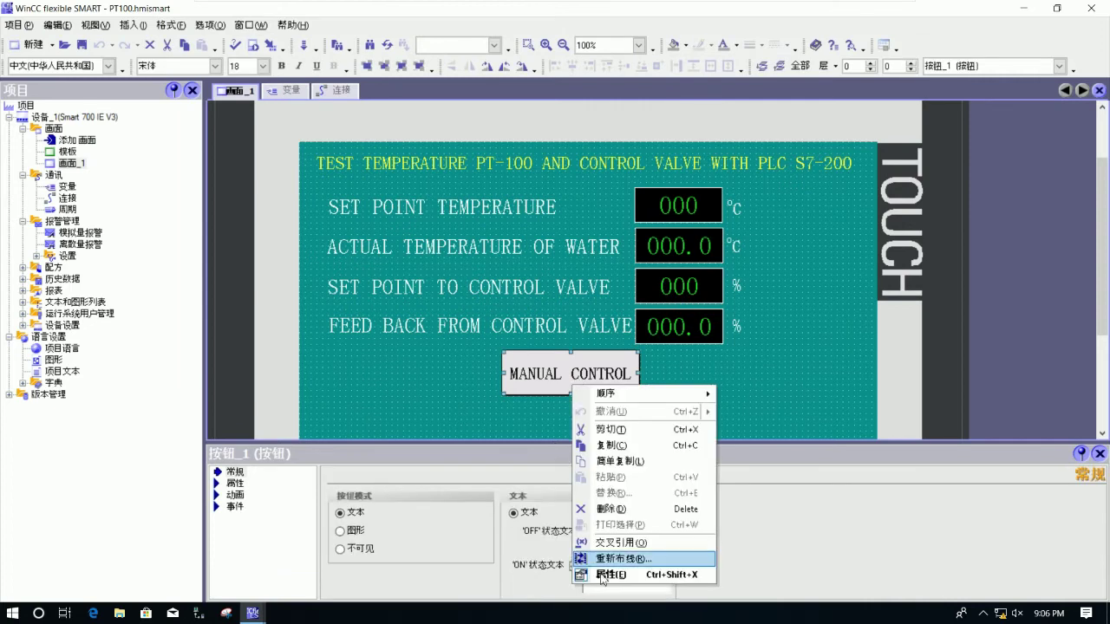
pyautogui.click(603, 577)
pyautogui.rightClick(596, 379)
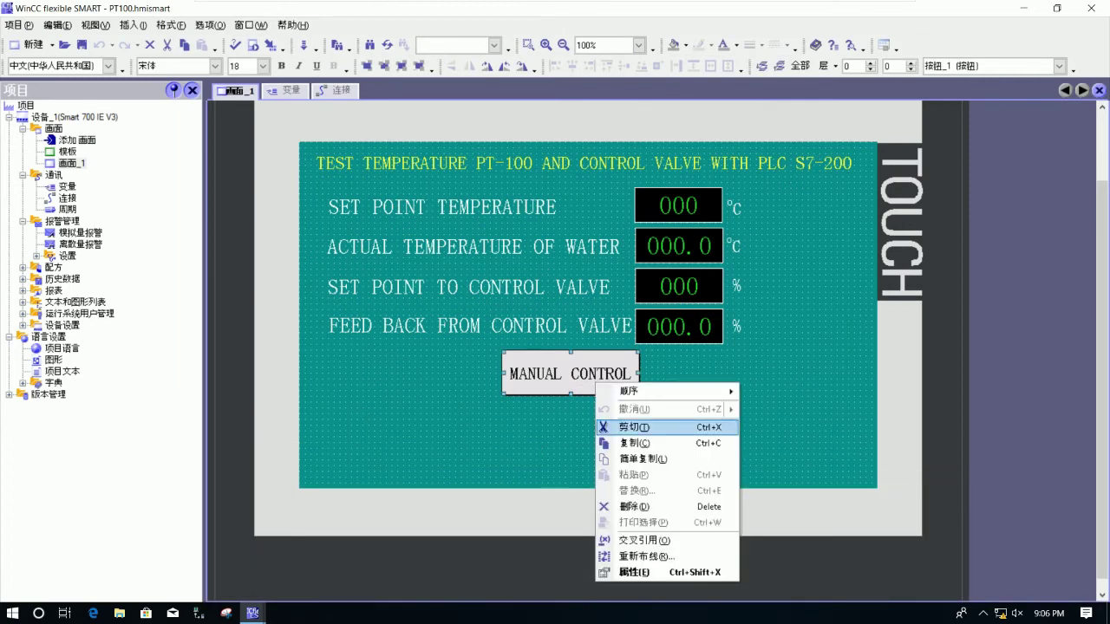
pyautogui.click(634, 573)
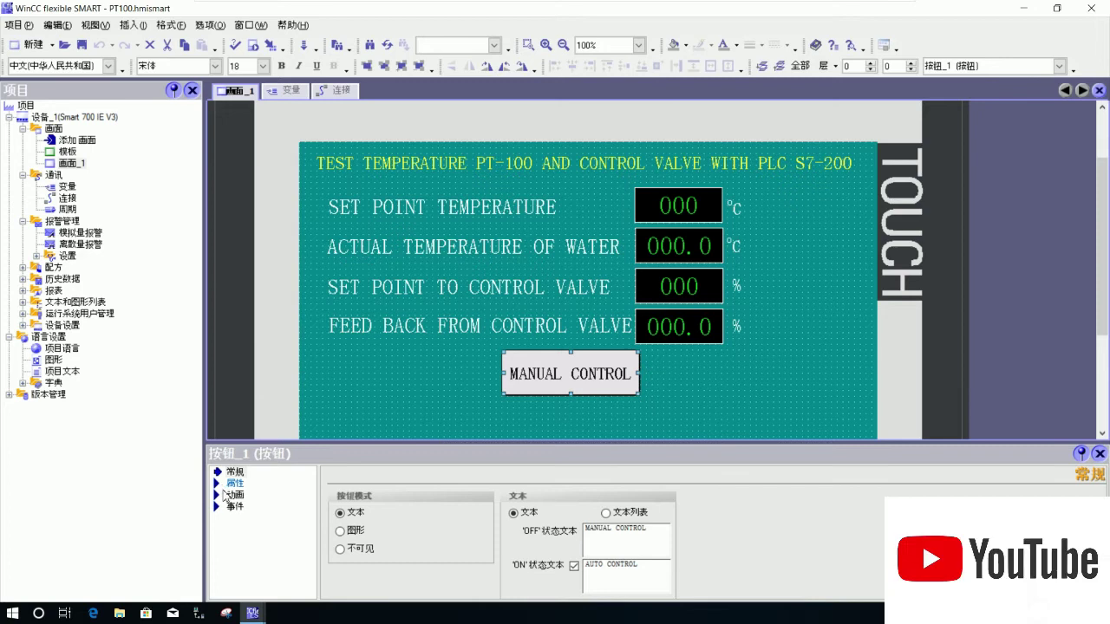
pyautogui.click(232, 503)
pyautogui.click(252, 529)
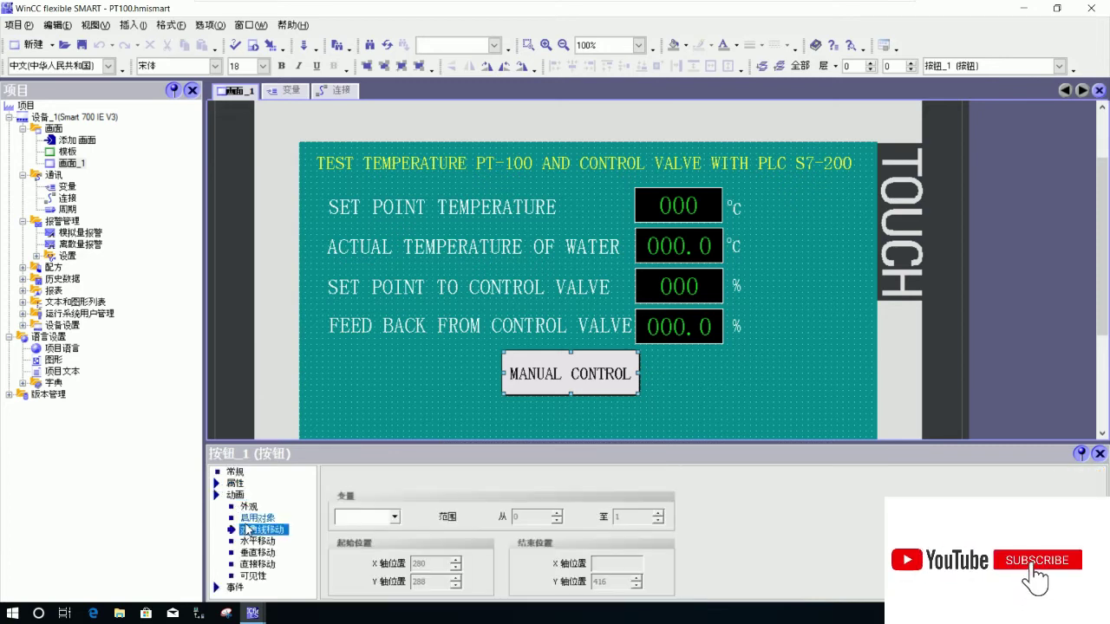
pyautogui.click(248, 520)
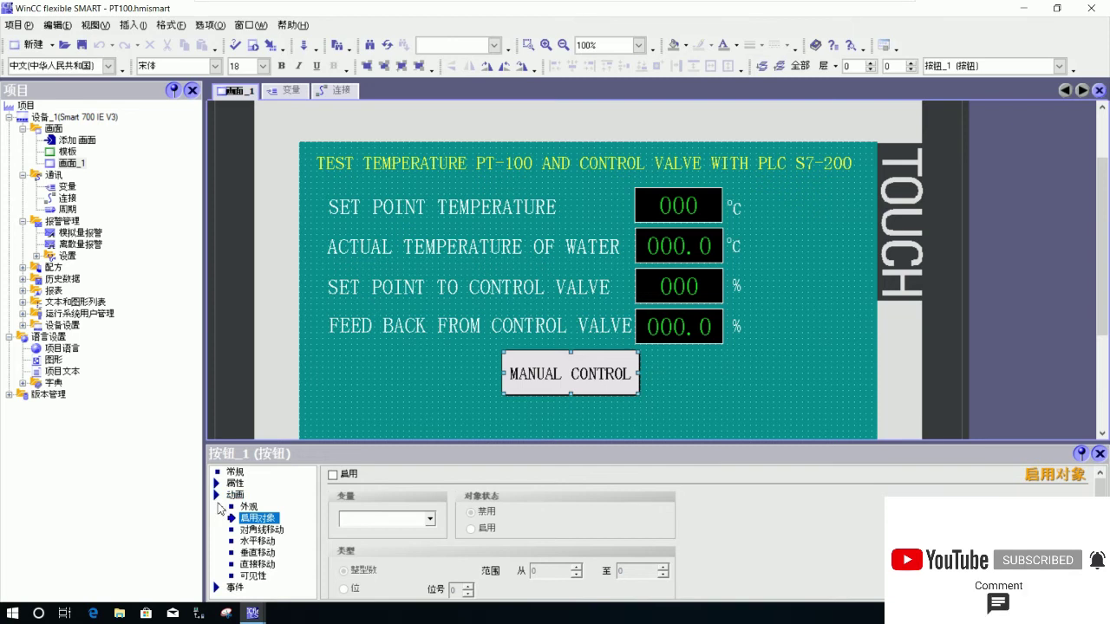
pyautogui.click(235, 494)
pyautogui.click(217, 495)
pyautogui.click(222, 509)
# Step: Assign the SetBit function with the AUTOCONTROL tag to the MANUAL CONTROL button's press event (按下)
pyautogui.click(249, 529)
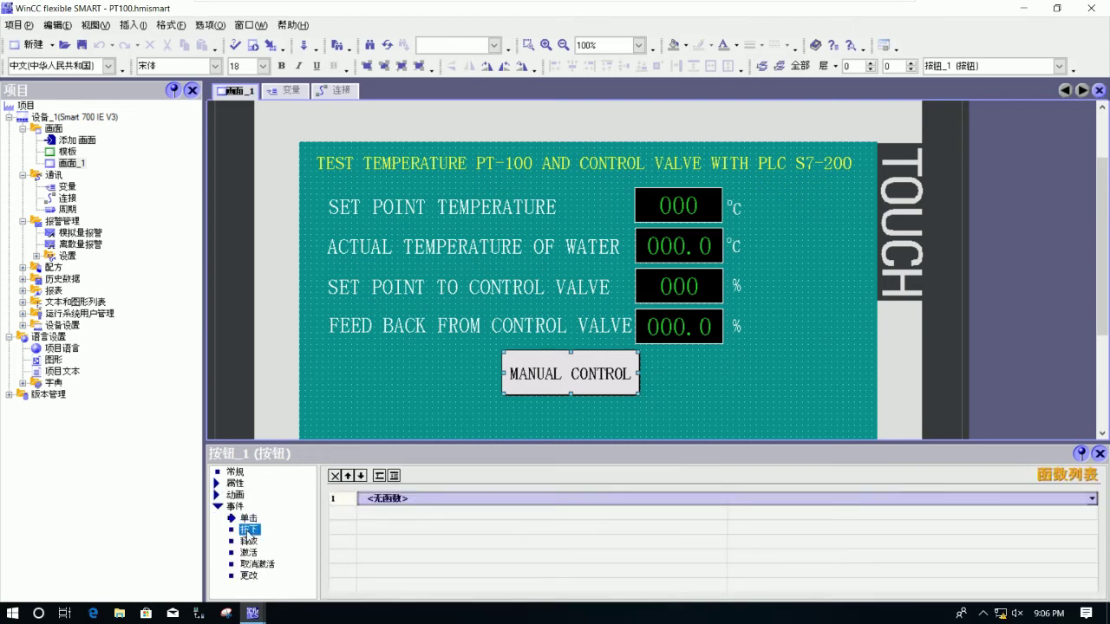
pyautogui.click(413, 500)
pyautogui.write('SET')
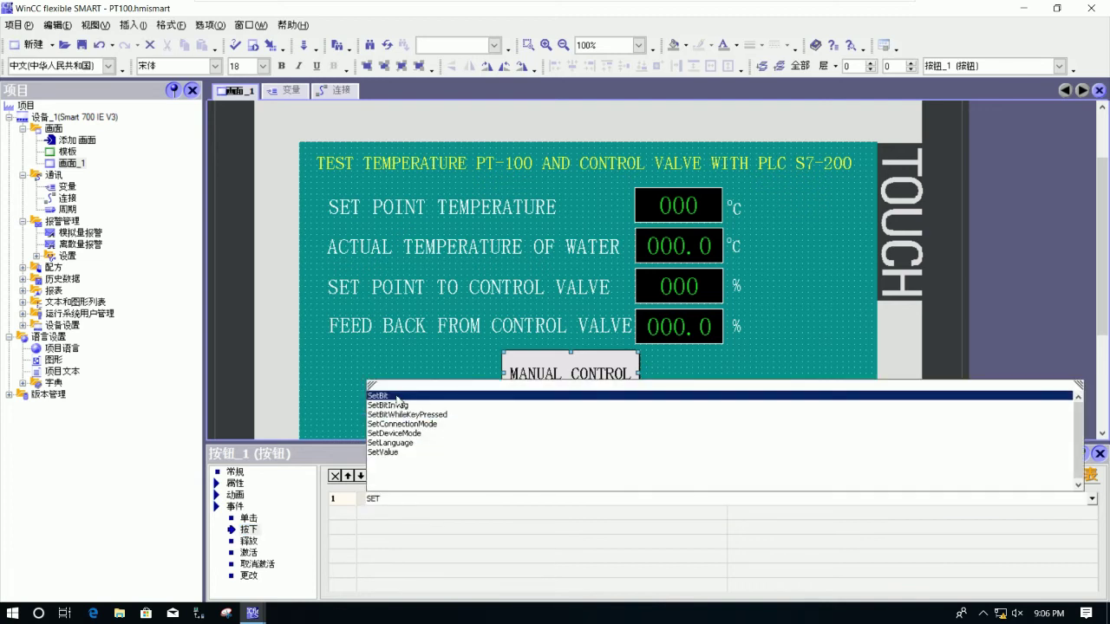
pyautogui.click(397, 399)
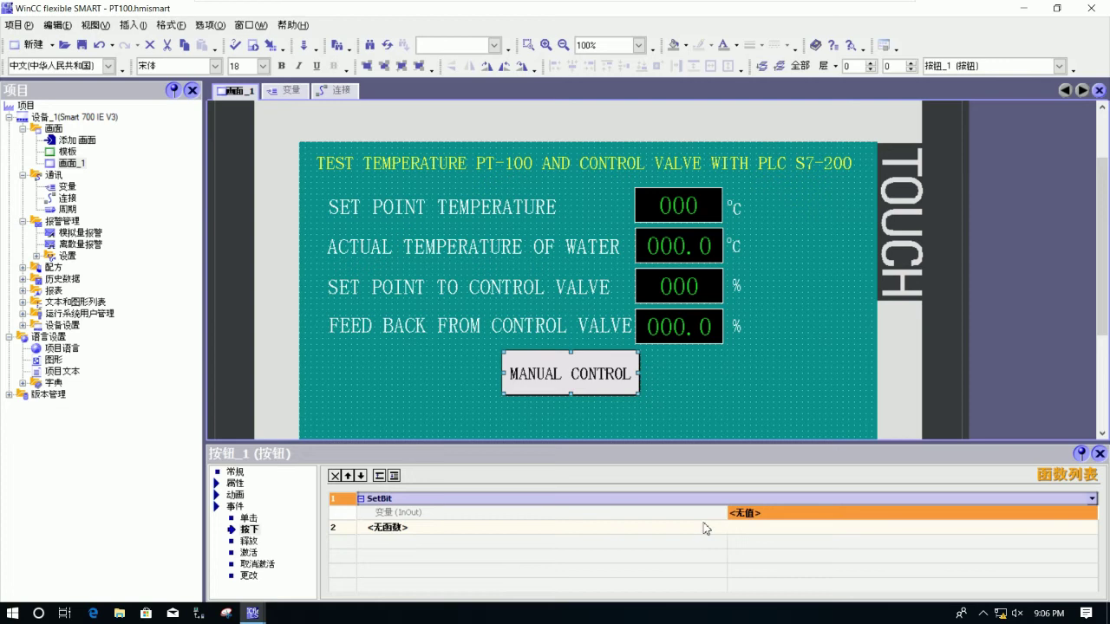
pyautogui.click(765, 513)
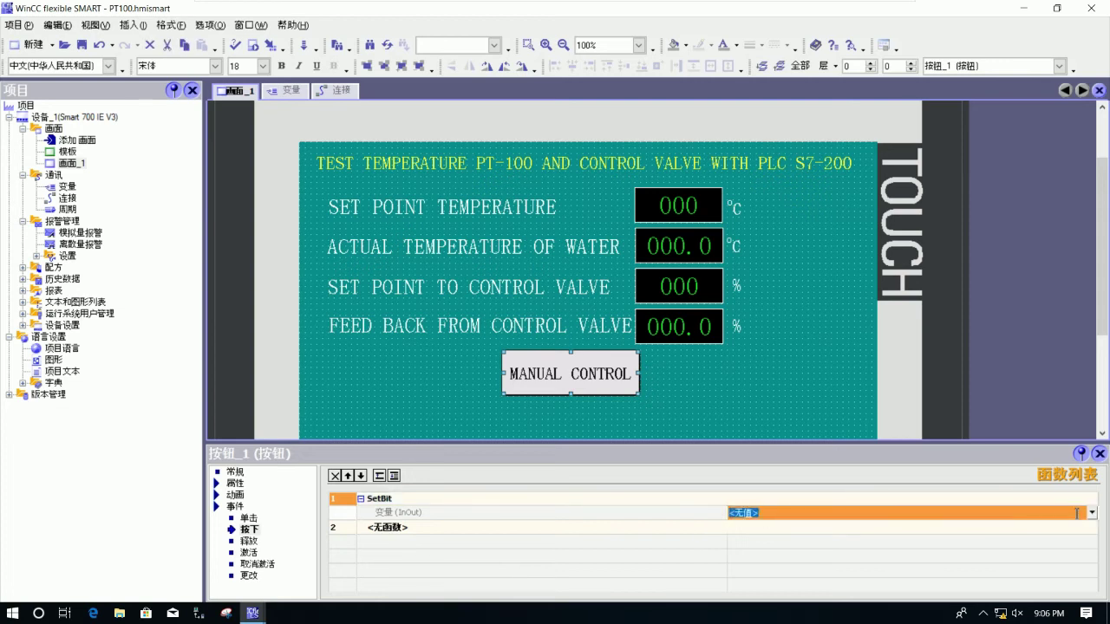
pyautogui.click(1092, 512)
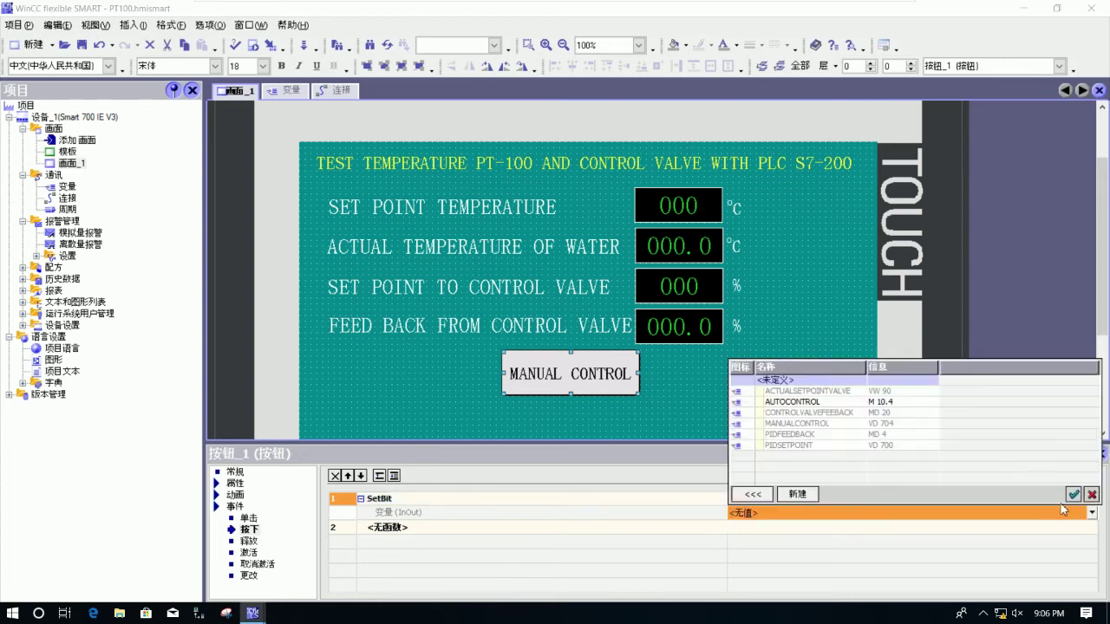
pyautogui.doubleClick(797, 404)
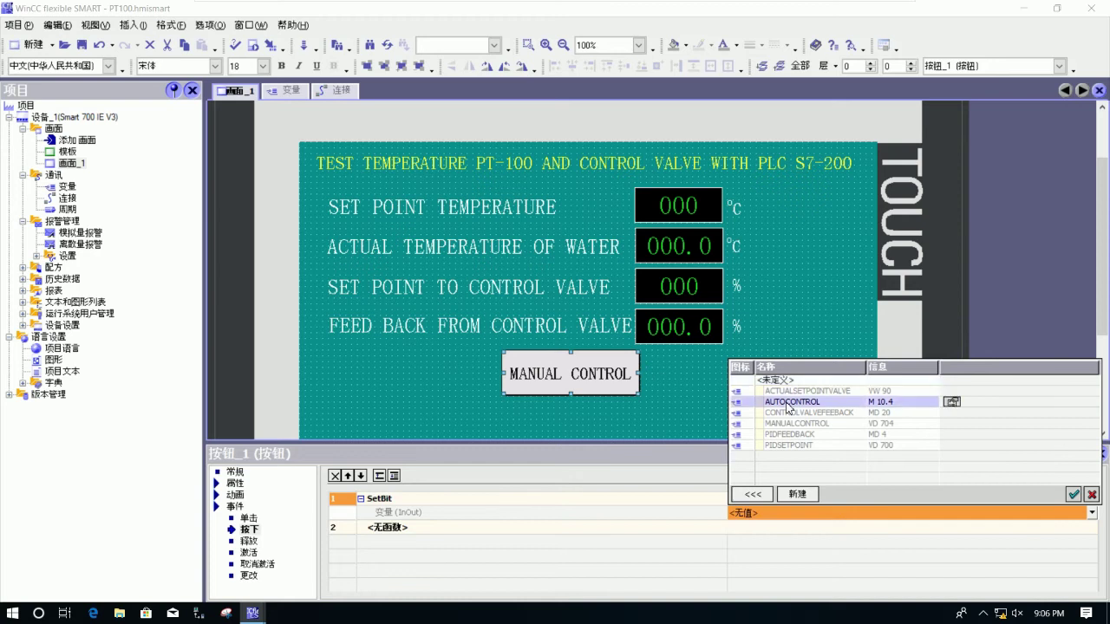
# Step: Assign the ResetBit function with the AUTOCONTROL tag to the MANUAL CONTROL button's release event (释放)
pyautogui.click(249, 540)
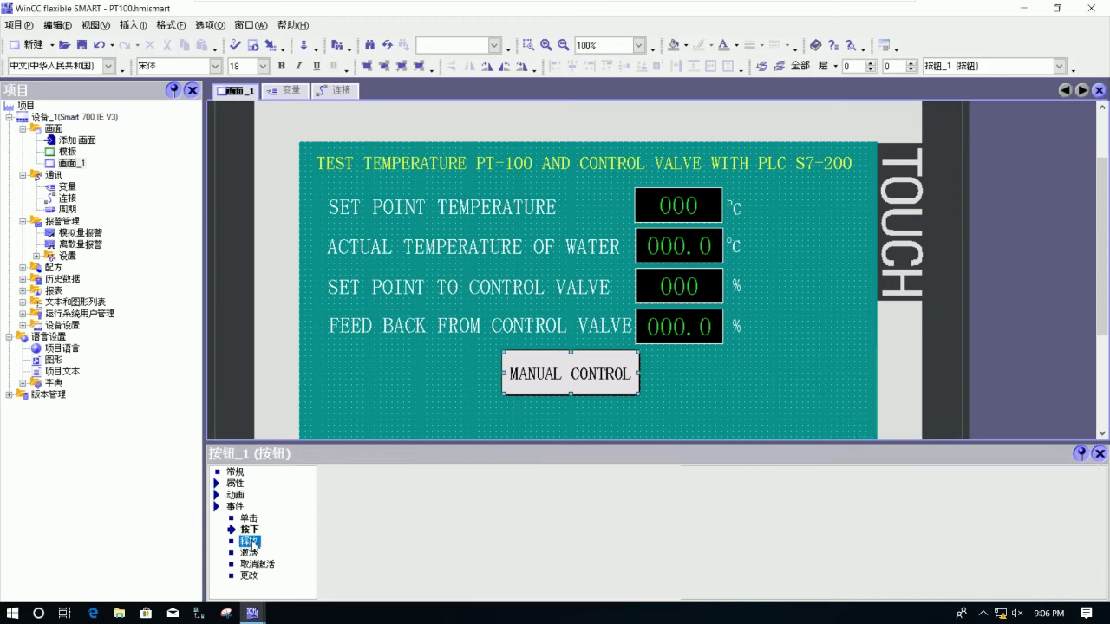
pyautogui.write('RES')
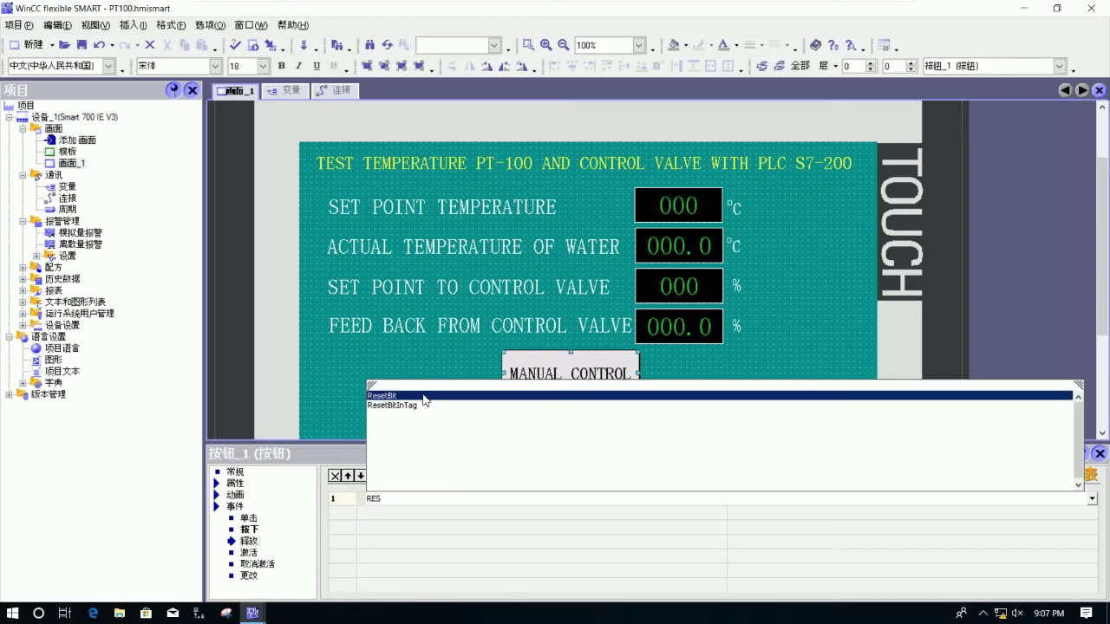
pyautogui.click(426, 396)
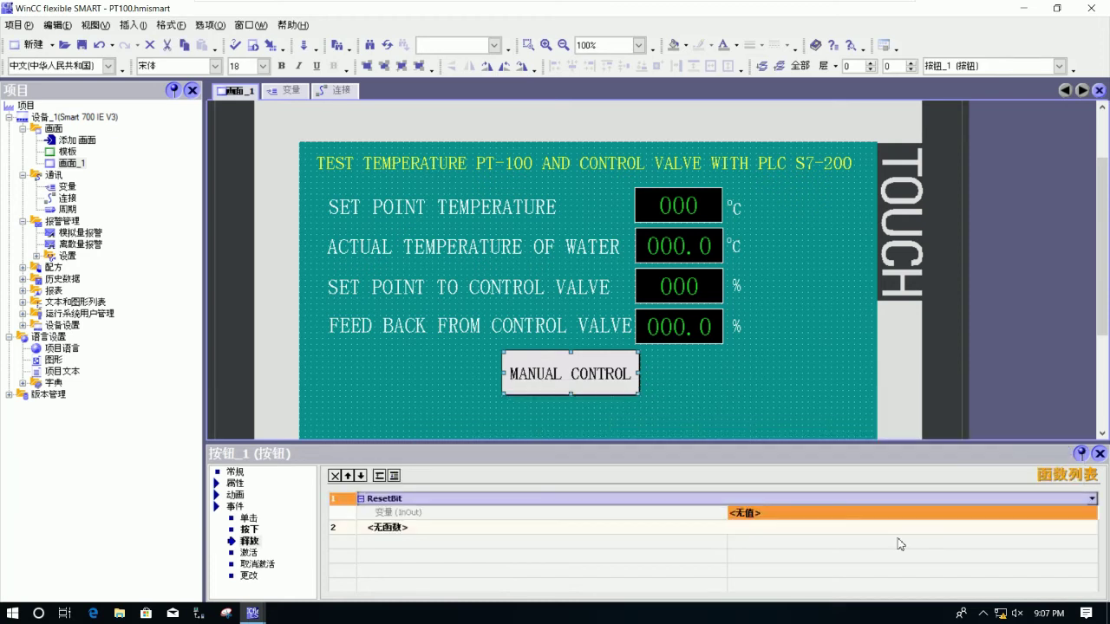
pyautogui.click(930, 517)
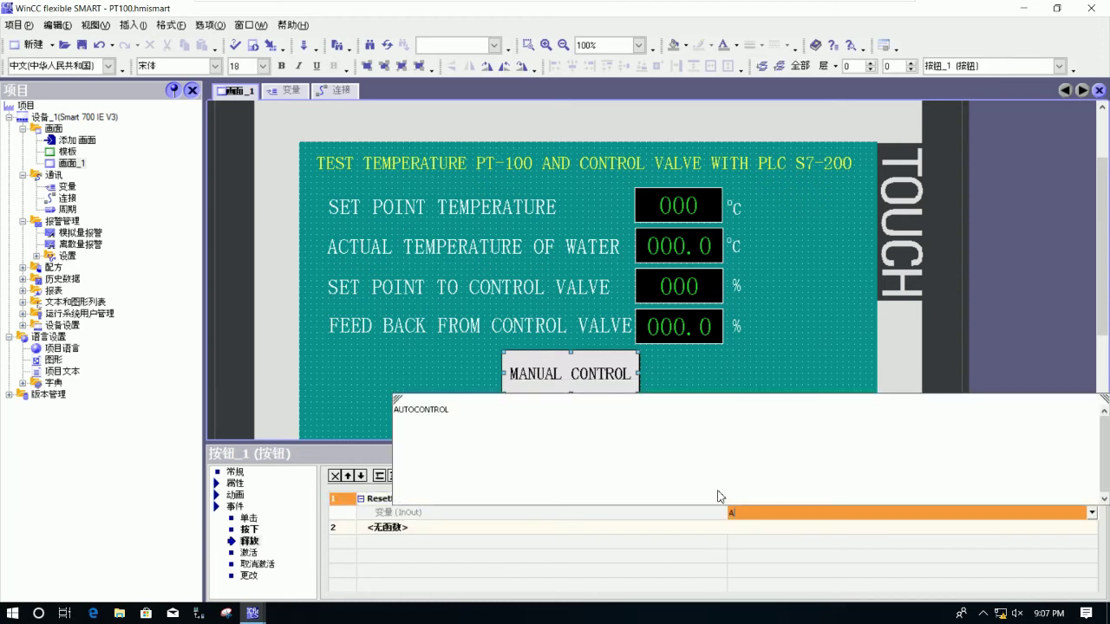
pyautogui.doubleClick(478, 411)
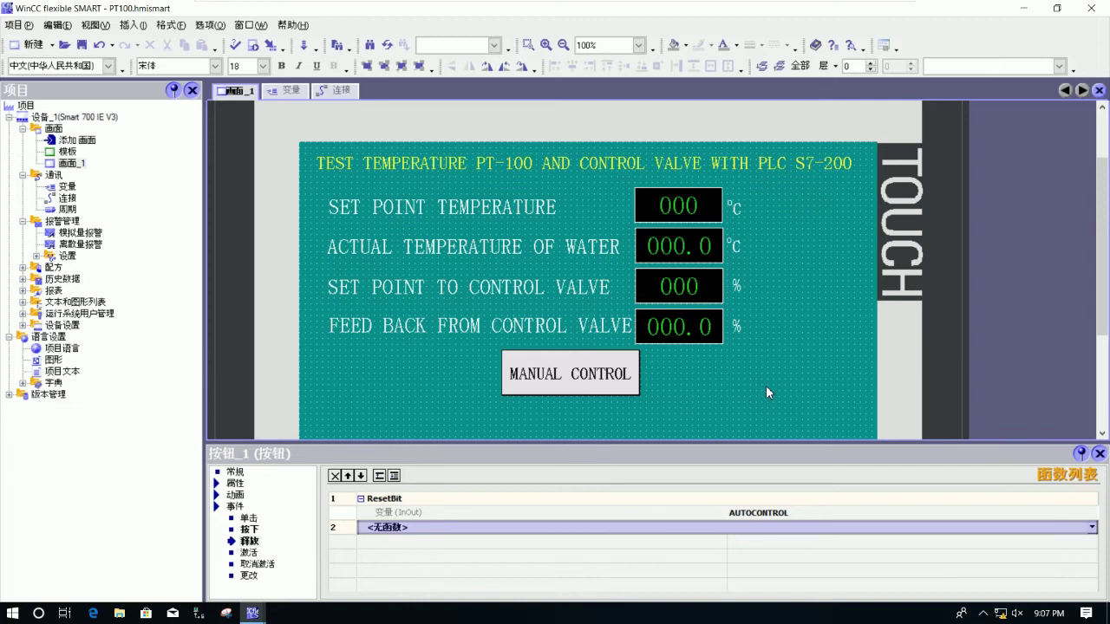
pyautogui.click(776, 402)
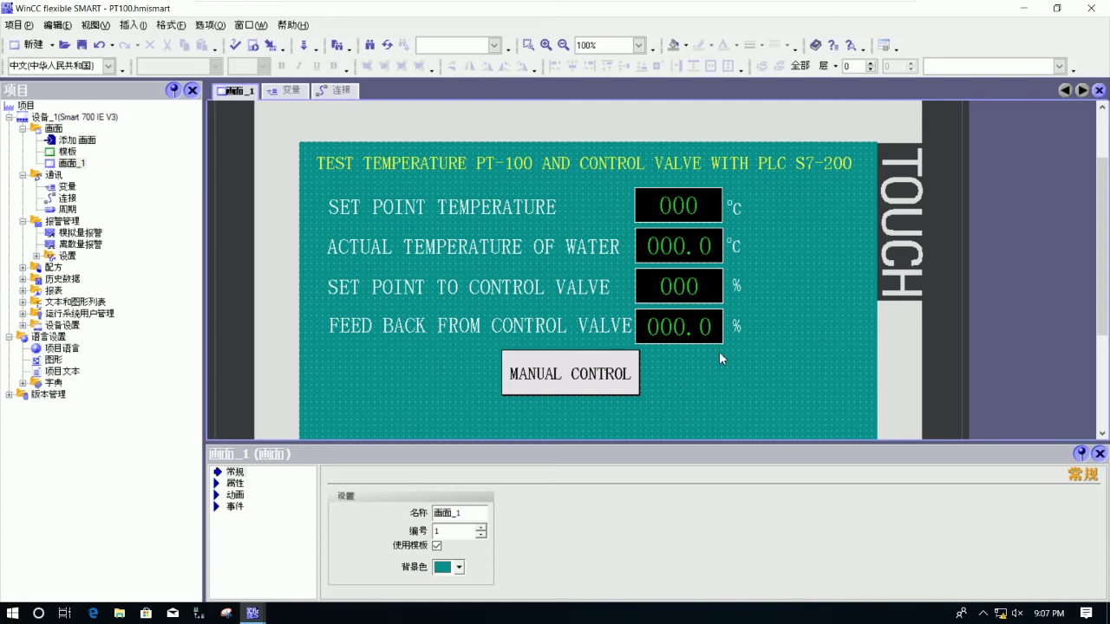
# Step: Switch to the "Pt-100 connect with S7-200" slide in PowerPoint
pyautogui.click(861, 16)
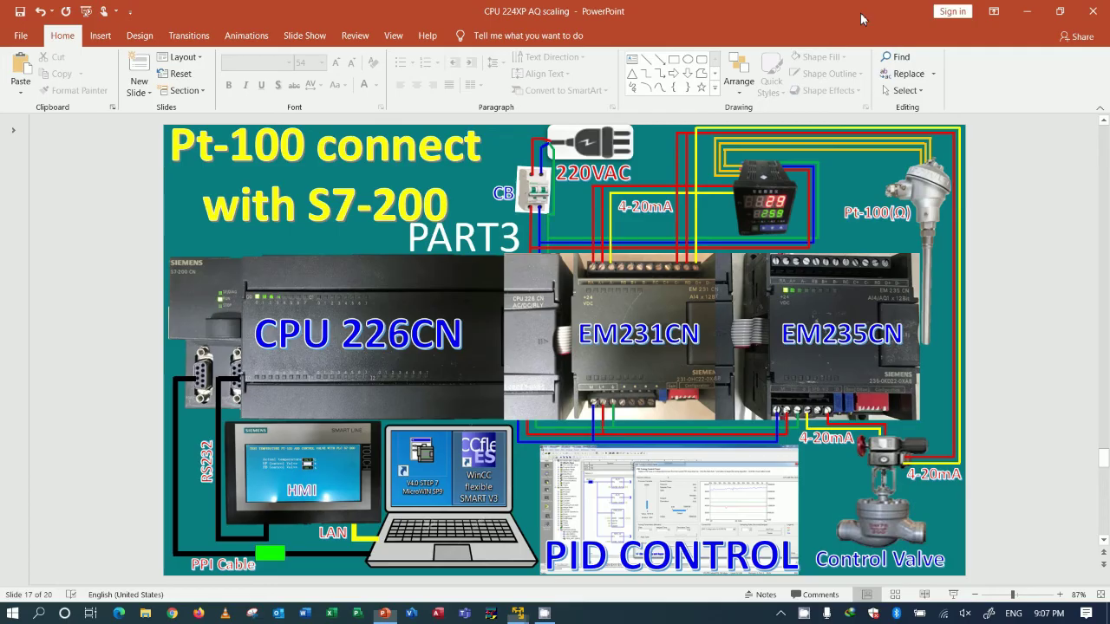
# Step: Switch to the STEP 7-Micro/WIN project and examine the PID0_INIT network and its manual set point address in the MAIN program
pyautogui.click(518, 615)
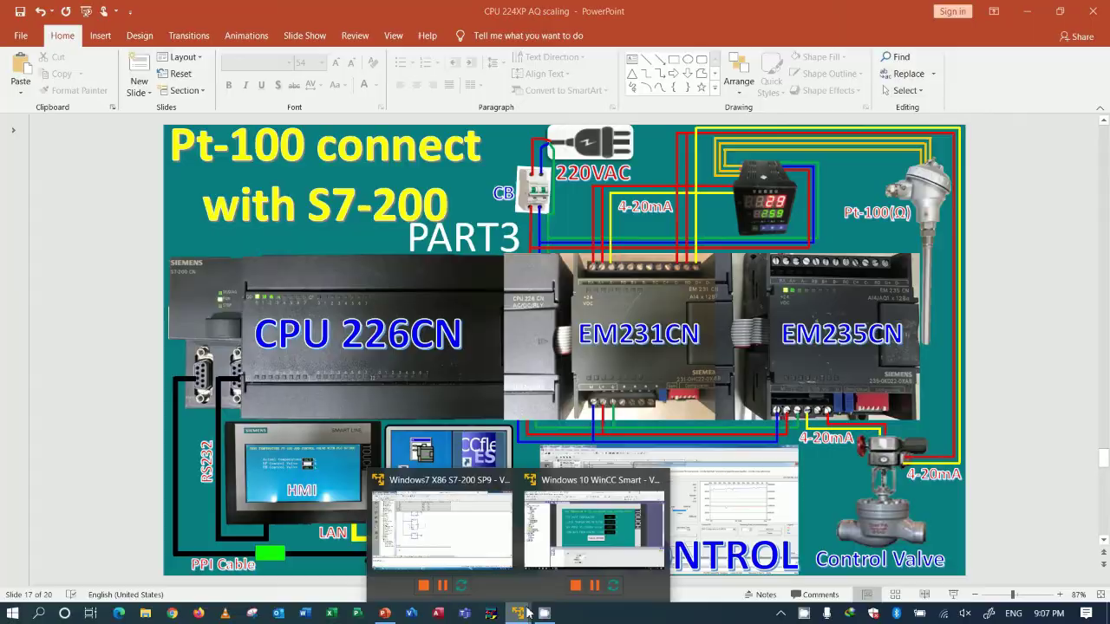
pyautogui.click(443, 534)
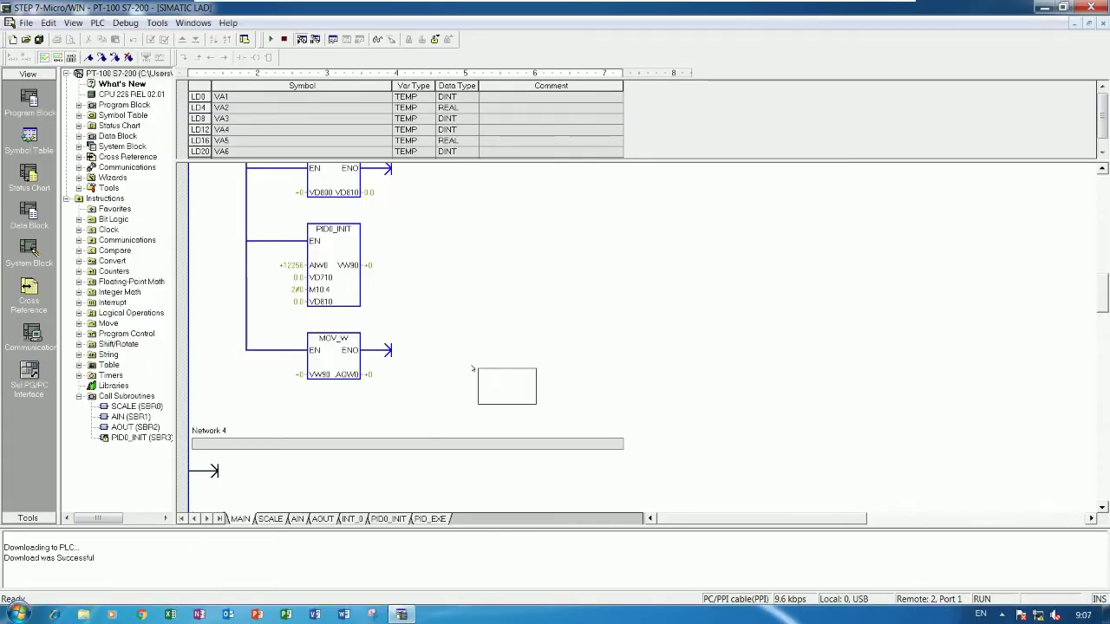
pyautogui.scroll(3, 469, 369)
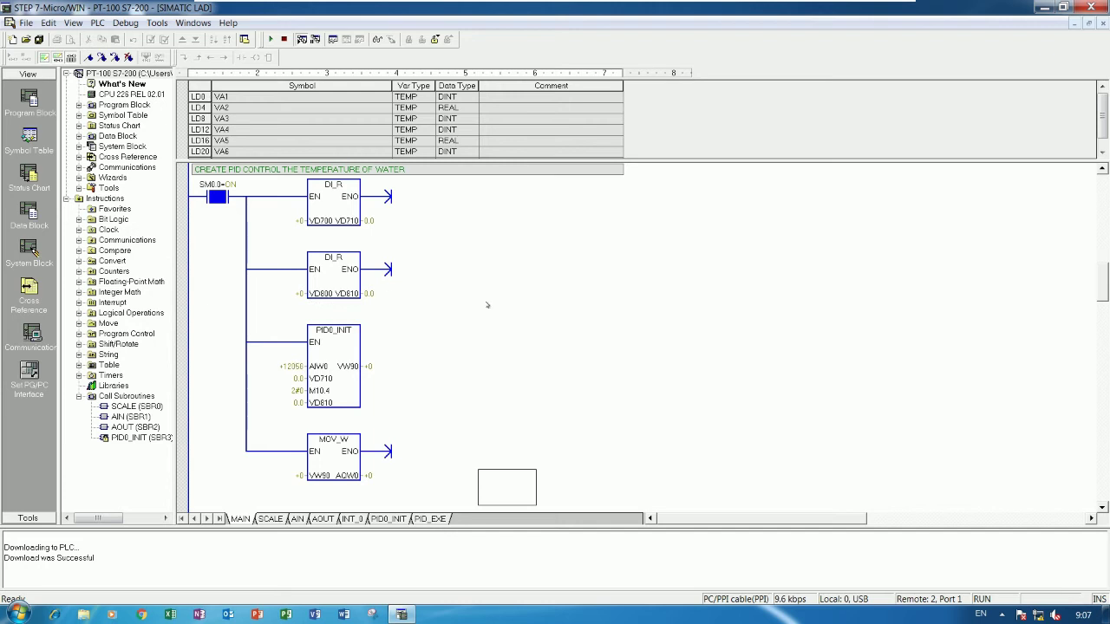
pyautogui.moveTo(828, 5)
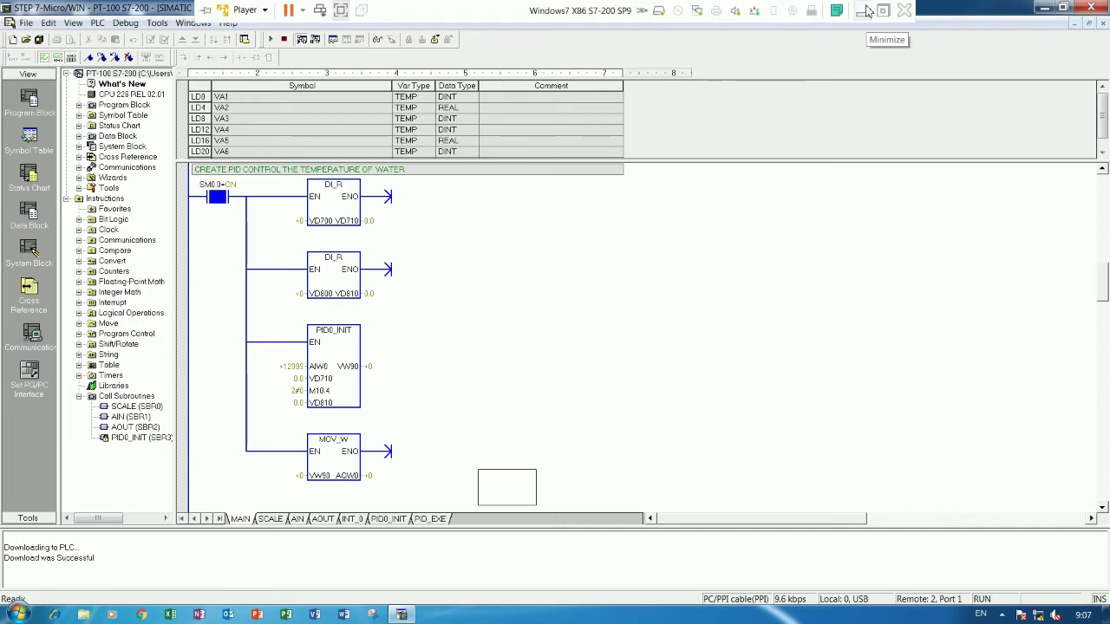
pyautogui.click(866, 12)
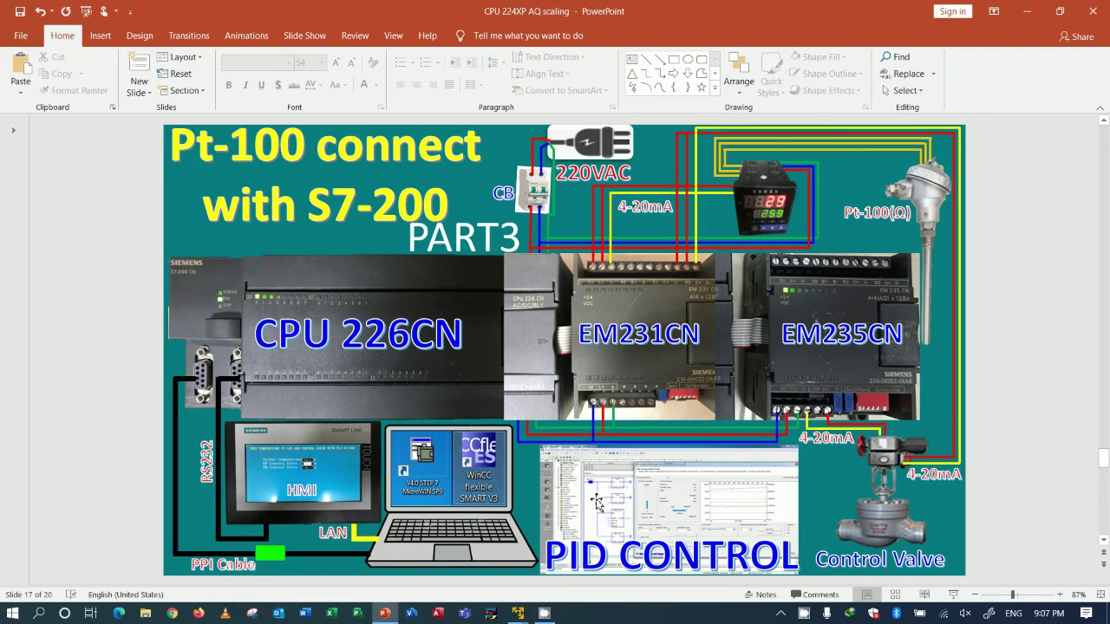
# Step: Switch to WinCC flexible SMART and add a DInt tag named MANUALSETPOINT on connection HMI1 to the tag table
pyautogui.moveTo(540, 613)
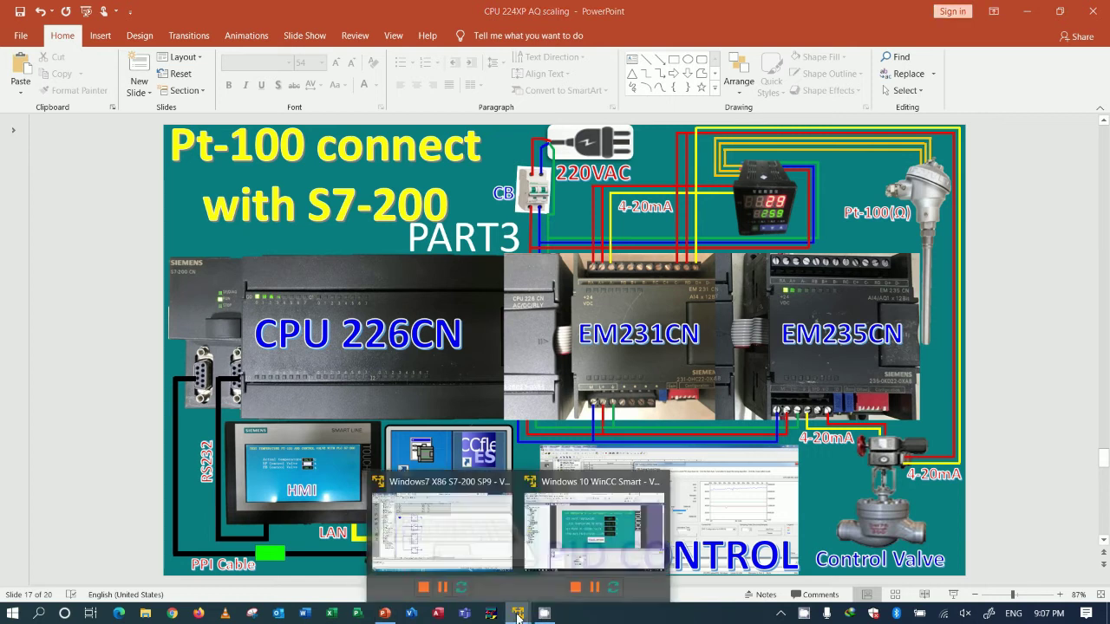
pyautogui.click(579, 521)
pyautogui.click(292, 91)
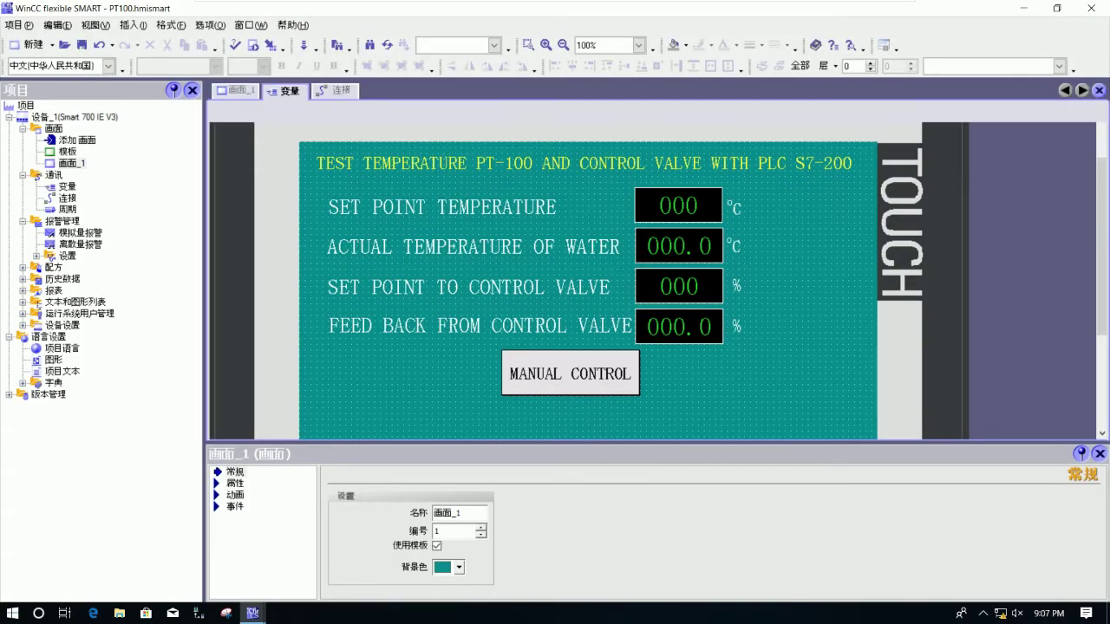
pyautogui.doubleClick(297, 235)
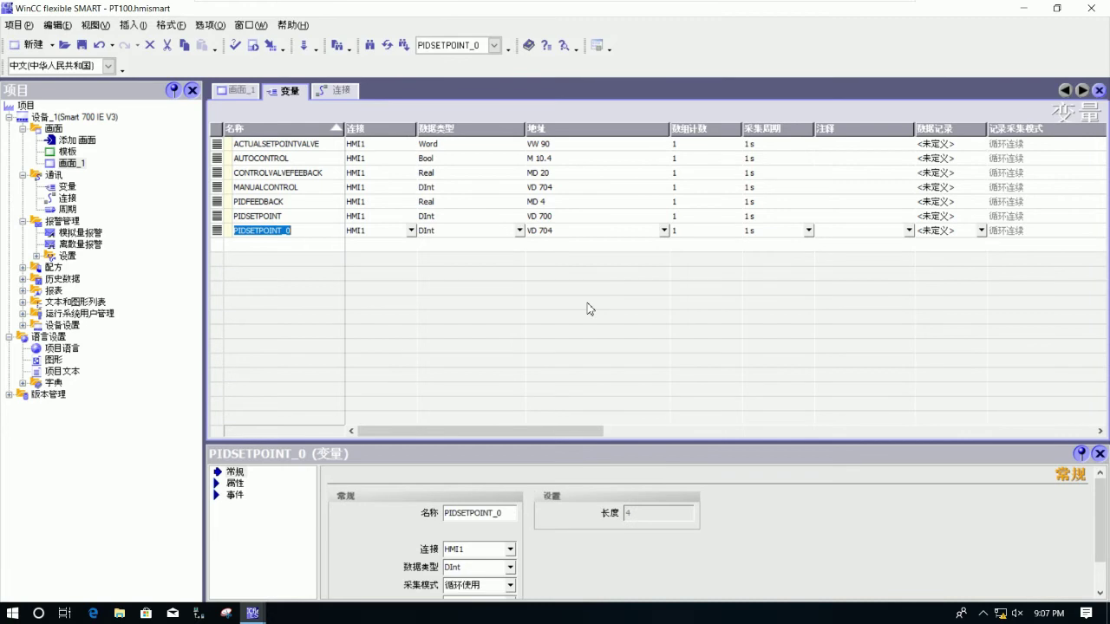
pyautogui.write('MANUAL')
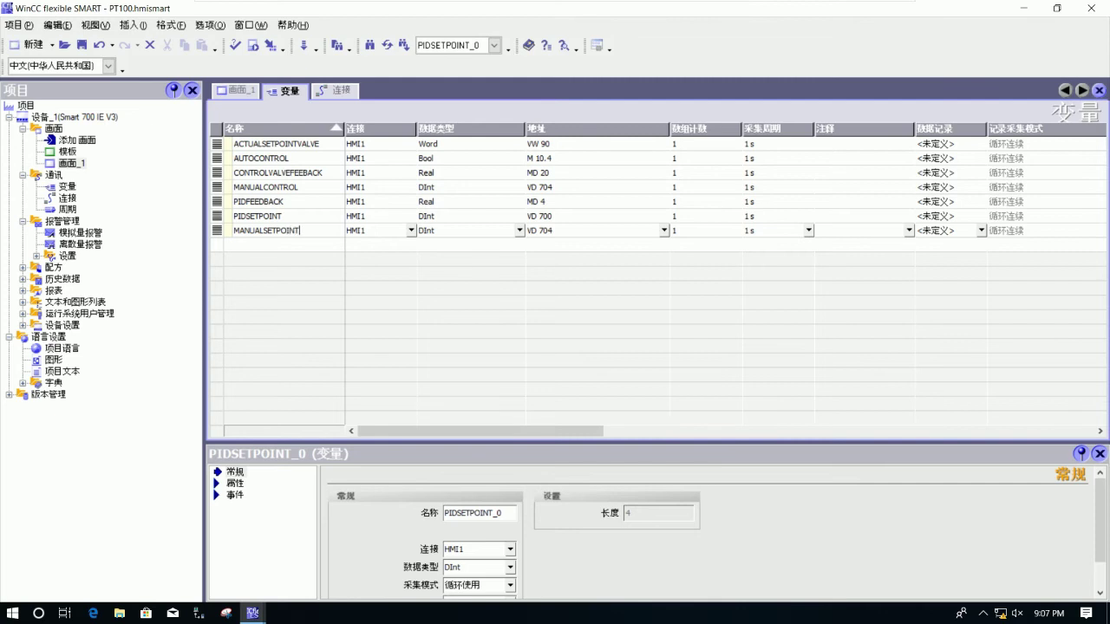
pyautogui.press('Return')
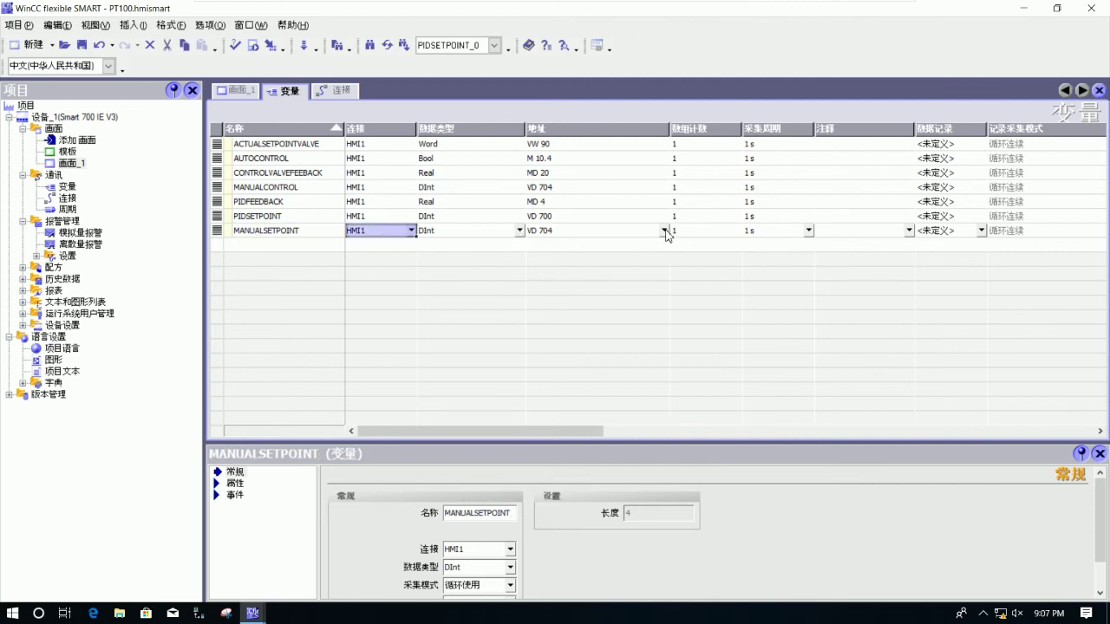
# Step: Set the address of the MANUALSETPOINT tag to VD 800
pyautogui.click(664, 229)
pyautogui.moveTo(629, 268); pyautogui.dragTo(527, 283)
pyautogui.write('800')
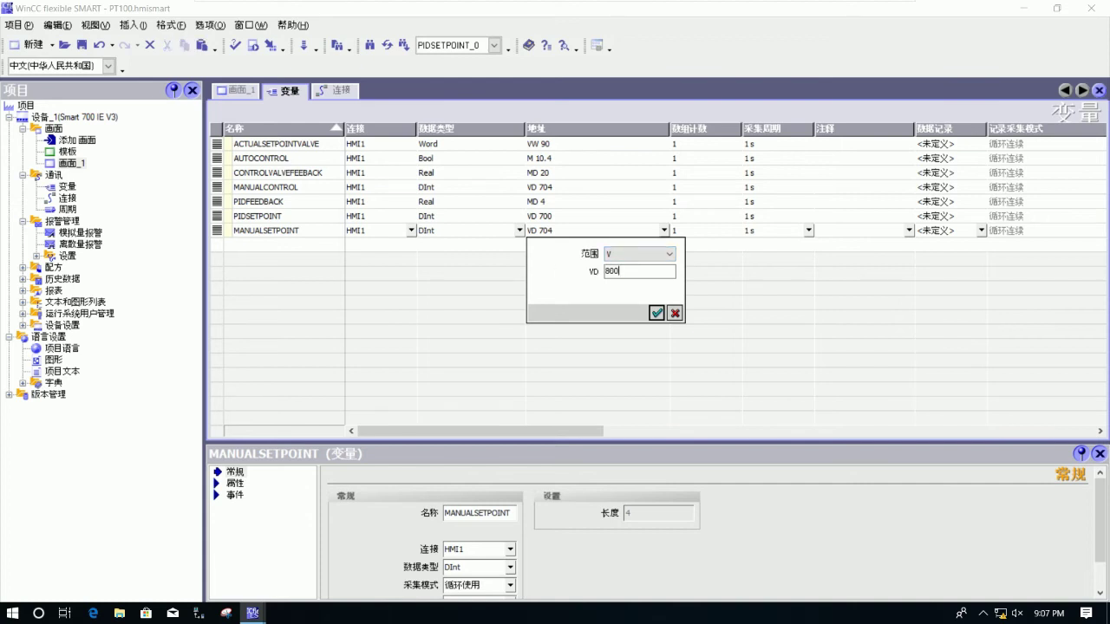
pyautogui.click(657, 313)
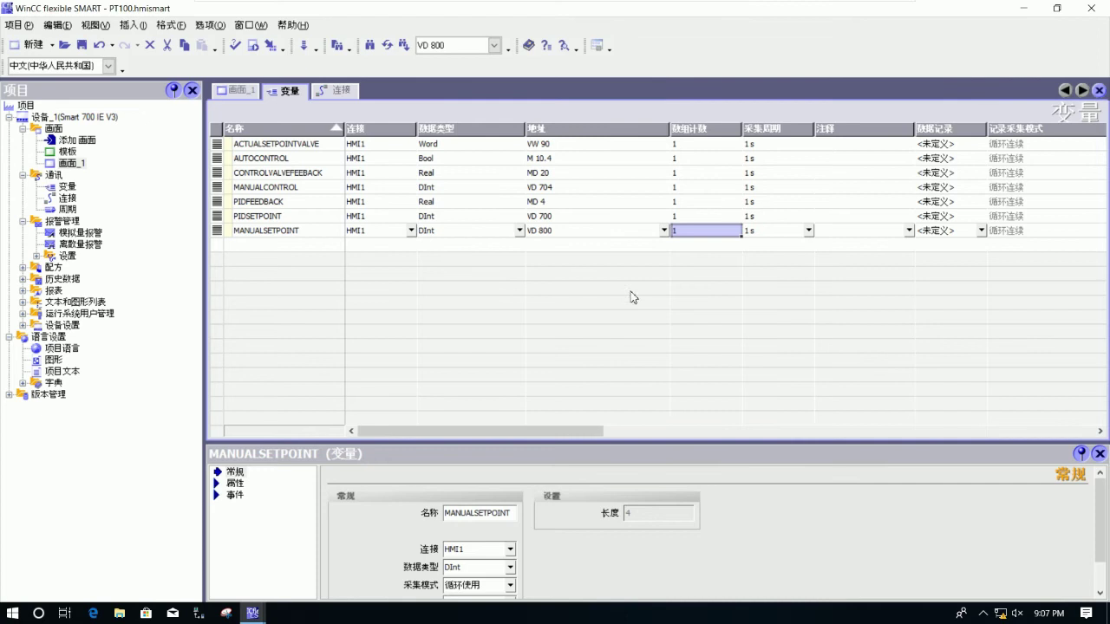
# Step: Return to screen 画面_1 and move the MANUAL CONTROL button down to make room for another row above it
pyautogui.click(340, 94)
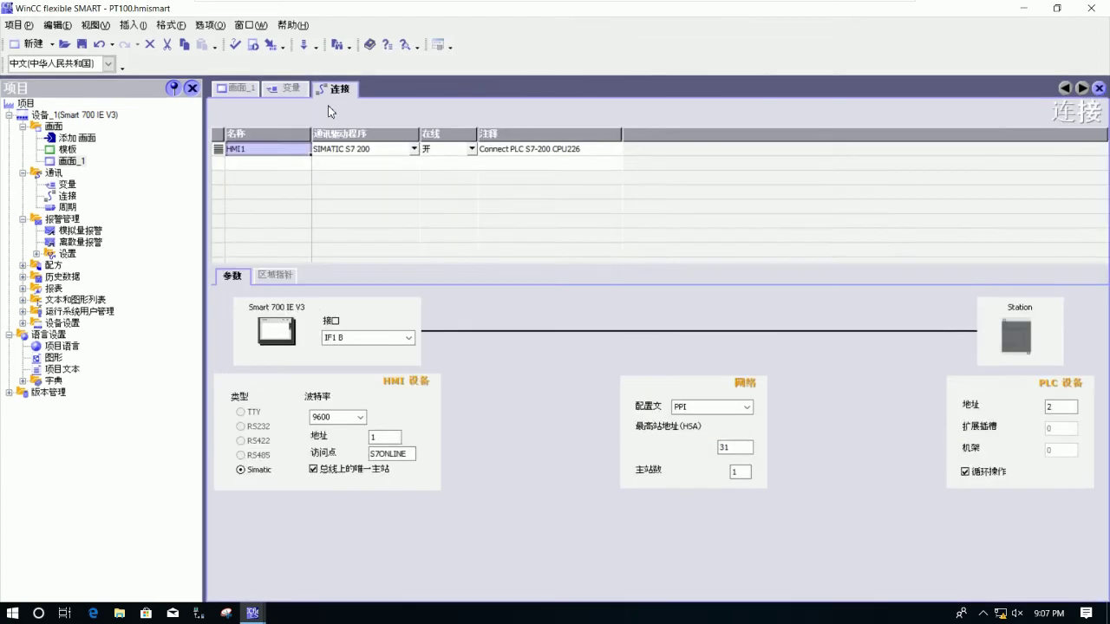
pyautogui.click(289, 95)
pyautogui.click(248, 96)
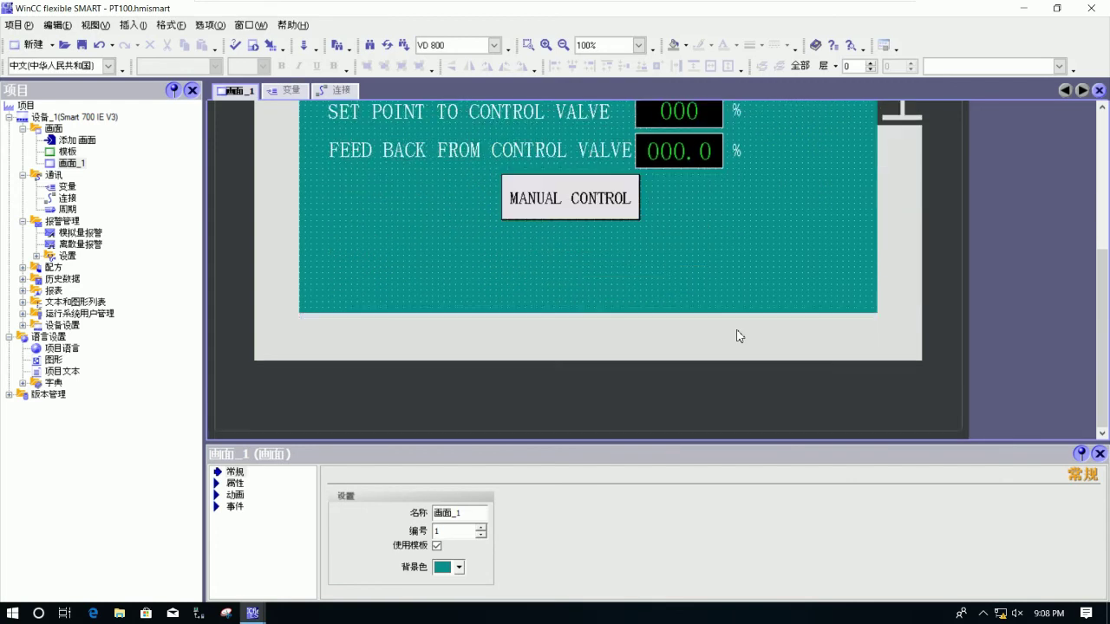
pyautogui.click(595, 366)
pyautogui.press('Down')
pyautogui.press('Down')
pyautogui.press('Down')
pyautogui.press('Down')
pyautogui.press('Down')
pyautogui.press('Down')
pyautogui.press('Down')
pyautogui.press('Down')
pyautogui.press('Down')
pyautogui.press('Down')
pyautogui.press('Down')
pyautogui.press('Down')
pyautogui.press('Down')
pyautogui.press('Down')
pyautogui.press('Down')
pyautogui.press('Down')
pyautogui.press('Down')
pyautogui.press('Down')
pyautogui.press('Down')
pyautogui.press('Down')
pyautogui.press('Down')
pyautogui.press('Down')
pyautogui.press('Down')
pyautogui.press('Down')
pyautogui.press('Down')
pyautogui.press('Down')
pyautogui.press('Down')
pyautogui.press('Down')
pyautogui.press('Down')
pyautogui.press('Down')
pyautogui.press('Down')
pyautogui.press('Down')
pyautogui.press('Down')
pyautogui.press('Down')
pyautogui.press('Down')
pyautogui.press('Down')
pyautogui.press('Down')
pyautogui.press('Down')
pyautogui.press('Down')
pyautogui.press('Down')
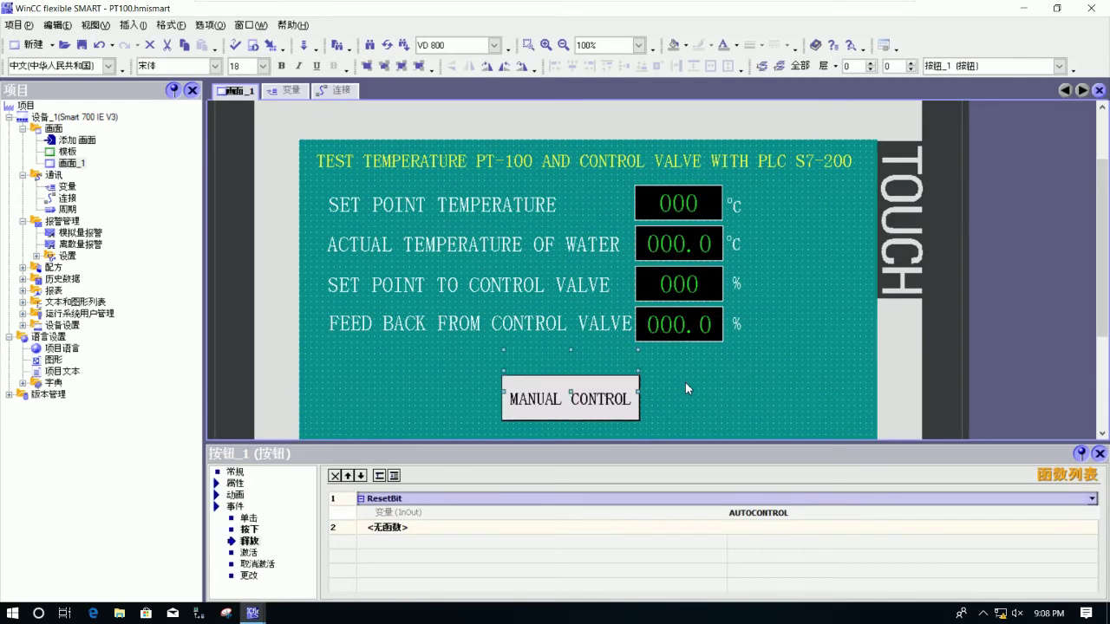
pyautogui.click(727, 360)
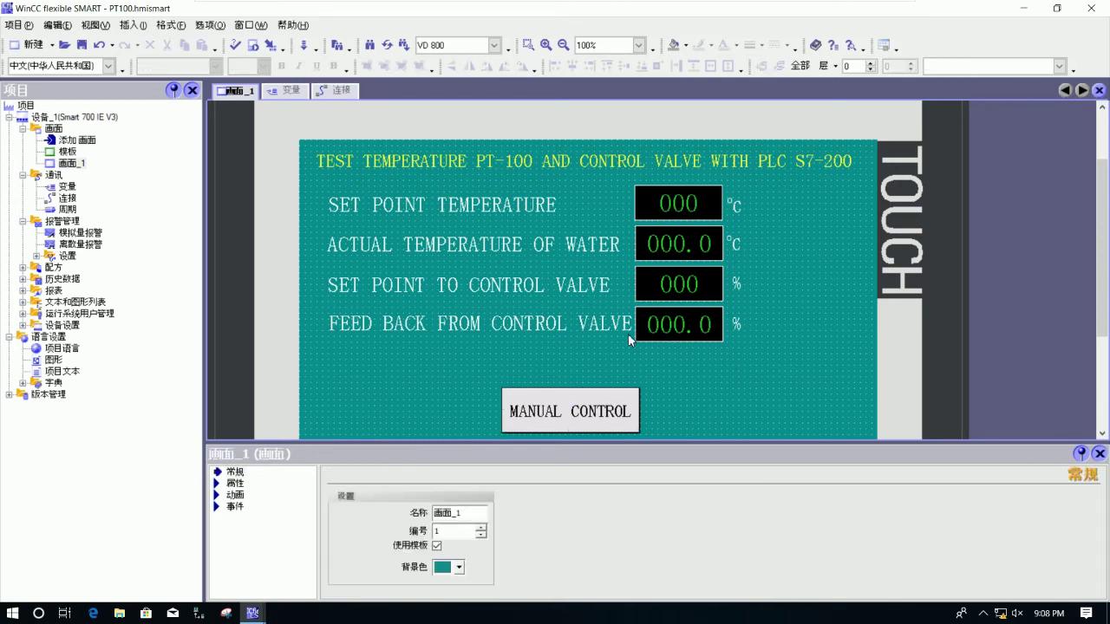
# Step: Duplicate the FEED BACK FROM CONTROL VALVE row with its label, value field and % sign directly beneath the original
pyautogui.click(388, 326)
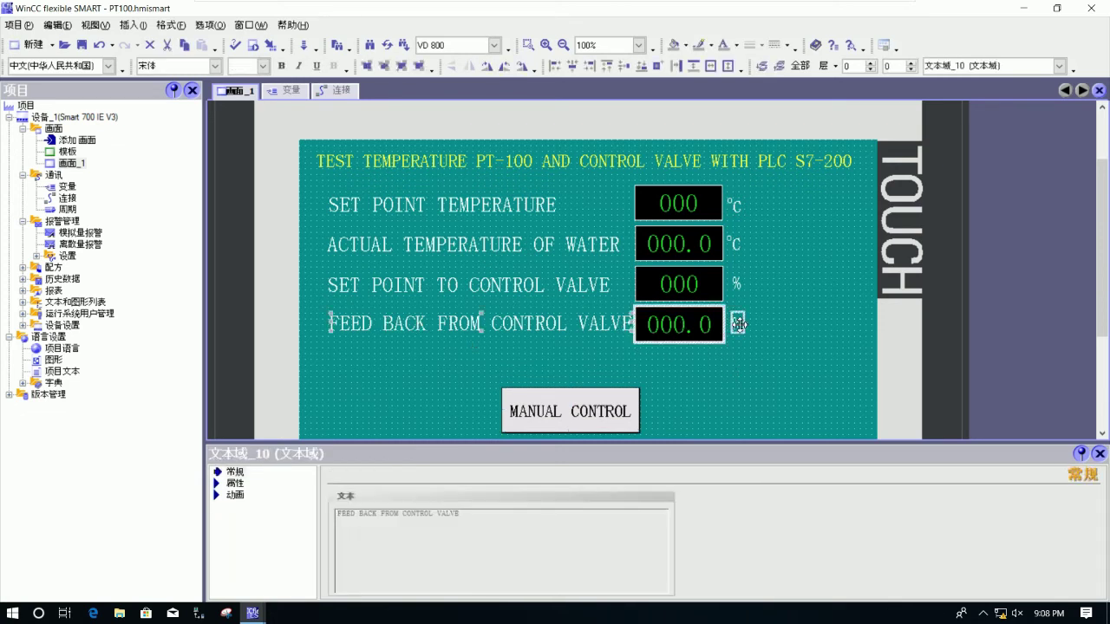
pyautogui.moveTo(740, 324); pyautogui.dragTo(742, 361)
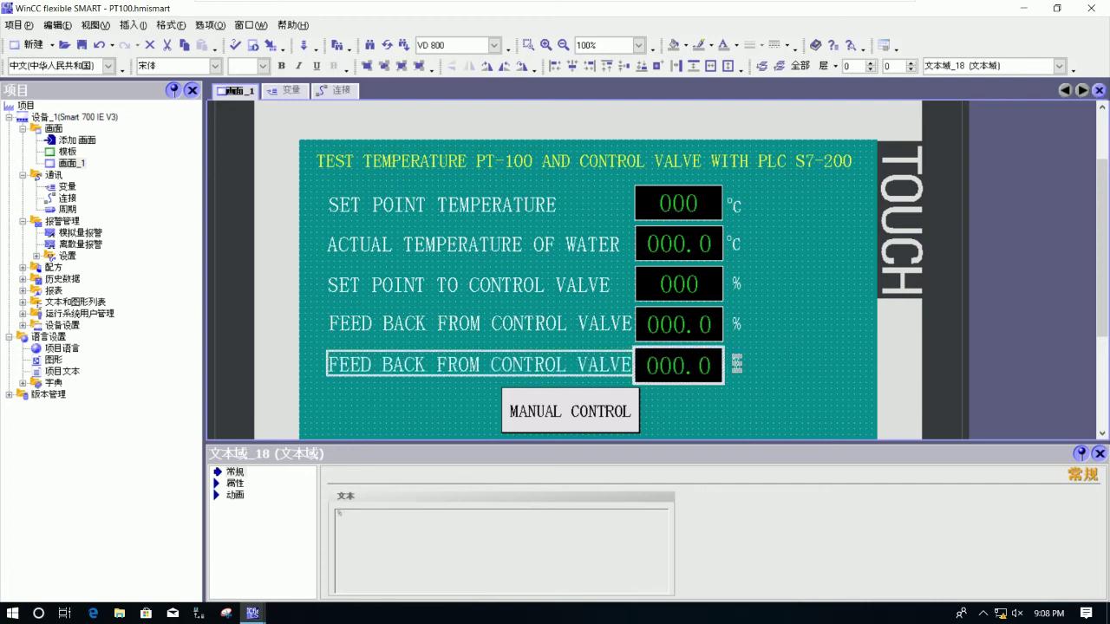
pyautogui.click(779, 356)
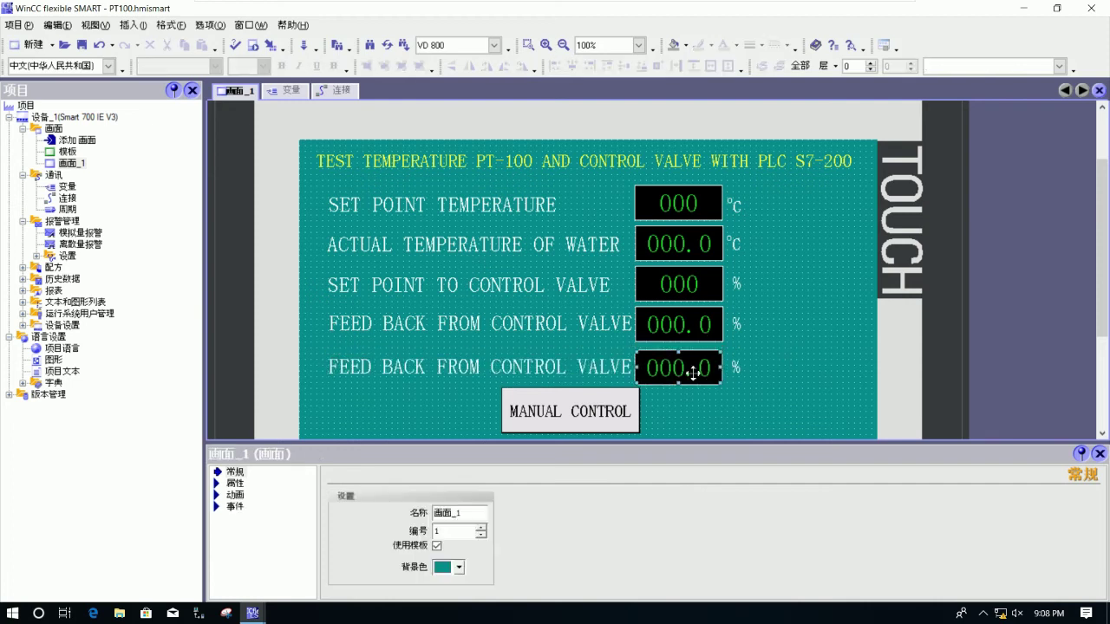
# Step: Fine-tune the position of the copied row's label, value field and % sign to match the spacing of the rows above
pyautogui.click(693, 373)
pyautogui.keyDown('shift'); pyautogui.click(582, 373); pyautogui.keyUp('shift')
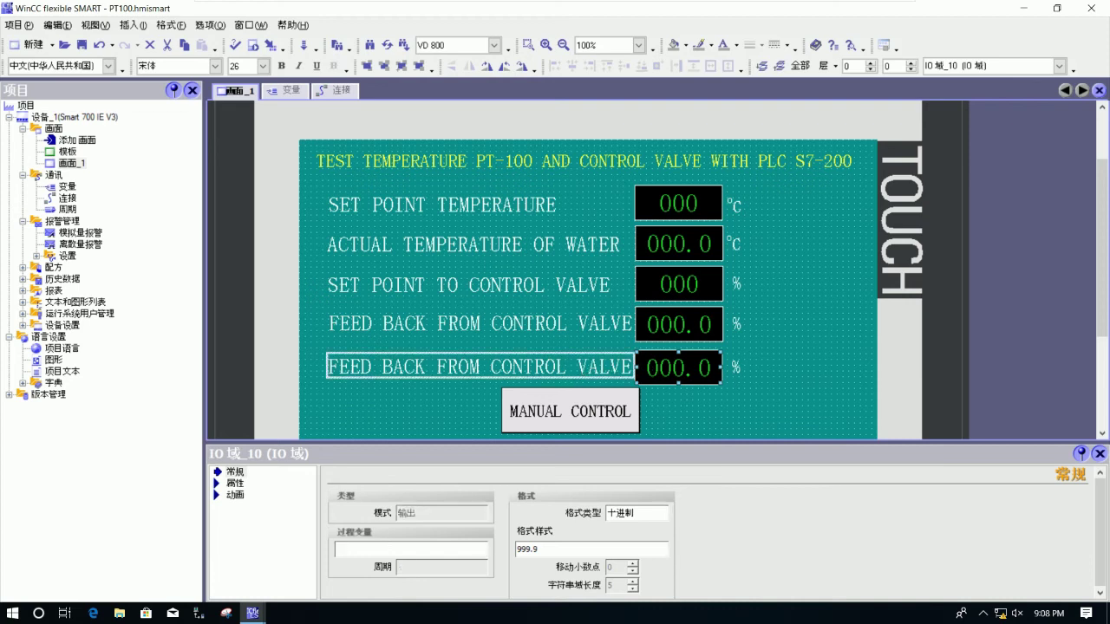
pyautogui.keyDown('shift'); pyautogui.click(736, 366); pyautogui.keyUp('shift')
pyautogui.press('Up')
pyautogui.press('Up')
pyautogui.press('Up')
pyautogui.press('Up')
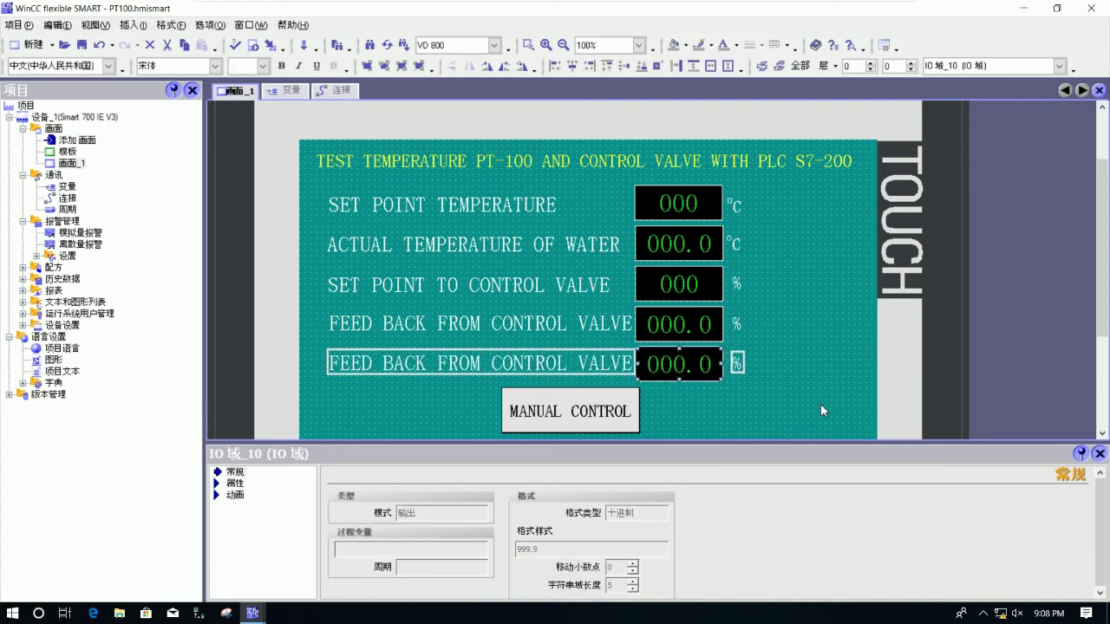
pyautogui.click(747, 392)
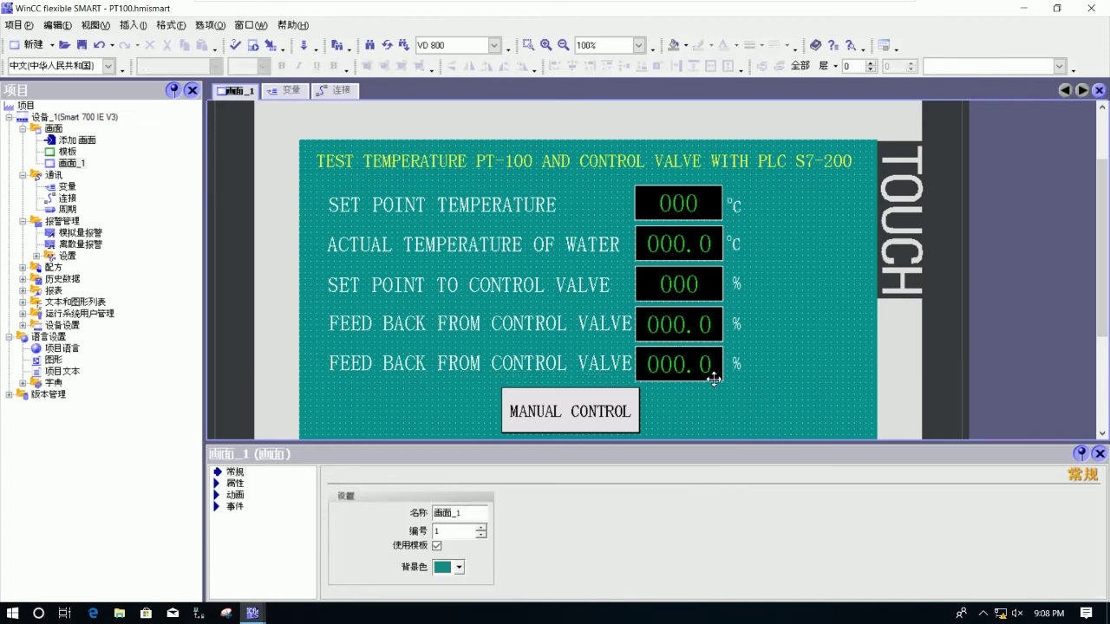
pyautogui.click(579, 364)
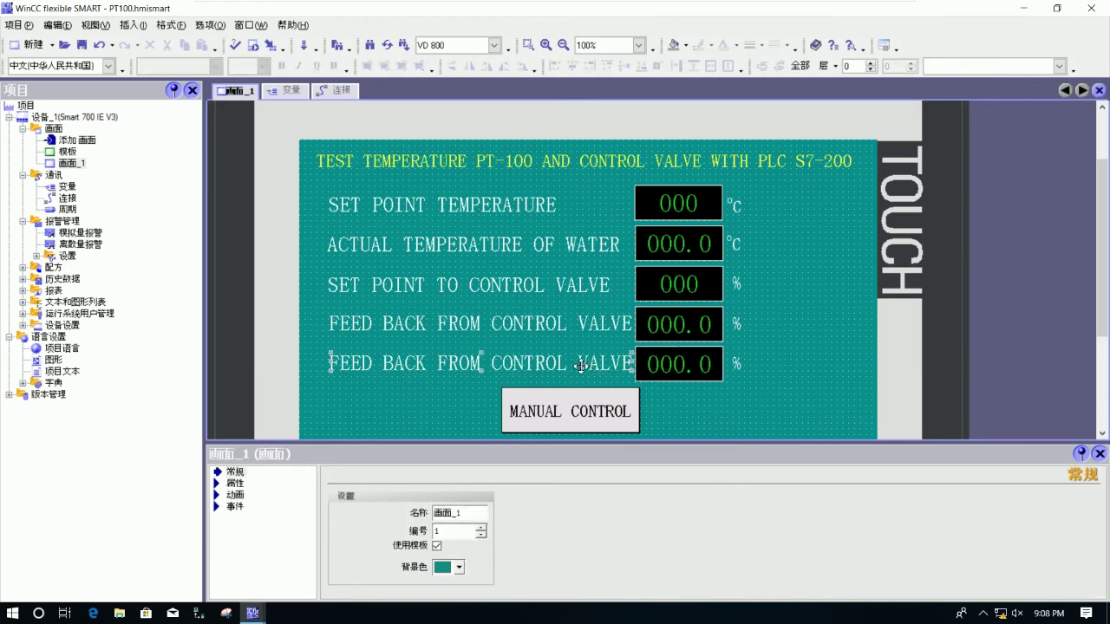
pyautogui.press('Down')
pyautogui.click(784, 401)
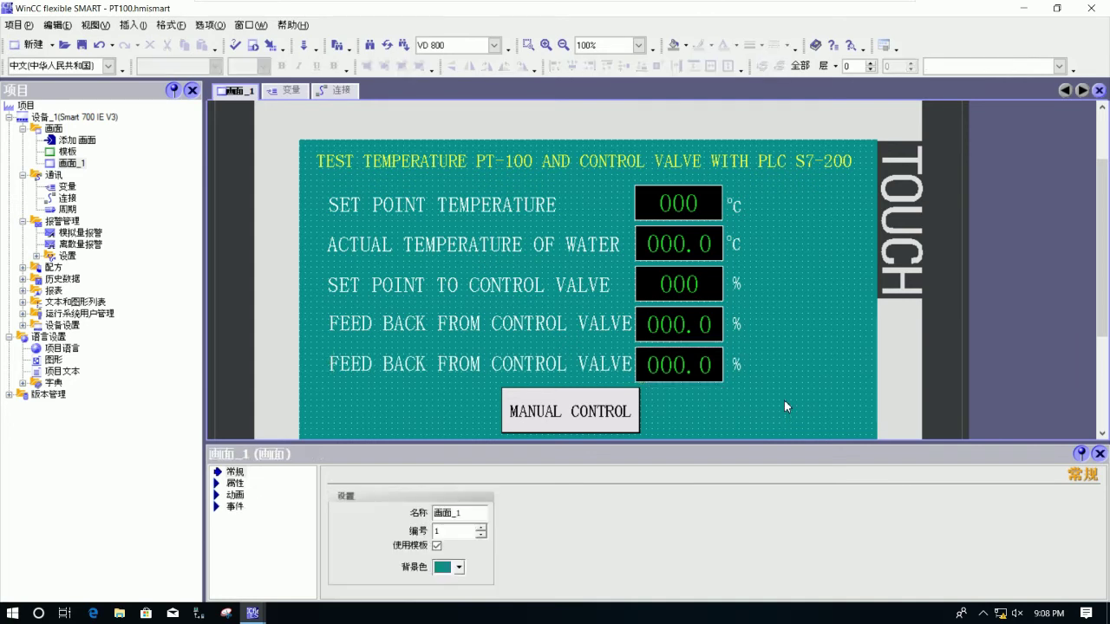
# Step: Change the copied row's label text to MANUAL CONTORL FROM HMI
pyautogui.click(460, 364)
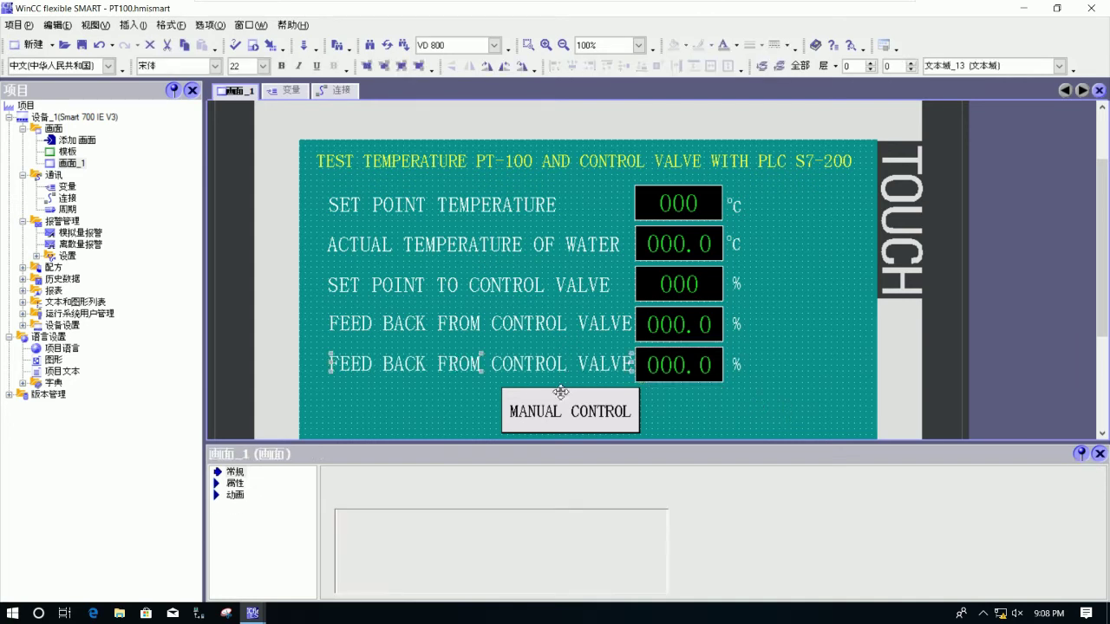
pyautogui.tripleClick(399, 514)
pyautogui.write('Ma')
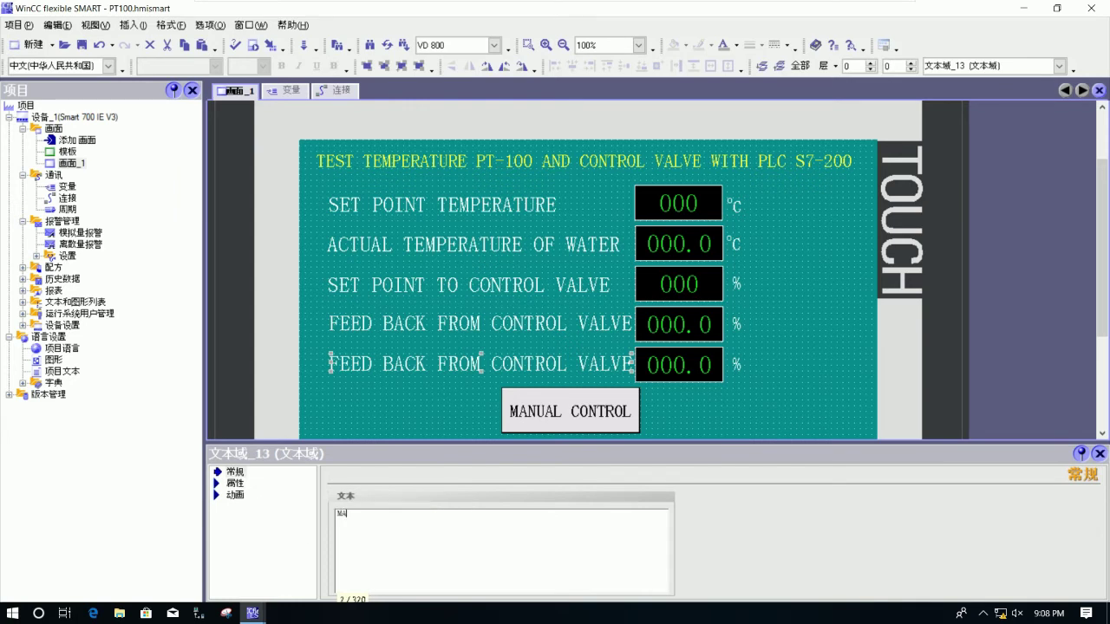
pyautogui.write('NUAL CONTORL FROM HMI')
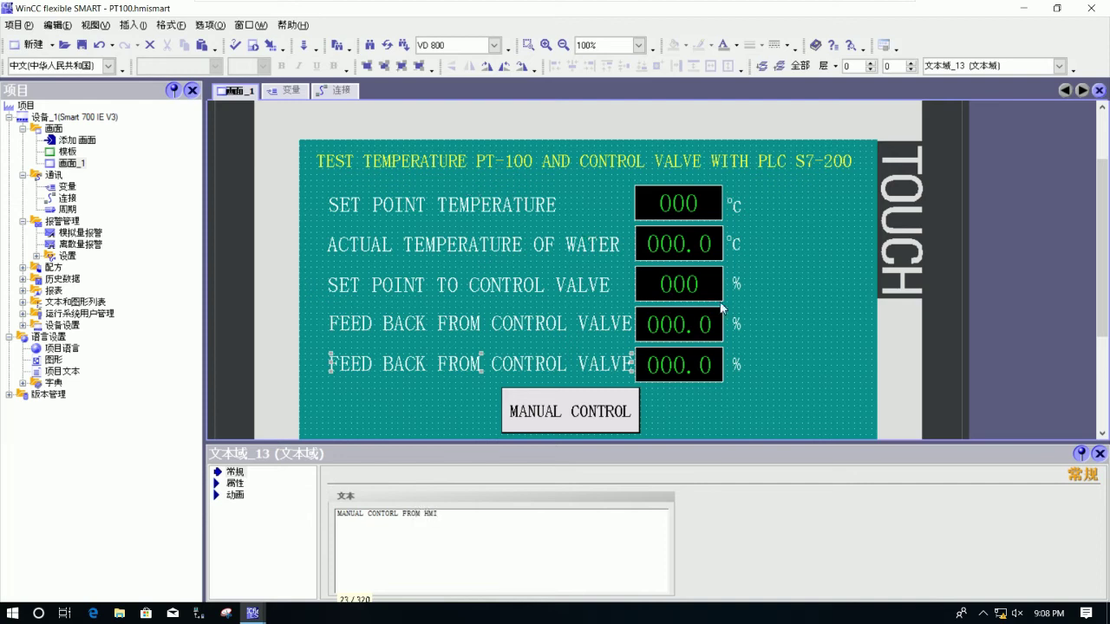
pyautogui.click(764, 315)
# Step: Link the value field beside MANUAL CONTORL FROM HMI to the MANUALSETPOINT tag
pyautogui.click(680, 369)
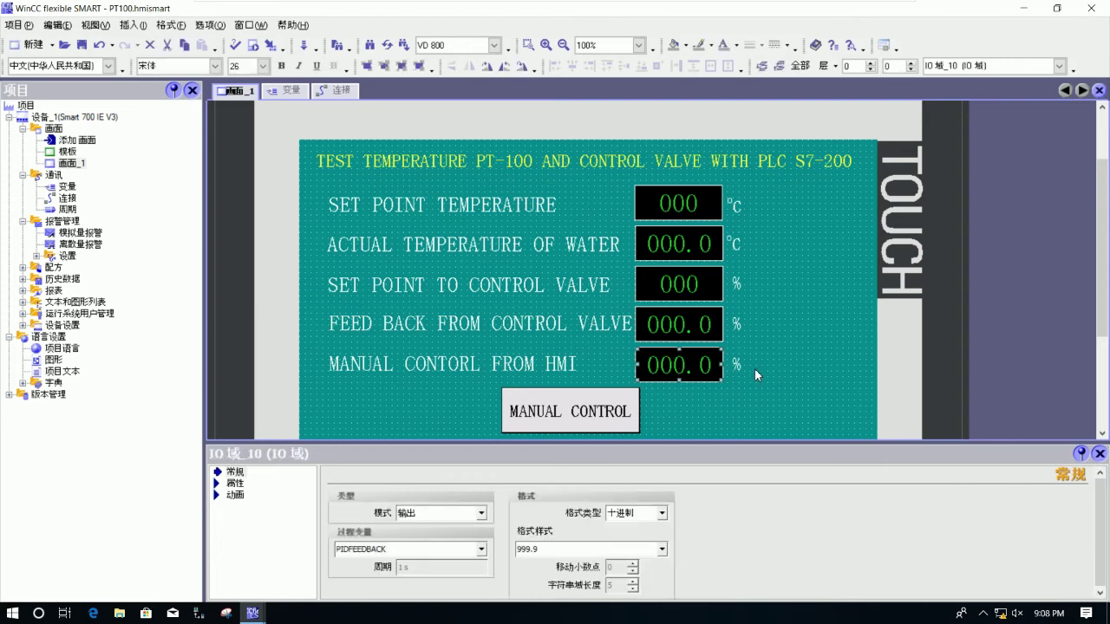
pyautogui.click(407, 512)
pyautogui.click(481, 548)
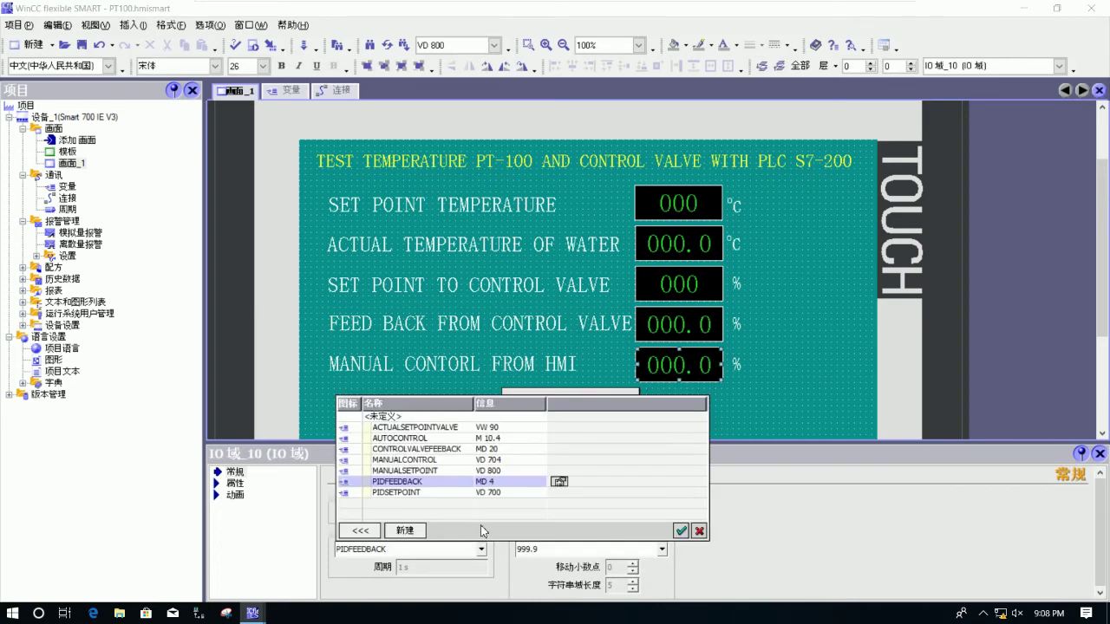
pyautogui.click(413, 460)
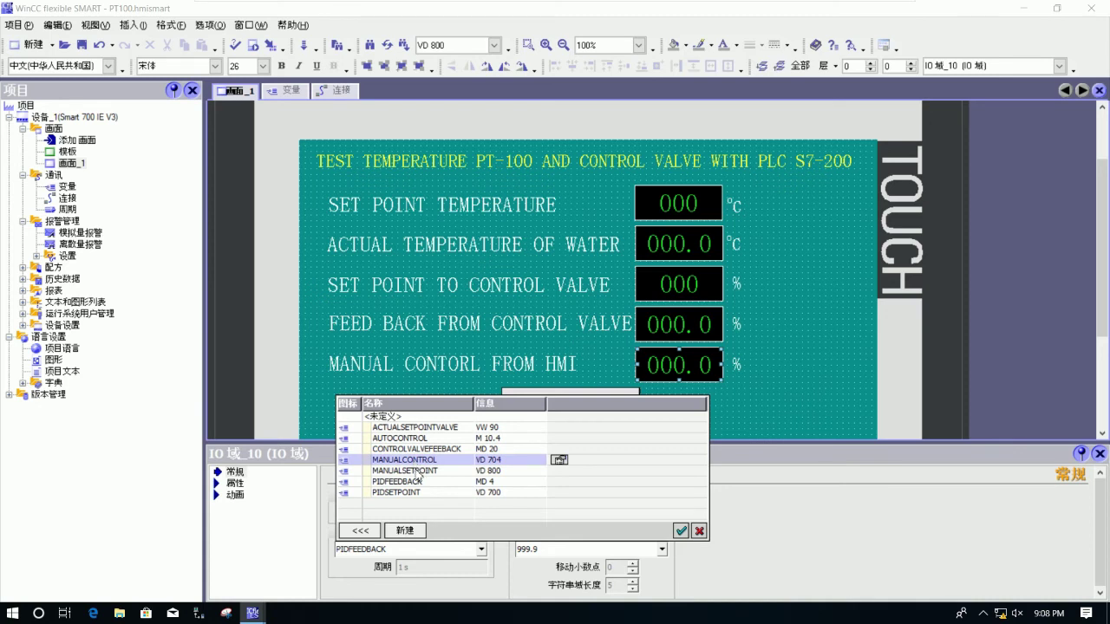
pyautogui.click(417, 472)
pyautogui.doubleClick(418, 472)
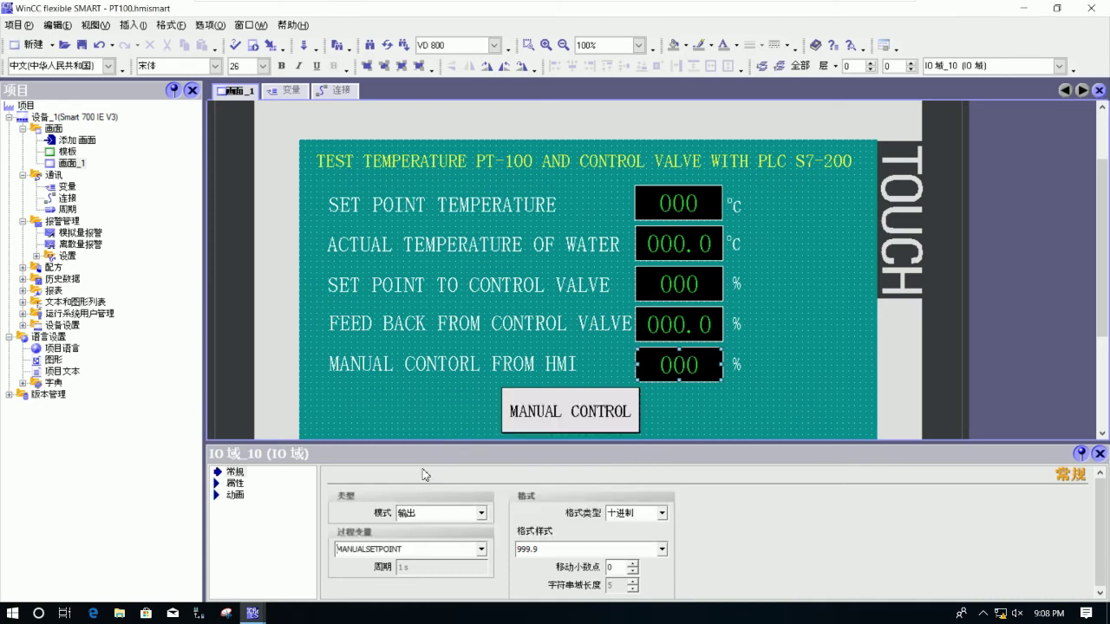
pyautogui.click(698, 386)
# Step: Change the mode (模式) of the value field in the MANUAL CONTORL FROM HMI row
pyautogui.click(679, 366)
pyautogui.click(481, 513)
pyautogui.click(407, 535)
pyautogui.click(781, 360)
pyautogui.click(659, 364)
pyautogui.click(466, 368)
# Step: Change the OFF state text of the MANUAL CONTROL button to MANUAL MODE
pyautogui.click(567, 408)
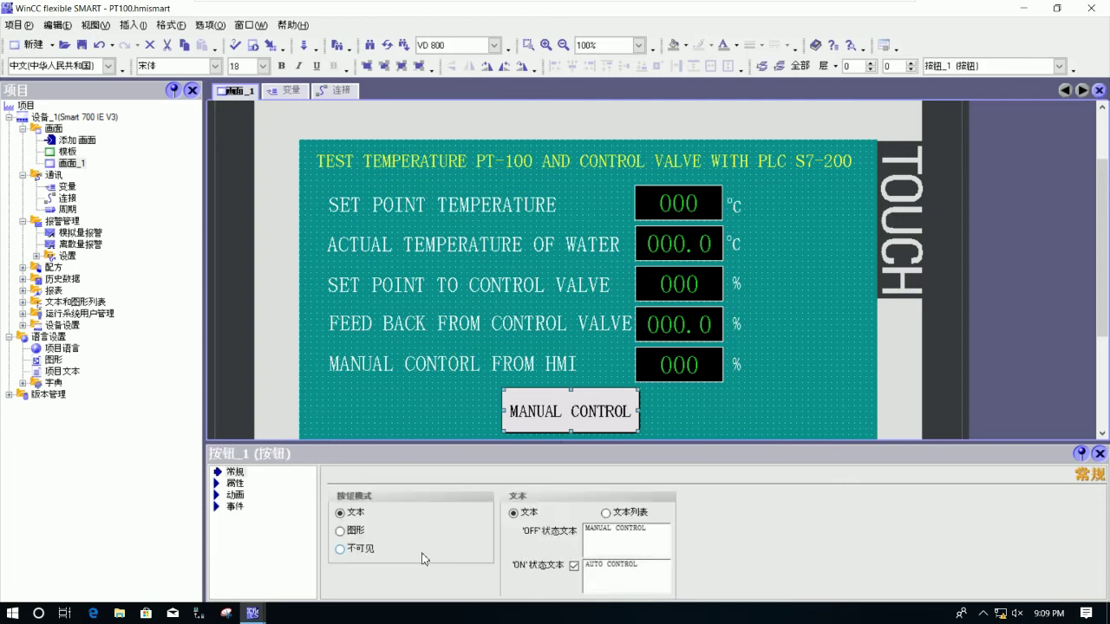
pyautogui.click(641, 530)
pyautogui.press('BackSpace')
pyautogui.press('BackSpace')
pyautogui.press('BackSpace')
pyautogui.press('BackSpace')
pyautogui.press('BackSpace')
pyautogui.press('BackSpace')
pyautogui.press('BackSpace')
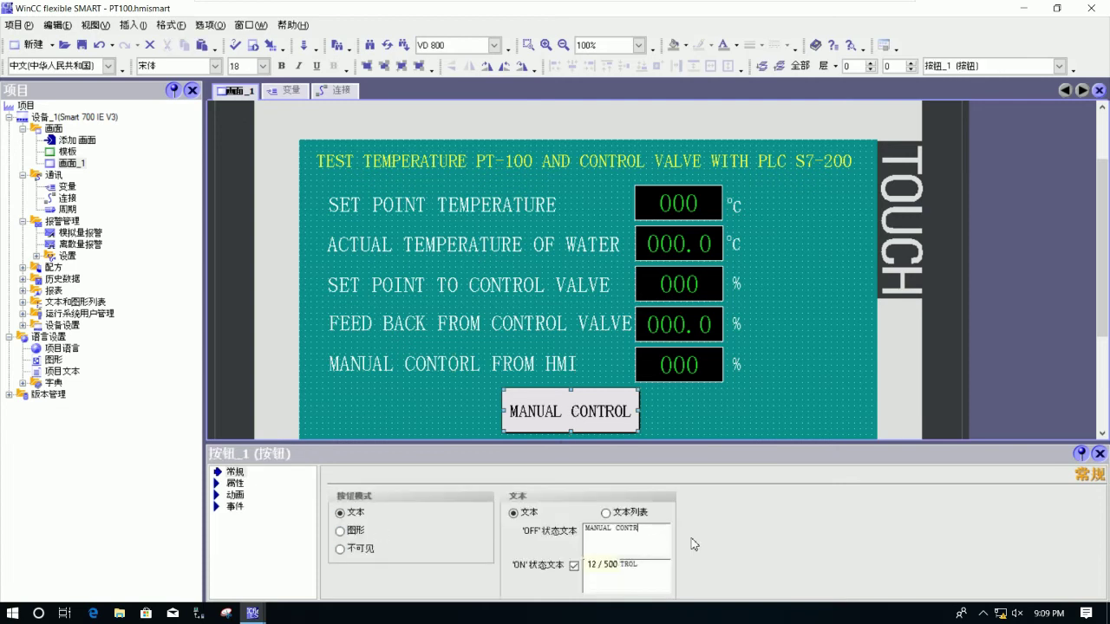
pyautogui.write('MODE')
# Step: Change the button's ON state text to AUTO MODE
pyautogui.click(656, 565)
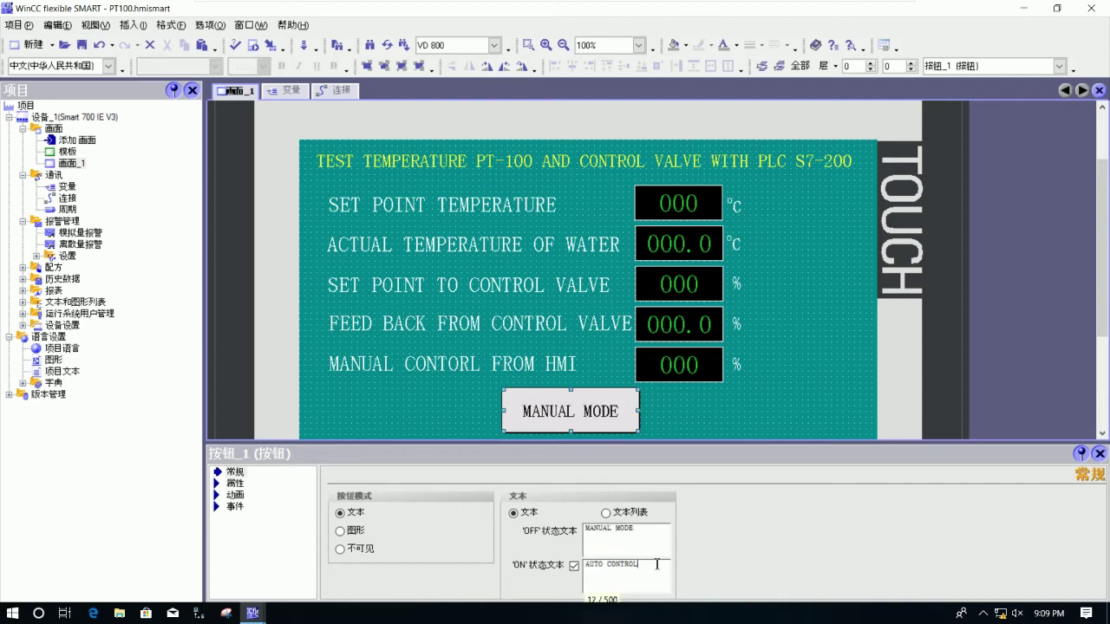
pyautogui.press('BackSpace')
pyautogui.press('BackSpace')
pyautogui.press('BackSpace')
pyautogui.press('BackSpace')
pyautogui.press('BackSpace')
pyautogui.press('BackSpace')
pyautogui.write('MODE')
pyautogui.click(770, 387)
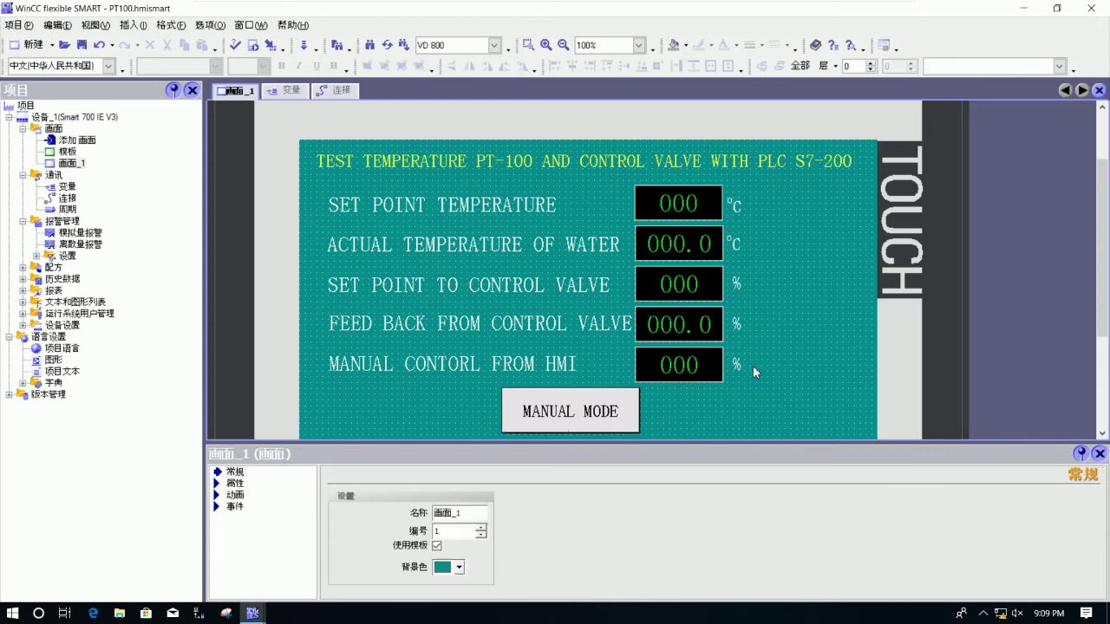
# Step: Save the project and transfer it to the Smart 700 IE V3 device over Ethernet (以太网) at 192.168.2.3
pyautogui.click(82, 44)
pyautogui.click(307, 50)
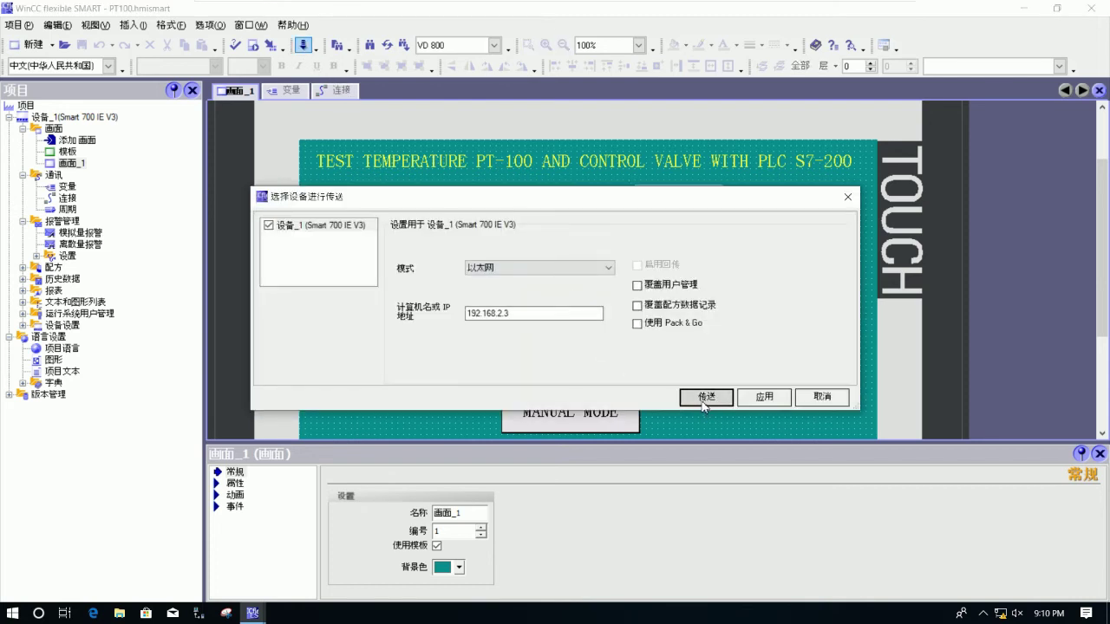
pyautogui.click(705, 399)
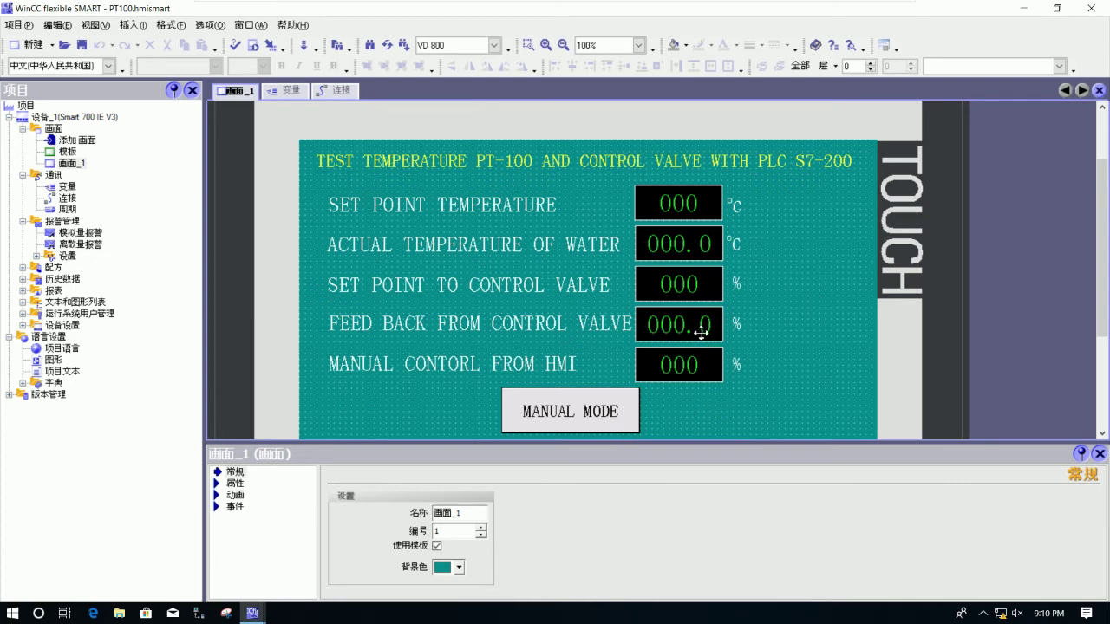
# Step: Review the value fields' tags and link the FEED BACK FROM CONTROL VALVE field to the CONTROLVALVEFEEBACK tag
pyautogui.click(684, 249)
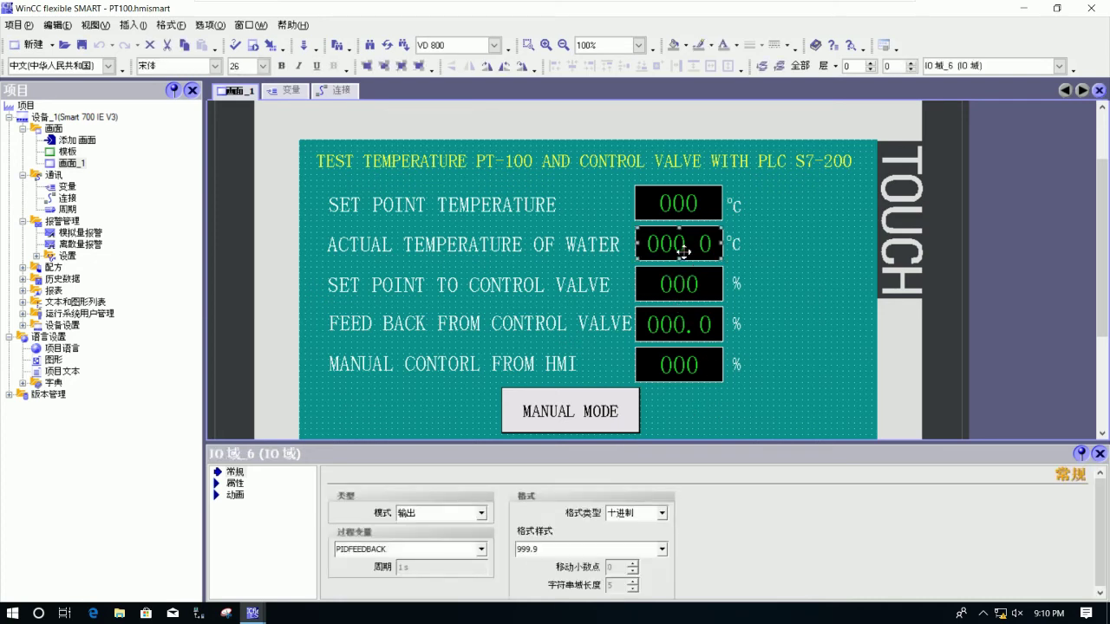
pyautogui.click(675, 202)
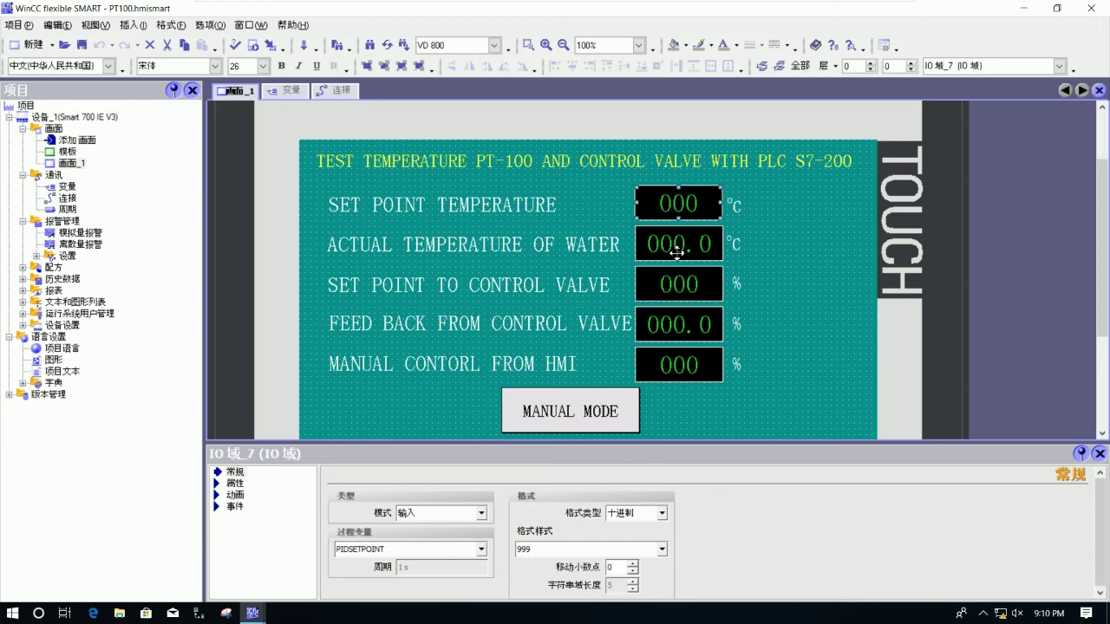
pyautogui.click(676, 251)
pyautogui.click(674, 326)
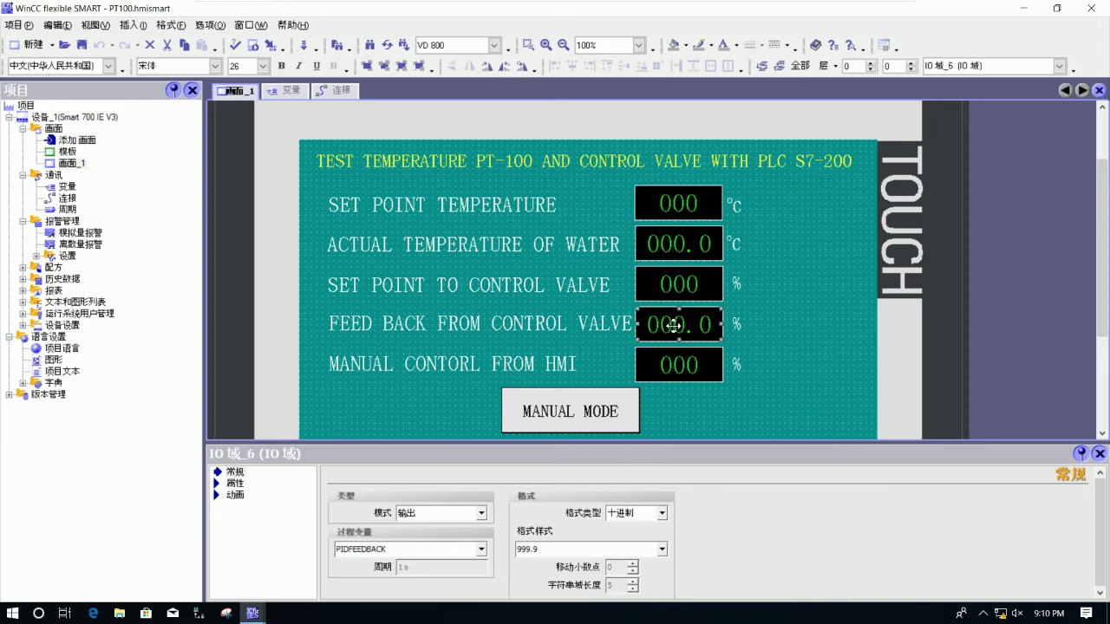
pyautogui.click(480, 549)
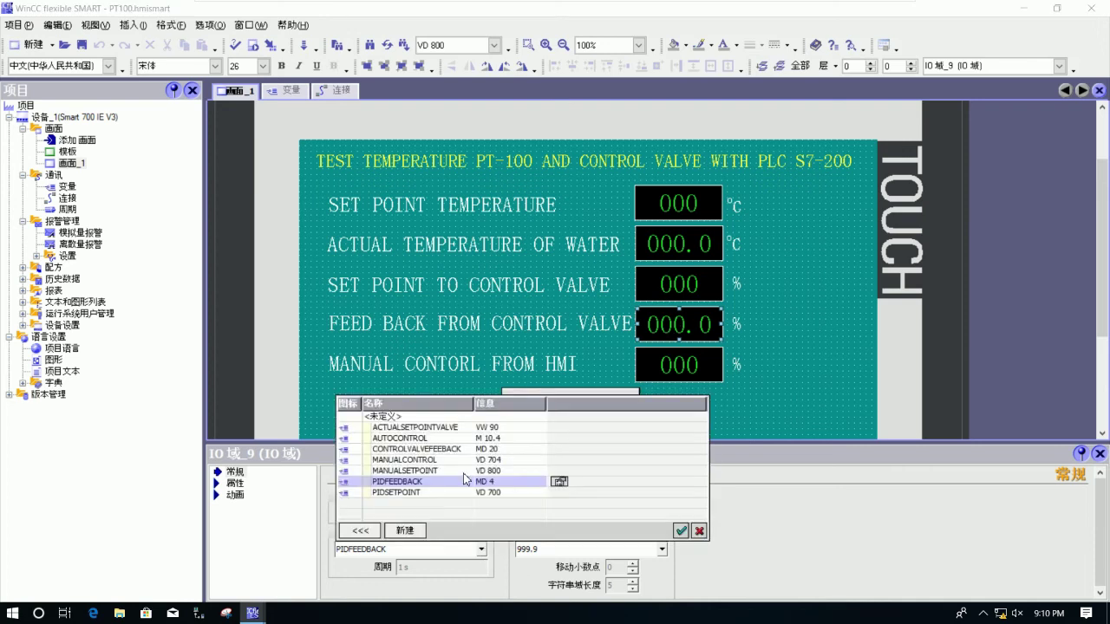
pyautogui.doubleClick(422, 450)
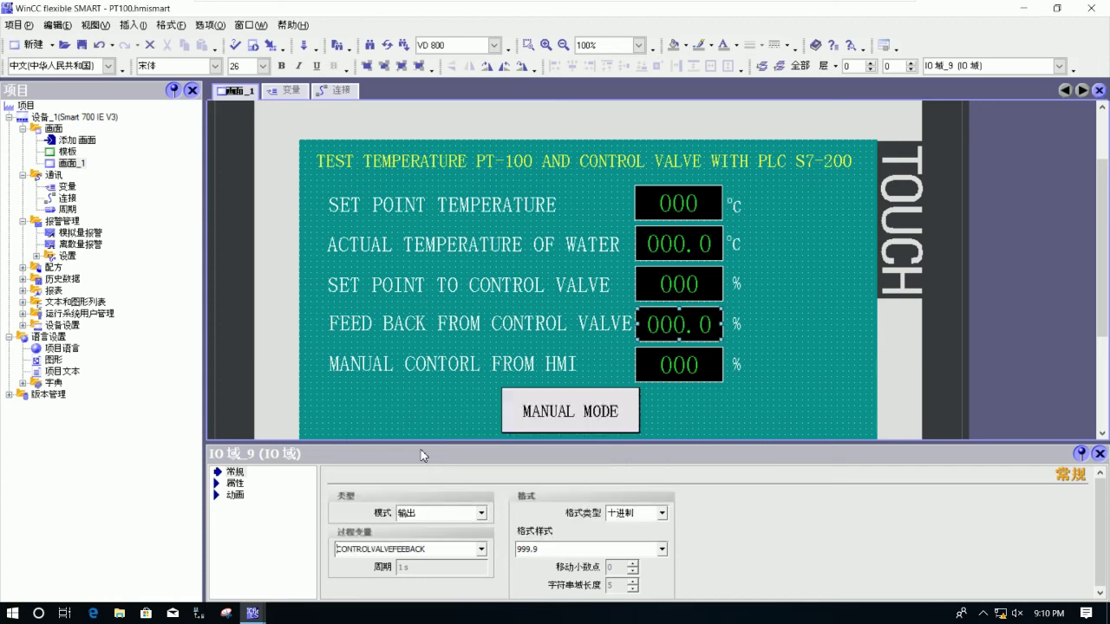
pyautogui.click(785, 351)
pyautogui.click(691, 333)
pyautogui.click(816, 330)
# Step: Save the corrected project and transfer it to the Smart 700 IE V3 again over Ethernet at 192.168.2.3
pyautogui.click(251, 46)
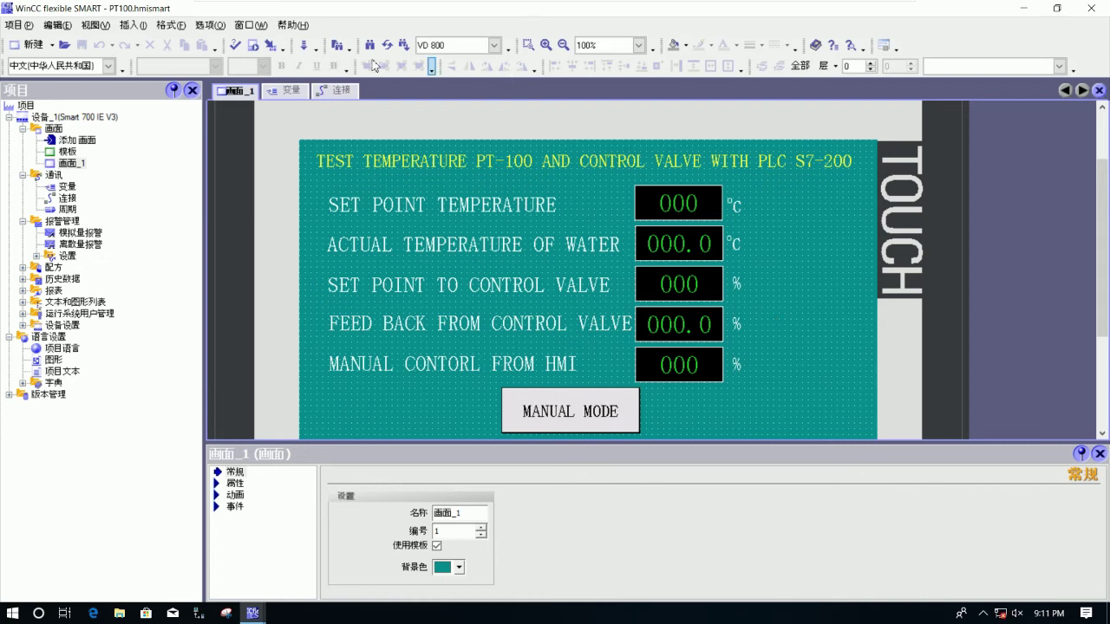
pyautogui.click(304, 45)
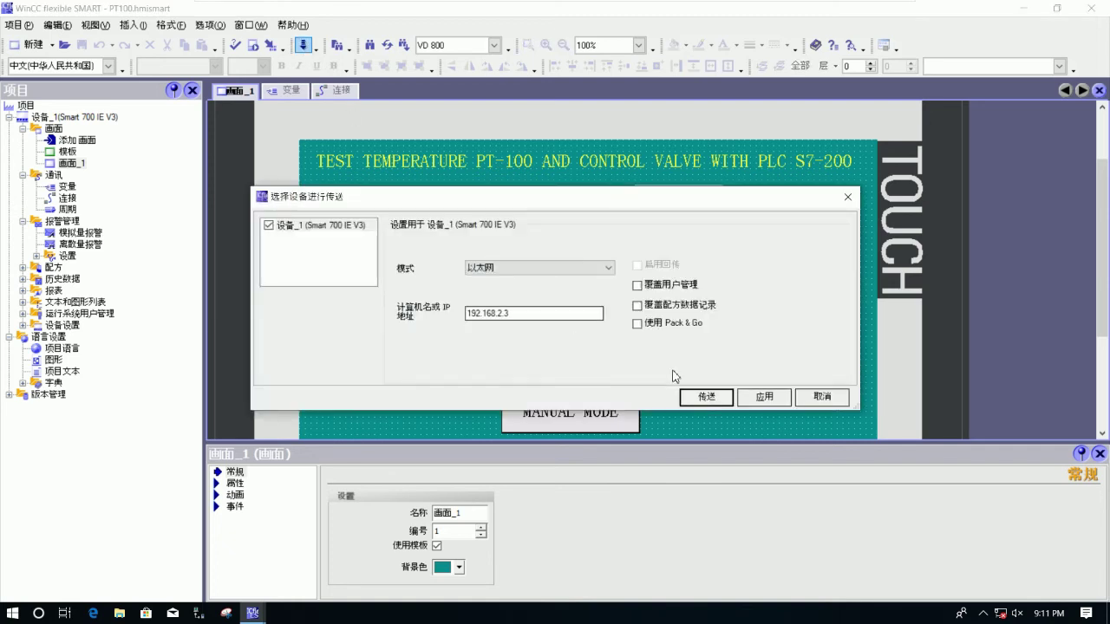
pyautogui.click(704, 400)
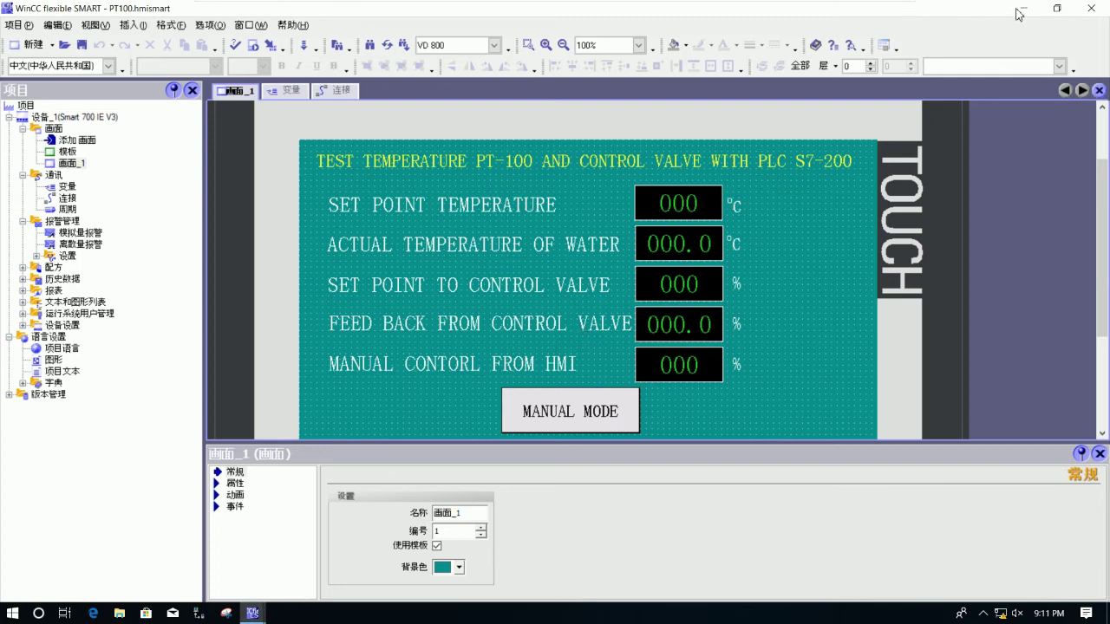
# Step: Switch to STEP 7-Micro/WIN in the Windows 7 virtual machine and examine the live values of the PID0_INIT block in Network 3
pyautogui.click(1021, 8)
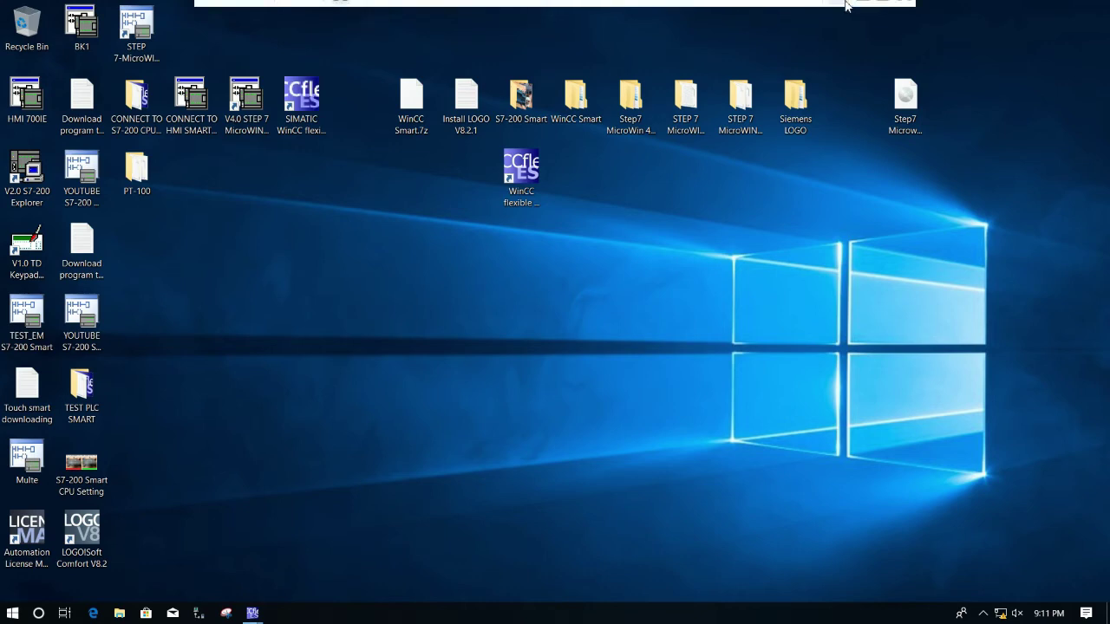
pyautogui.click(861, 12)
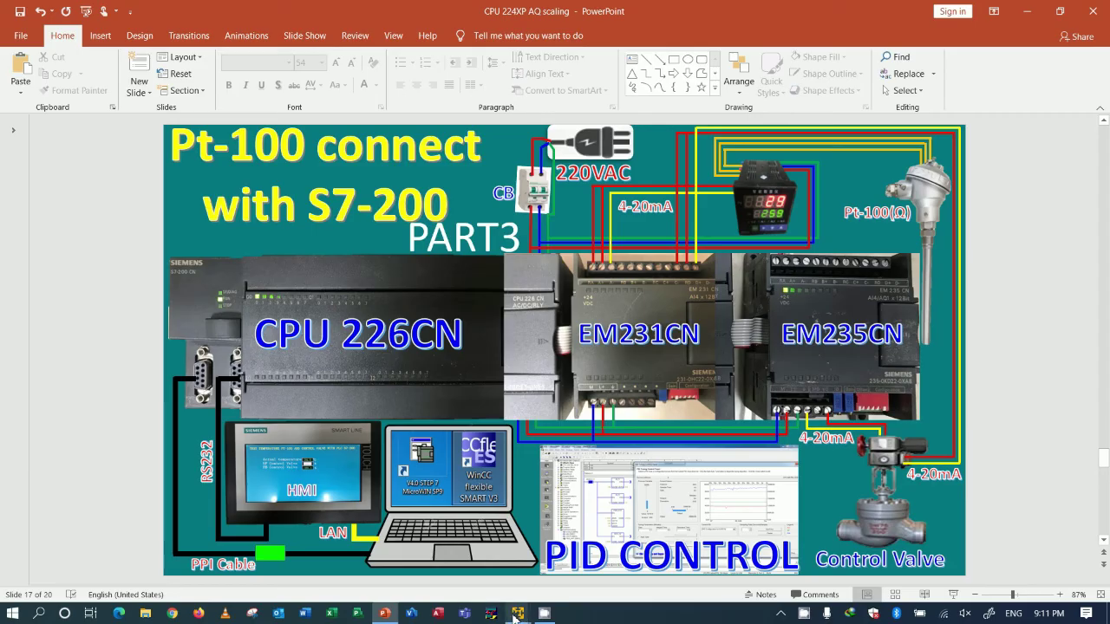
pyautogui.moveTo(514, 615)
pyautogui.click(442, 533)
pyautogui.click(475, 325)
pyautogui.scroll(1, 475, 325)
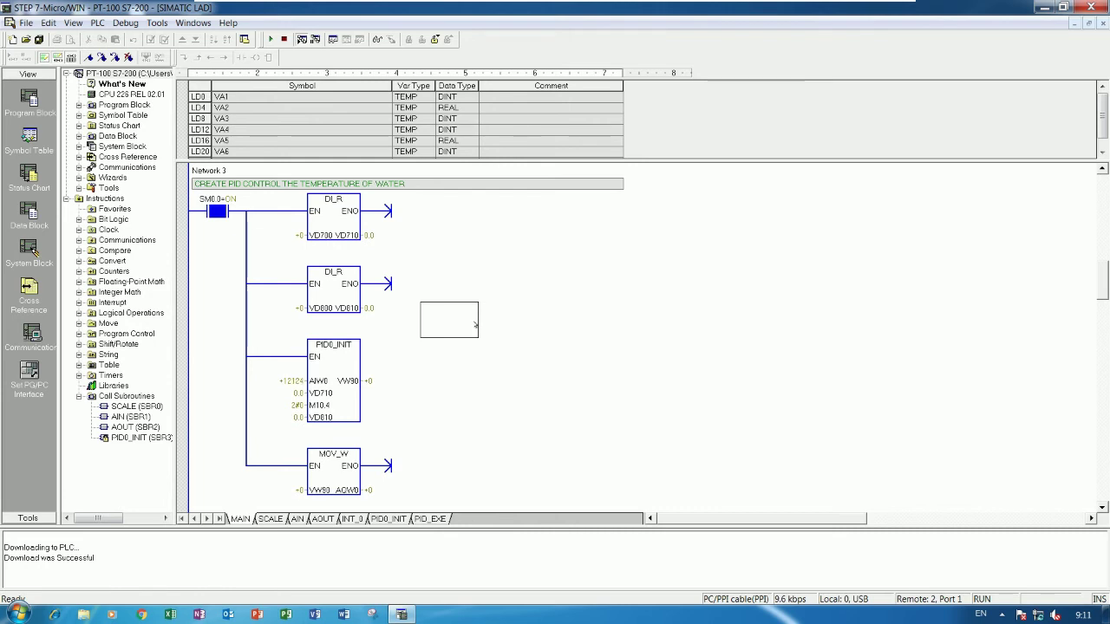
pyautogui.scroll(-1, 475, 325)
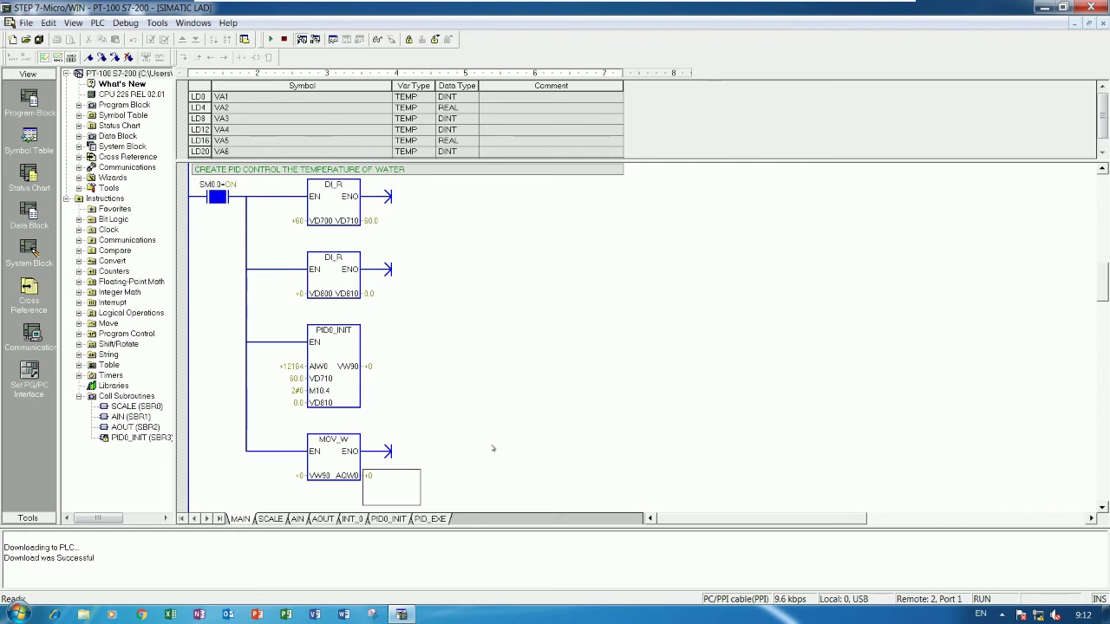
pyautogui.click(327, 399)
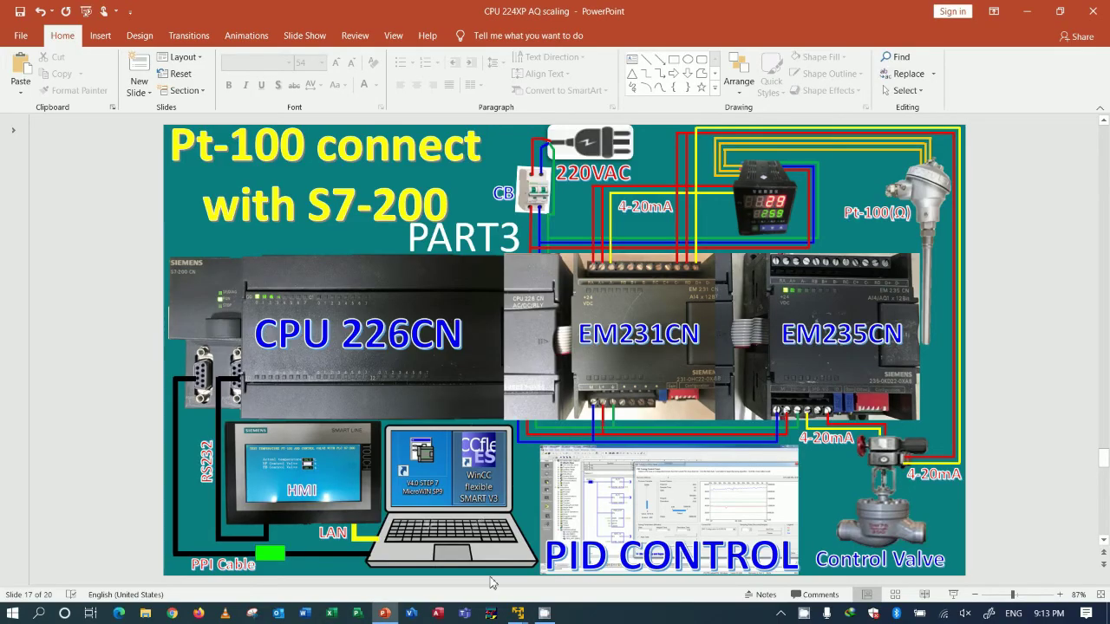
# Step: Switch back to the PT100 project in WinCC flexible SMART in the Windows 10 virtual machine
pyautogui.moveTo(517, 613)
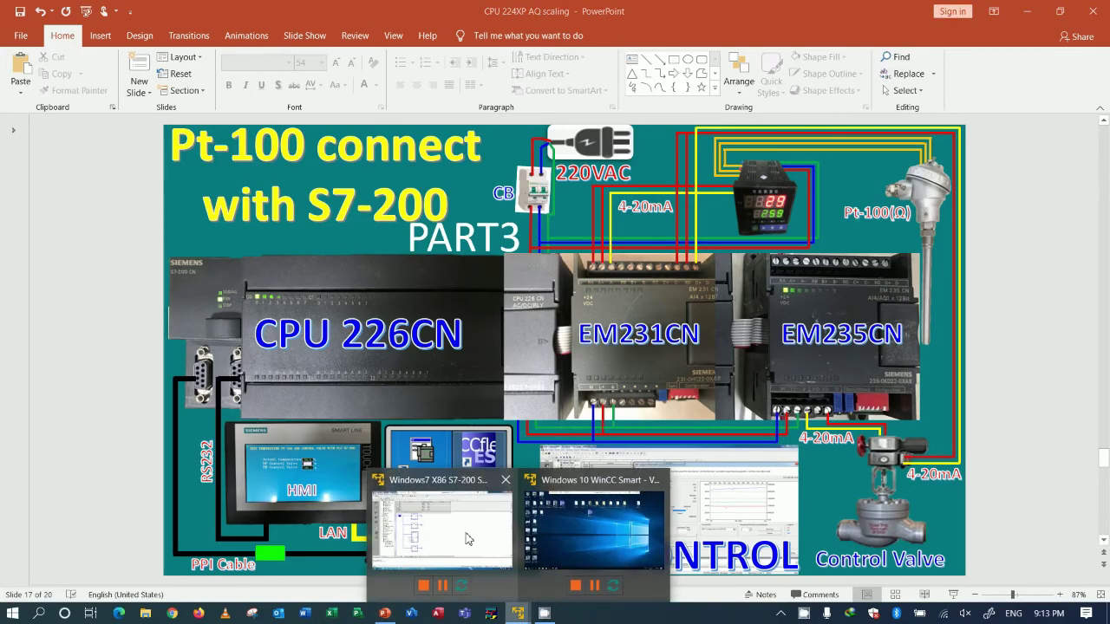
pyautogui.moveTo(466, 539)
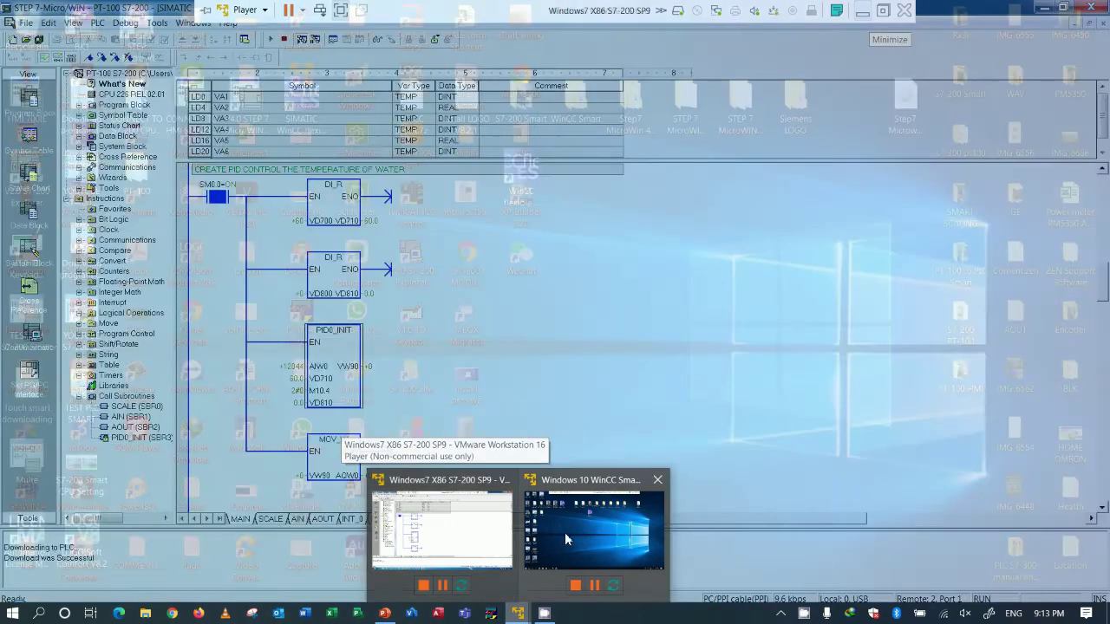
pyautogui.click(565, 533)
pyautogui.moveTo(257, 613)
pyautogui.click(198, 542)
# Step: Delete the functions assigned to the press (按下) and release (释放) events of the MANUAL MODE button
pyautogui.click(557, 418)
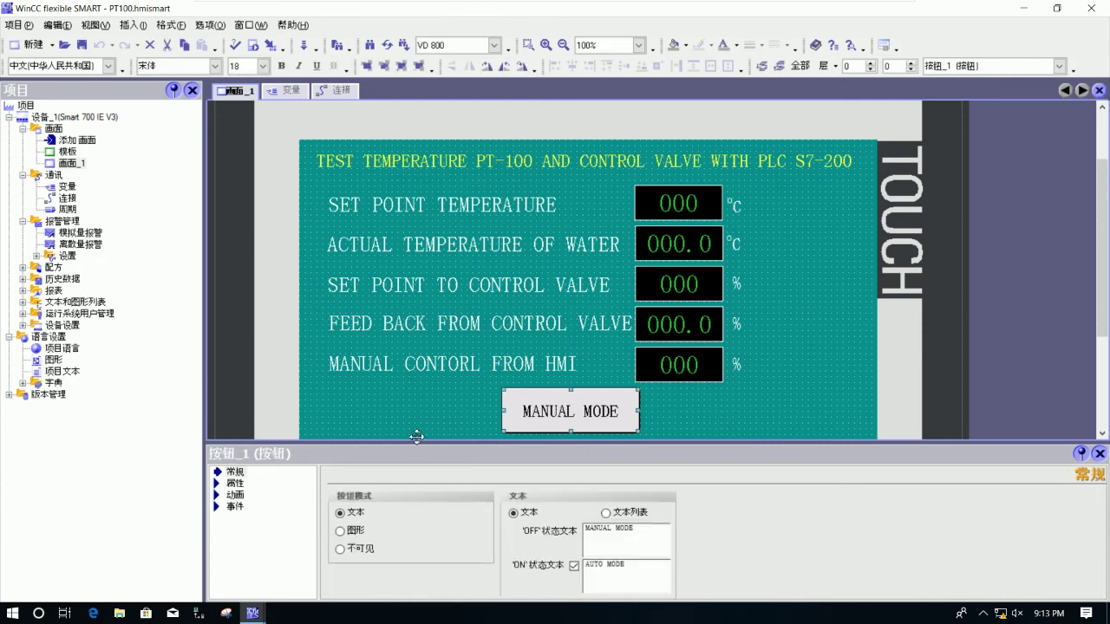
pyautogui.click(233, 483)
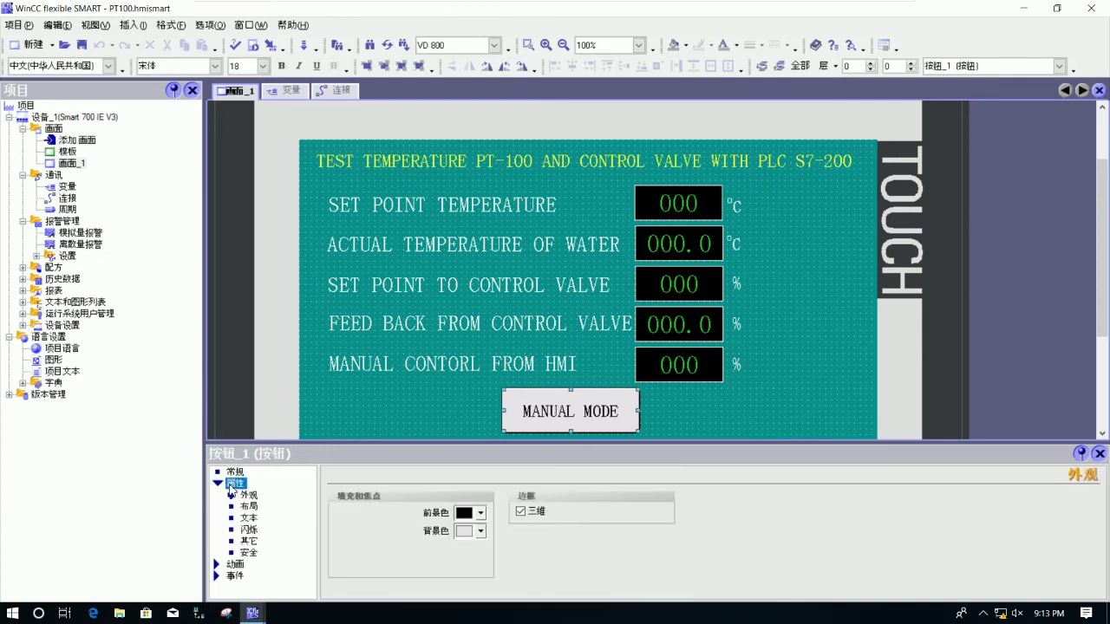
pyautogui.click(235, 576)
pyautogui.click(250, 530)
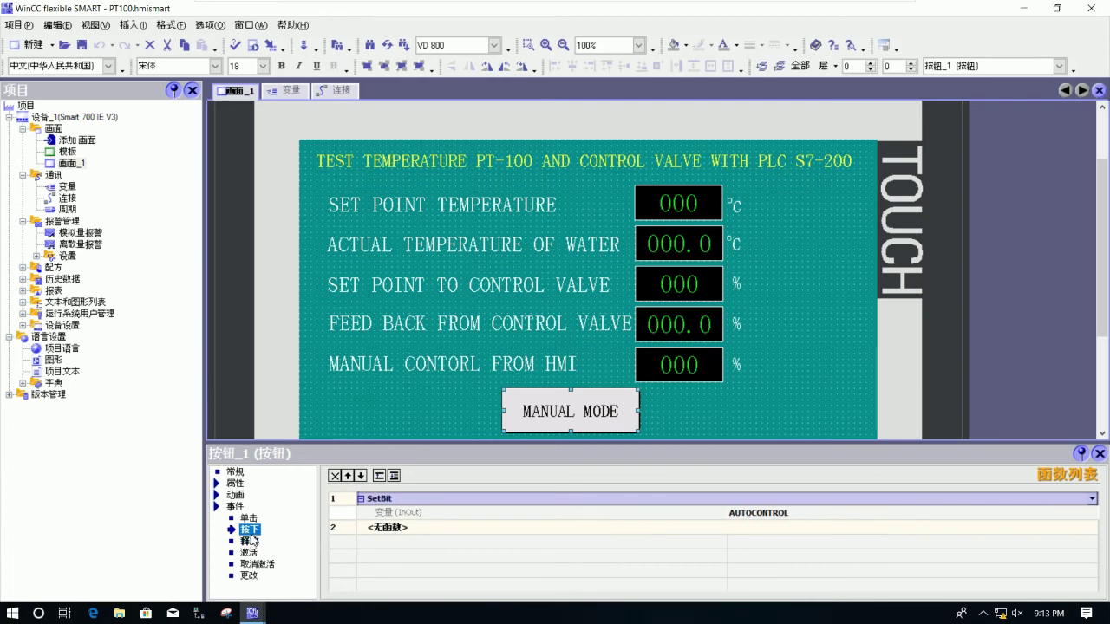
pyautogui.click(344, 501)
pyautogui.press('Delete')
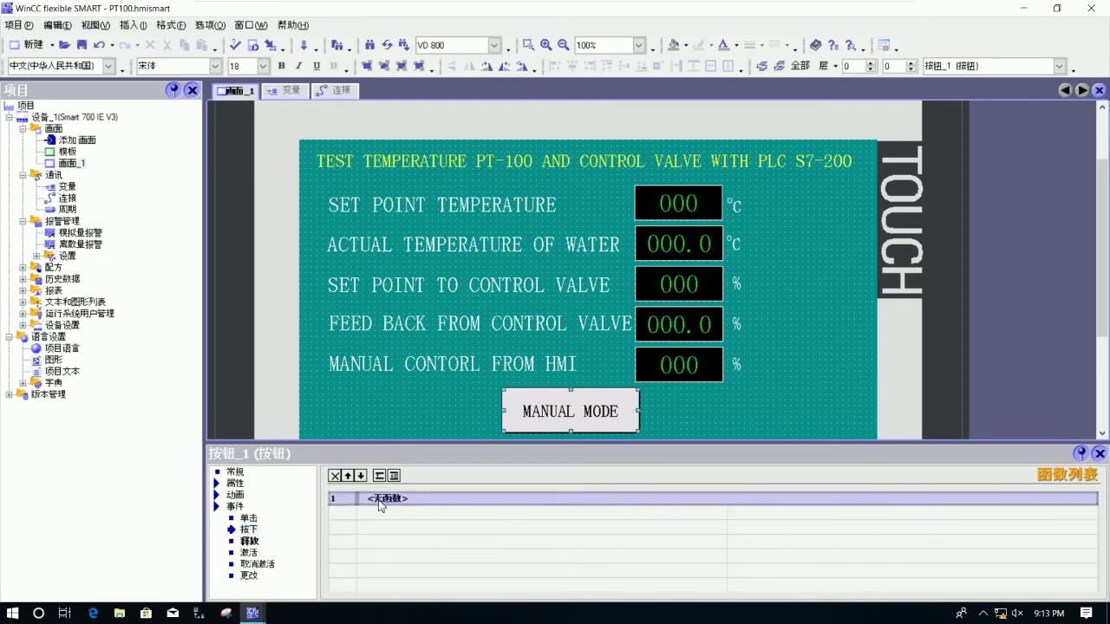
pyautogui.click(248, 541)
pyautogui.click(341, 504)
pyautogui.press('Delete')
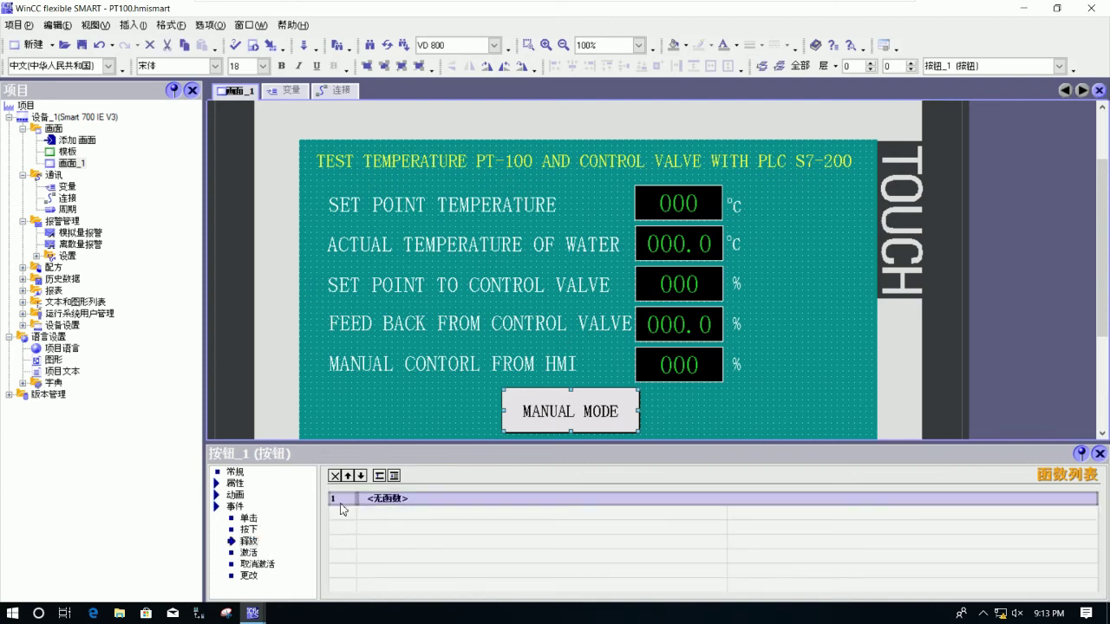
# Step: Assign the InvertBit function with the AUTOCONTROL tag to the MANUAL MODE button's click (单击) event
pyautogui.click(251, 518)
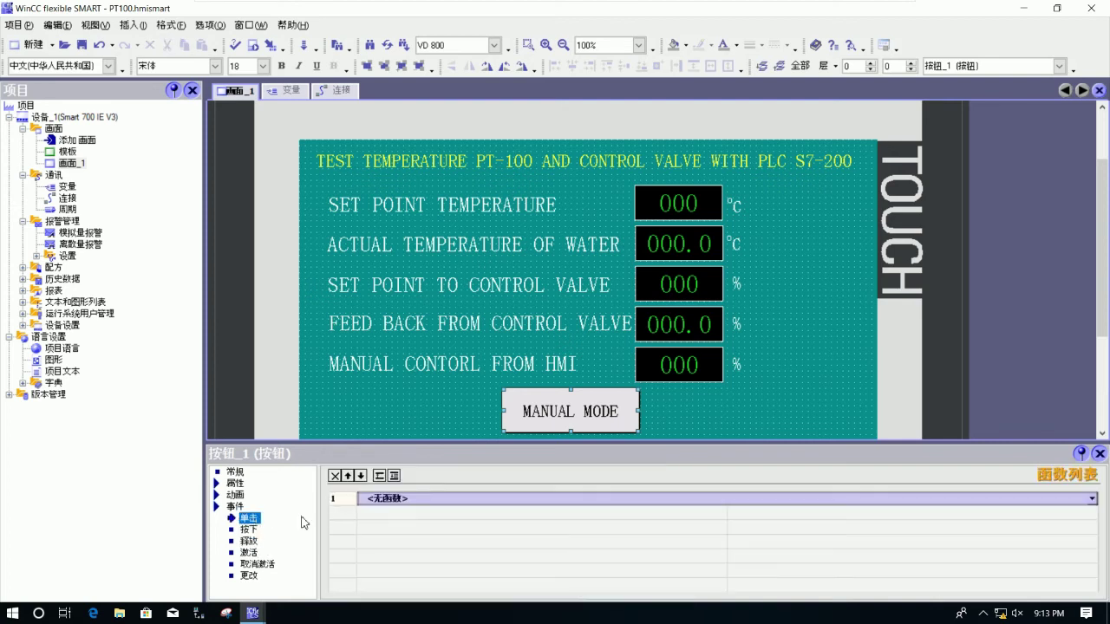
pyautogui.click(405, 503)
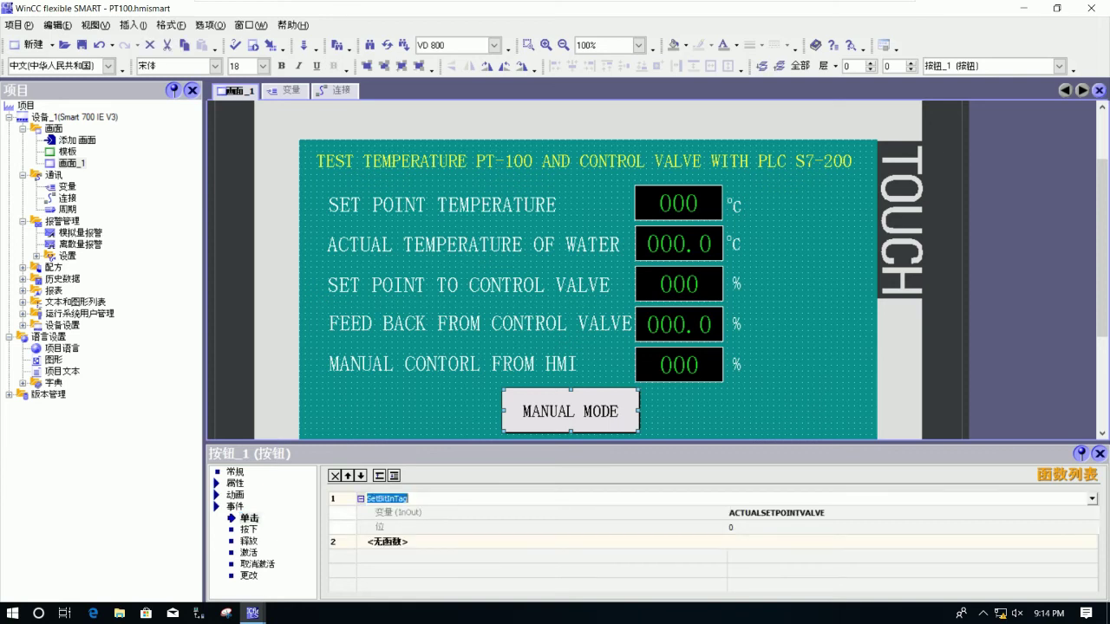
pyautogui.write('IN')
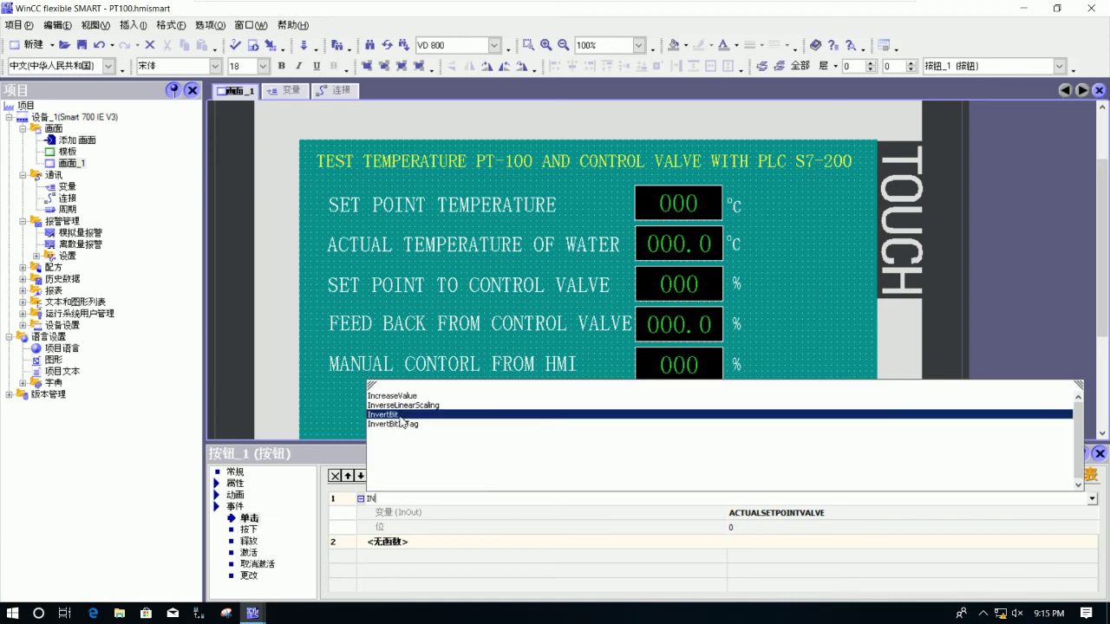
pyautogui.click(402, 415)
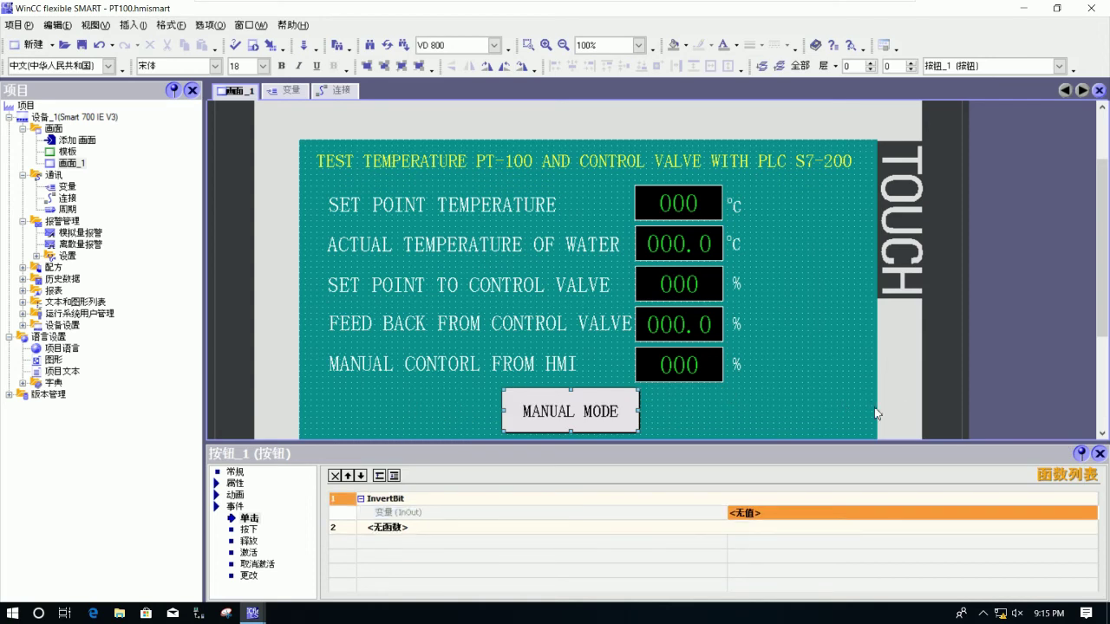
pyautogui.click(819, 514)
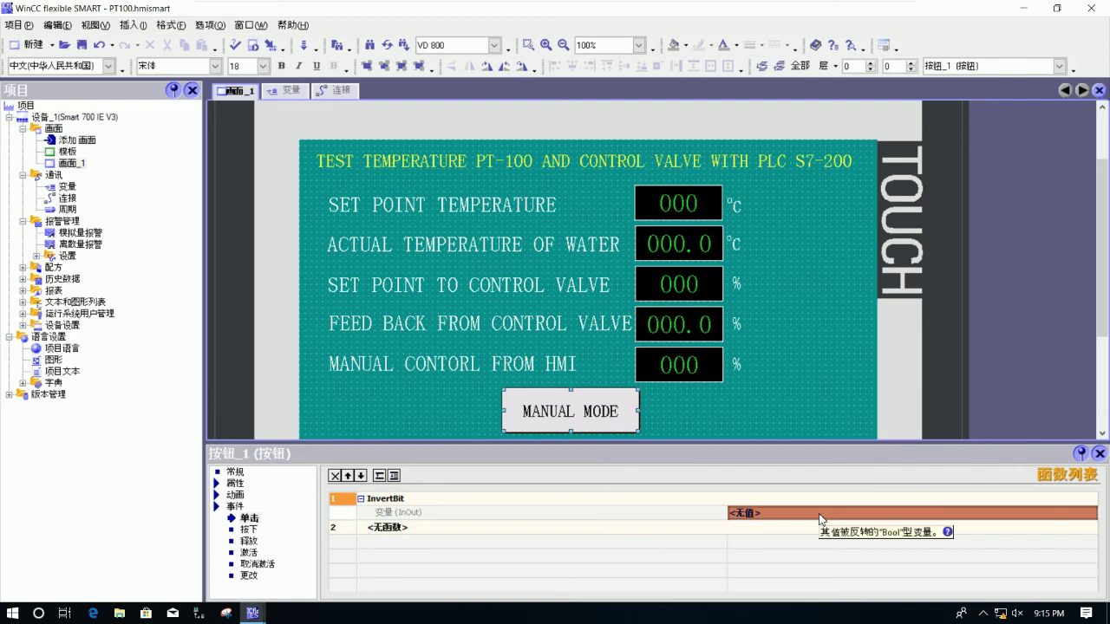
pyautogui.click(819, 514)
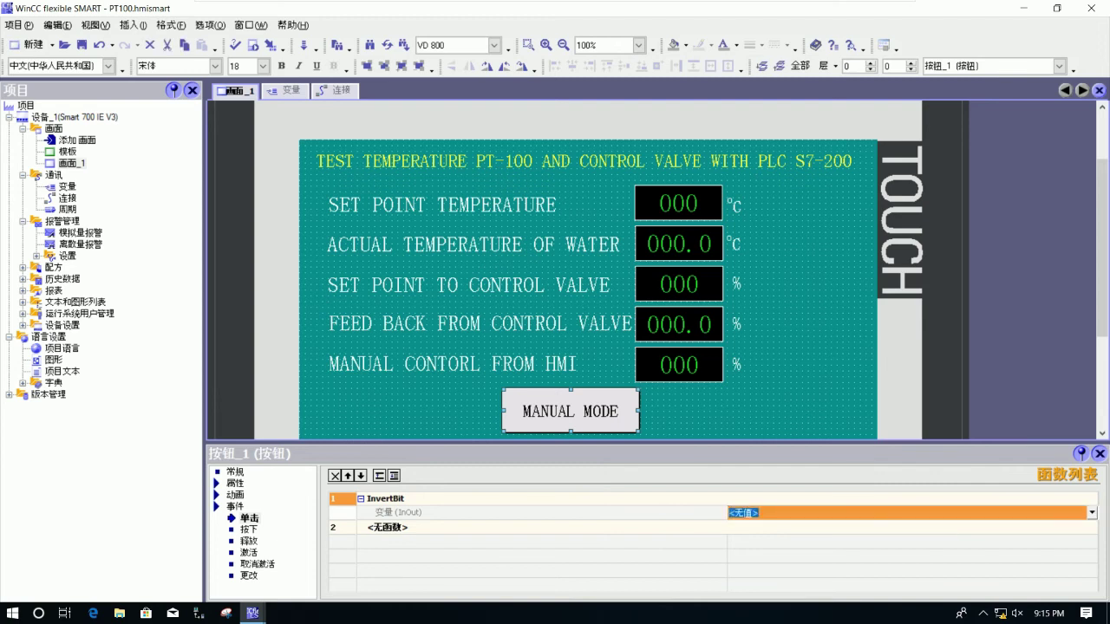
pyautogui.click(1092, 512)
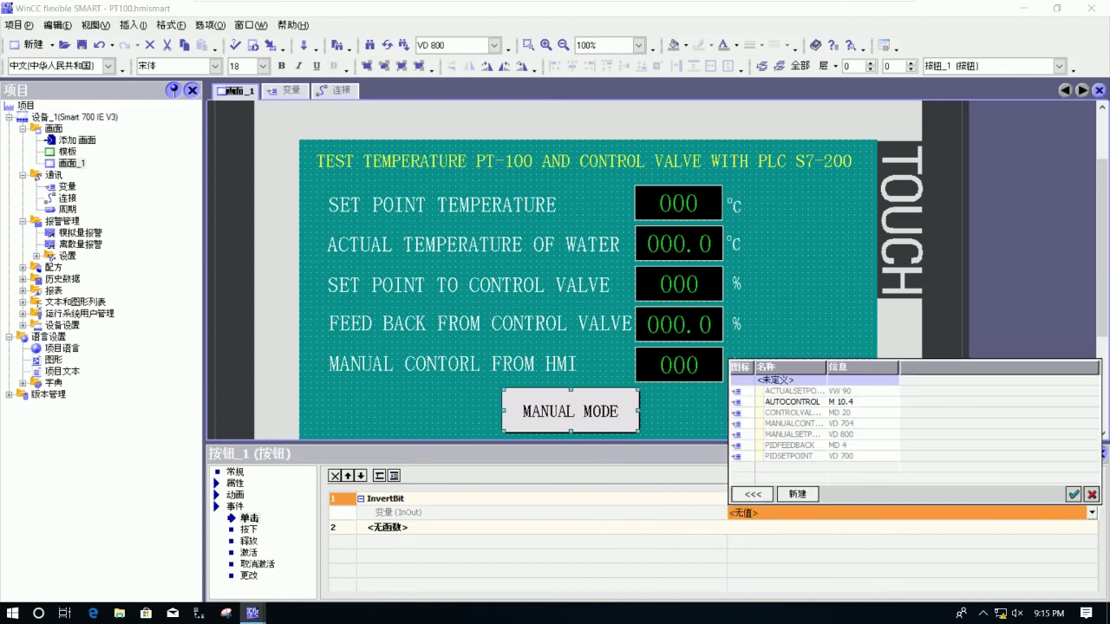
pyautogui.click(793, 406)
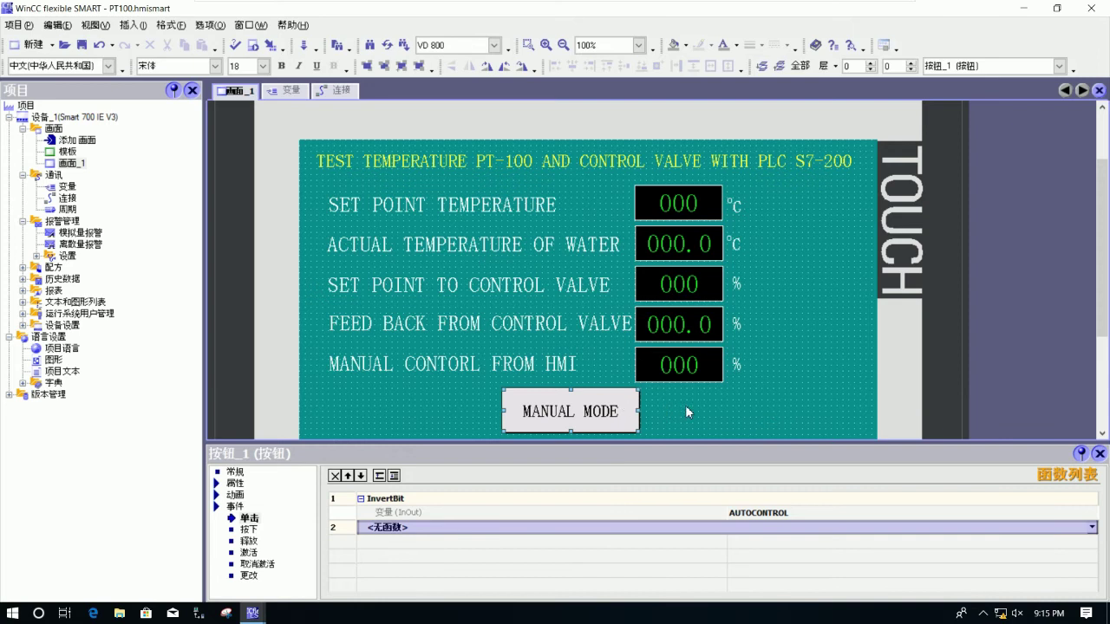
# Step: Save the project and transfer the version with the toggling mode button to the Smart 700 IE V3
pyautogui.click(280, 214)
pyautogui.click(81, 45)
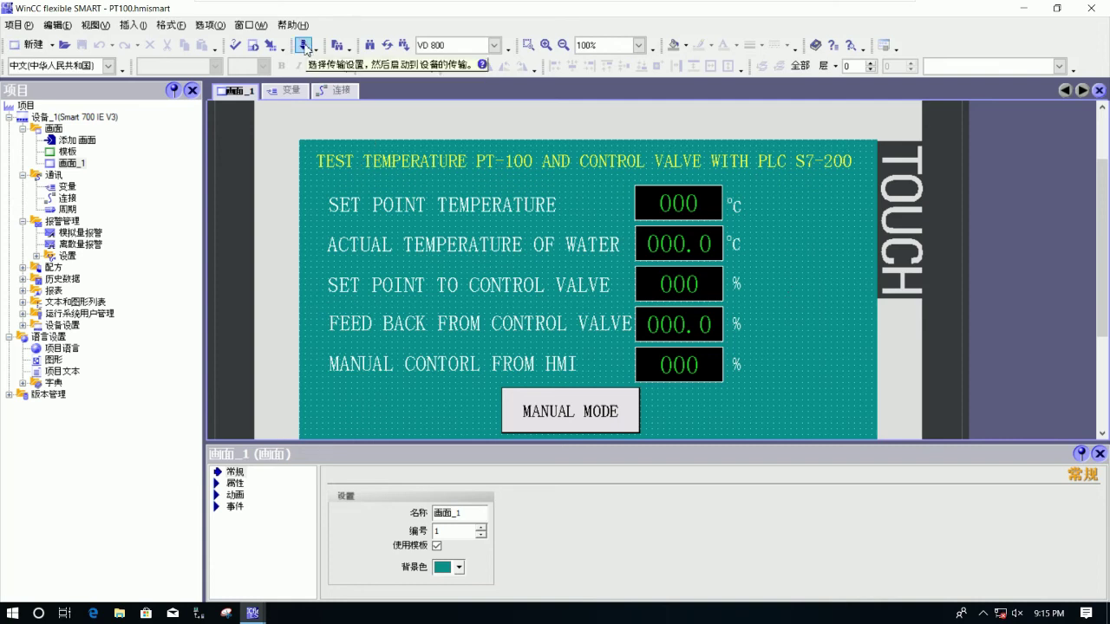
pyautogui.click(303, 45)
pyautogui.click(707, 397)
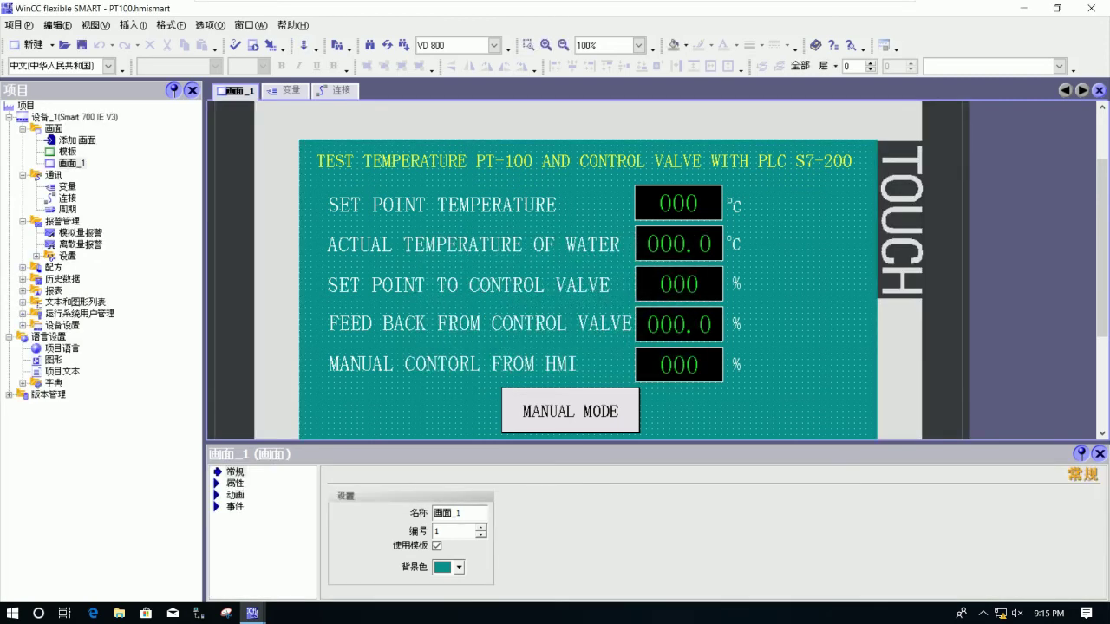
# Step: Switch to STEP 7-Micro/WIN and check the live mode bit M10.4 and valve output in the PID network
pyautogui.click(1024, 14)
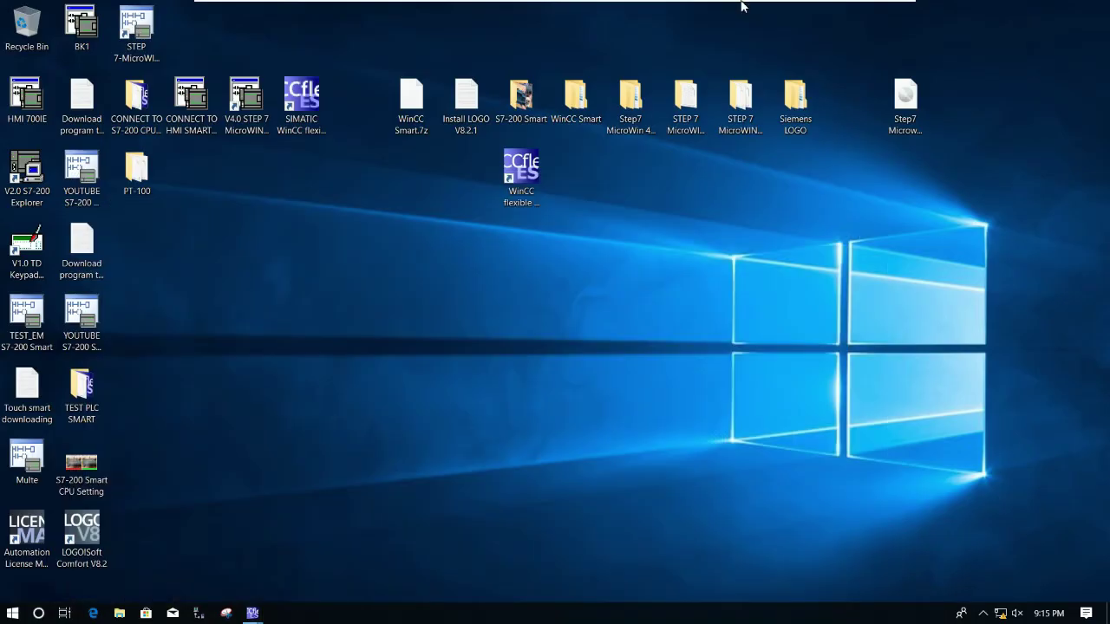
pyautogui.click(861, 11)
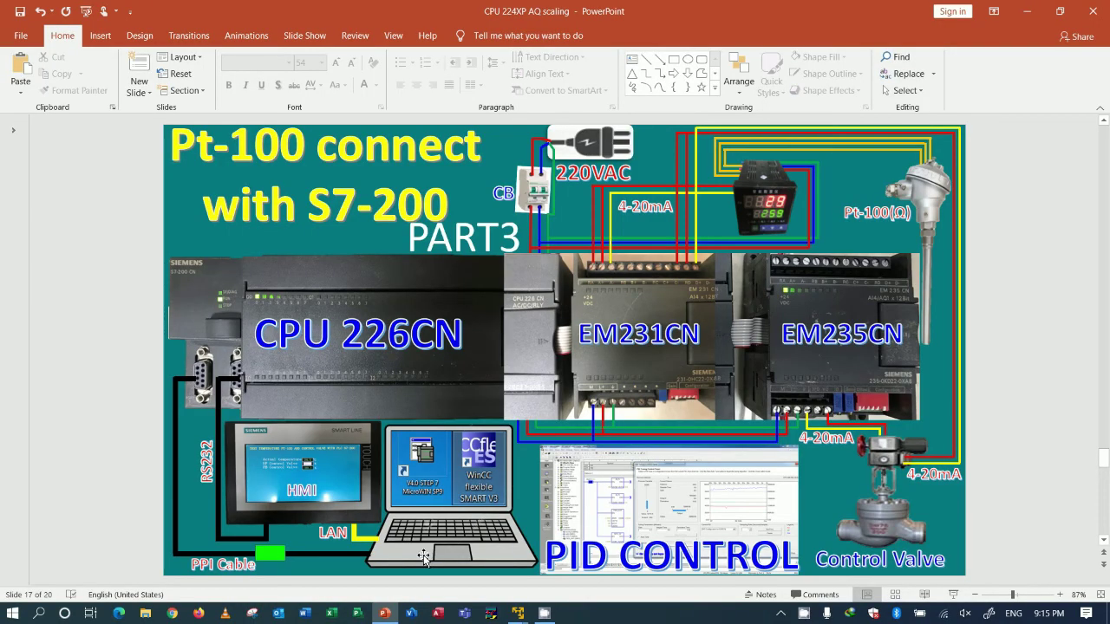
pyautogui.click(518, 613)
pyautogui.click(469, 537)
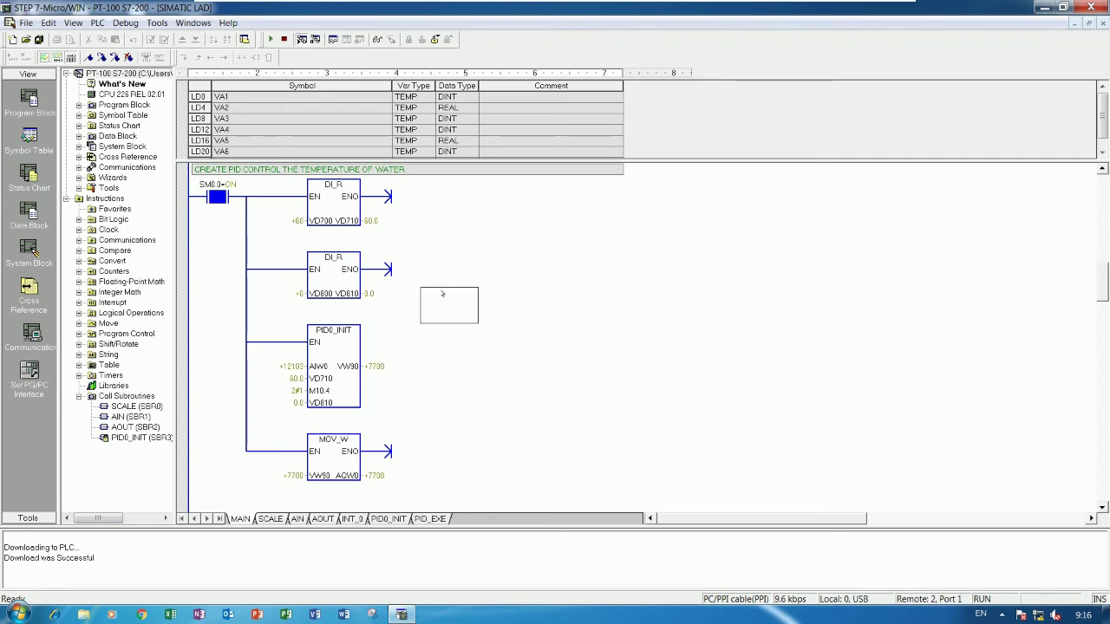
# Step: Open the PID Tune Control Panel for PID configuration 0 to monitor the temperature loop's live trend
pyautogui.click(152, 23)
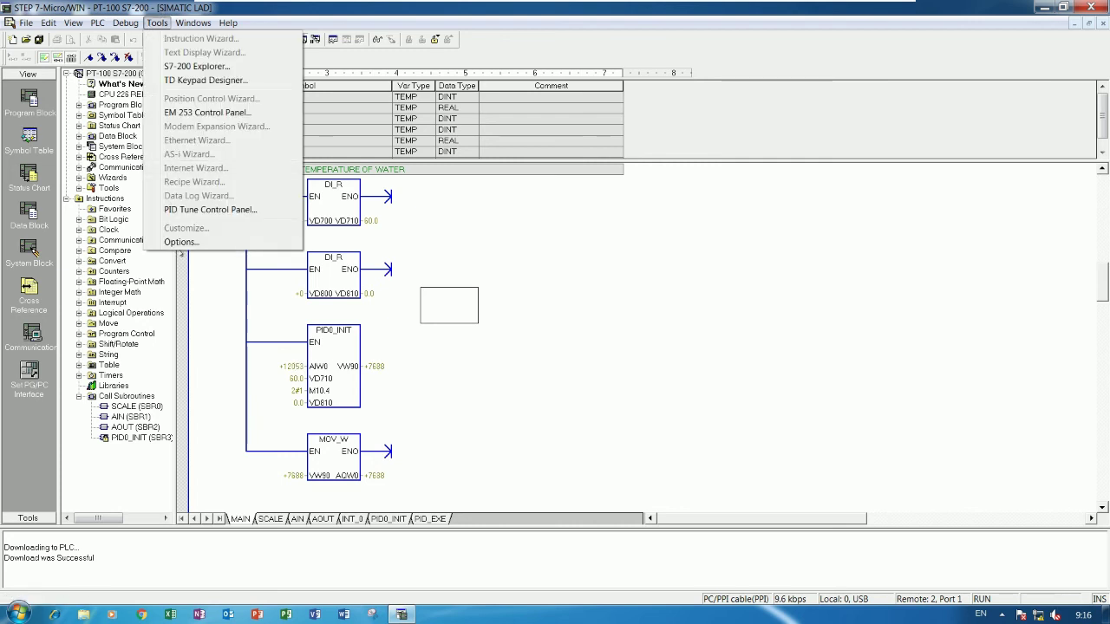
pyautogui.click(200, 211)
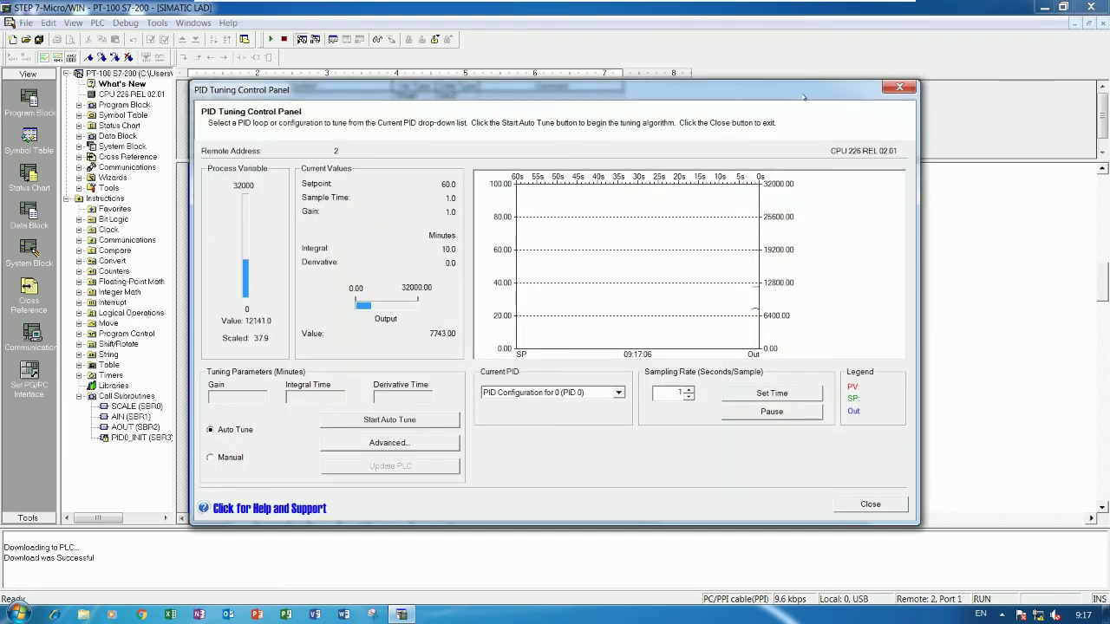
pyautogui.moveTo(871, 90); pyautogui.dragTo(824, 172)
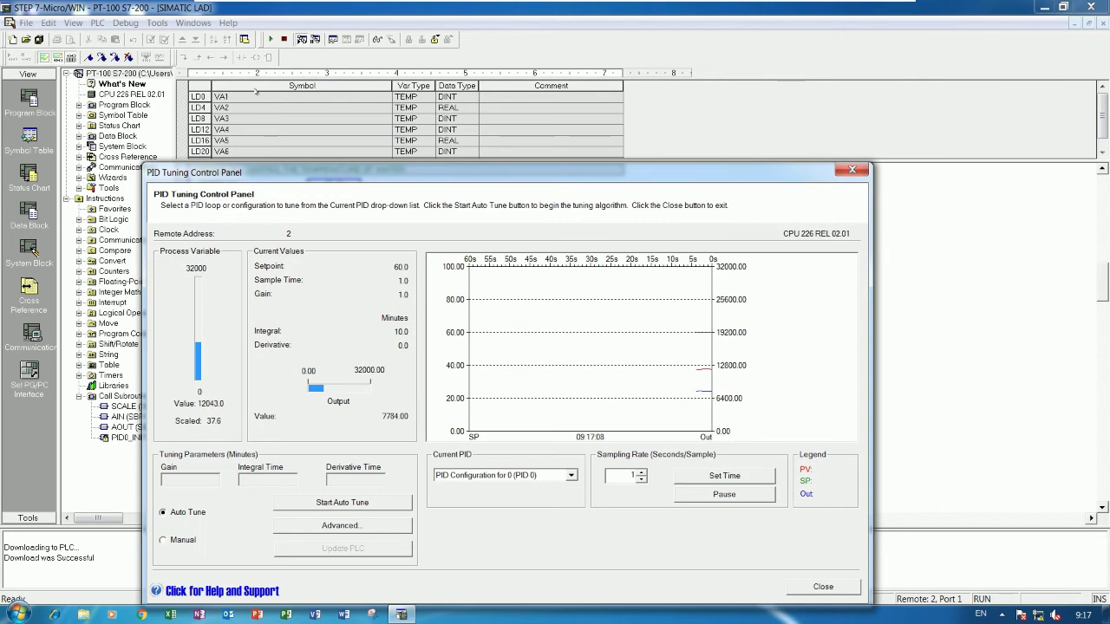
# Step: Look up PID in the help index and read the PID Wizard (Closed Loop Control) topic
pyautogui.click(228, 23)
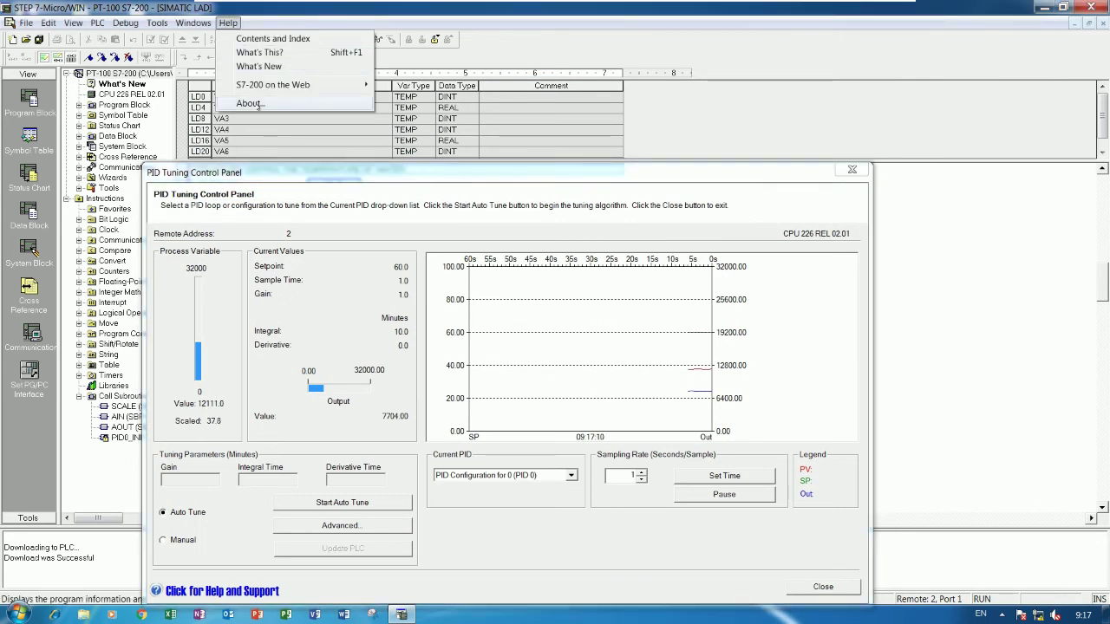
pyautogui.click(273, 39)
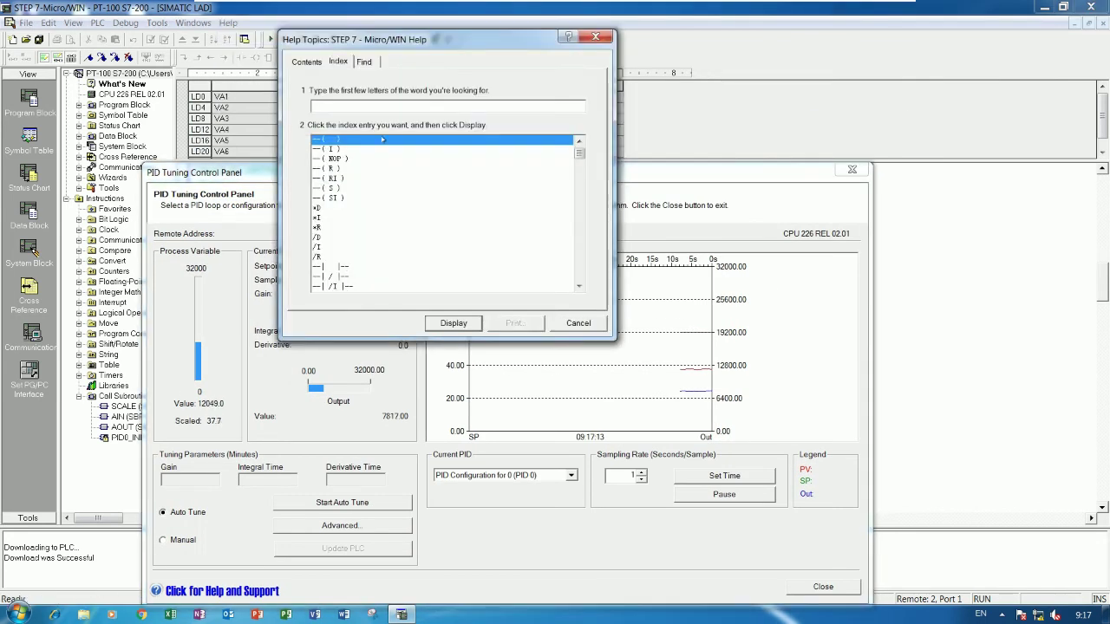
pyautogui.write('PID')
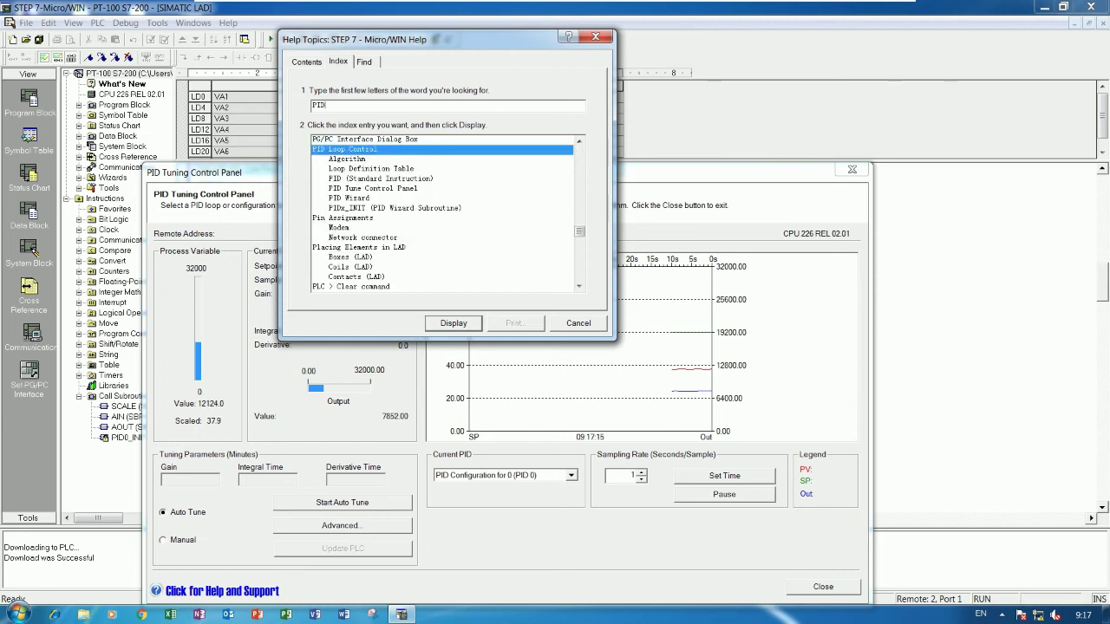
pyautogui.press('Return')
pyautogui.scroll(-5, 336, 404)
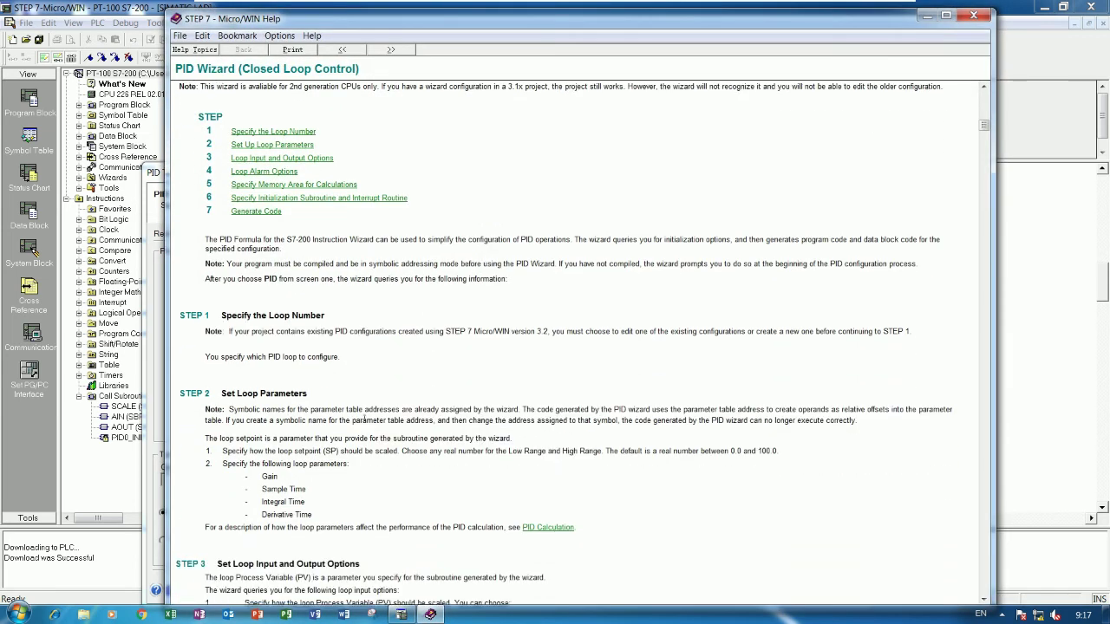
pyautogui.scroll(-8, 337, 404)
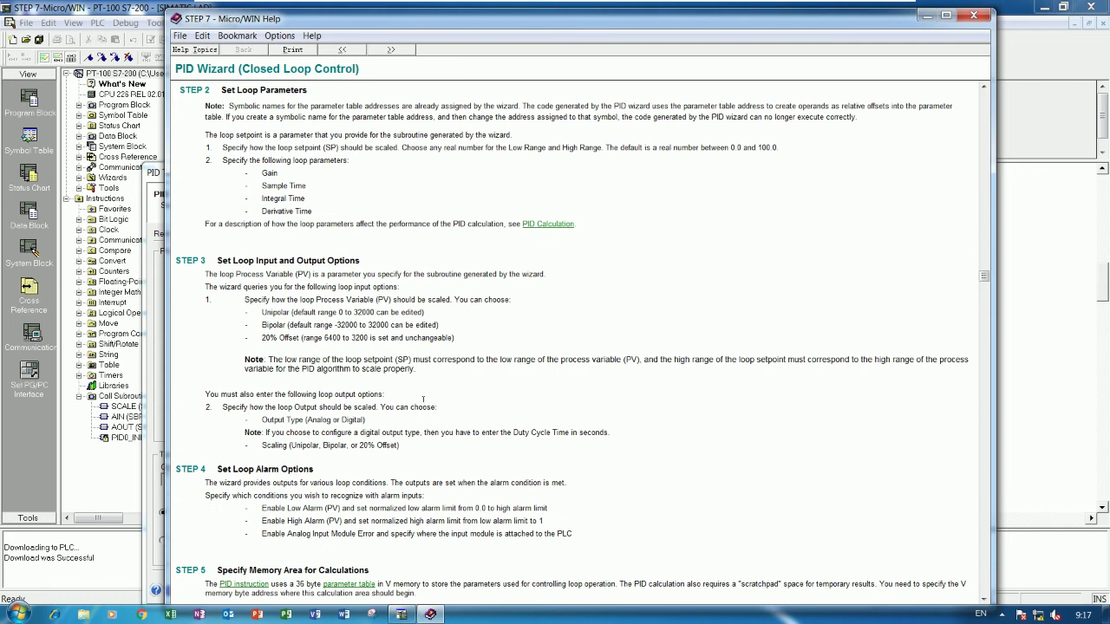
pyautogui.scroll(-6, 423, 401)
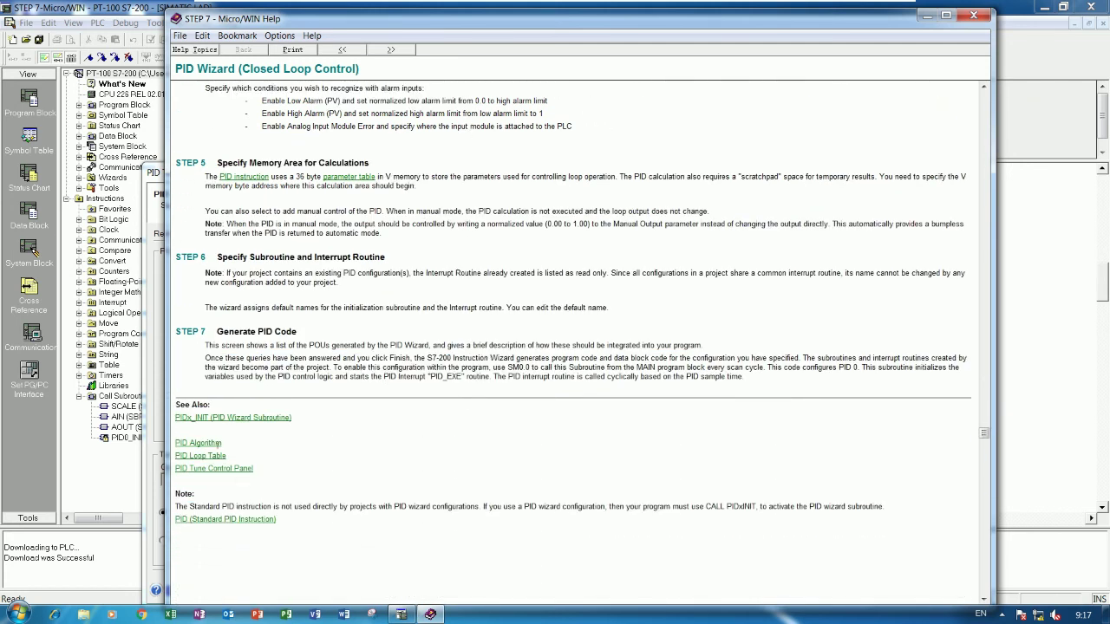
# Step: Read the PID Tune Control Panel help topic on auto-tune prerequisites, tuning sequence, error conditions and dynamic response, and return to the tuning panel
pyautogui.click(216, 468)
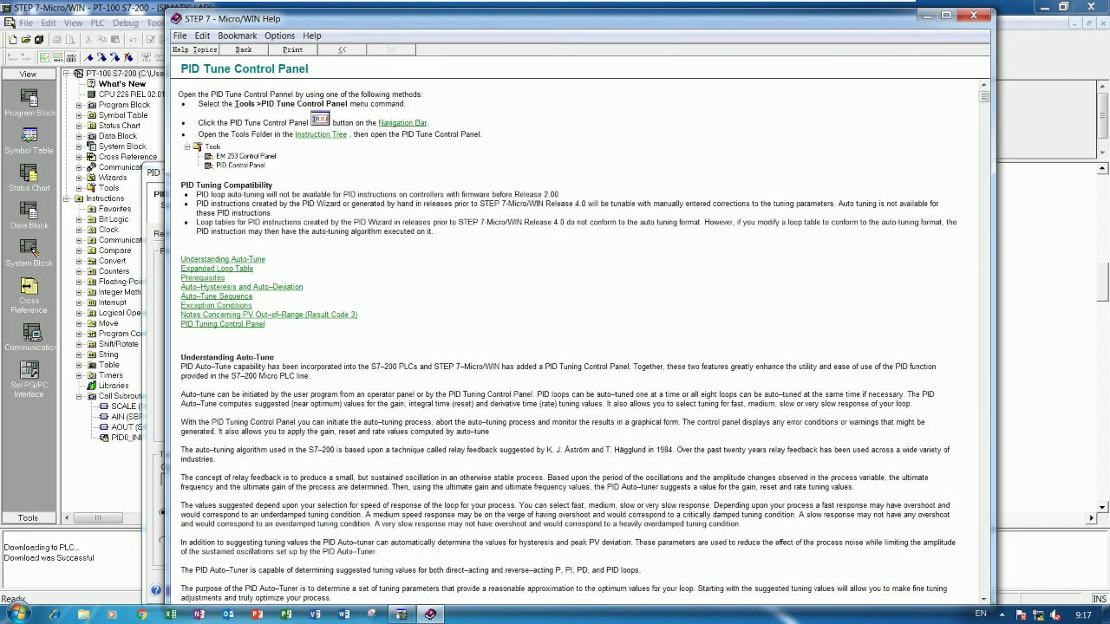
pyautogui.scroll(-7, 644, 355)
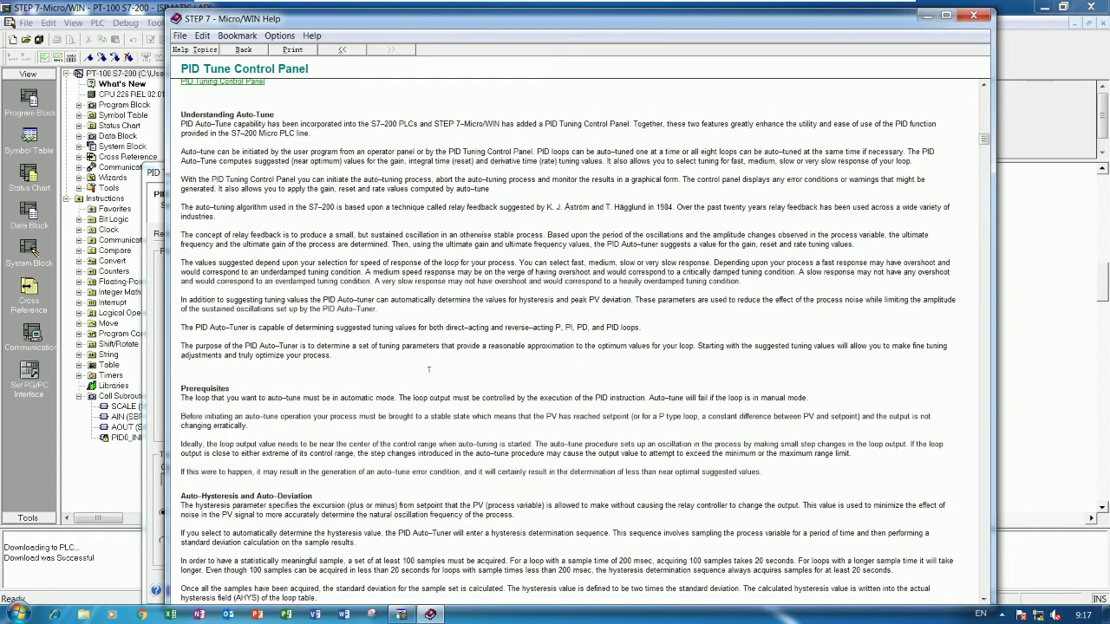
pyautogui.scroll(-9, 446, 358)
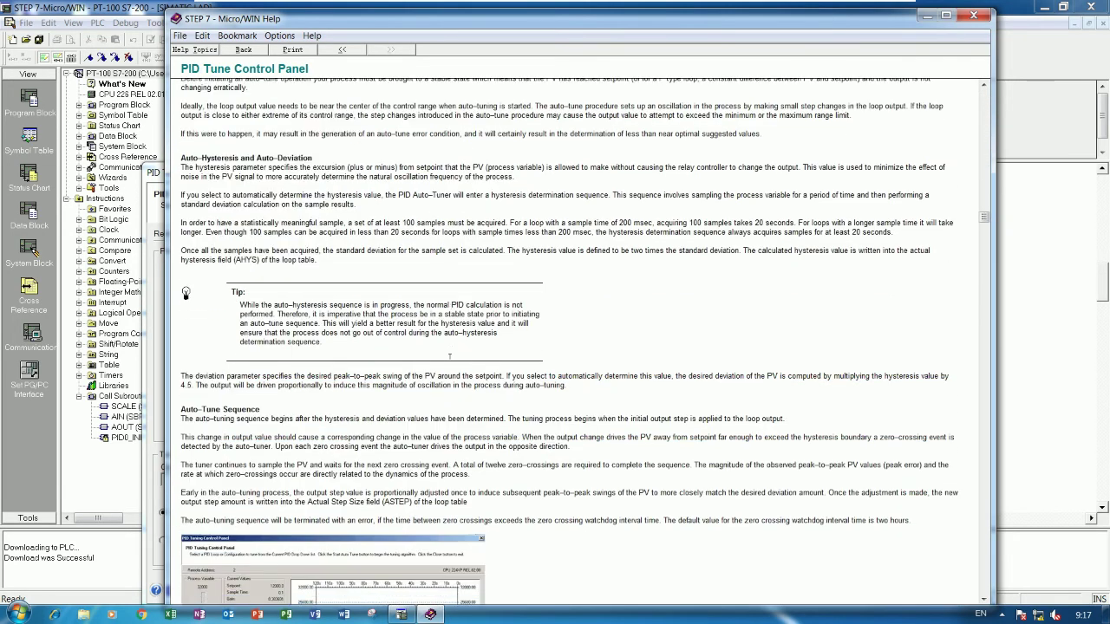
pyautogui.scroll(-8, 445, 354)
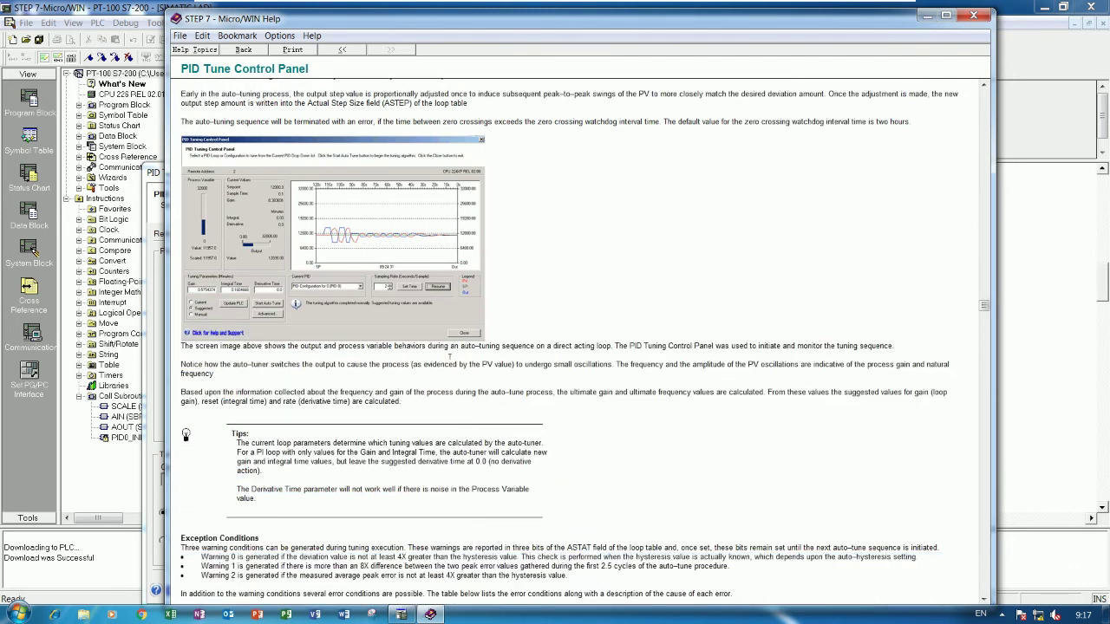
pyautogui.scroll(-7, 449, 356)
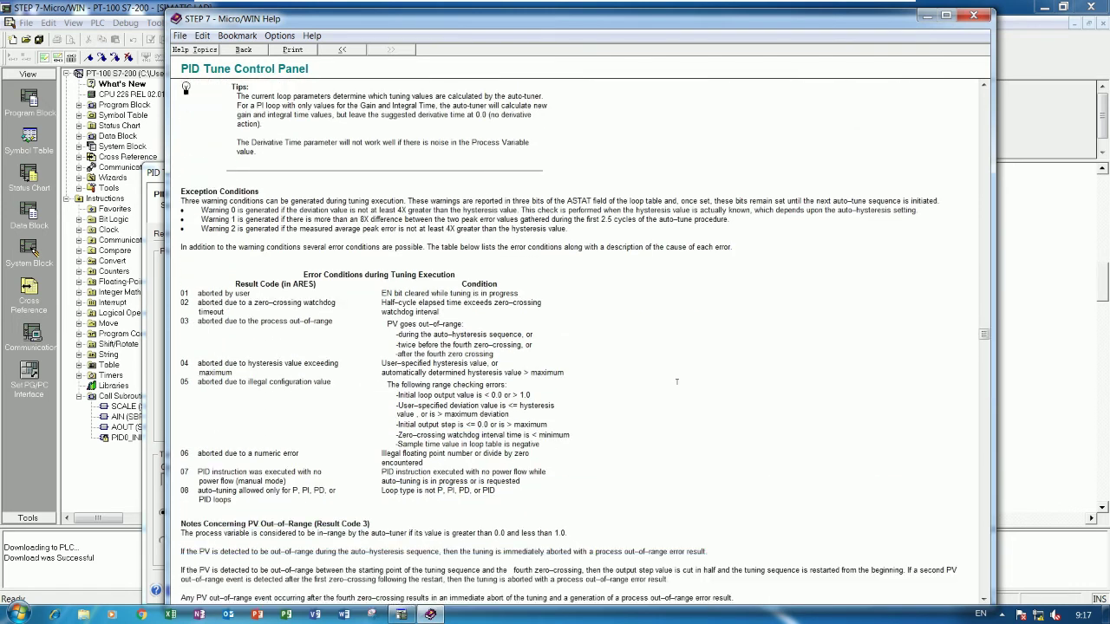
pyautogui.scroll(-7, 676, 379)
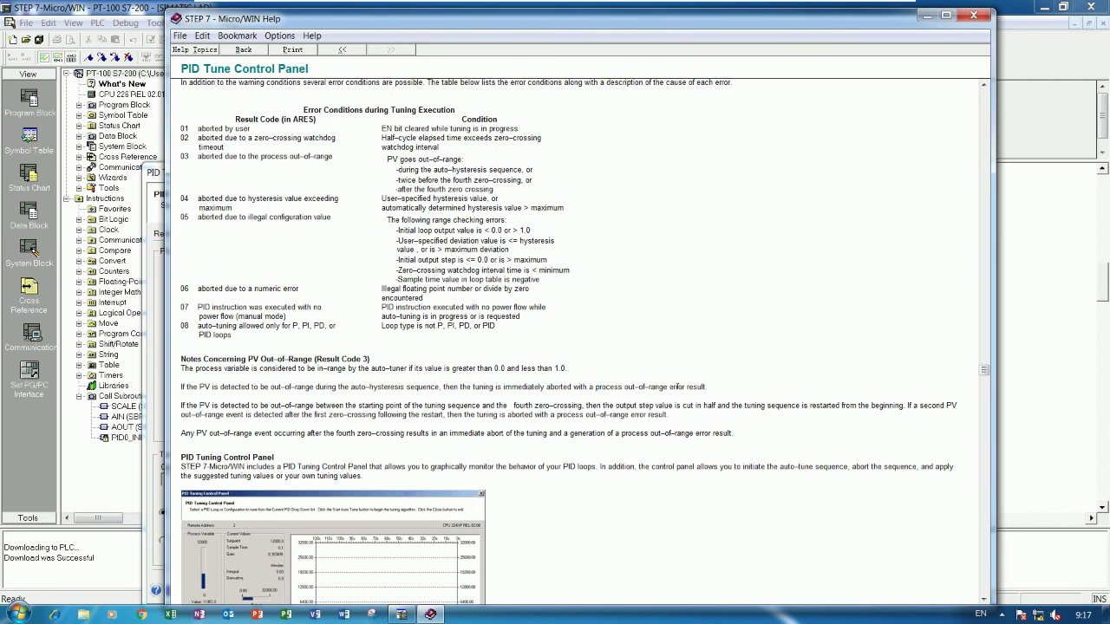
pyautogui.scroll(-3, 753, 410)
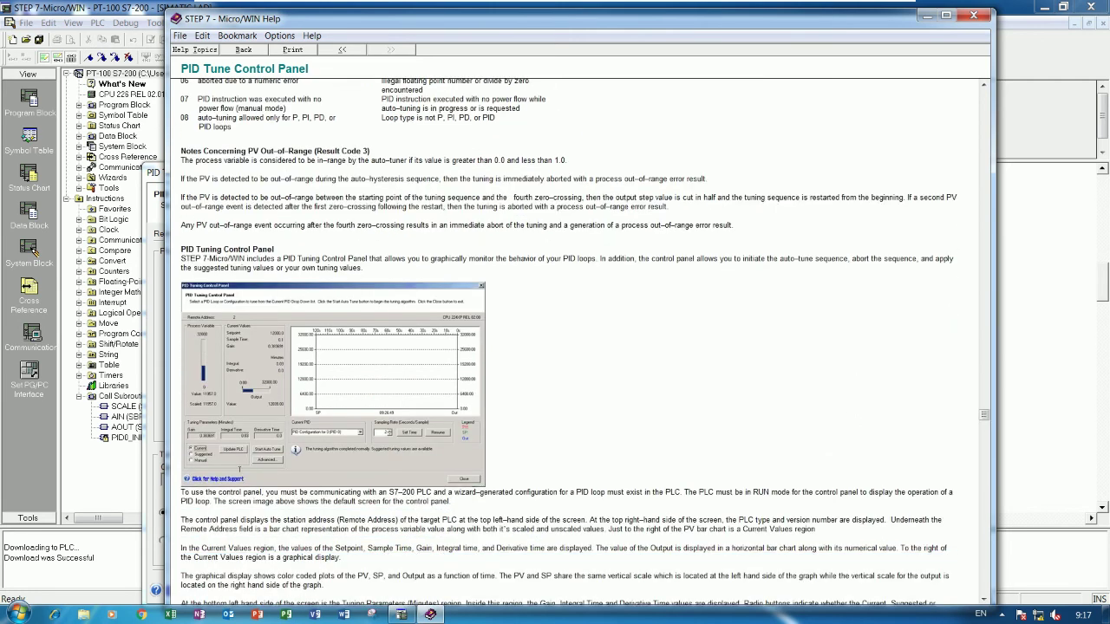
pyautogui.scroll(7, 962, 317)
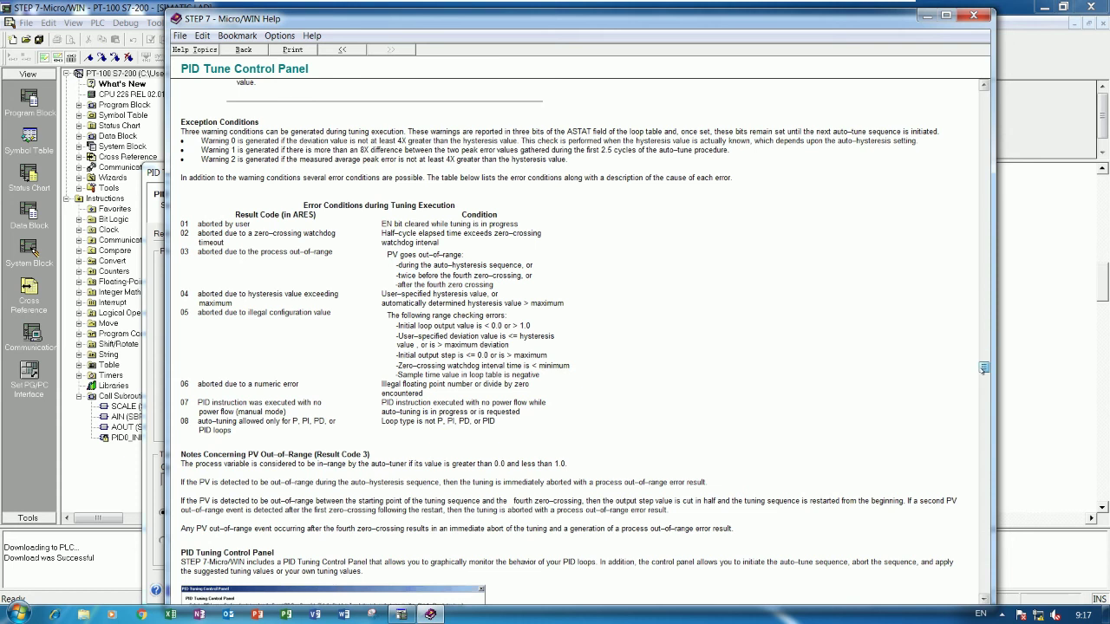
pyautogui.scroll(-3, 983, 364)
pyautogui.scroll(-5, 983, 405)
pyautogui.moveTo(983, 405); pyautogui.dragTo(983, 525)
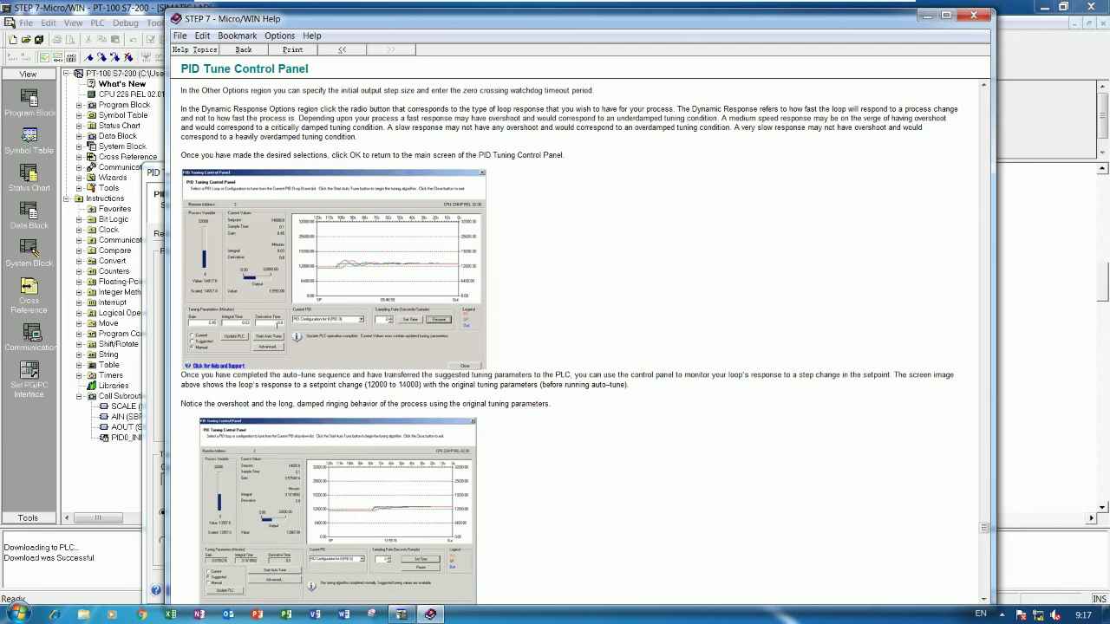
pyautogui.click(1047, 281)
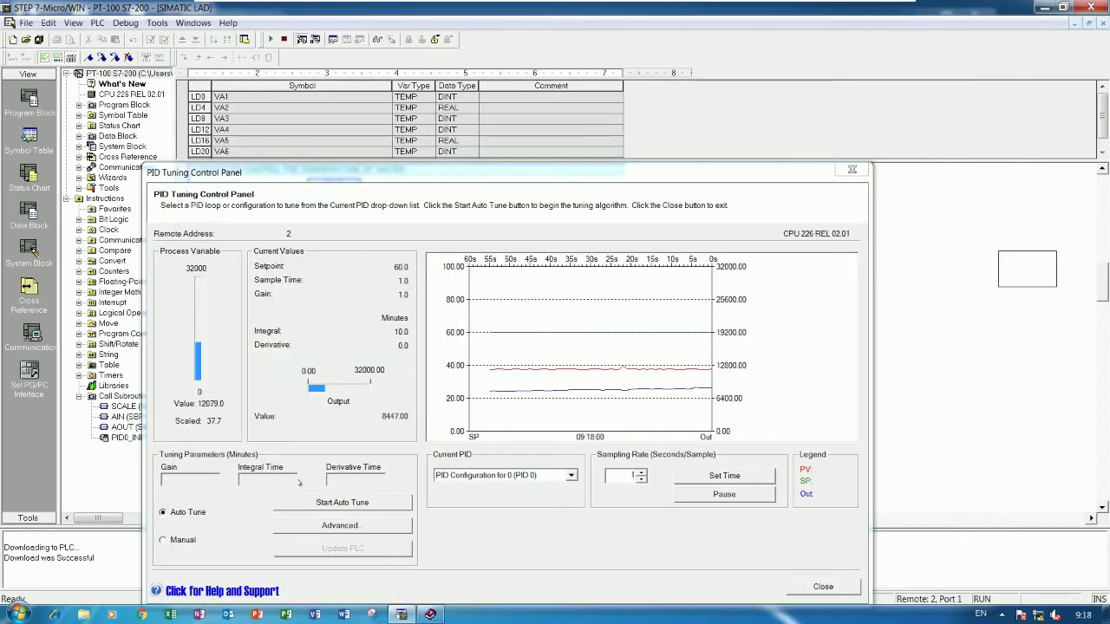
# Step: Switch the PID loop to Manual tuning, set its gain to 1.5 and update the PLC
pyautogui.click(165, 540)
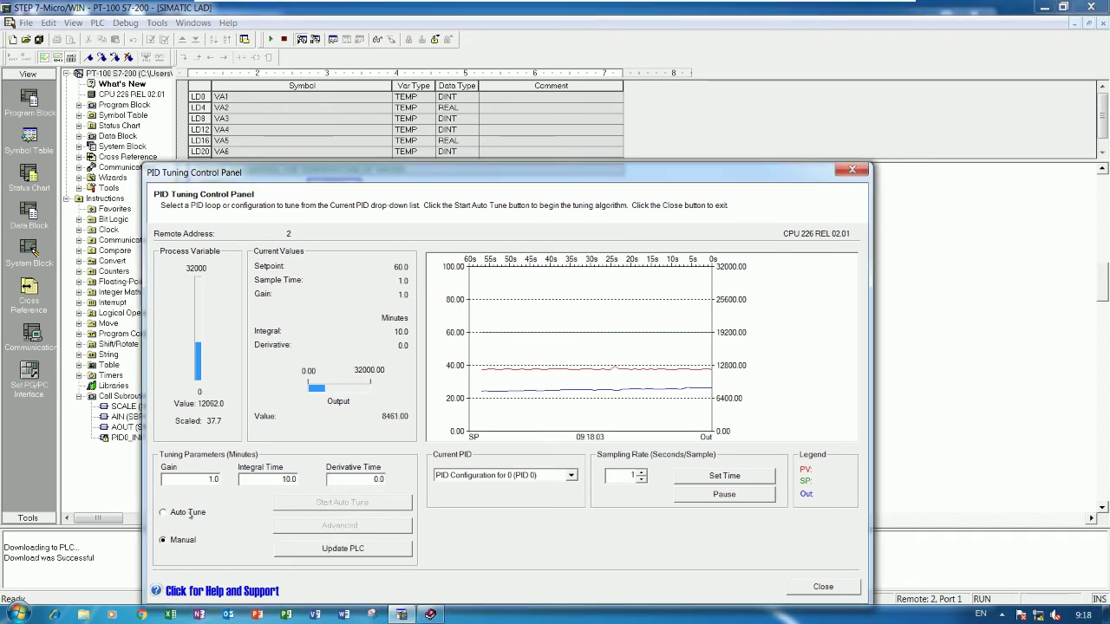
pyautogui.doubleClick(204, 478)
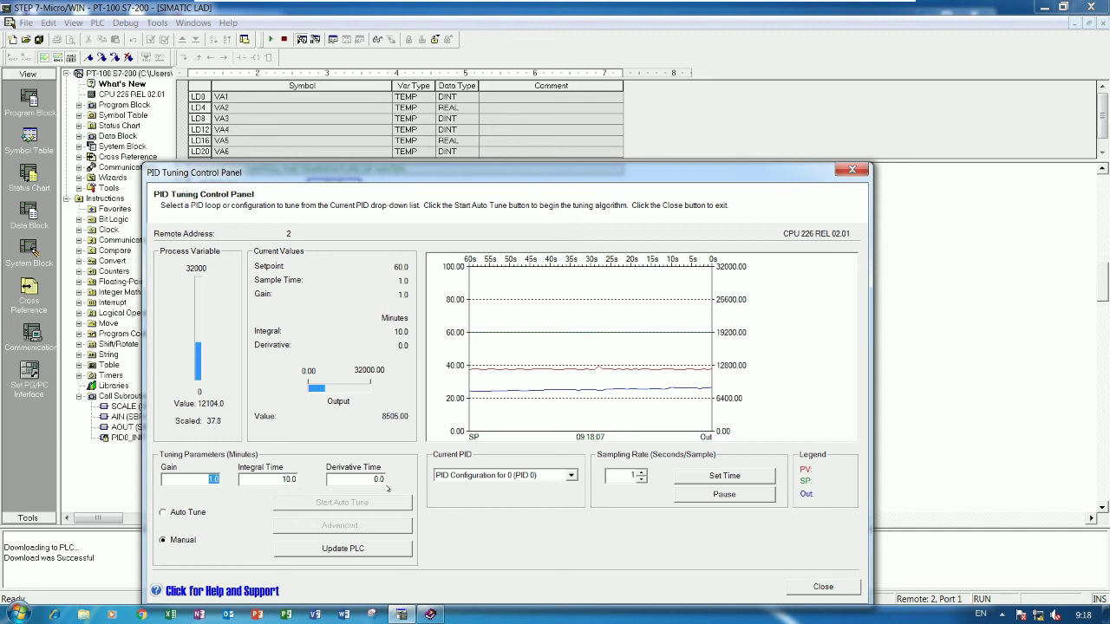
pyautogui.write('1')
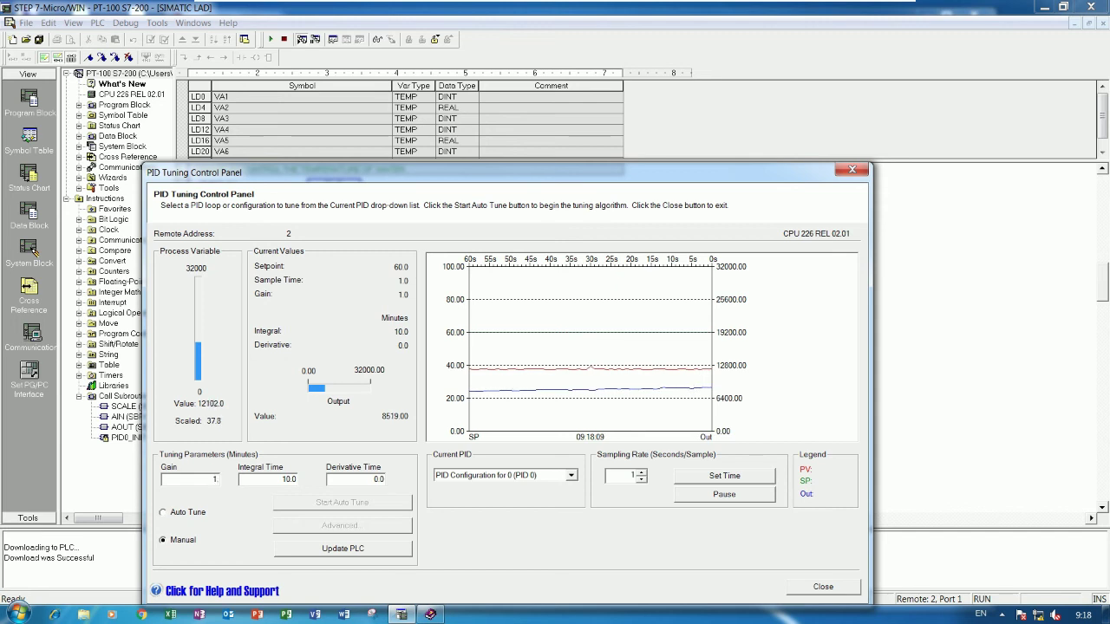
pyautogui.click(350, 552)
pyautogui.press('Return')
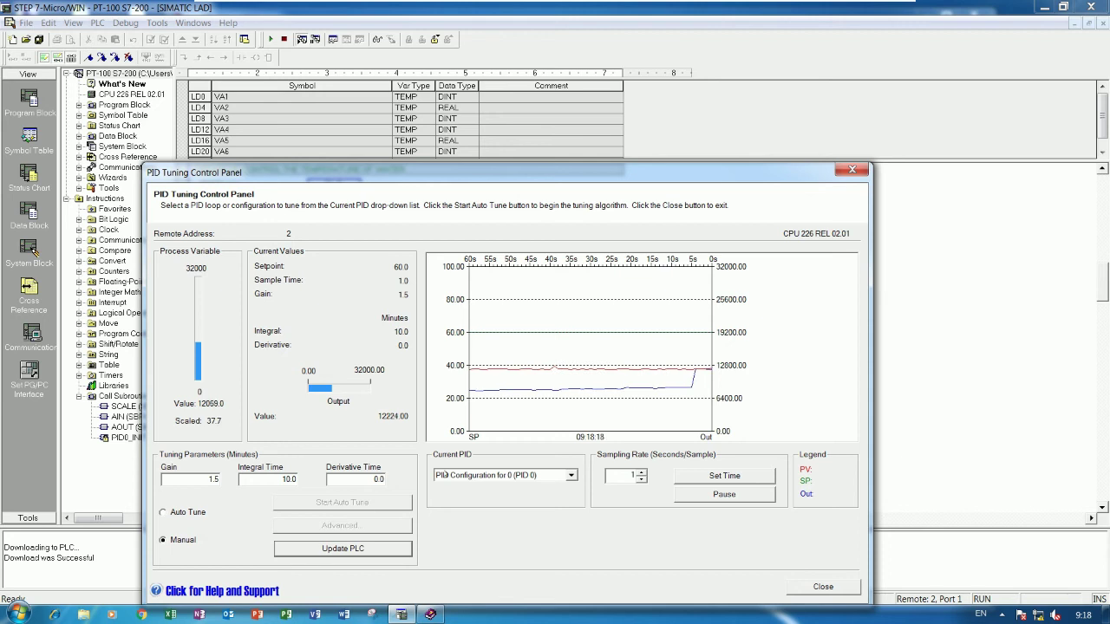
pyautogui.moveTo(447, 179); pyautogui.dragTo(721, 119)
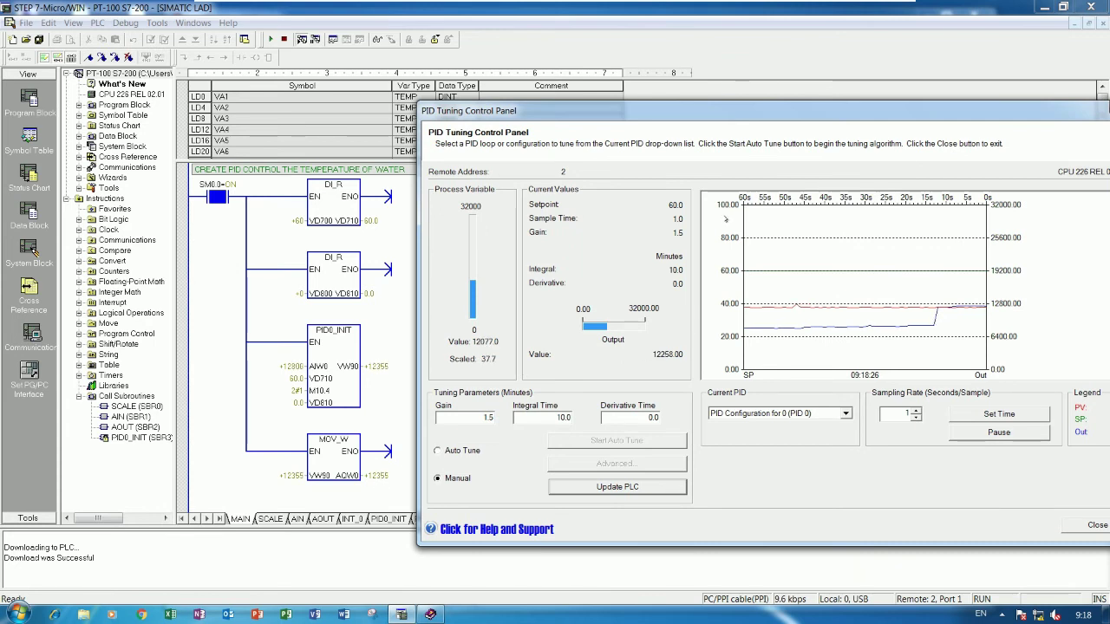
pyautogui.moveTo(789, 116); pyautogui.dragTo(781, 114)
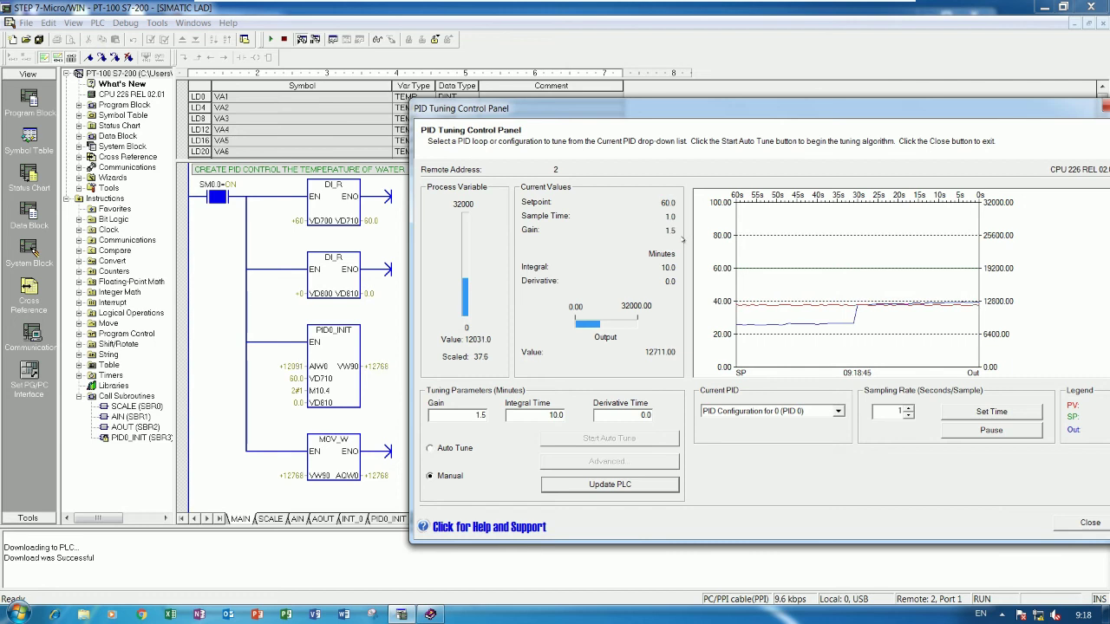
# Step: Switch to WinCC flexible SMART and check the process tag and address assigned to the SET POINT TO CONTROL VALVE field
pyautogui.moveTo(563, 4)
pyautogui.click(864, 12)
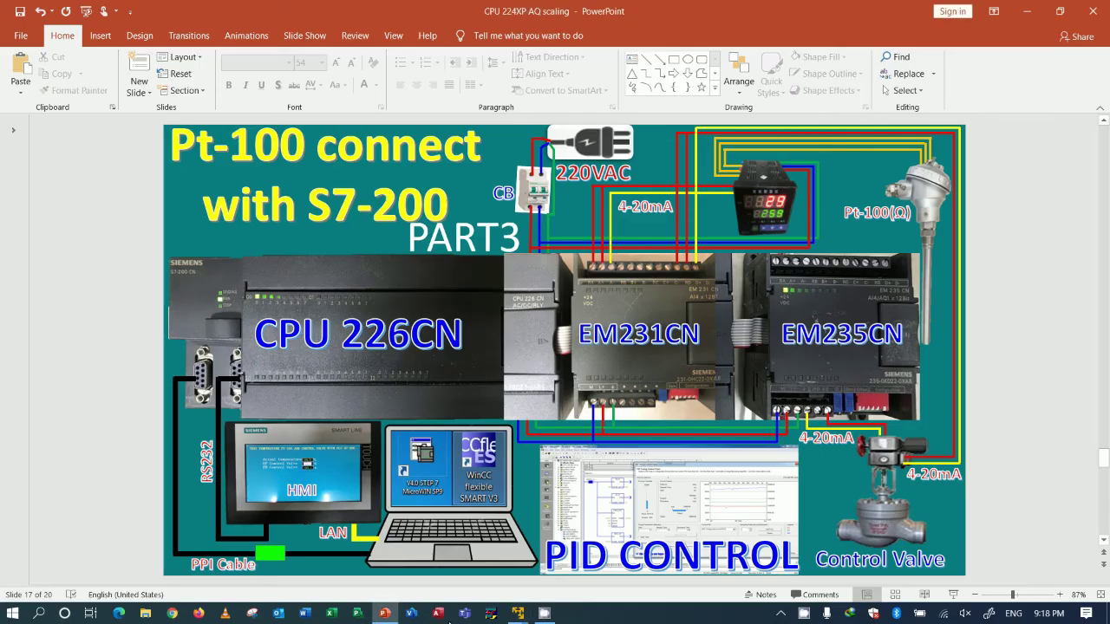
pyautogui.moveTo(519, 613)
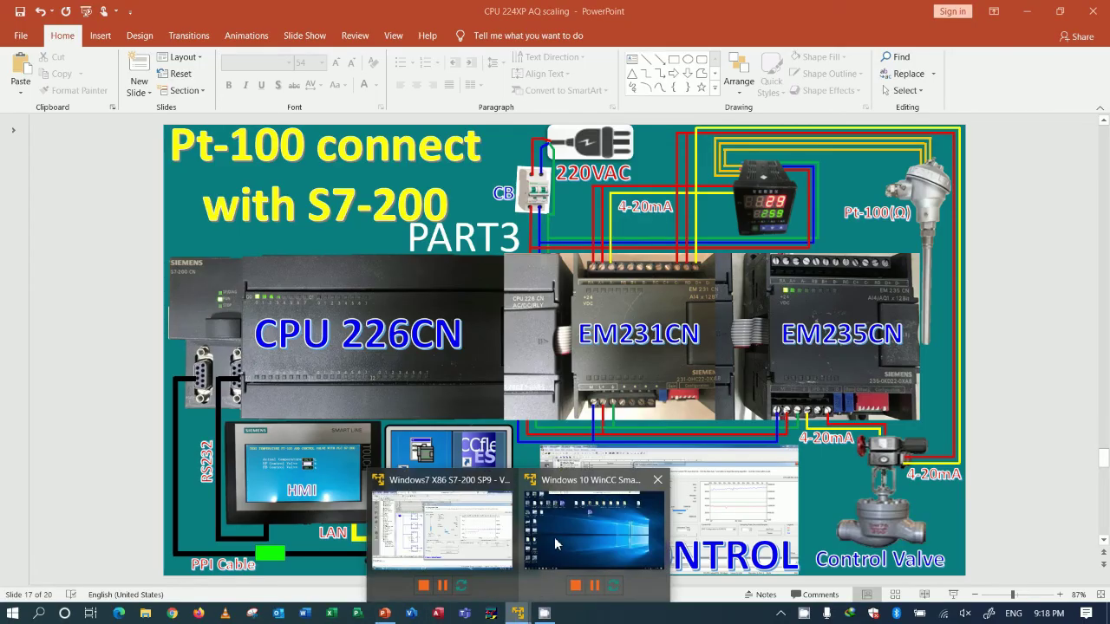
pyautogui.click(583, 543)
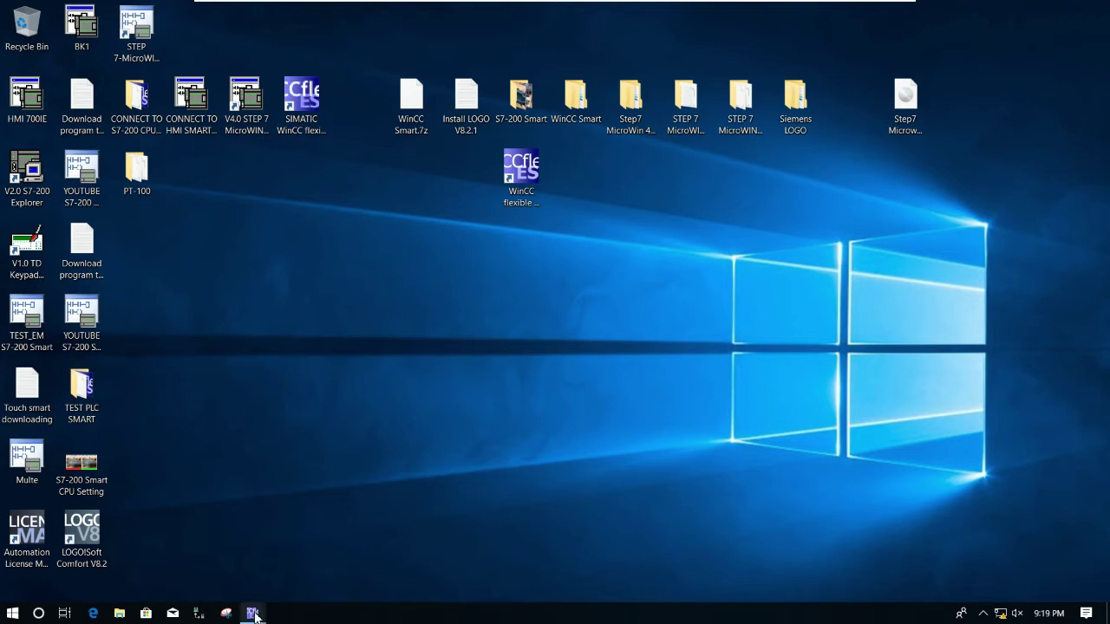
pyautogui.moveTo(260, 612)
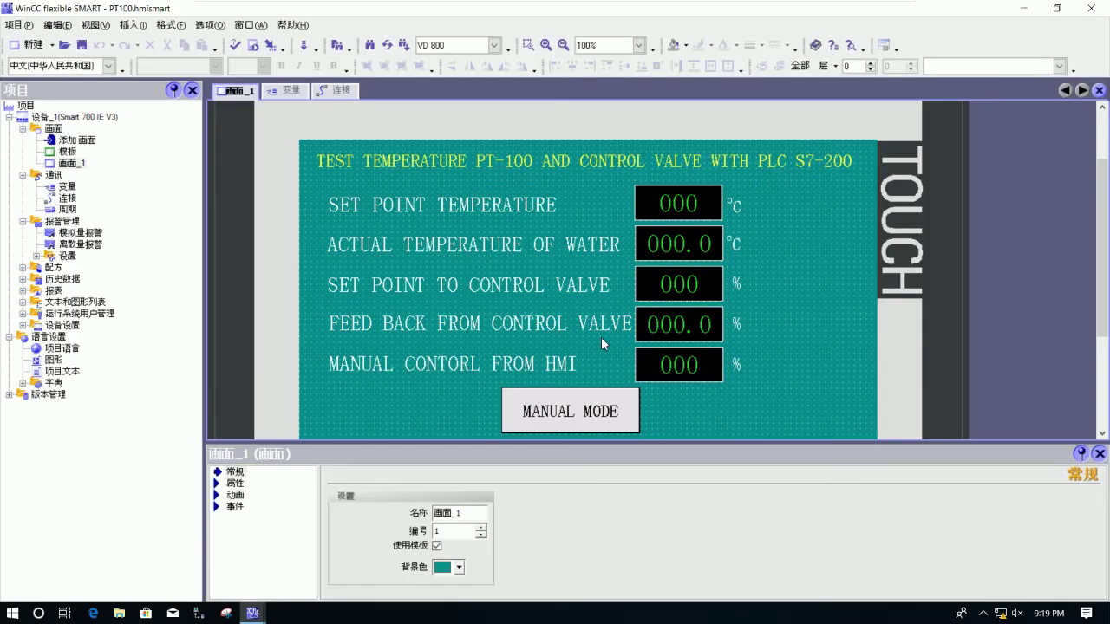
pyautogui.click(644, 287)
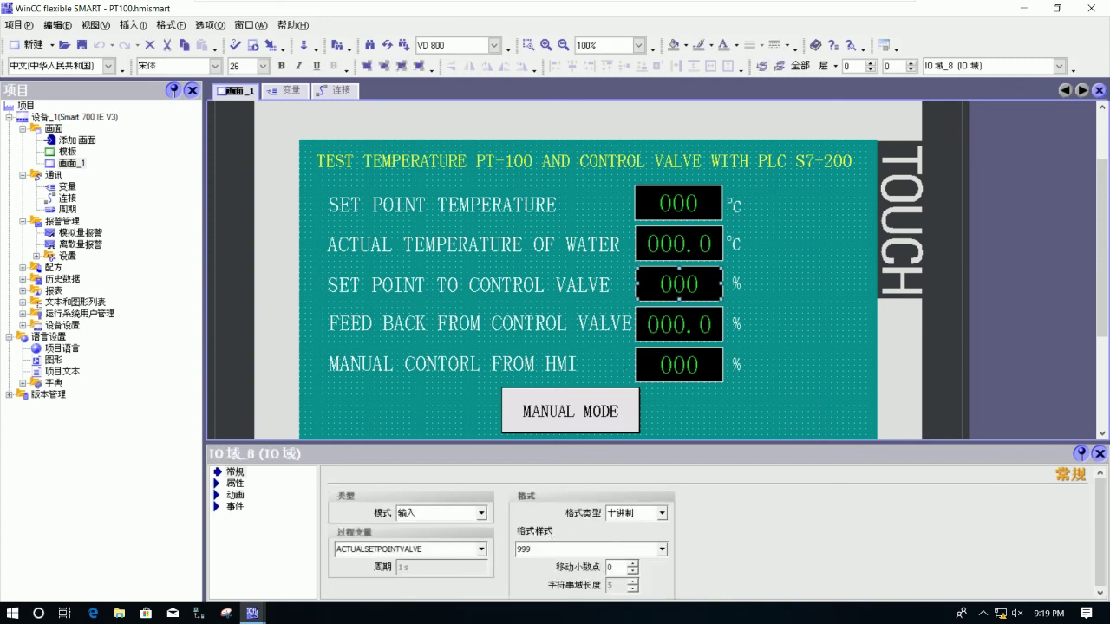
pyautogui.click(481, 550)
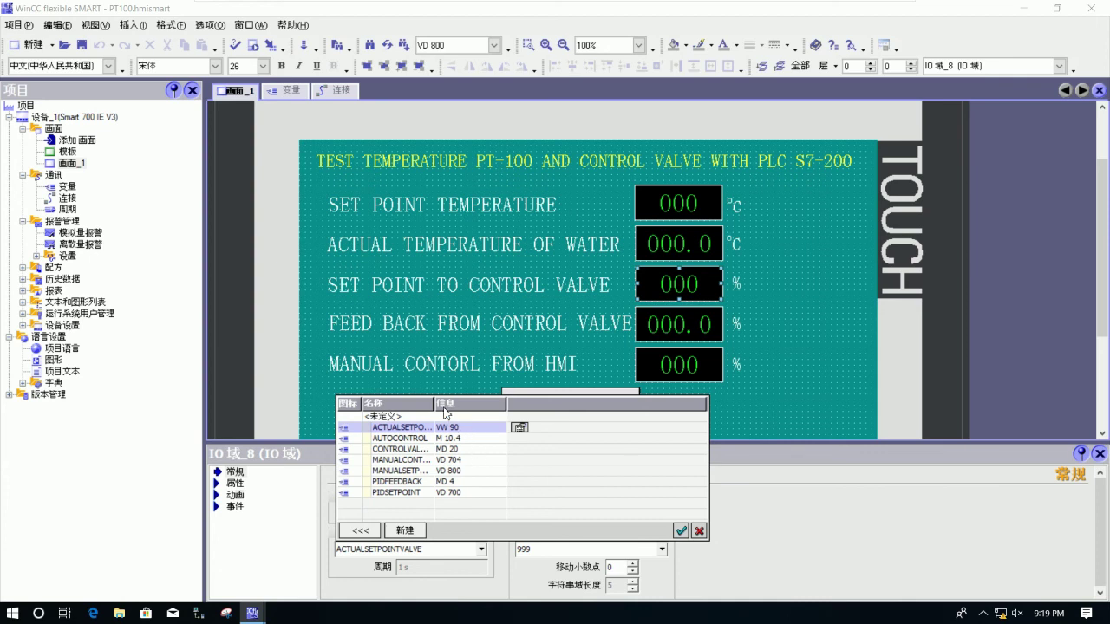
pyautogui.moveTo(438, 407); pyautogui.dragTo(457, 408)
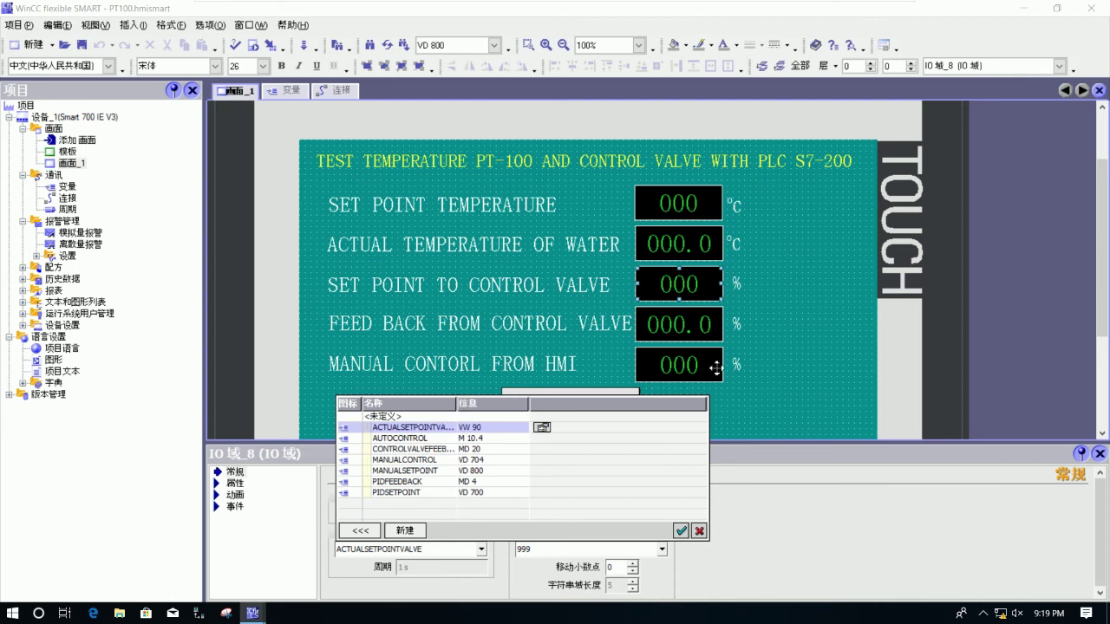
pyautogui.click(718, 305)
# Step: Set the mode (模式) of the SET POINT TO CONTROL VALVE field to output (输出)
pyautogui.click(698, 301)
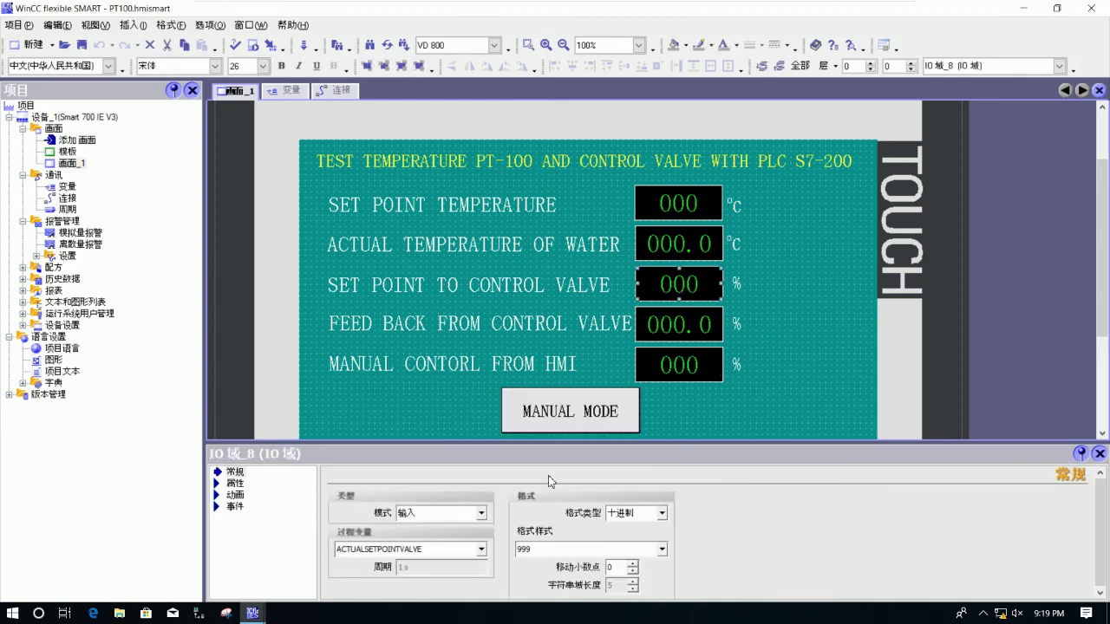
pyautogui.click(480, 514)
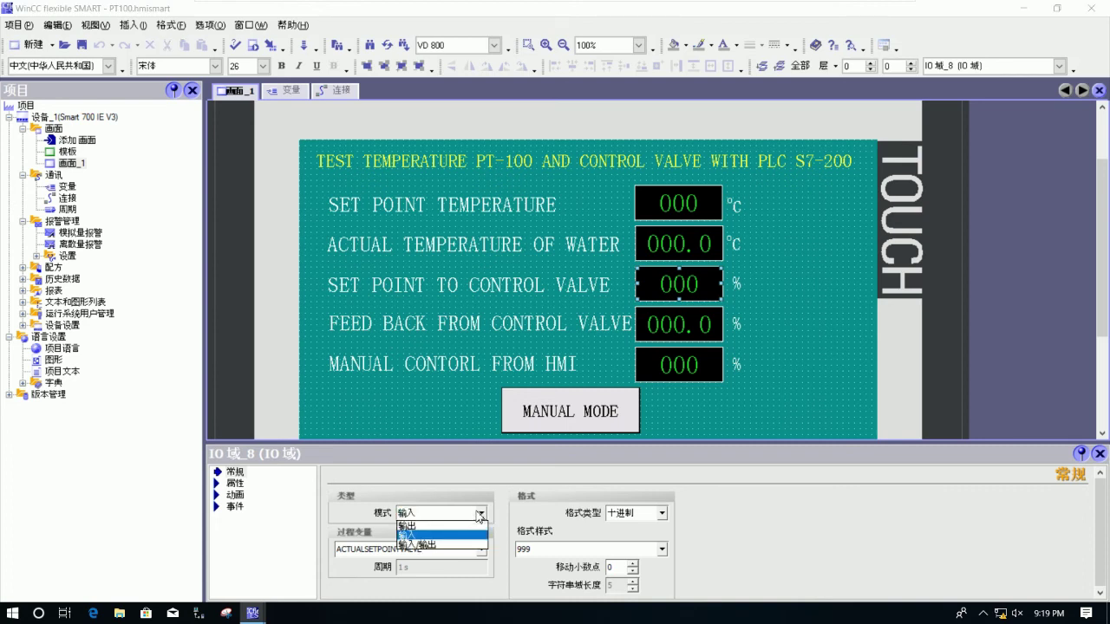
pyautogui.click(422, 534)
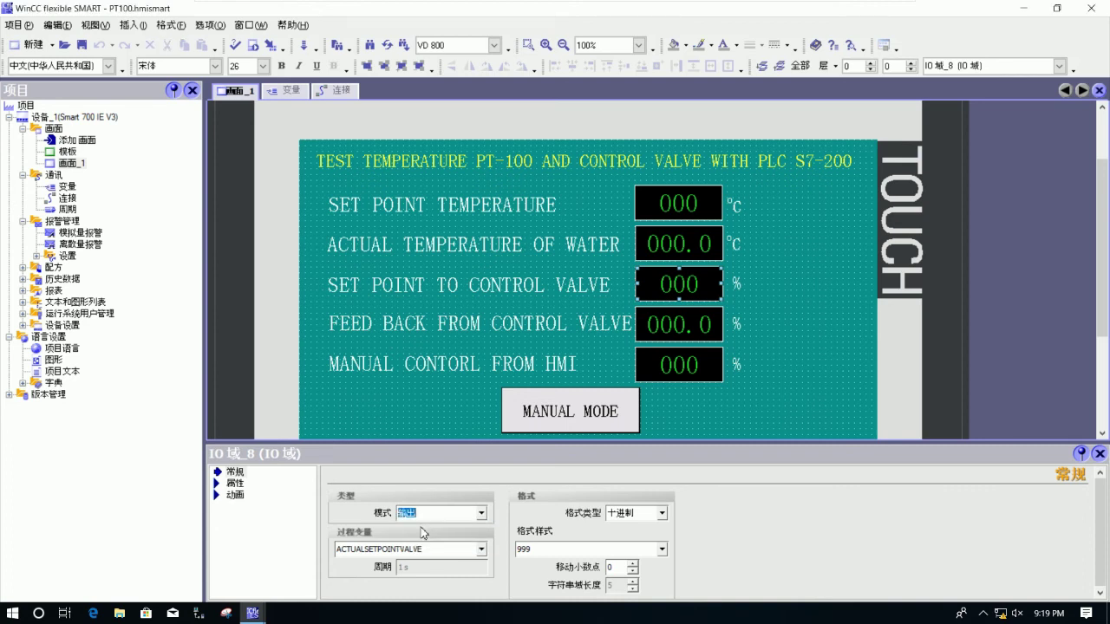
# Step: Save the PT100 project and transfer it to the Smart 700 IE V3 over Ethernet (以太网) at 192.168.2.3
pyautogui.click(805, 345)
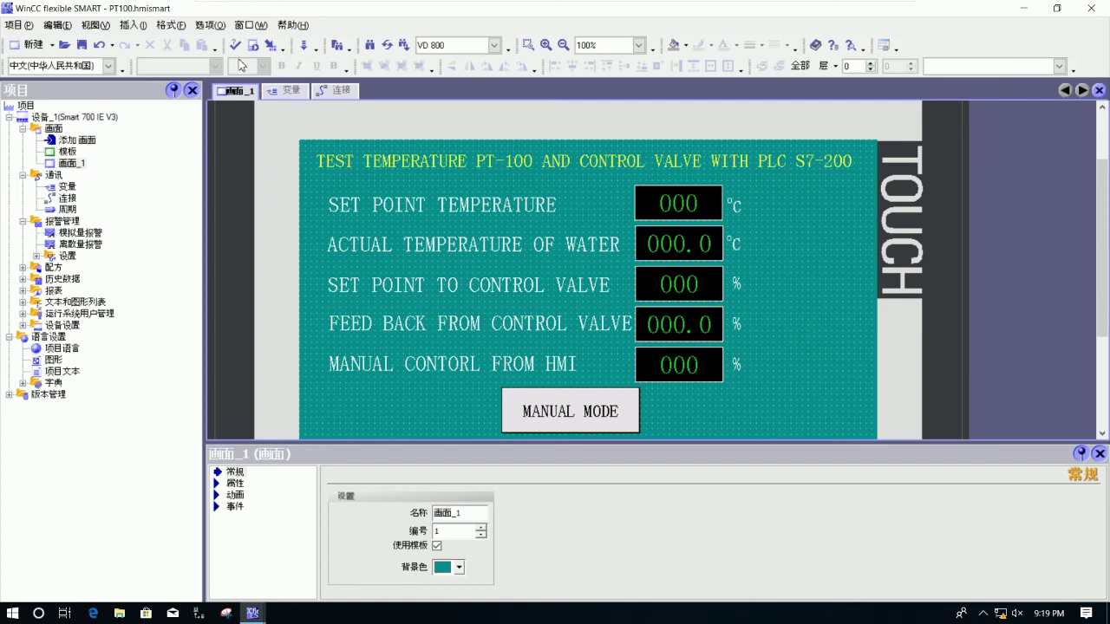
pyautogui.click(81, 44)
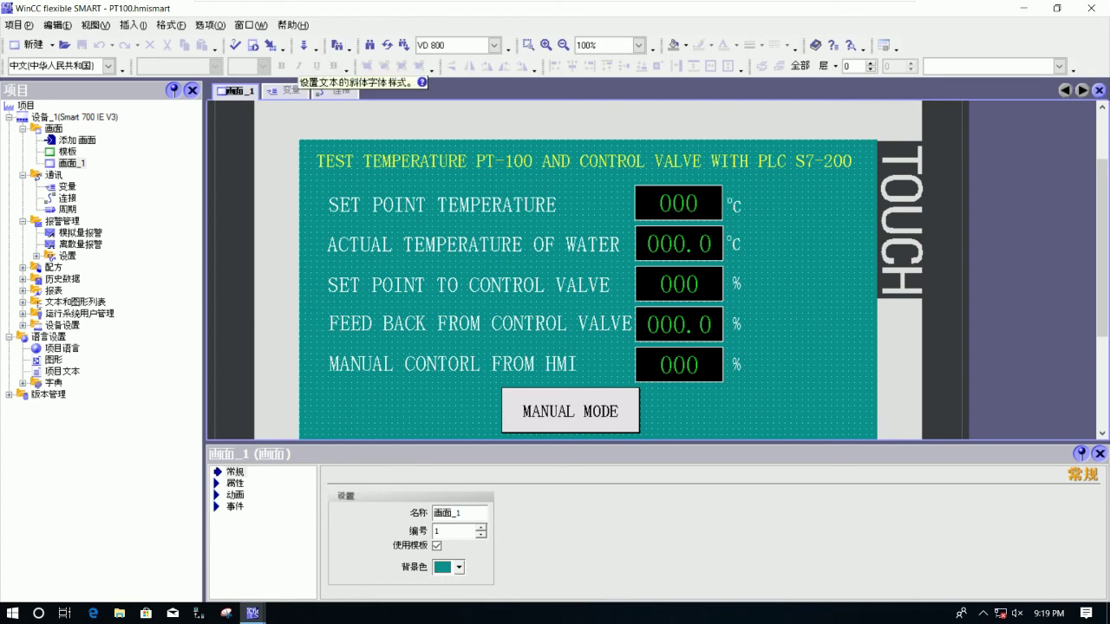
pyautogui.click(304, 47)
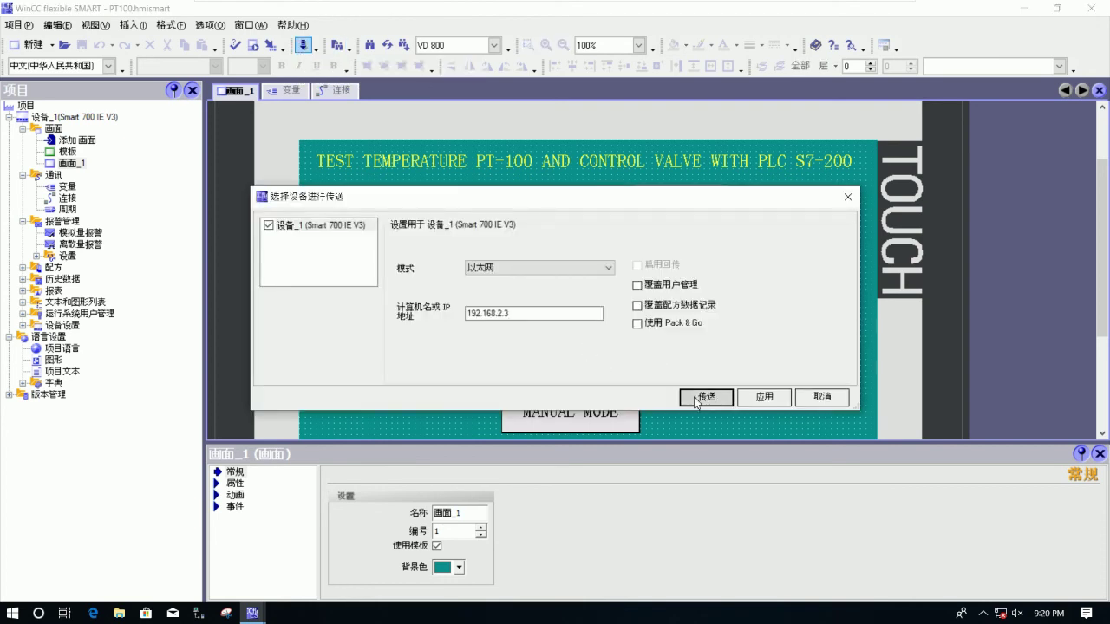
pyautogui.click(699, 398)
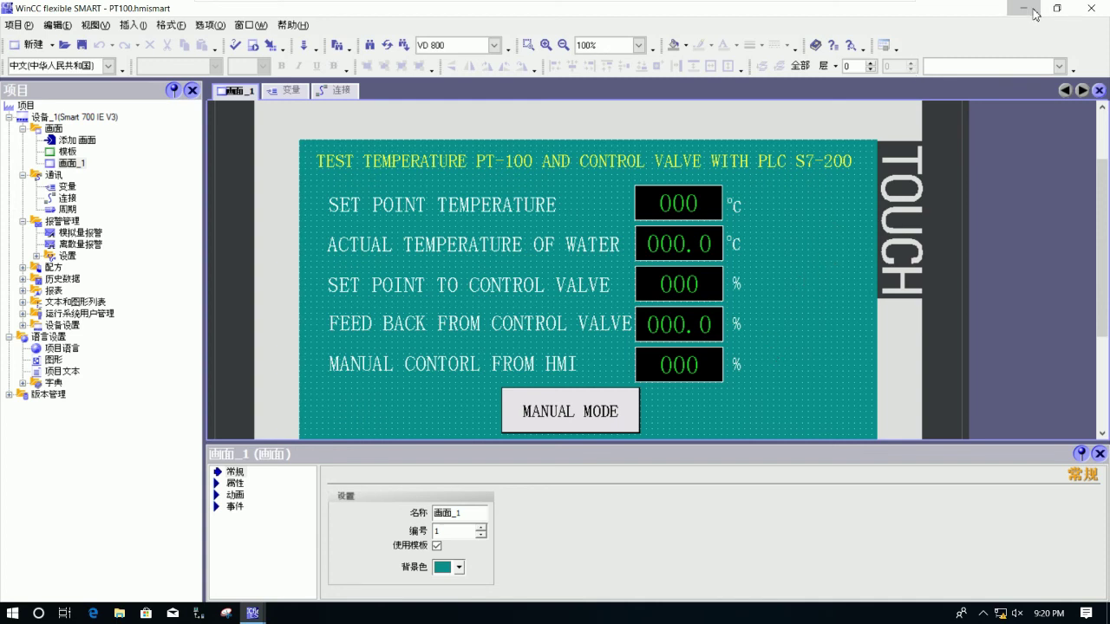
# Step: Switch to STEP 7-Micro/WIN, set the PID loop's gain to 3 in the tuning panel and write the values to the PLC
pyautogui.click(1023, 8)
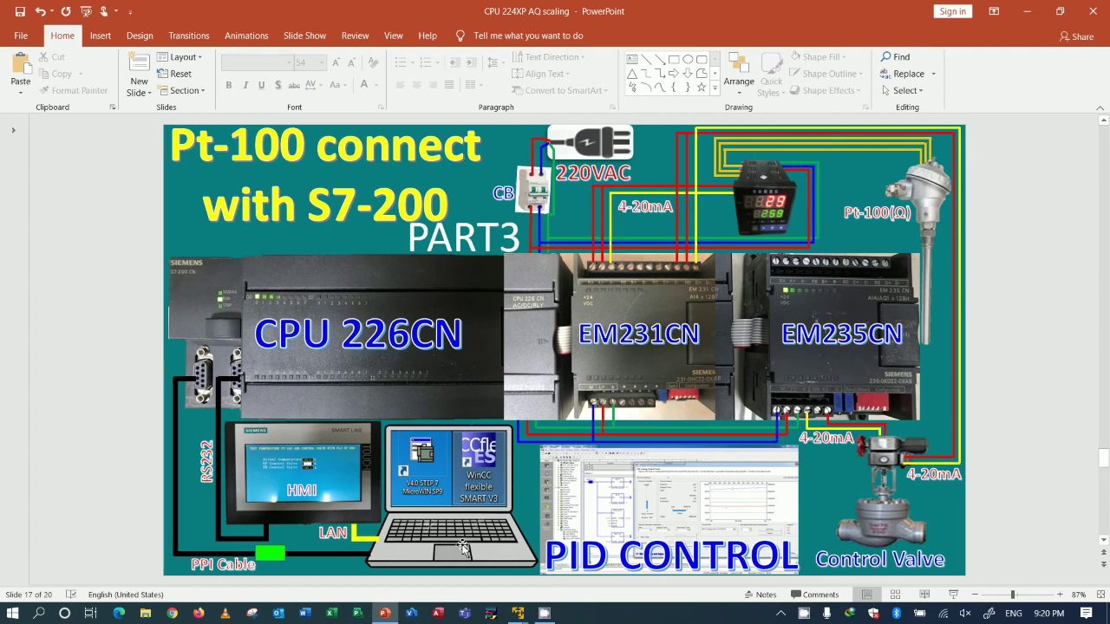
pyautogui.moveTo(518, 613)
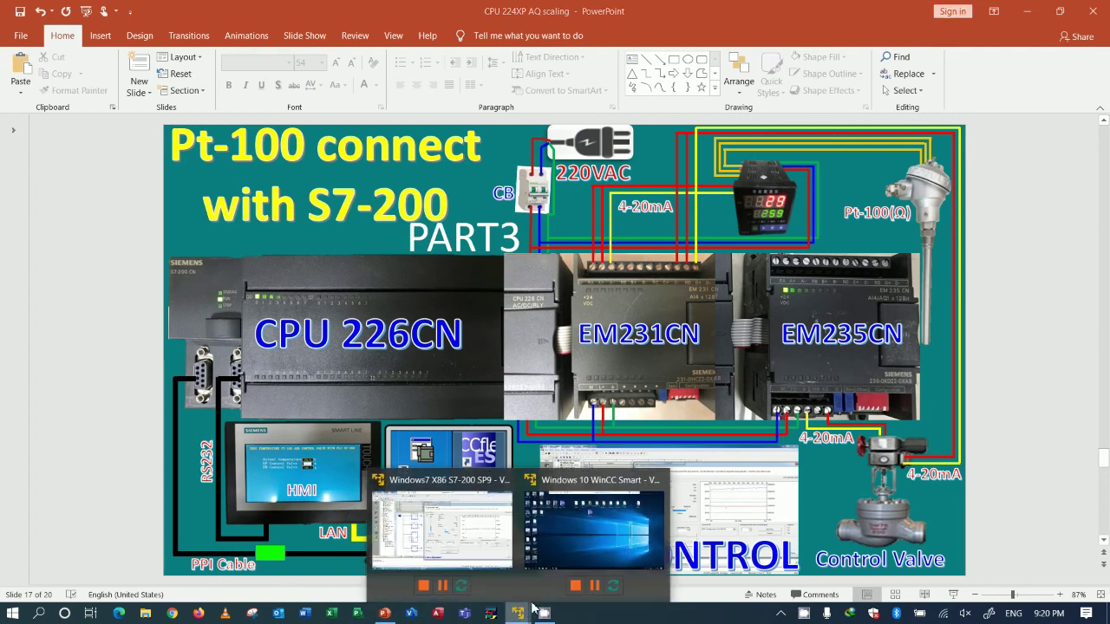
pyautogui.click(467, 550)
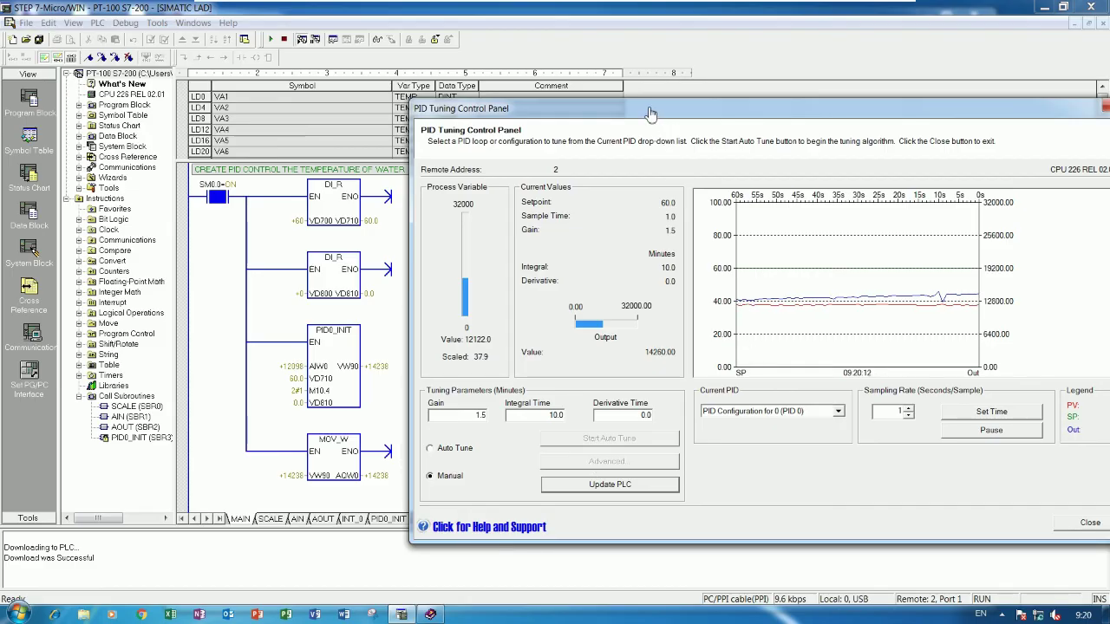
pyautogui.moveTo(638, 111)
pyautogui.mouseDown()
pyautogui.moveTo(678, 106)
pyautogui.moveTo(635, 103)
pyautogui.mouseUp()
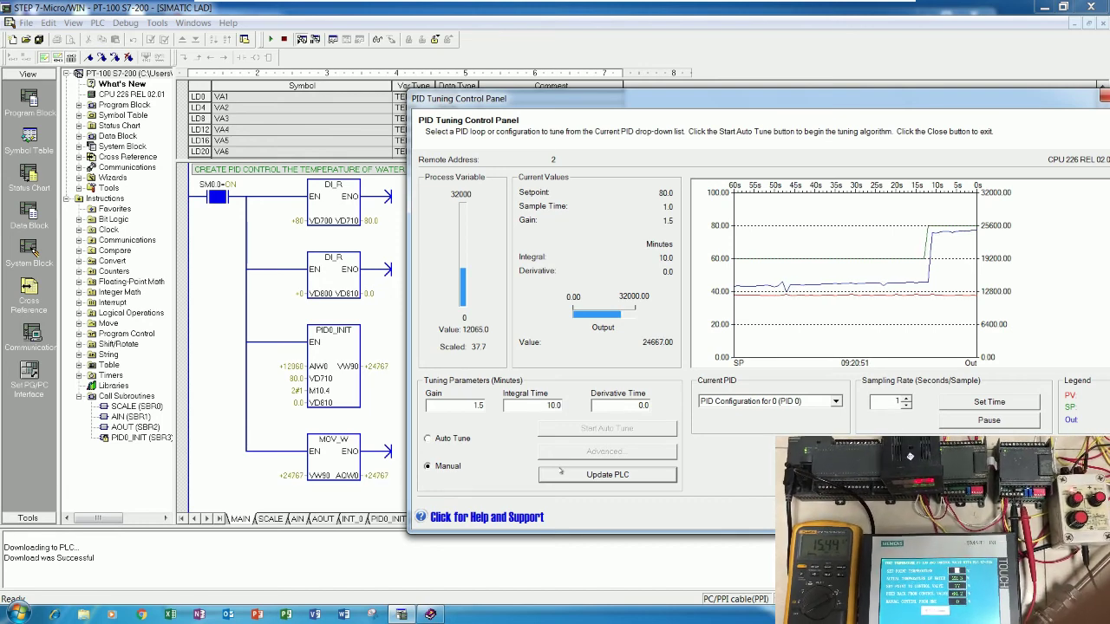
pyautogui.doubleClick(478, 405)
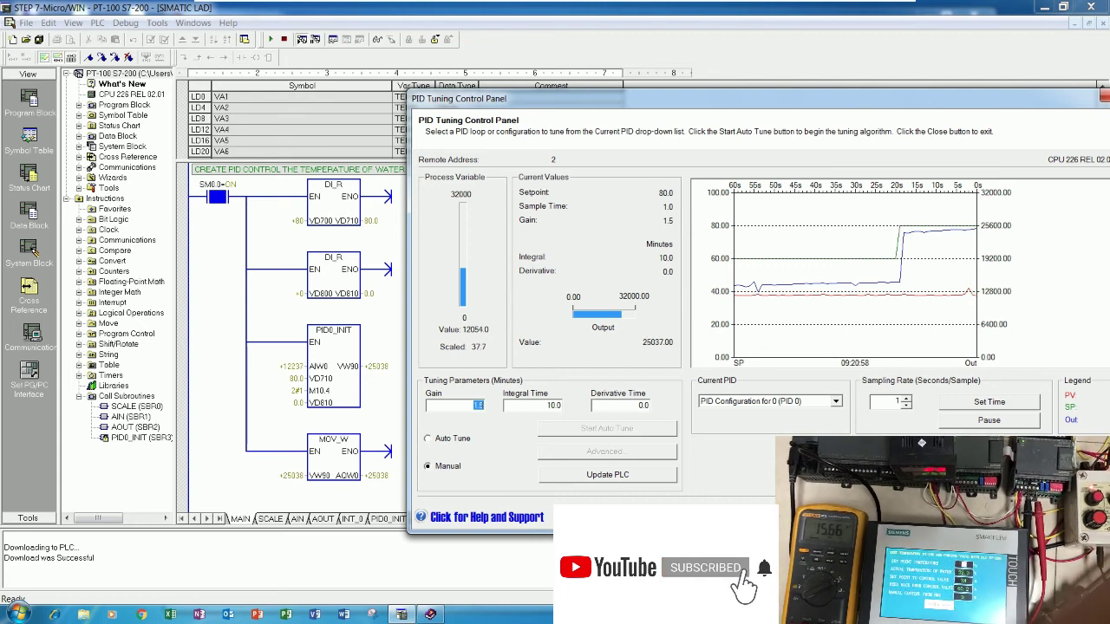
pyautogui.write('3')
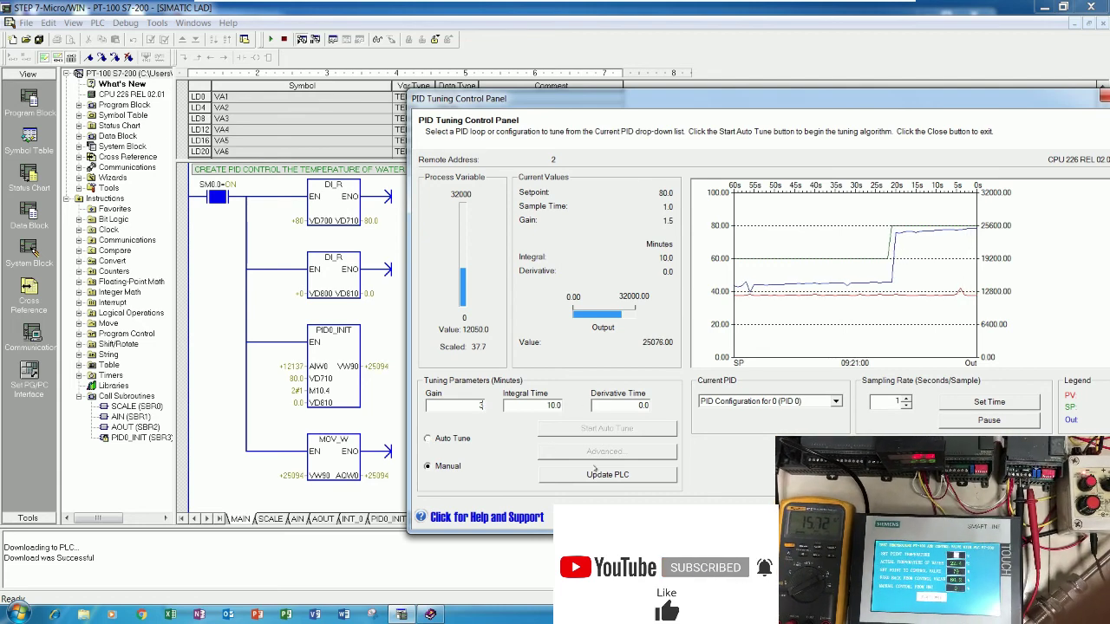
pyautogui.click(598, 473)
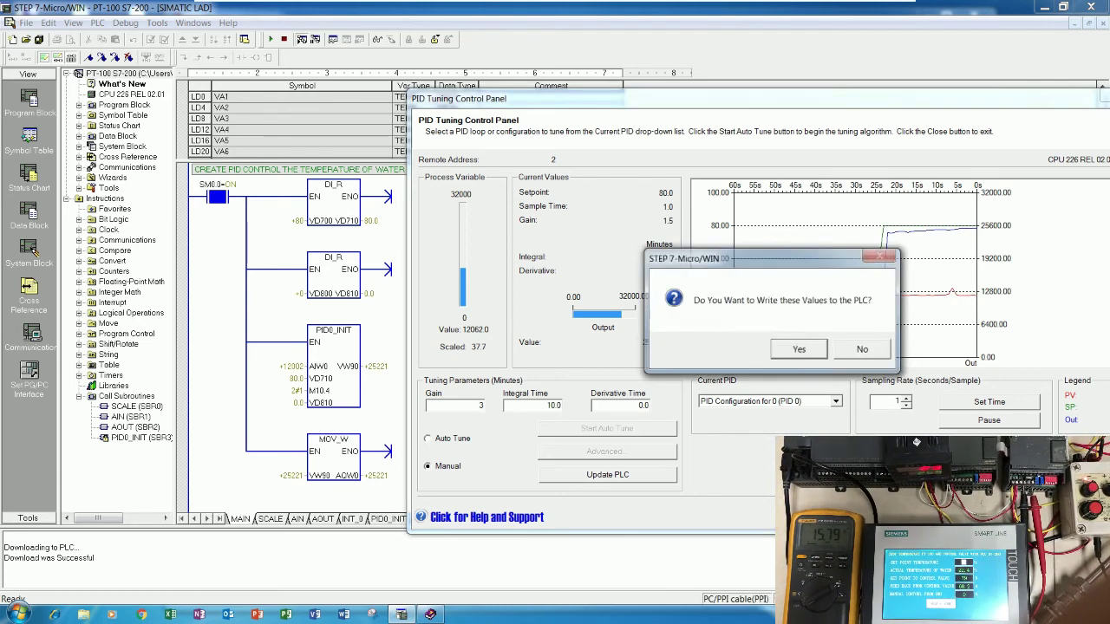
pyautogui.click(798, 353)
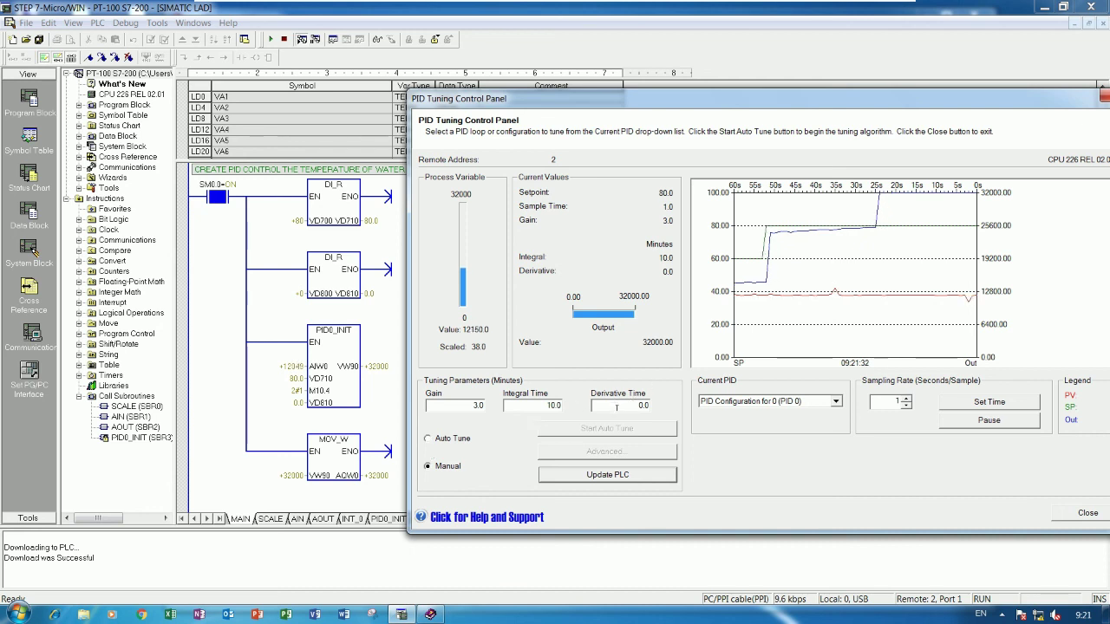
# Step: Consult the PID Tune Control Panel help topic on dynamic response and setpoint step changes, and return to the tuning panel
pyautogui.press('Tab')
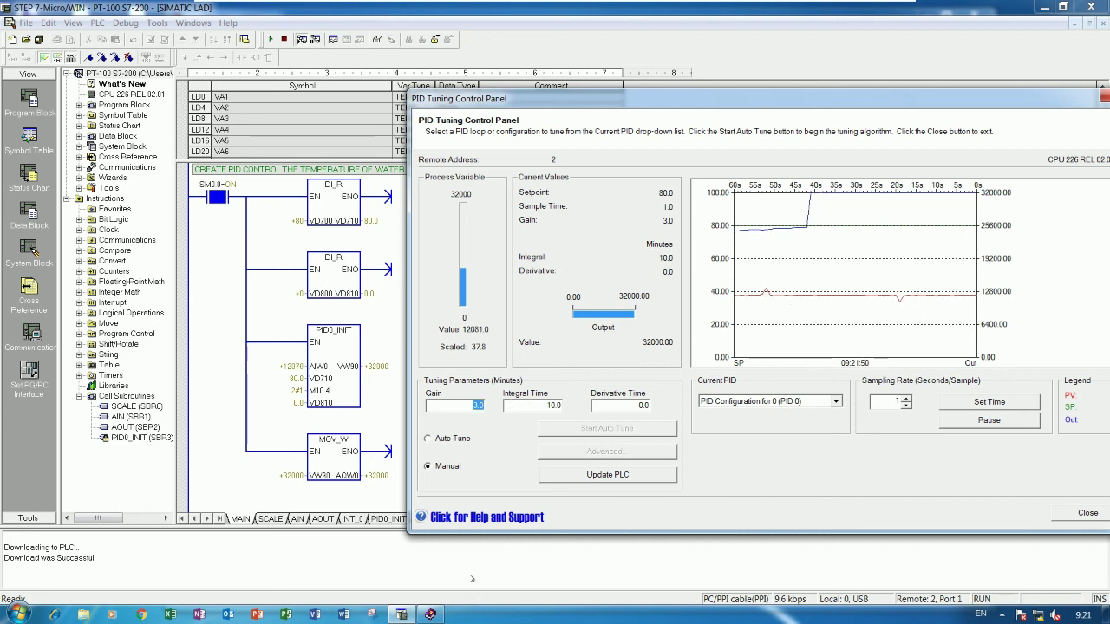
pyautogui.press('F1')
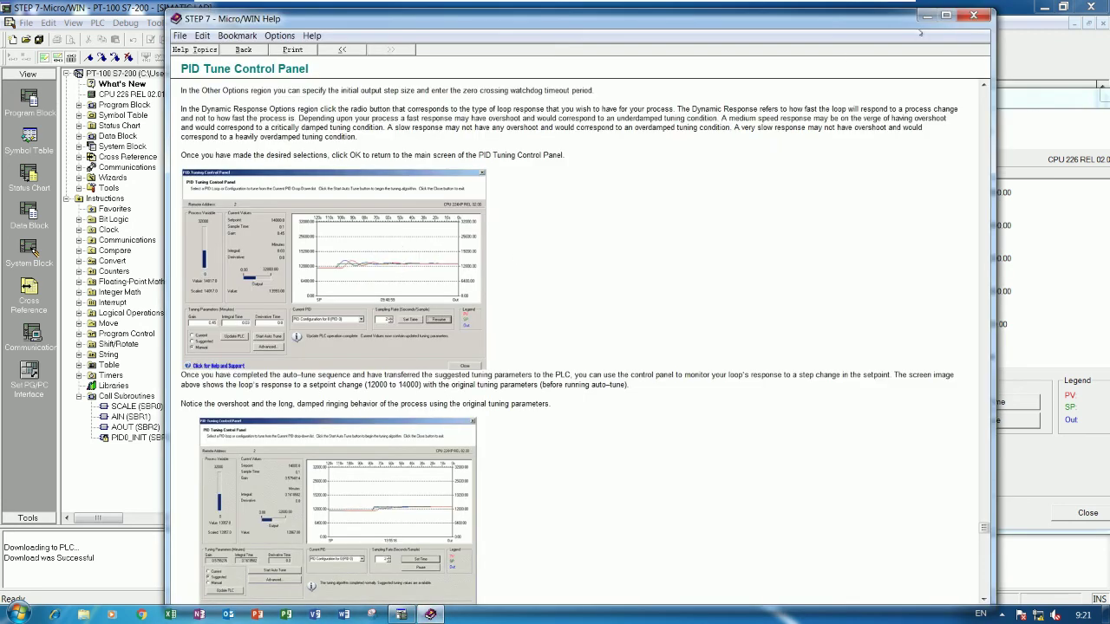
pyautogui.click(926, 15)
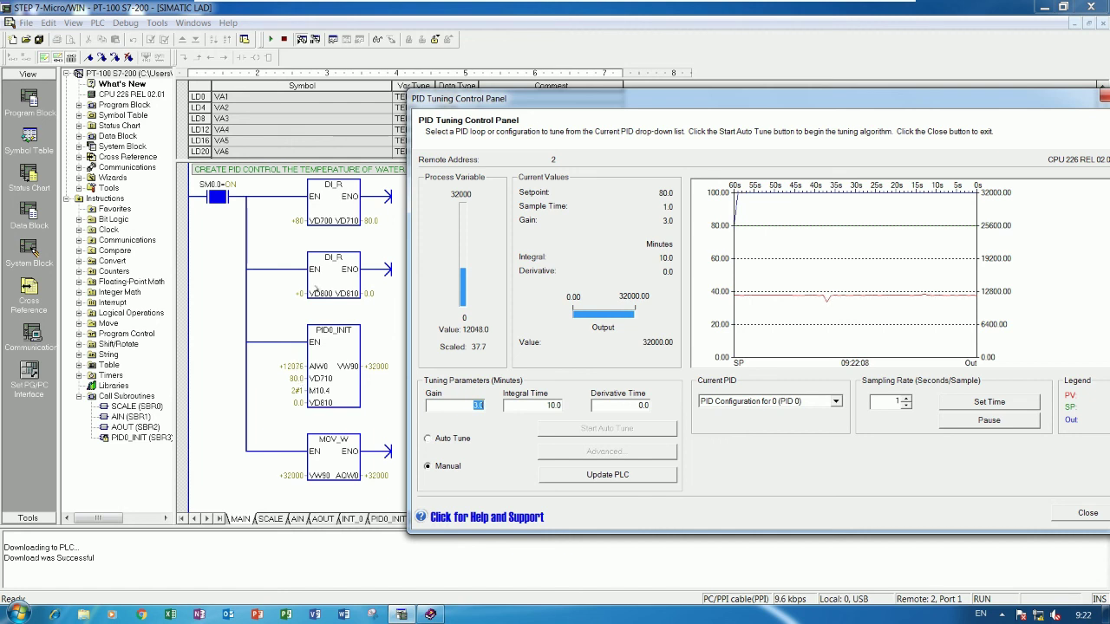
# Step: Examine the MAIN ladder networks for actual temperature, control valve feedback and PID control while the tuning trend runs
pyautogui.click(293, 278)
pyautogui.scroll(3, 294, 278)
pyautogui.scroll(10, 293, 277)
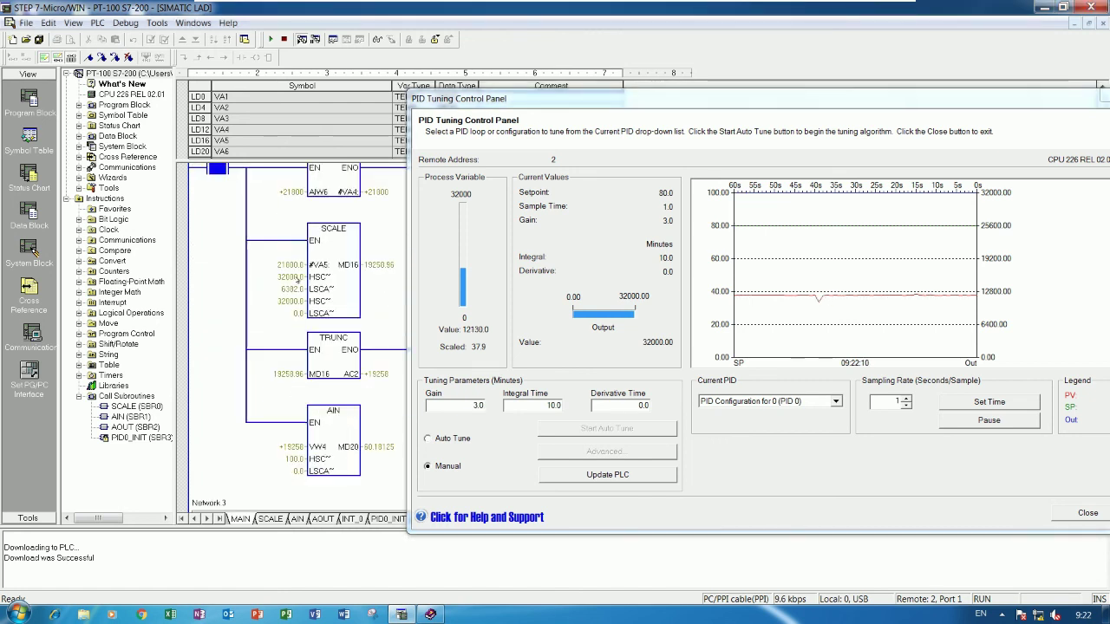
pyautogui.scroll(3, 297, 280)
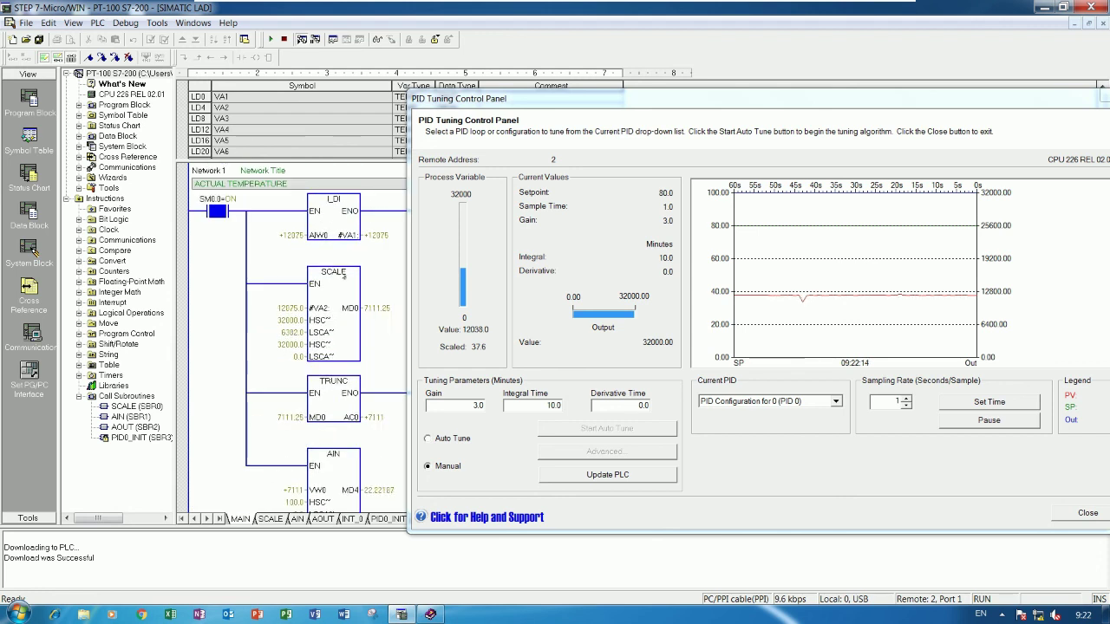
pyautogui.scroll(1, 319, 251)
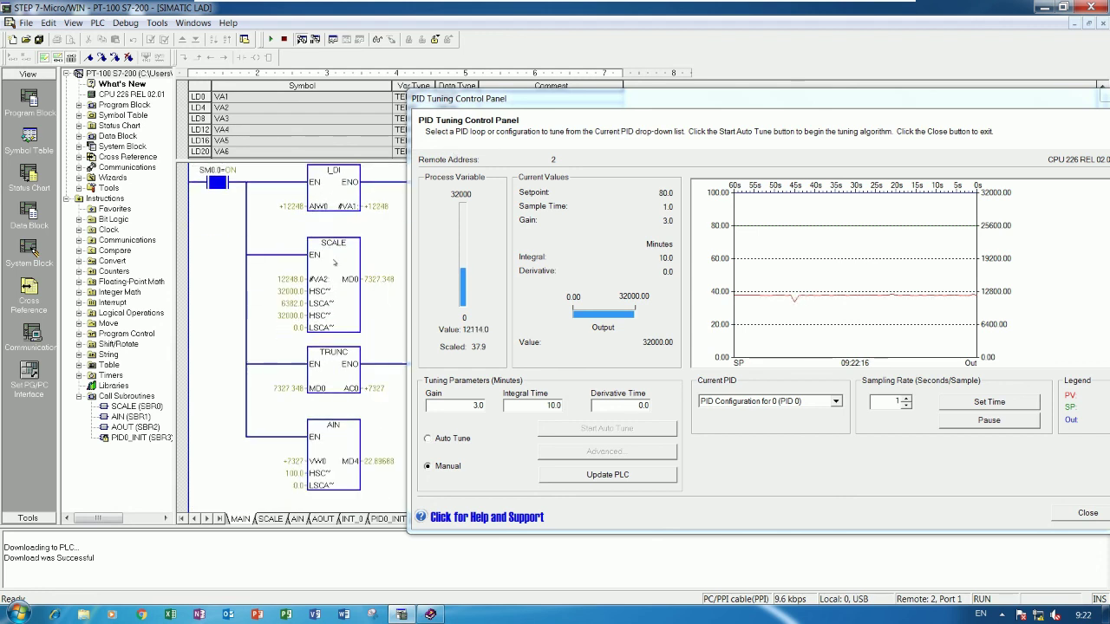
pyautogui.scroll(-5, 347, 346)
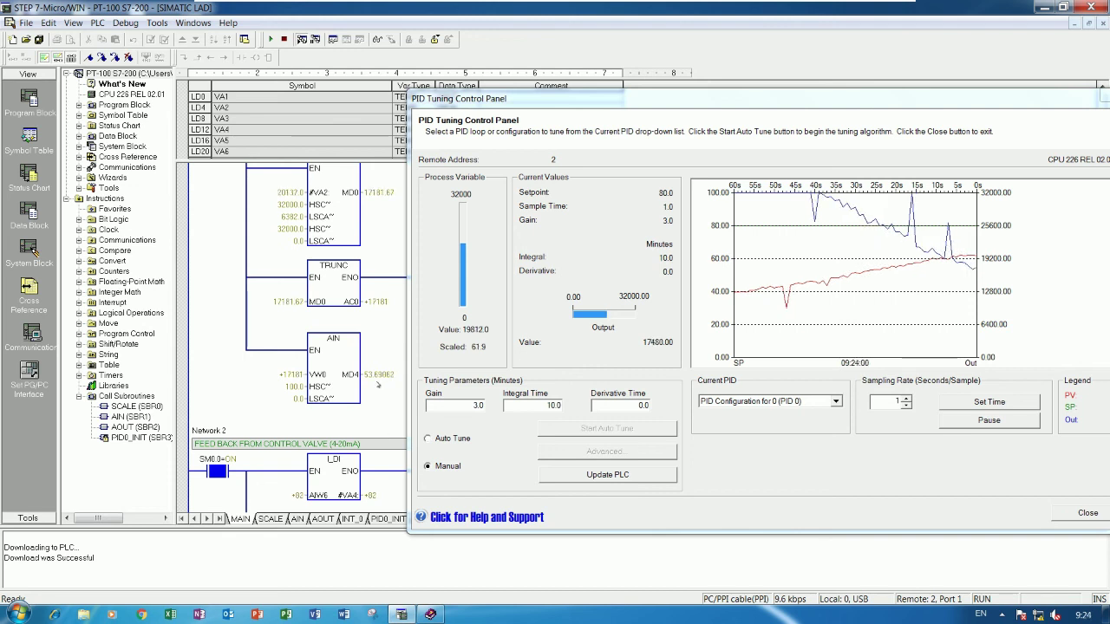
pyautogui.scroll(-1, 350, 387)
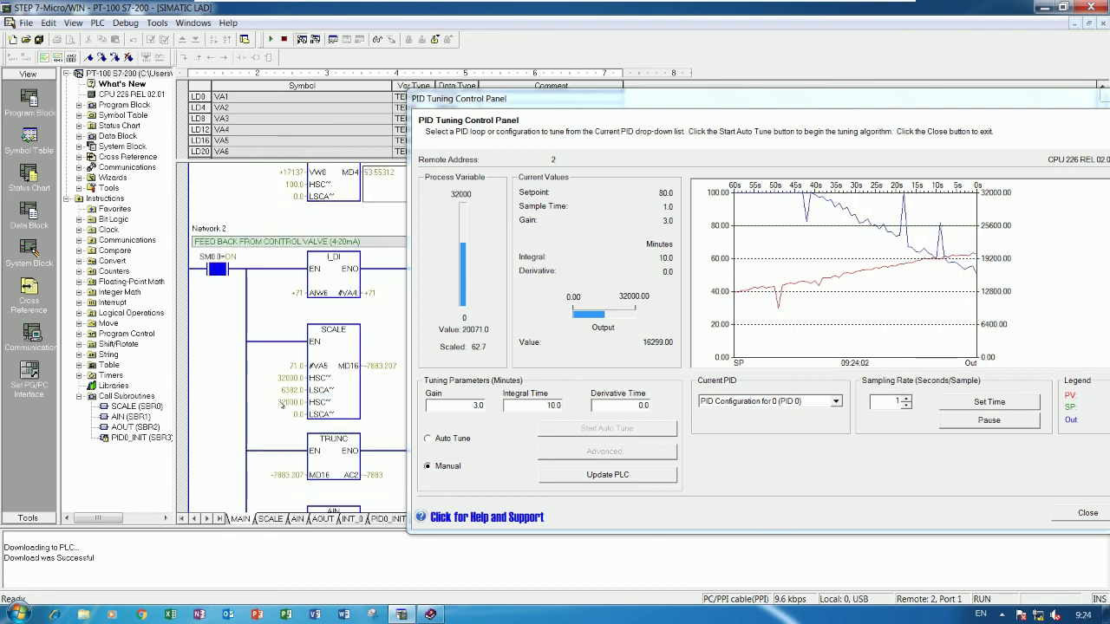
pyautogui.scroll(-1, 326, 394)
pyautogui.scroll(-3, 327, 394)
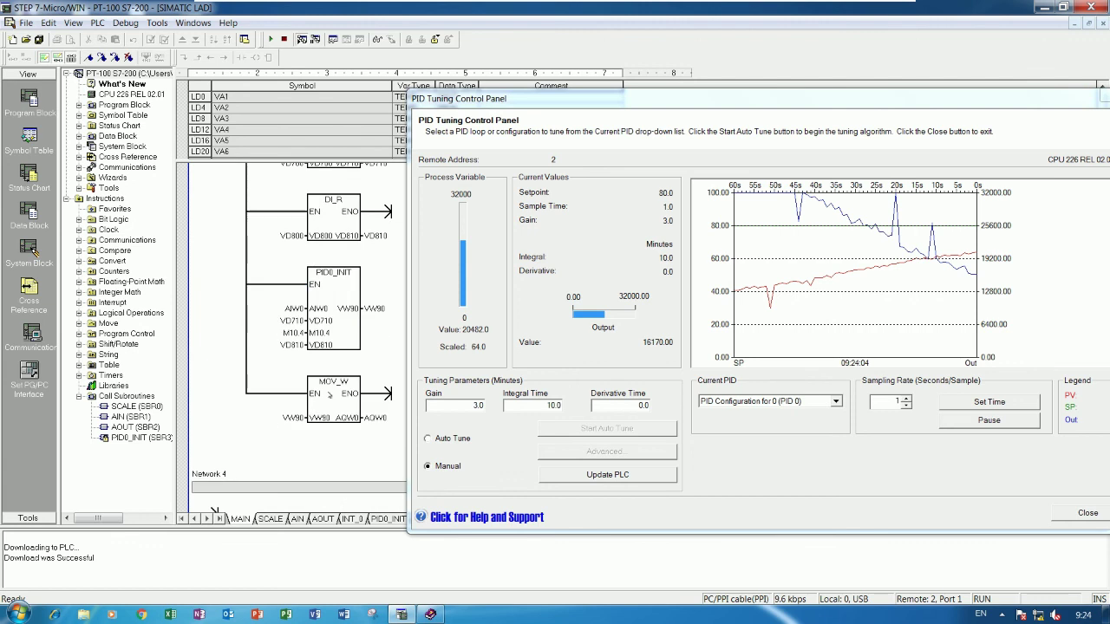
pyautogui.scroll(-3, 328, 395)
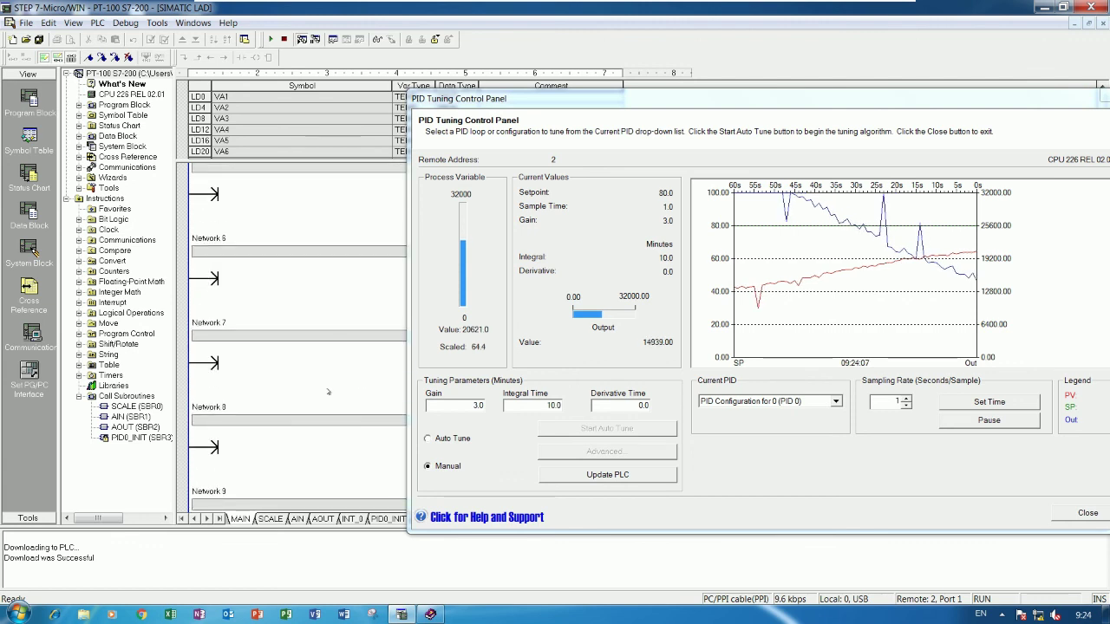
pyautogui.scroll(5, 328, 392)
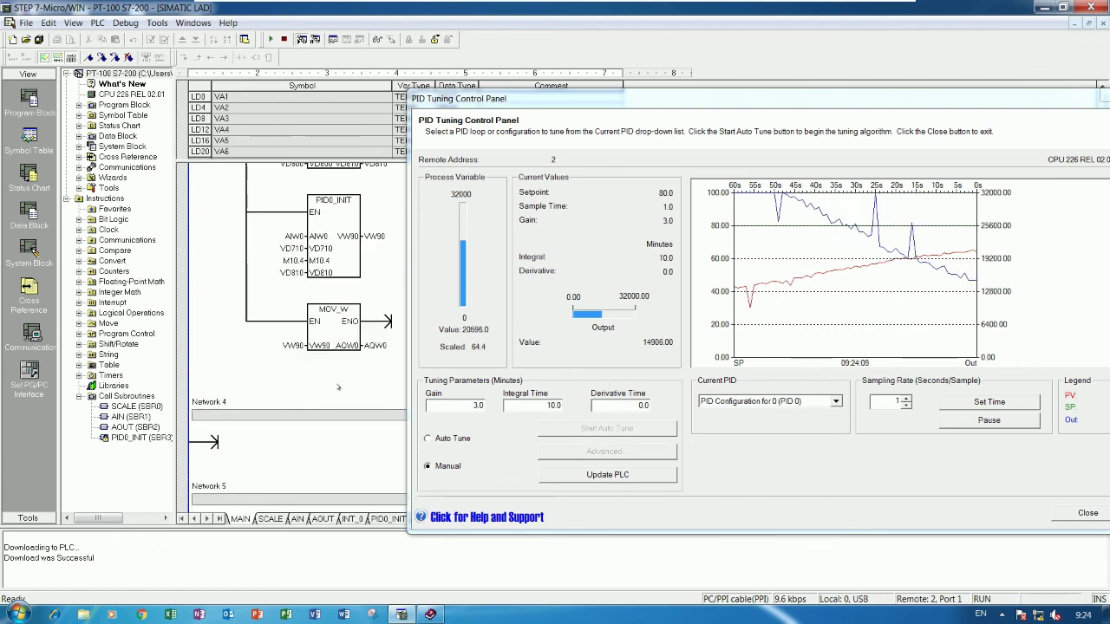